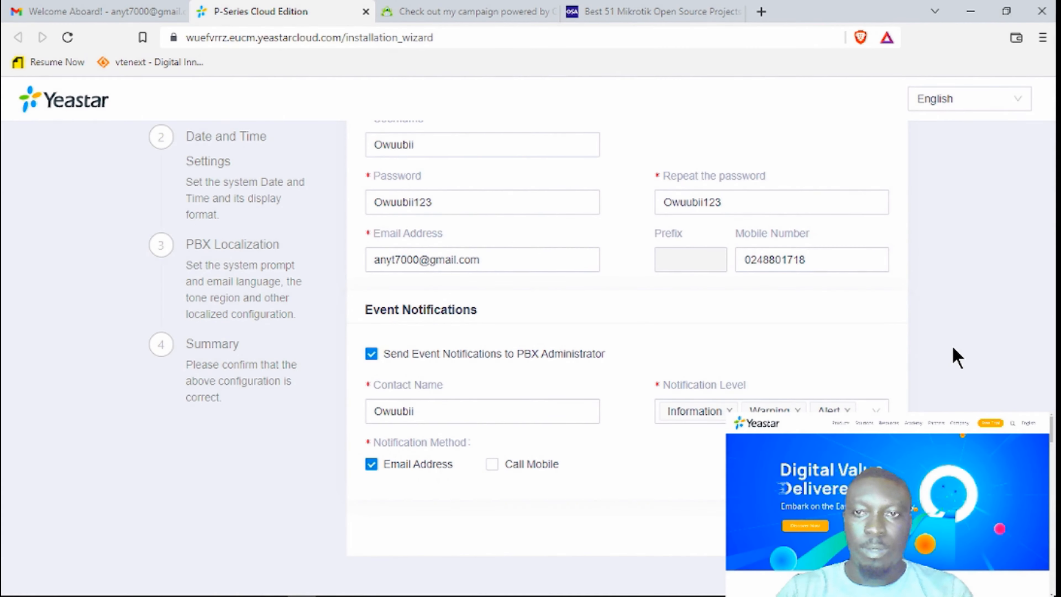
# Scroll up to show the Basic section of the Administrator Settings step.
pyautogui.scroll(3, 957, 357)
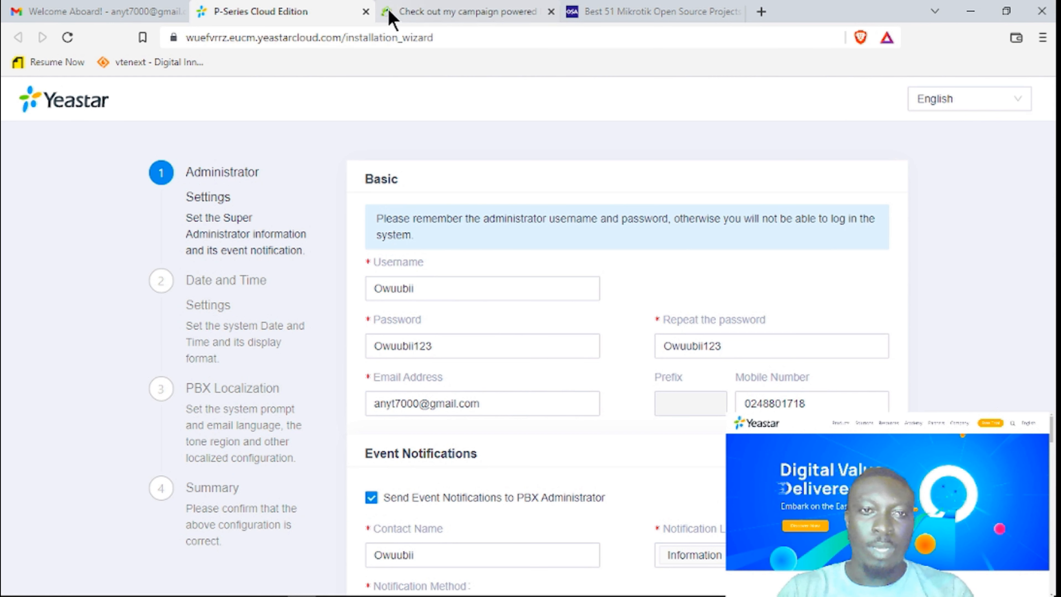
pyautogui.click(472, 45)
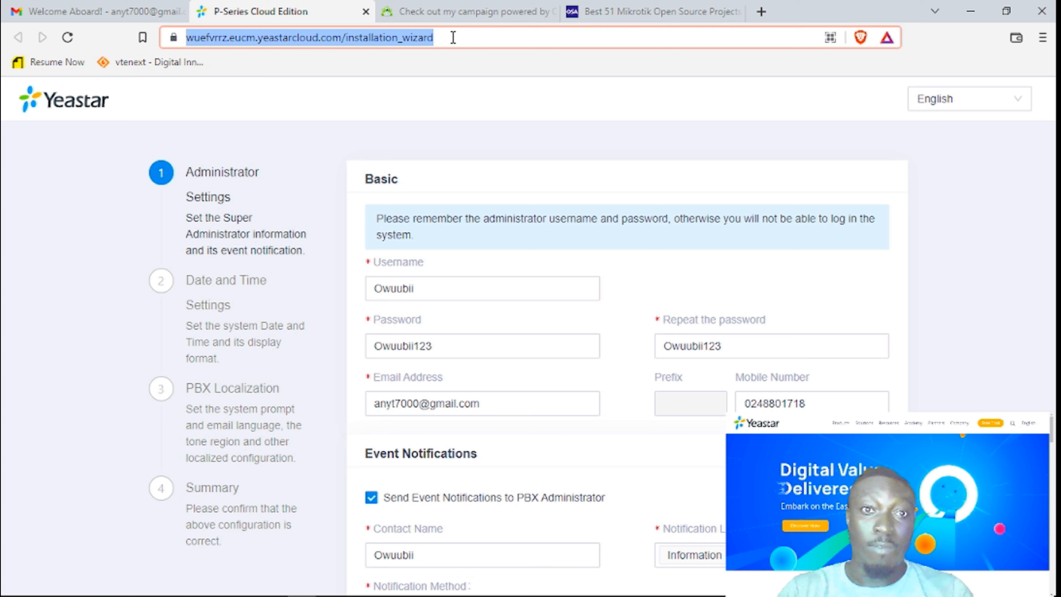
pyautogui.click(961, 251)
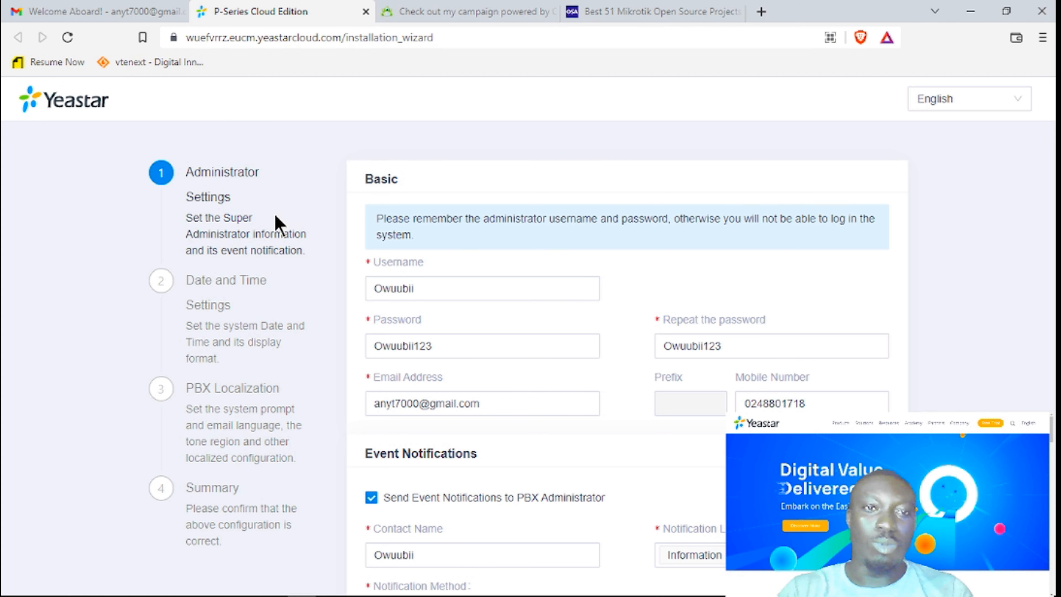
pyautogui.click(435, 288)
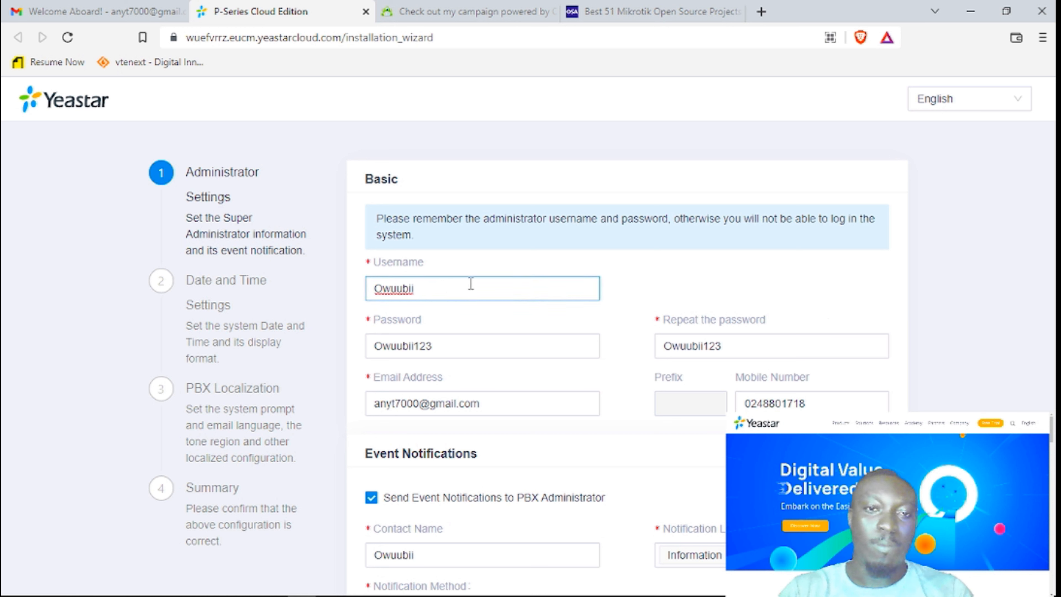
pyautogui.click(451, 355)
pyautogui.scroll(-3, 639, 391)
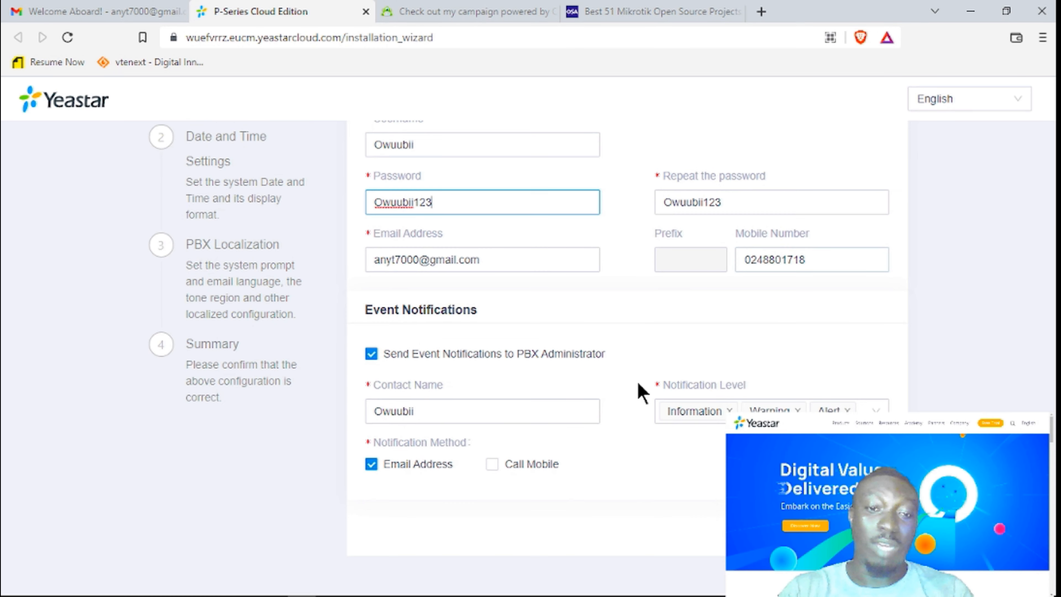
pyautogui.click(531, 257)
pyautogui.click(813, 259)
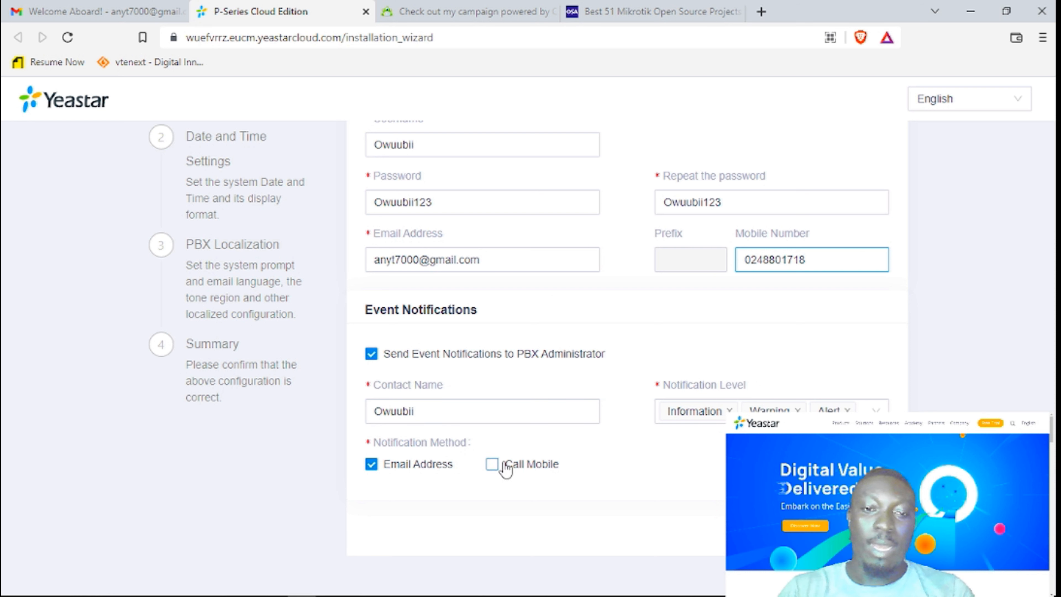
pyautogui.click(441, 411)
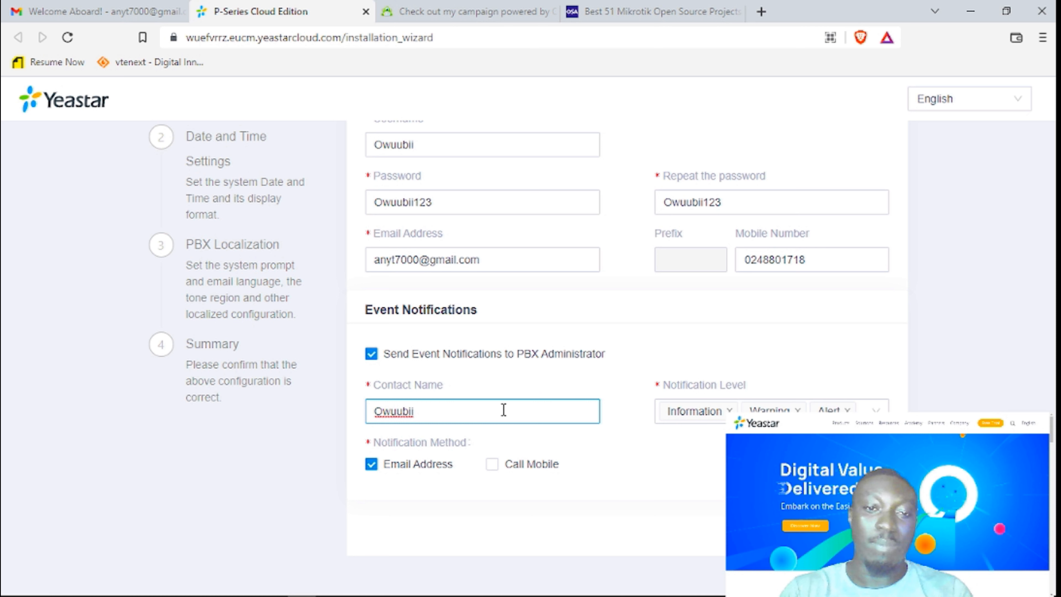
pyautogui.scroll(3, 631, 434)
pyautogui.click(459, 287)
pyautogui.click(464, 349)
pyautogui.click(476, 403)
pyautogui.click(818, 404)
pyautogui.click(758, 347)
pyautogui.scroll(-3, 585, 439)
pyautogui.click(473, 420)
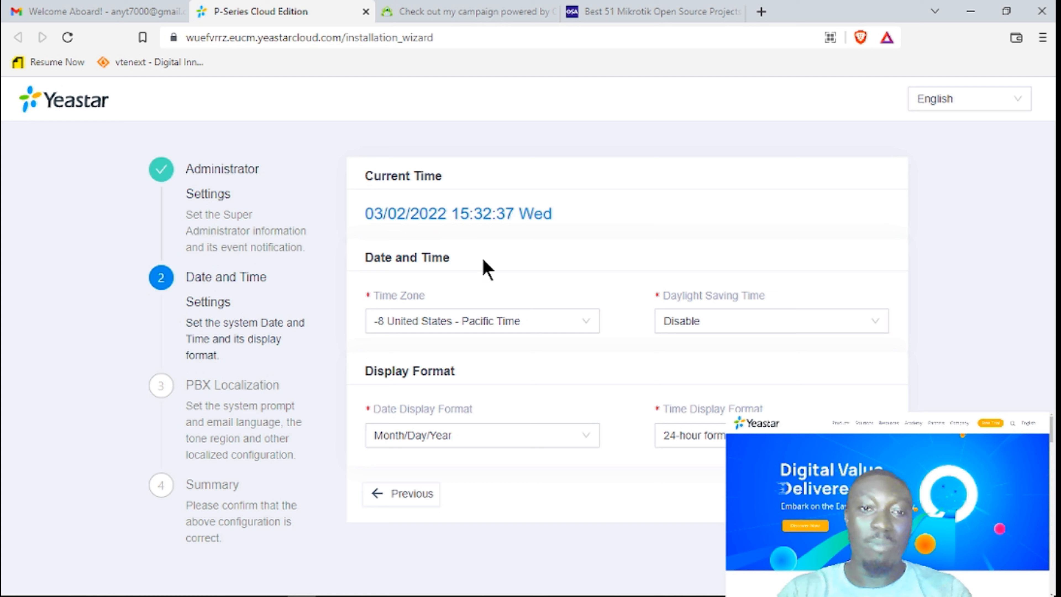
# Set the time zone to 0 United Kingdom (London) and keep daylight saving time disabled.
pyautogui.click(474, 320)
pyautogui.scroll(-7, 541, 437)
pyautogui.scroll(-15, 541, 437)
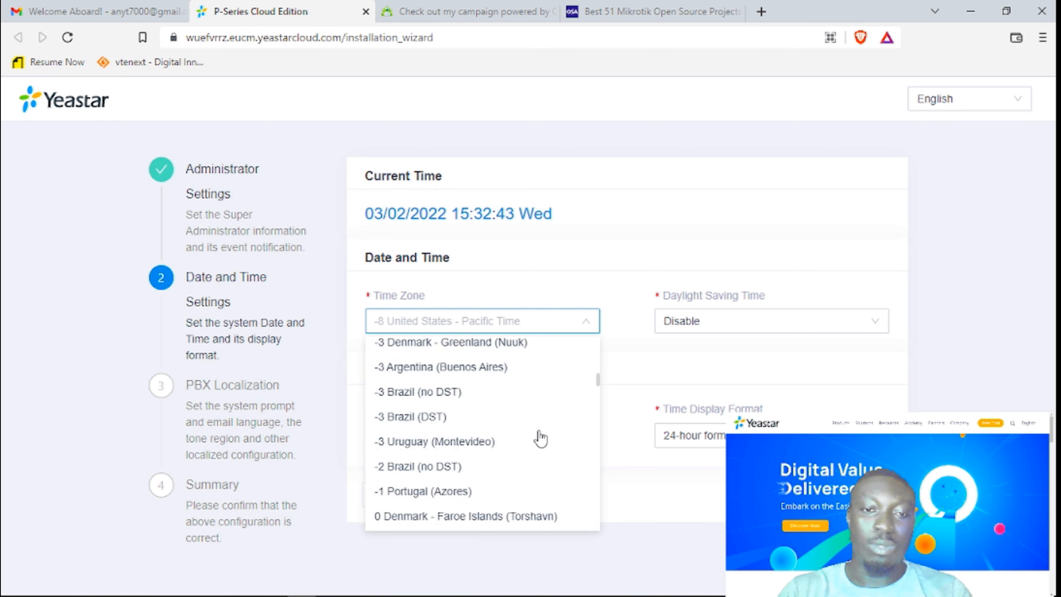
pyautogui.scroll(3, 542, 437)
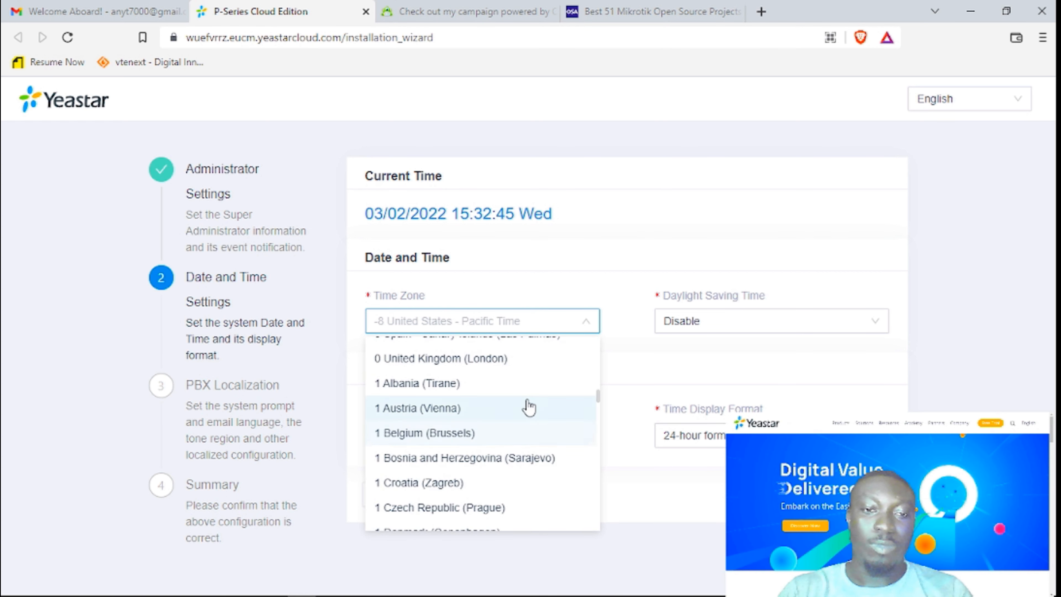
pyautogui.scroll(2, 516, 414)
pyautogui.click(507, 438)
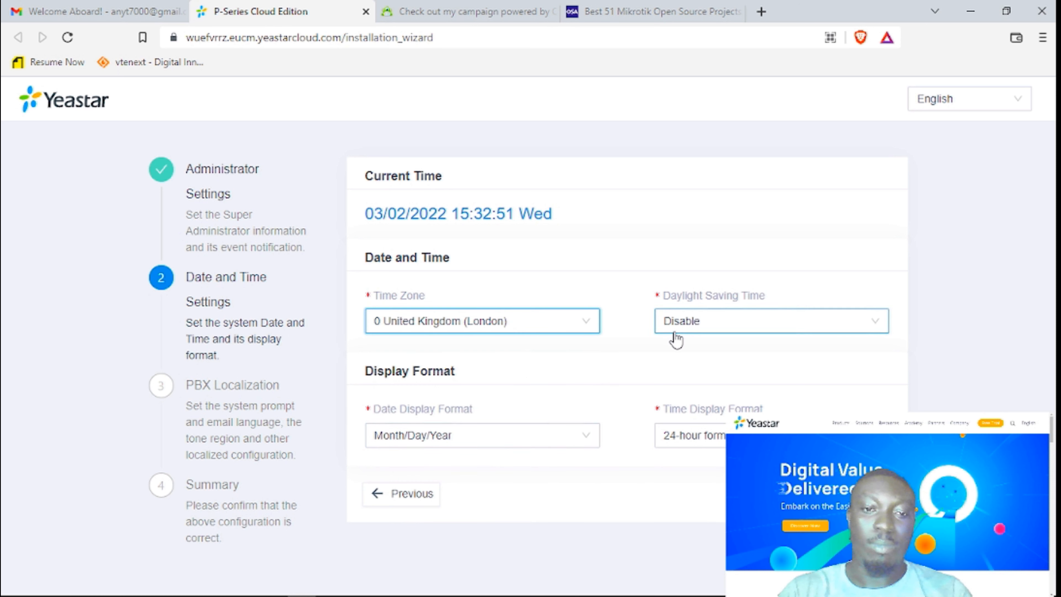
pyautogui.click(713, 320)
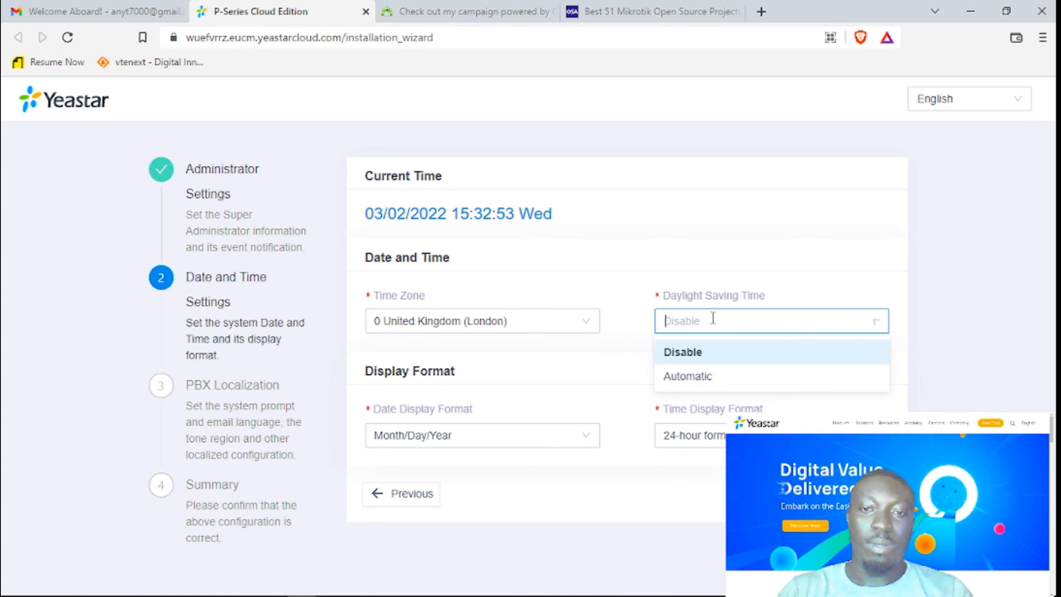
pyautogui.click(786, 296)
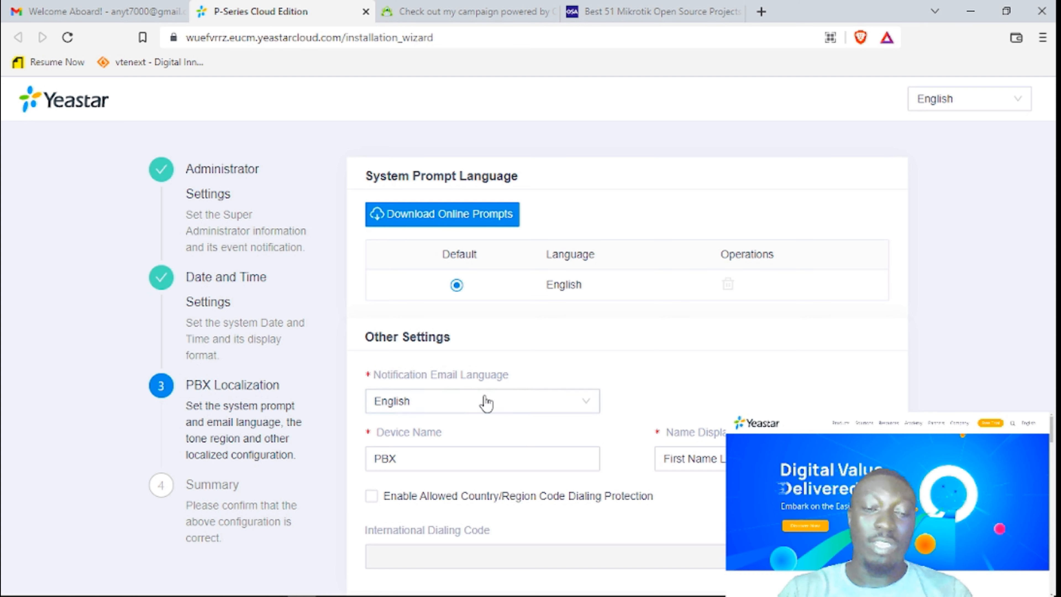
# Keep English notification e-mails, enter the device name, and keep First Name Last Name display format.
pyautogui.scroll(-2, 539, 420)
pyautogui.click(506, 323)
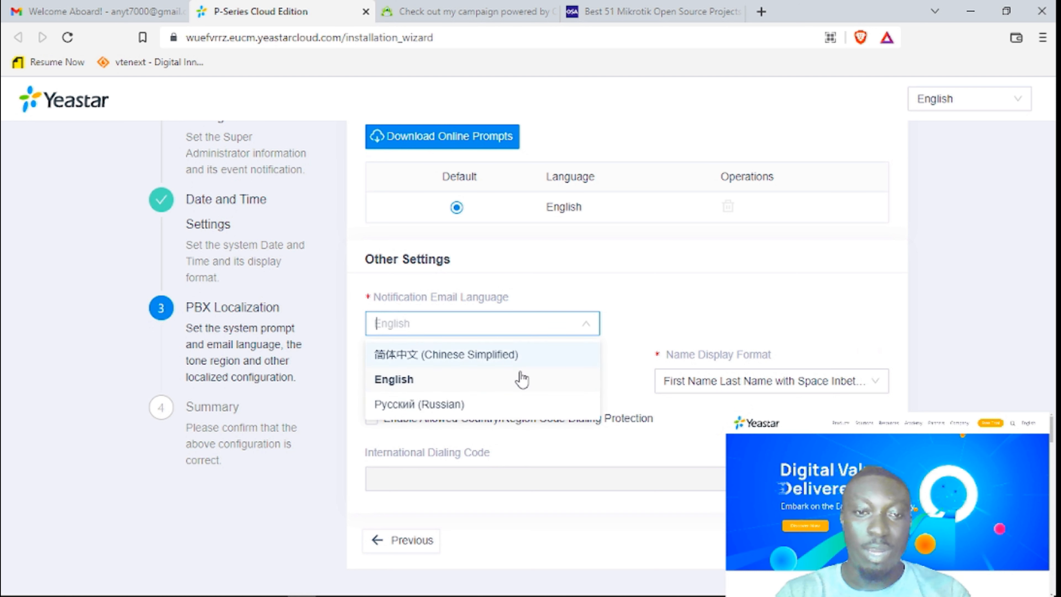
pyautogui.scroll(-1, 526, 371)
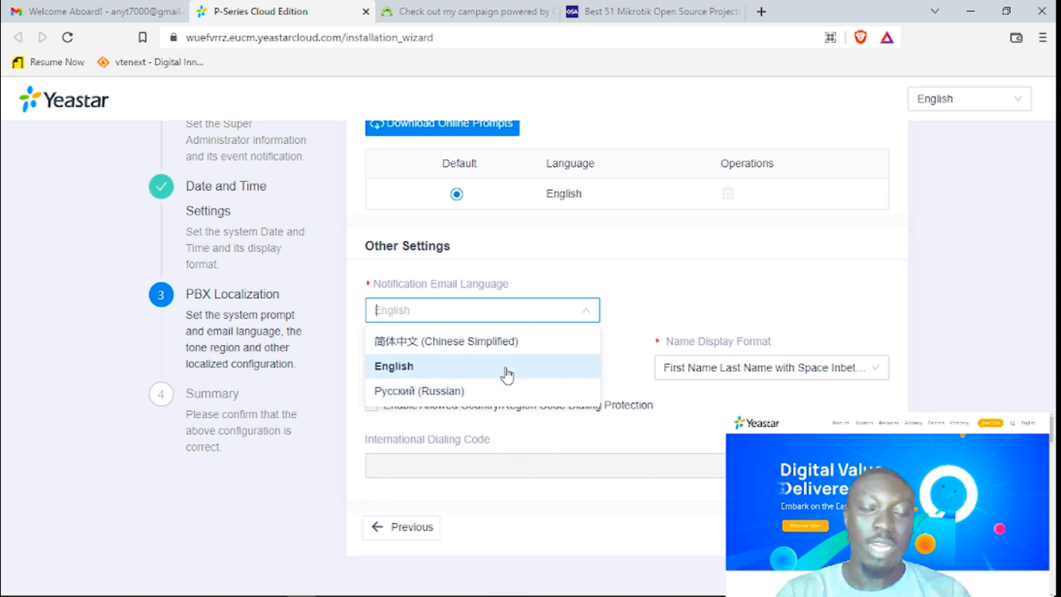
pyautogui.click(670, 298)
pyautogui.click(543, 311)
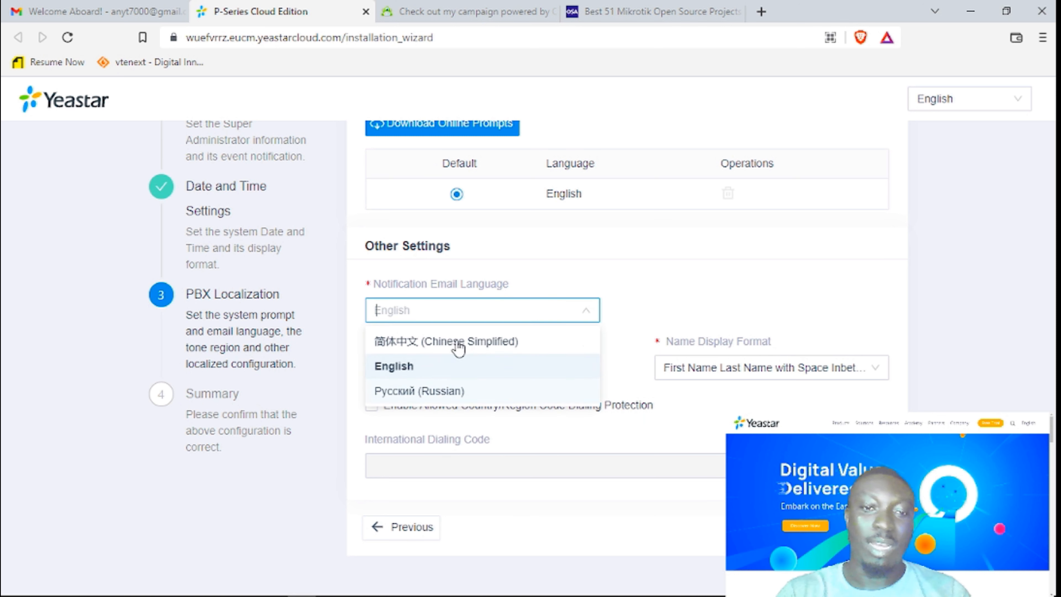
pyautogui.click(638, 293)
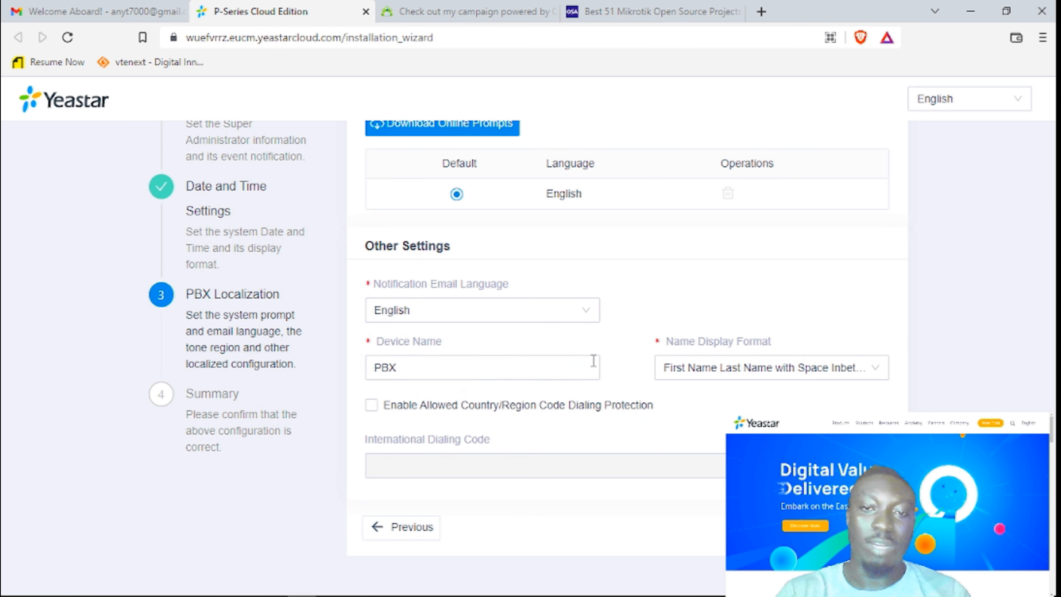
pyautogui.click(457, 374)
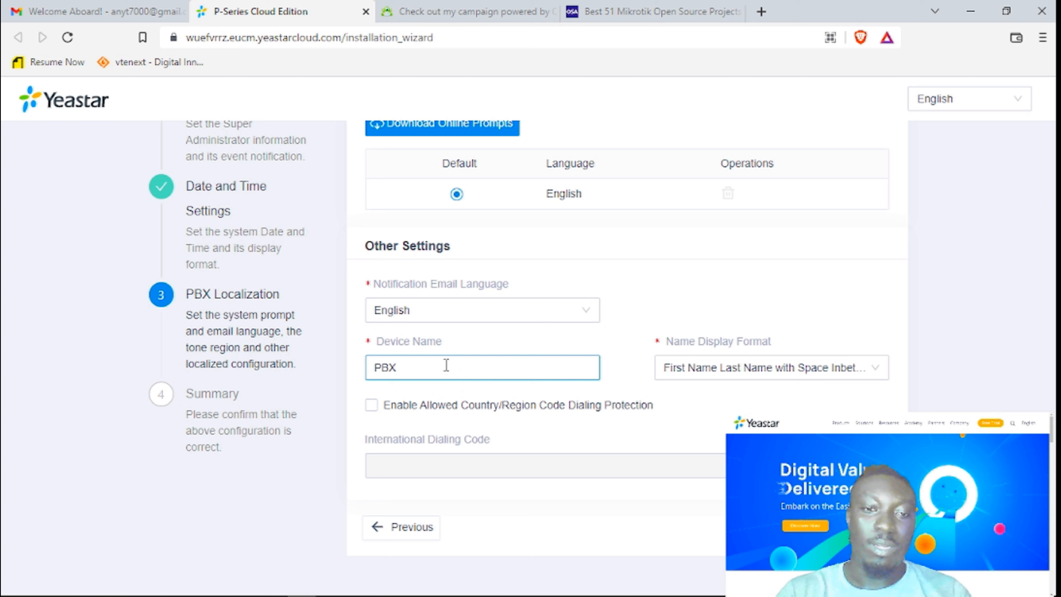
pyautogui.write('OWUUBII')
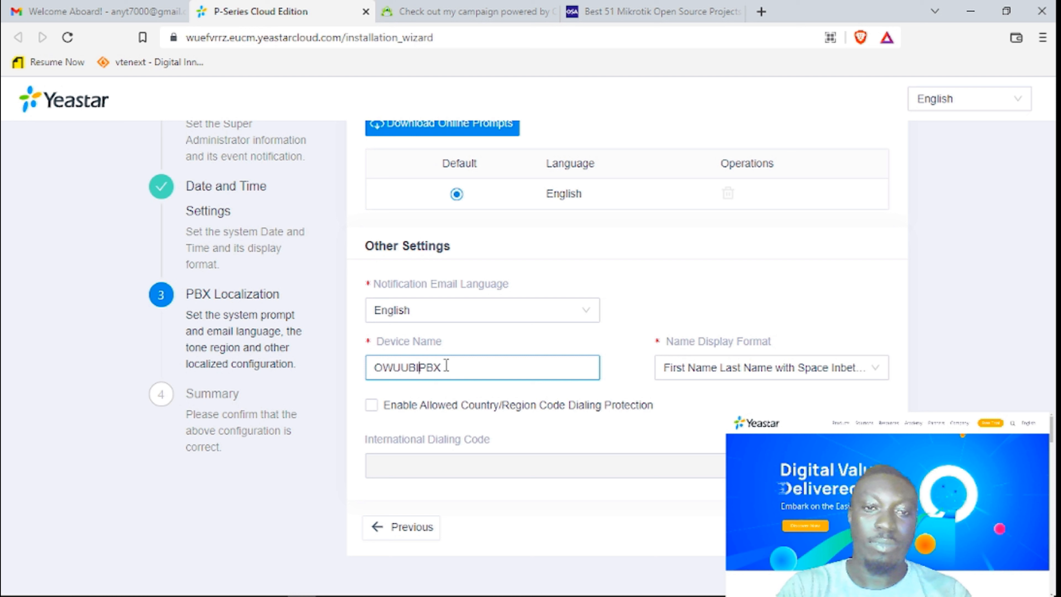
pyautogui.write('_')
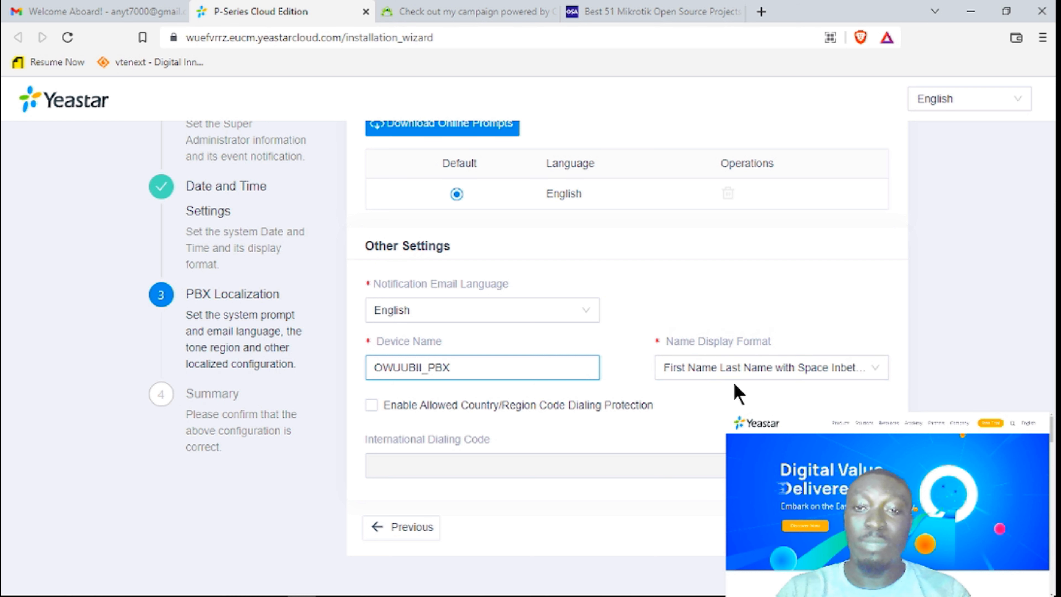
pyautogui.click(817, 374)
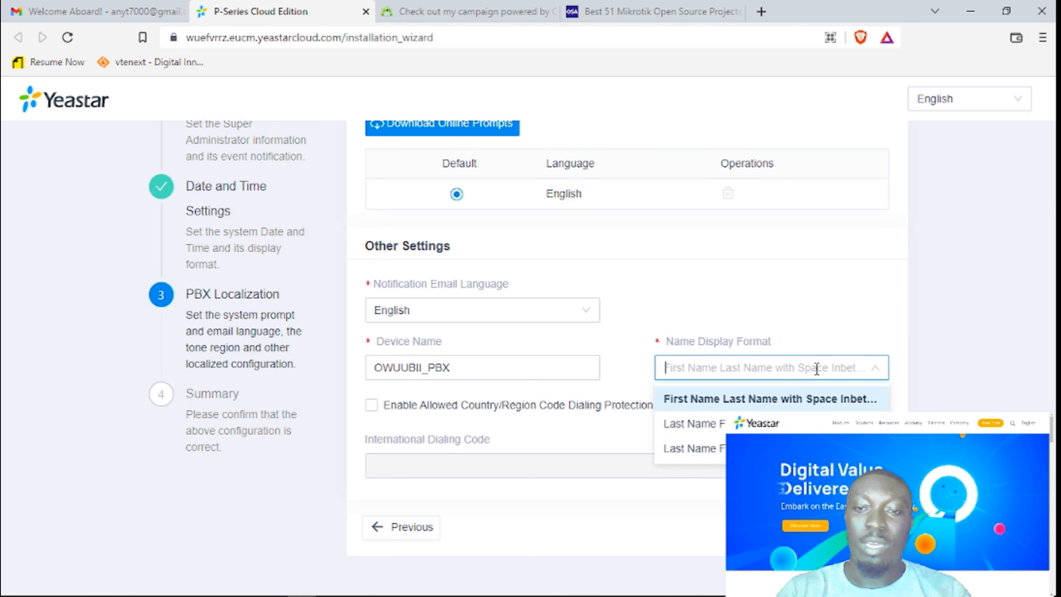
pyautogui.click(743, 376)
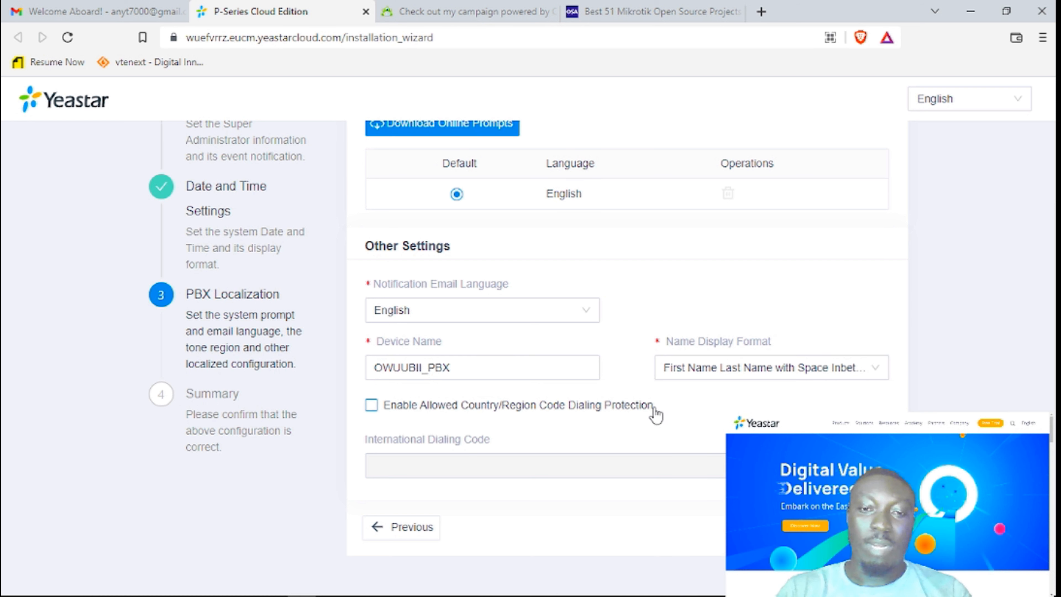
# Enable country/region code dialing protection with international dialing code 00233 and continue to Summary.
pyautogui.click(370, 405)
pyautogui.click(408, 507)
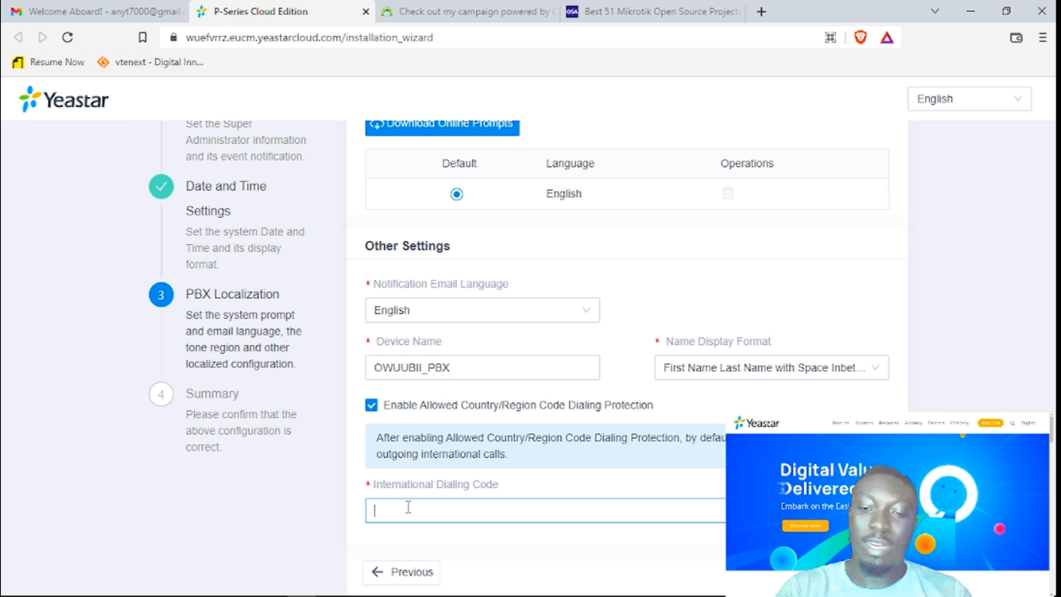
pyautogui.write('00233')
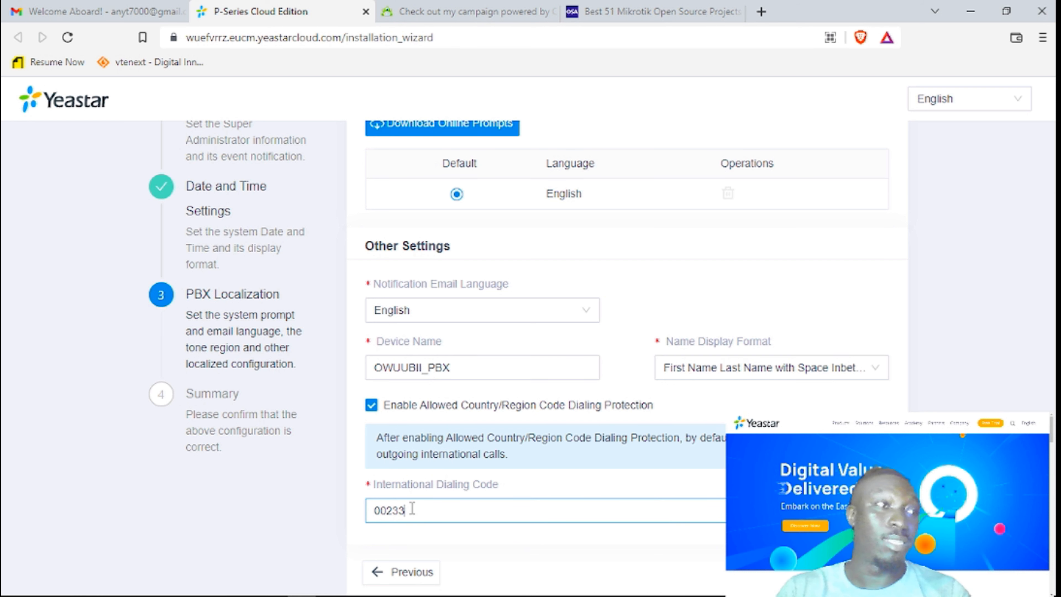
pyautogui.scroll(-1, 417, 509)
pyautogui.click(861, 527)
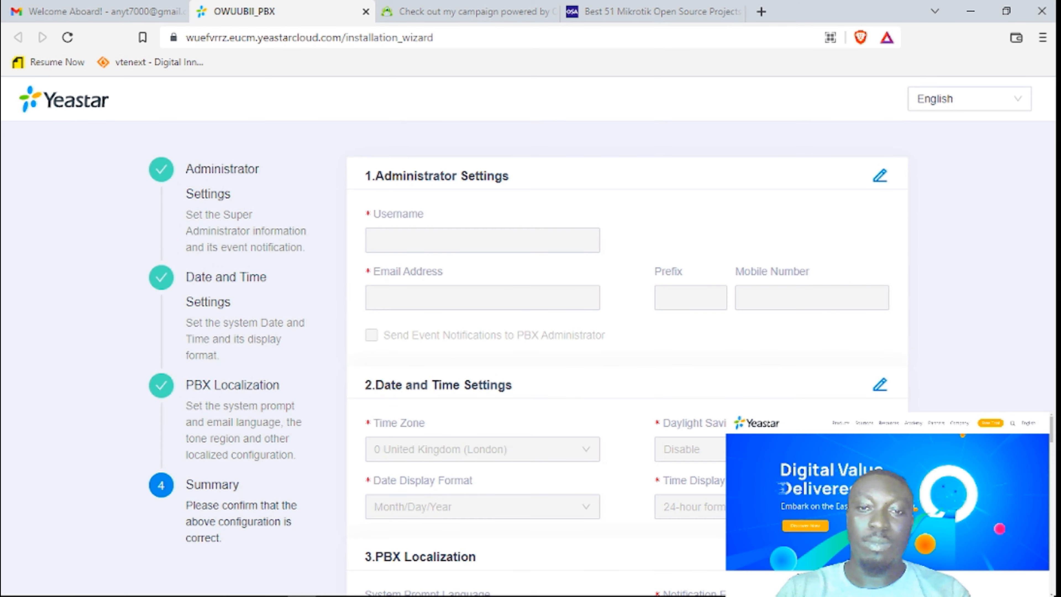
pyautogui.scroll(-12, 626, 360)
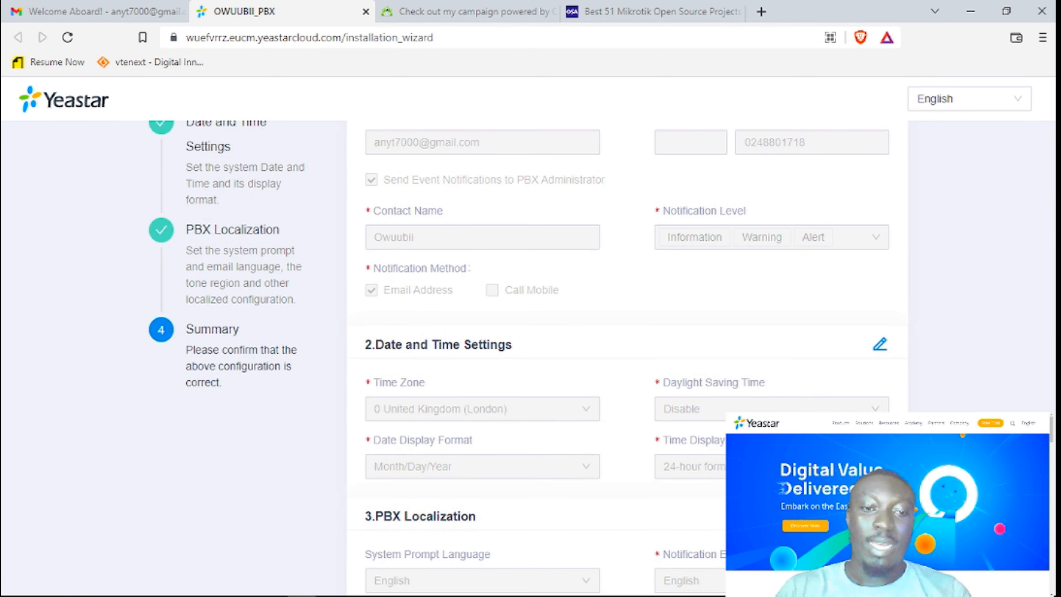
pyautogui.scroll(10, 626, 360)
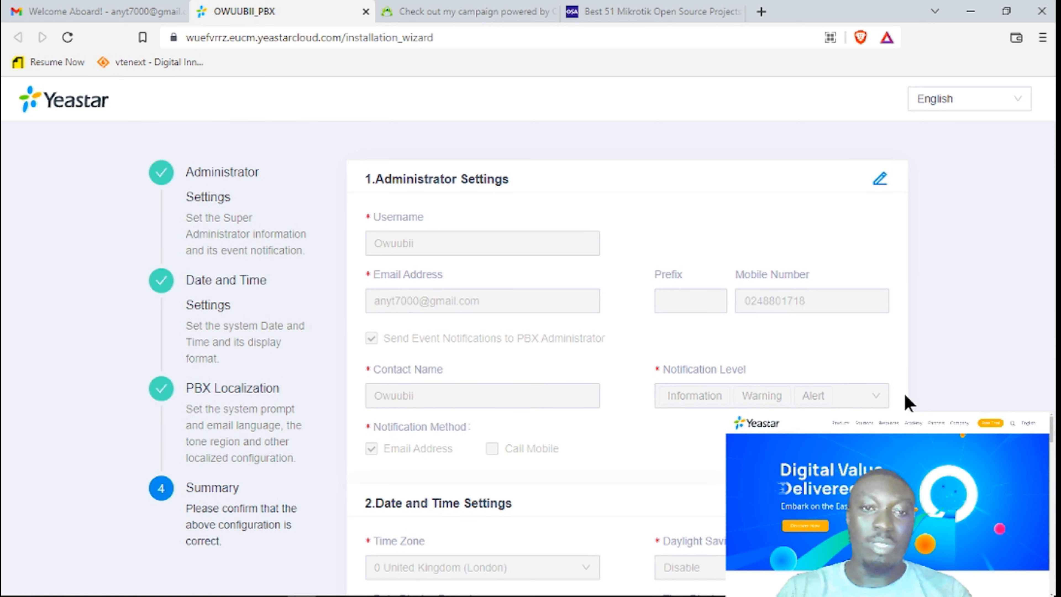
pyautogui.scroll(-8, 908, 403)
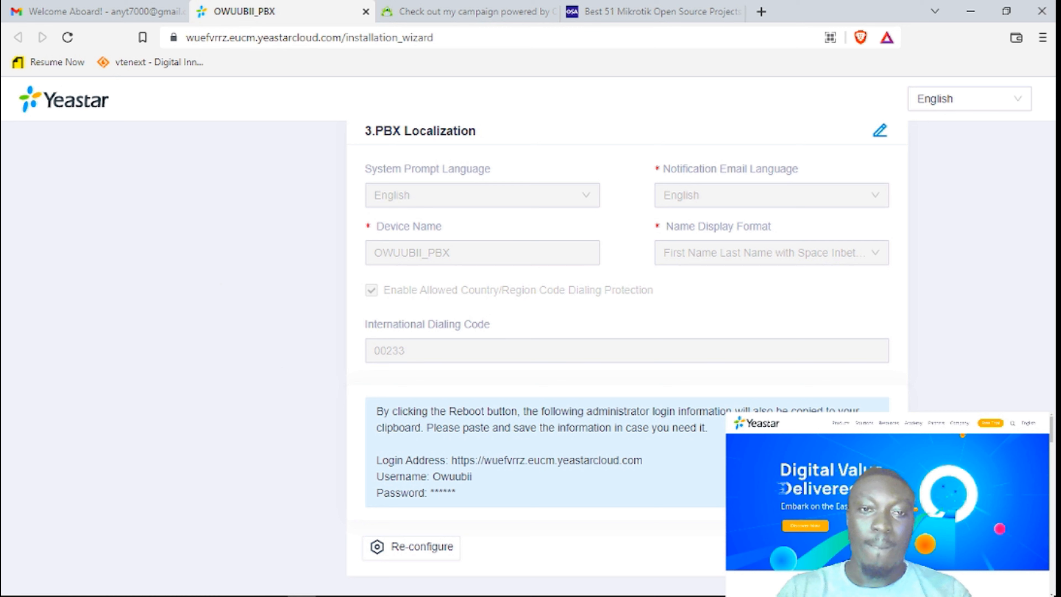
pyautogui.scroll(-1, 618, 349)
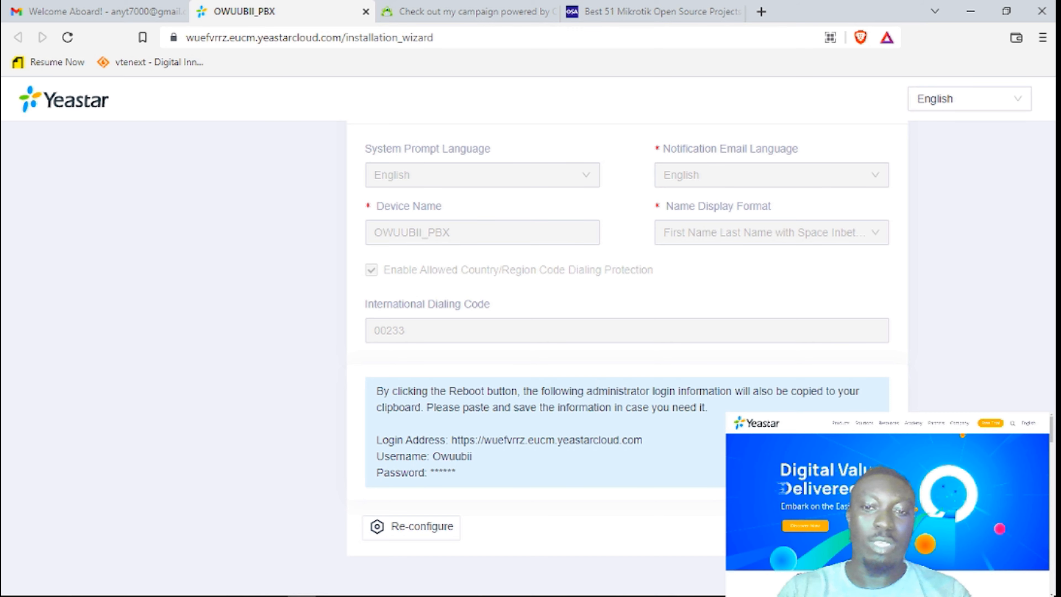
pyautogui.scroll(7, 626, 335)
pyautogui.scroll(-6, 627, 334)
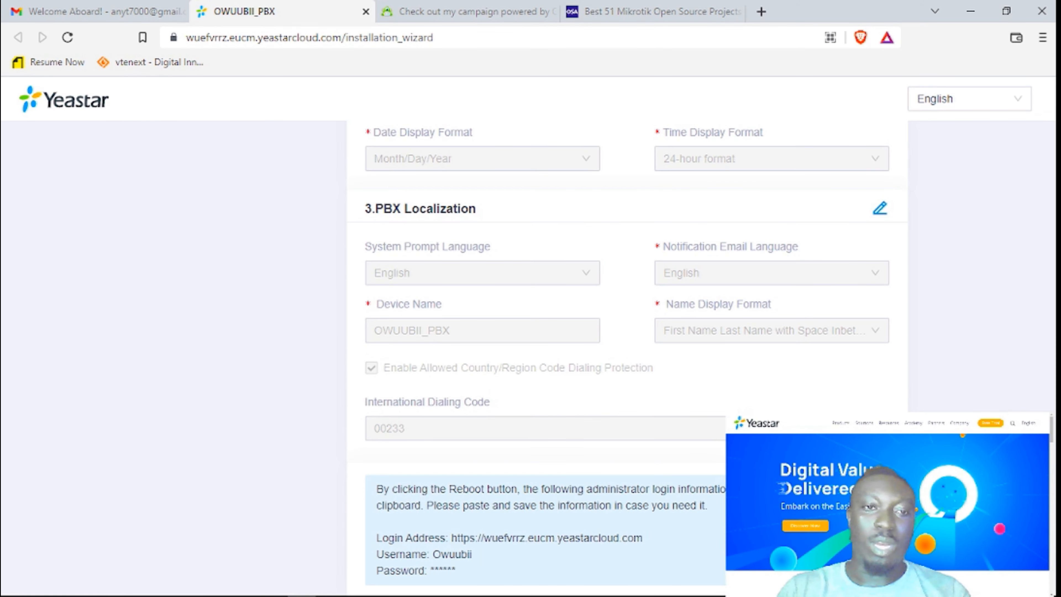
pyautogui.scroll(3, 626, 334)
pyautogui.scroll(1, 419, 367)
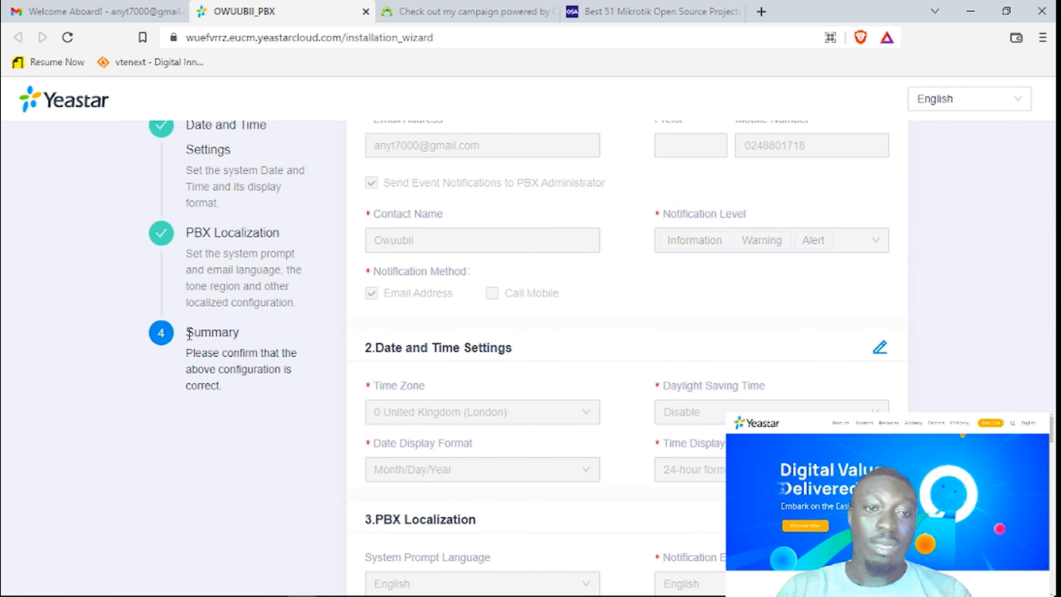
pyautogui.moveTo(188, 334); pyautogui.dragTo(288, 395)
pyautogui.click(288, 395)
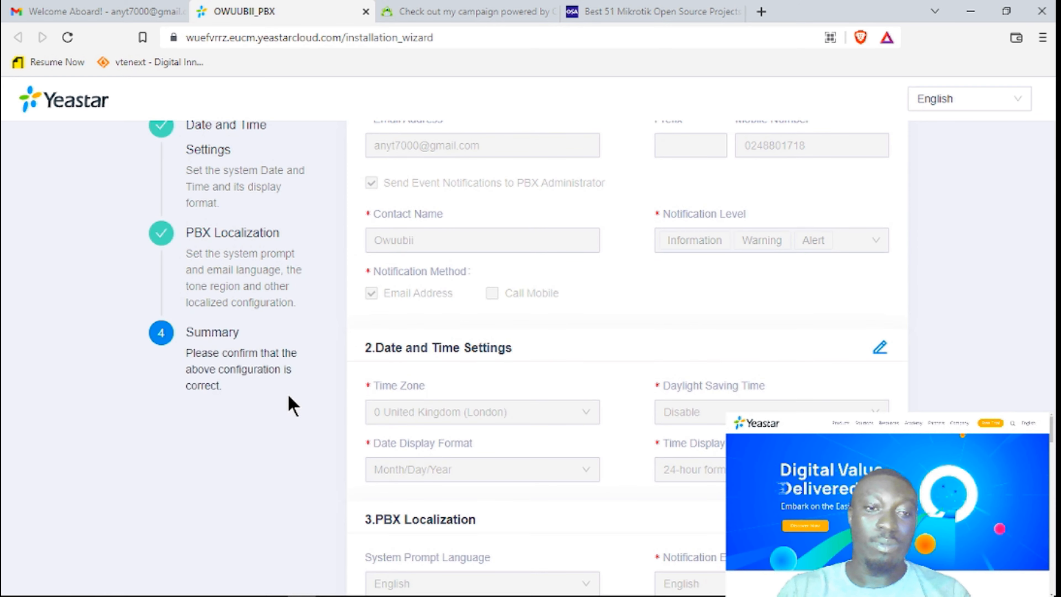
pyautogui.scroll(-9, 531, 355)
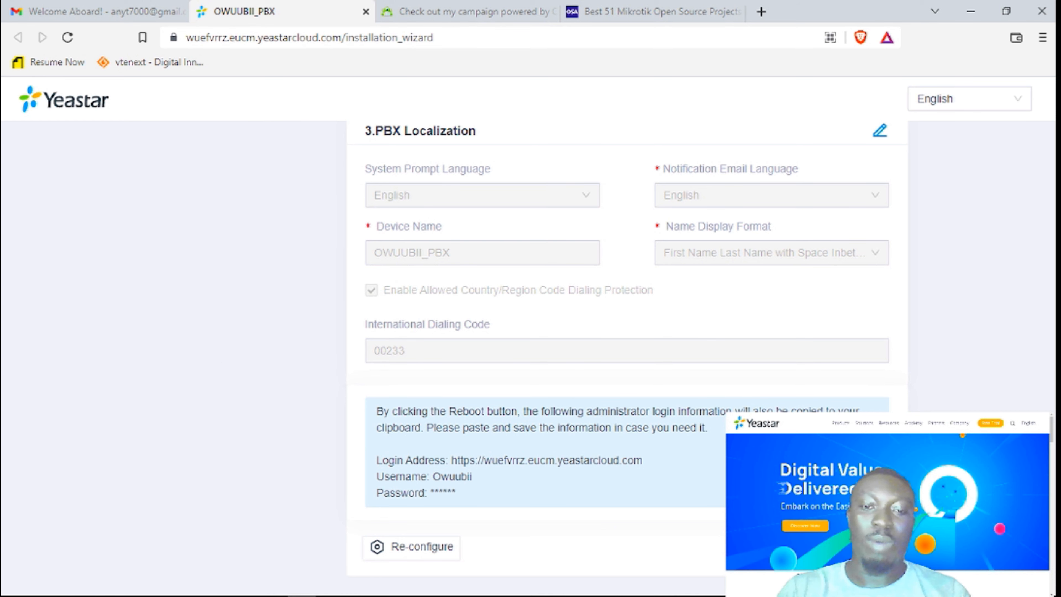
pyautogui.scroll(7, 531, 355)
pyautogui.scroll(-8, 531, 355)
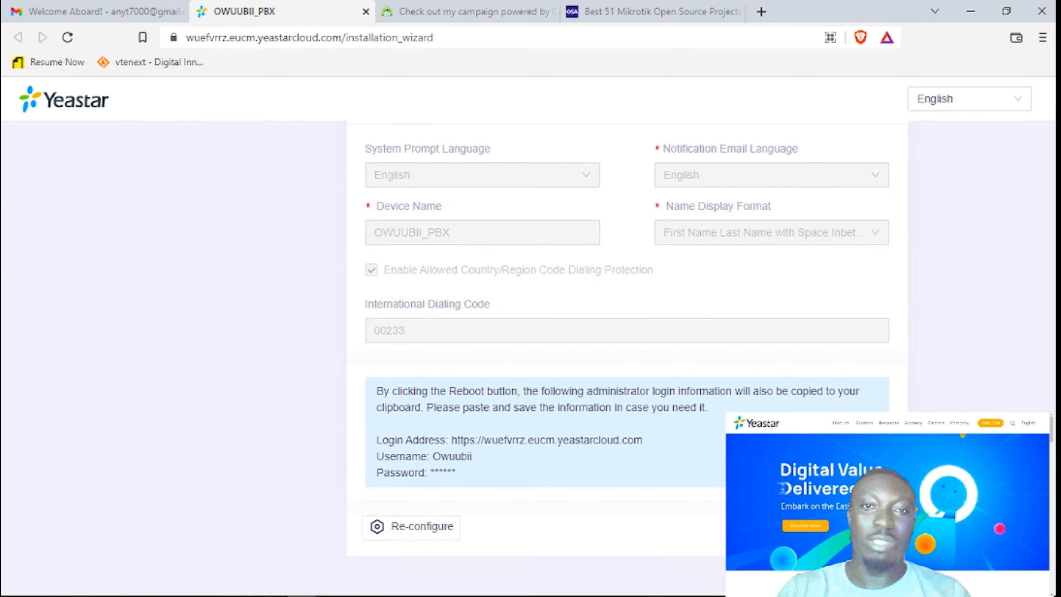
# Close the Mikrotik projects tab and confirm an immediate reboot of the PBX.
pyautogui.click(737, 12)
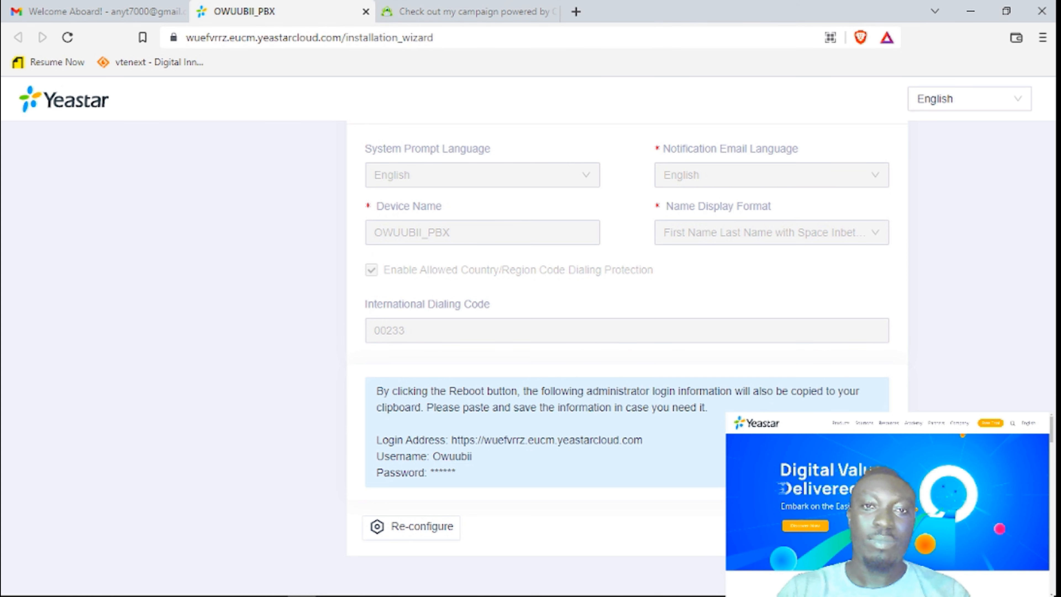
pyautogui.click(859, 527)
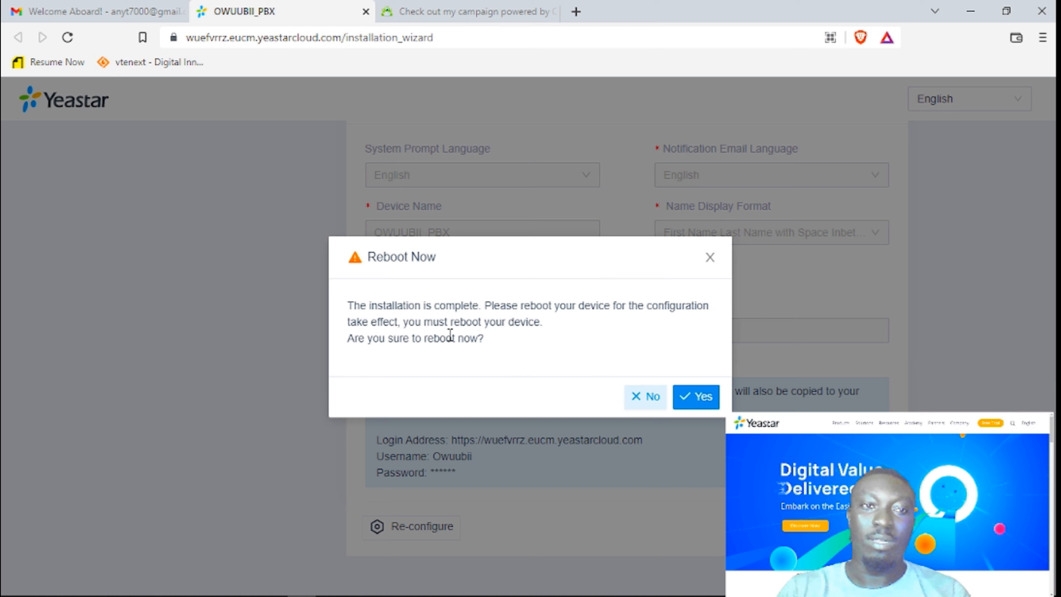
pyautogui.click(704, 399)
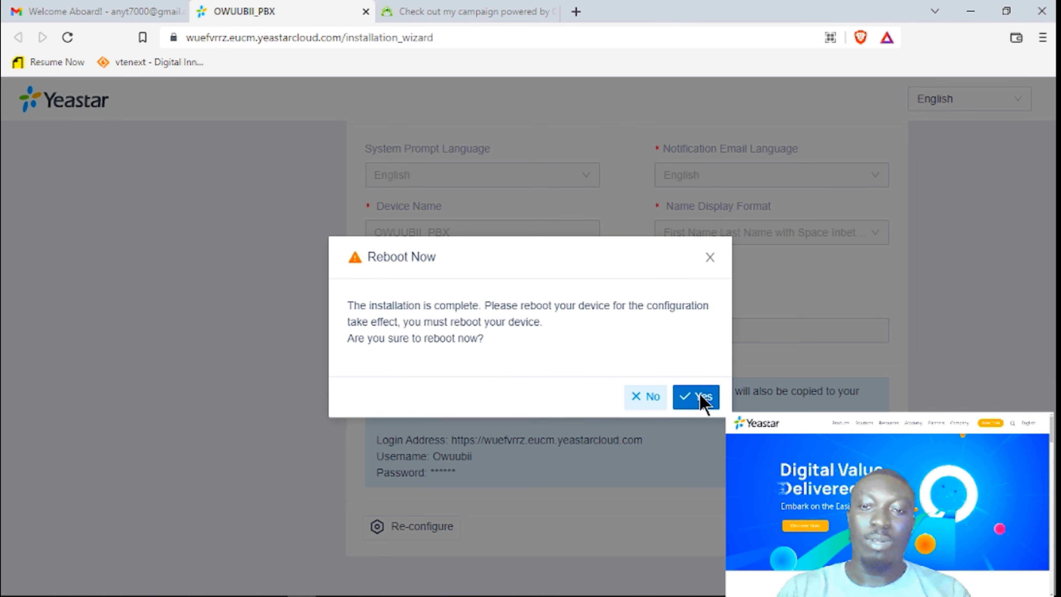
pyautogui.click(437, 12)
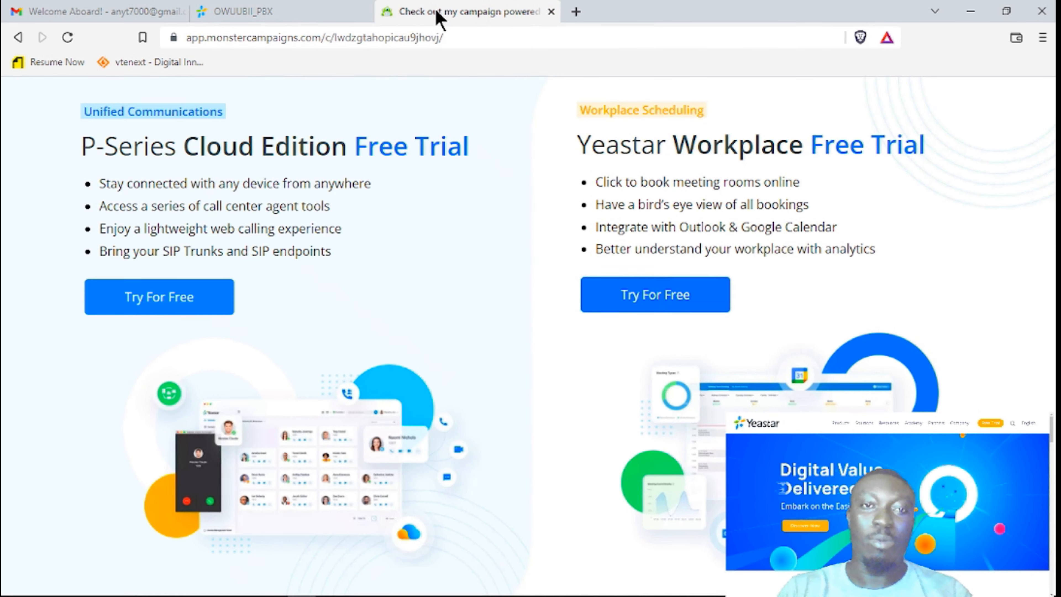
# Close the campaign tab and wait for the PBX login page after the reboot.
pyautogui.click(551, 12)
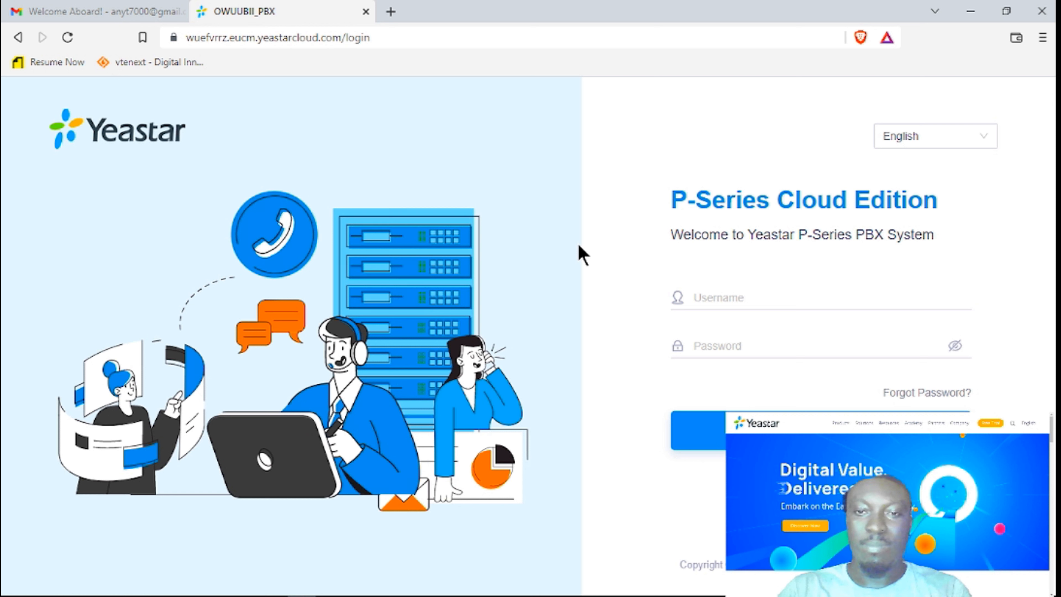
# Enter the administrator username and password on the login page.
pyautogui.click(727, 288)
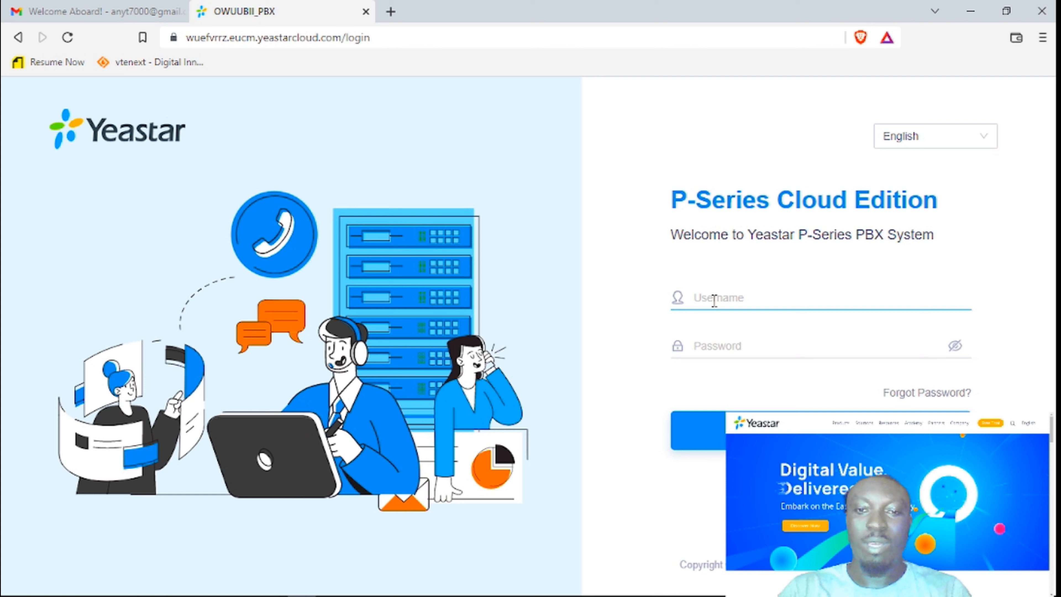
pyautogui.write('Owuubii')
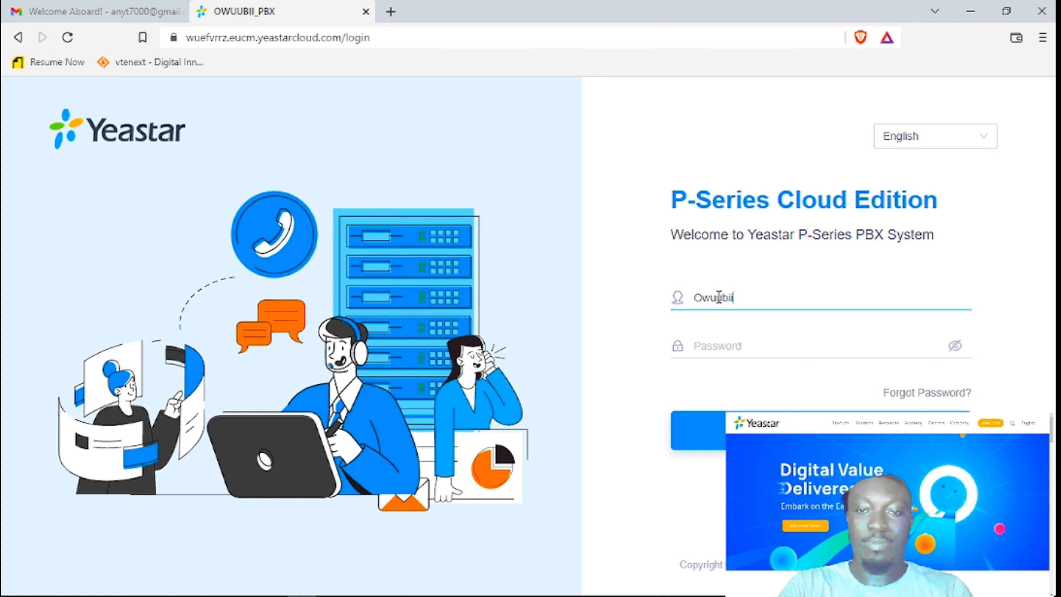
pyautogui.press('Tab')
pyautogui.write('********')
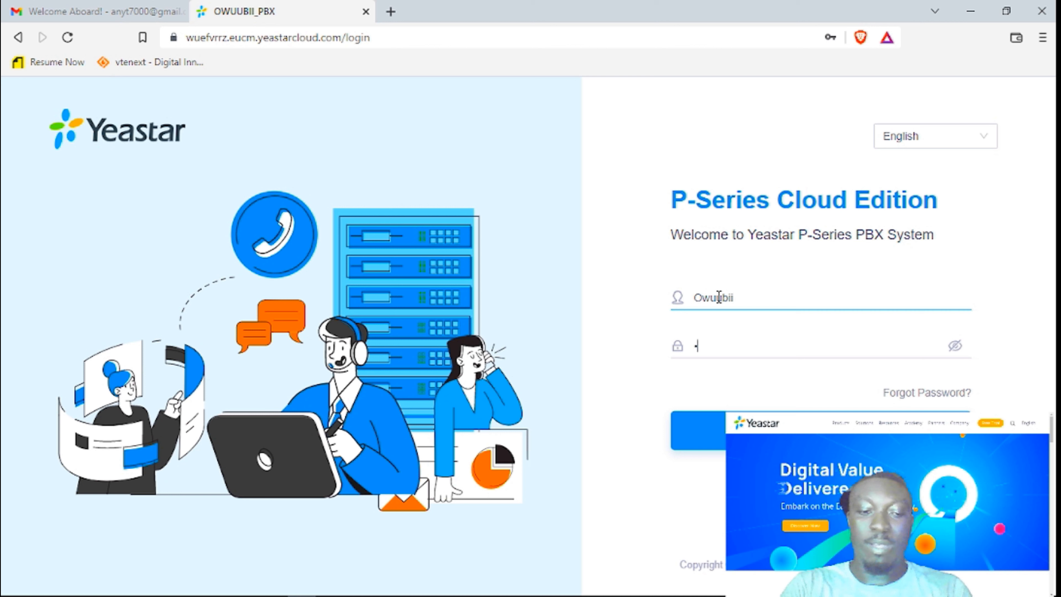
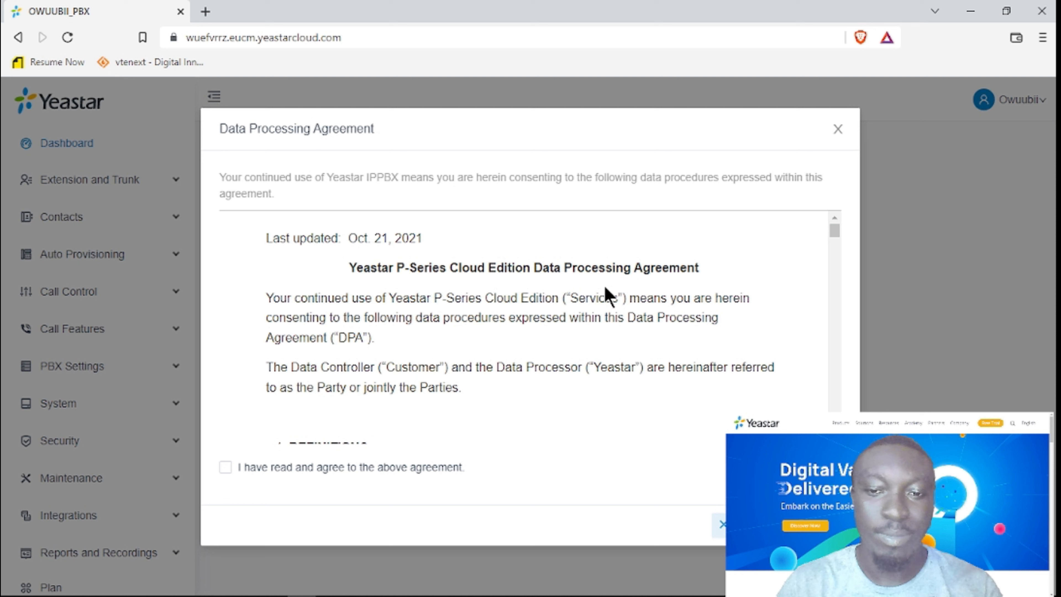
# Tick 'I have read and agree', read through the Data Processing Agreement, and confirm it.
pyautogui.click(225, 467)
pyautogui.scroll(-10, 585, 335)
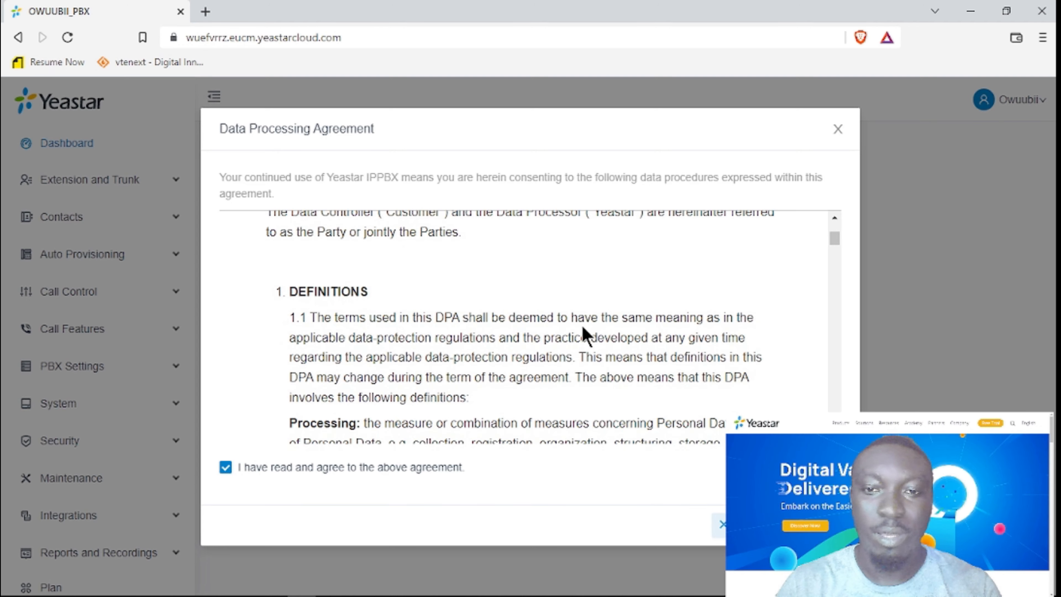
pyautogui.scroll(-15, 585, 334)
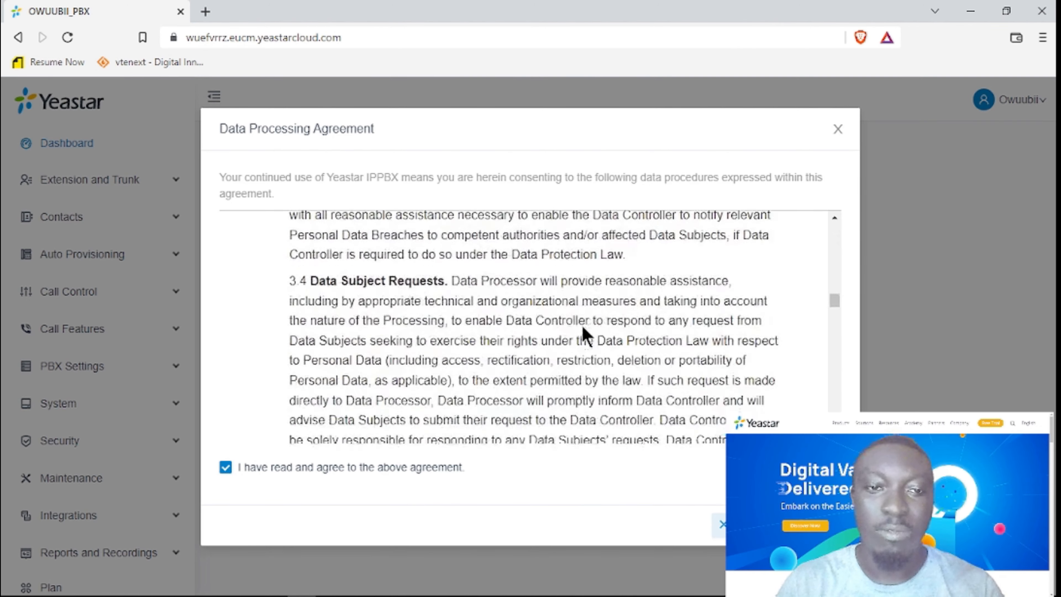
pyautogui.scroll(-5, 583, 328)
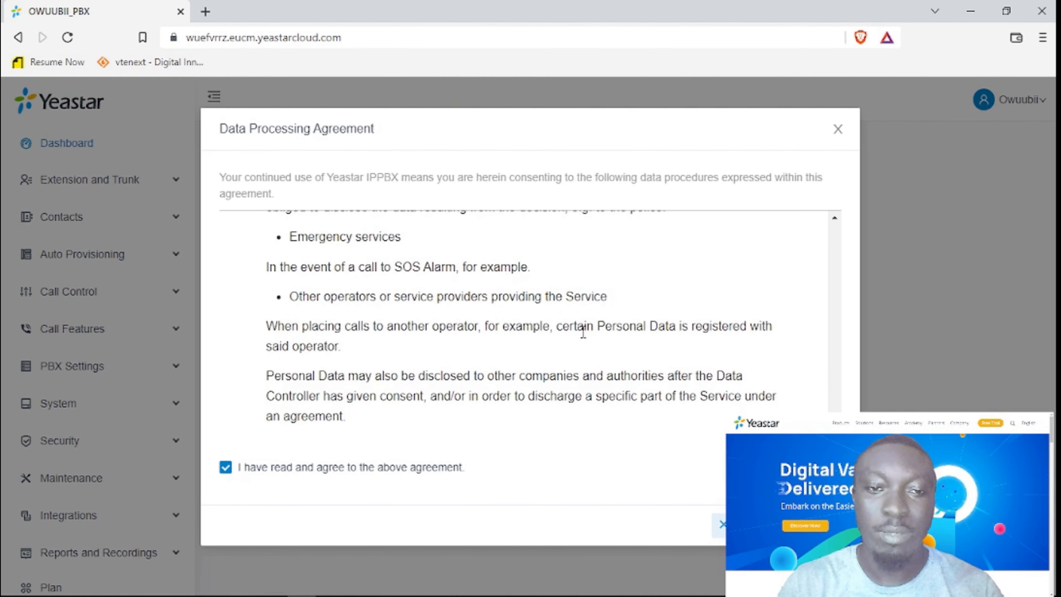
pyautogui.scroll(4, 585, 324)
pyautogui.scroll(2, 586, 324)
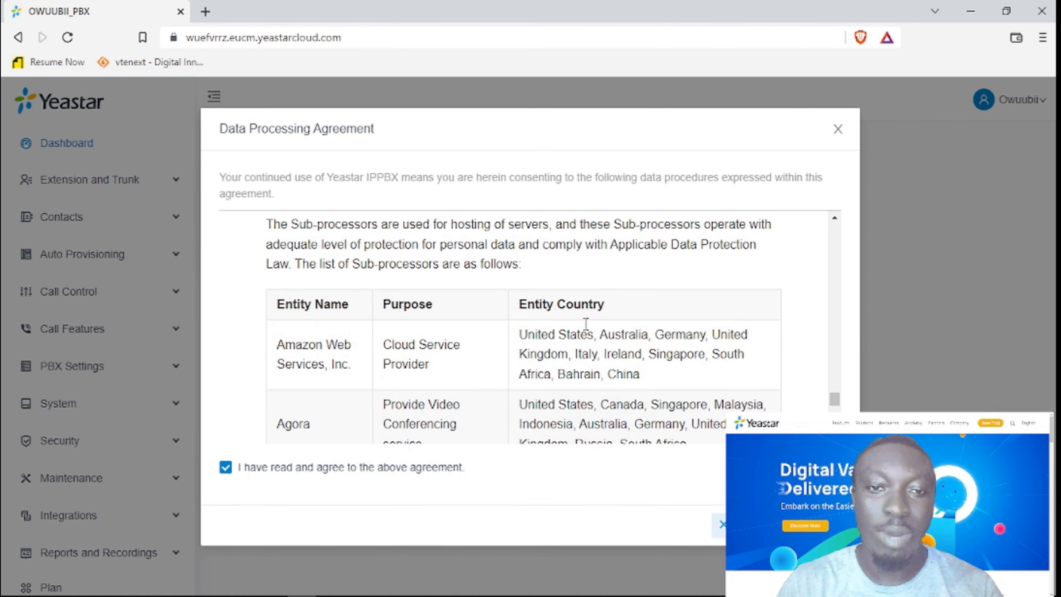
pyautogui.scroll(-2, 585, 332)
pyautogui.scroll(5, 587, 332)
pyautogui.scroll(10, 588, 334)
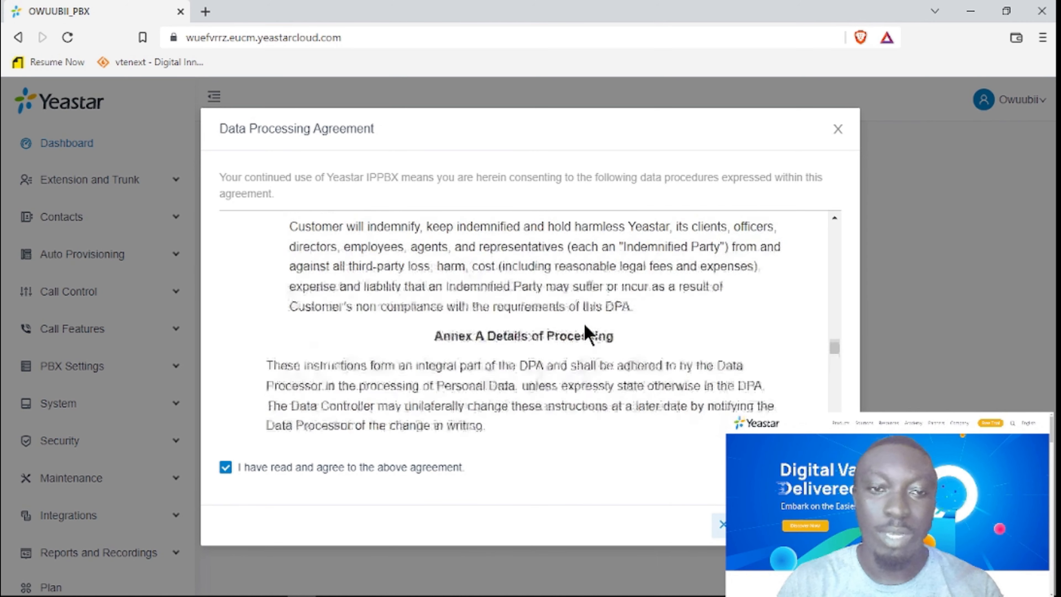
pyautogui.scroll(10, 588, 334)
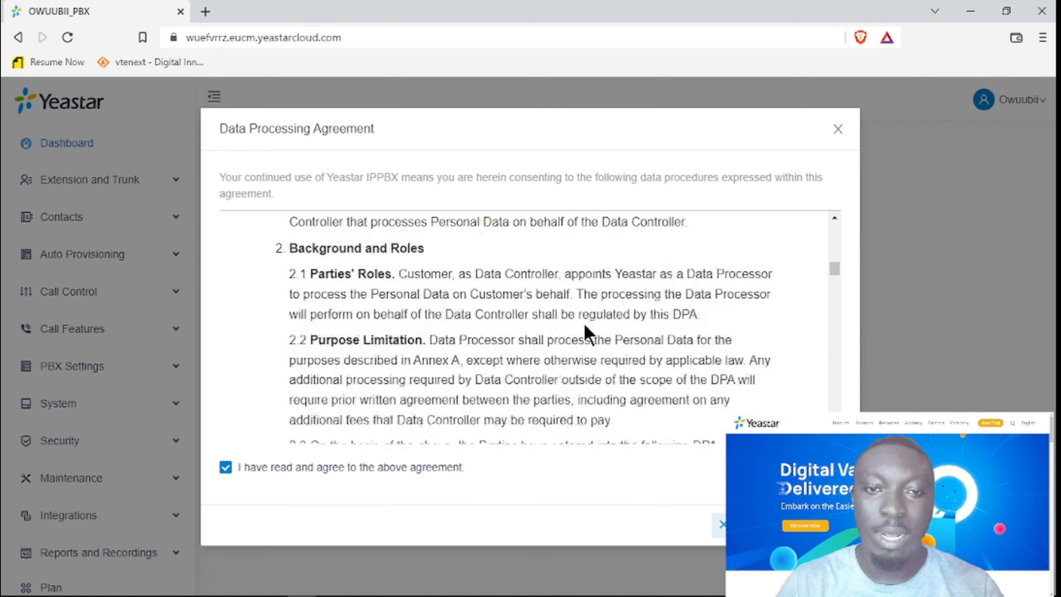
pyautogui.scroll(-2, 589, 334)
pyautogui.scroll(-5, 588, 332)
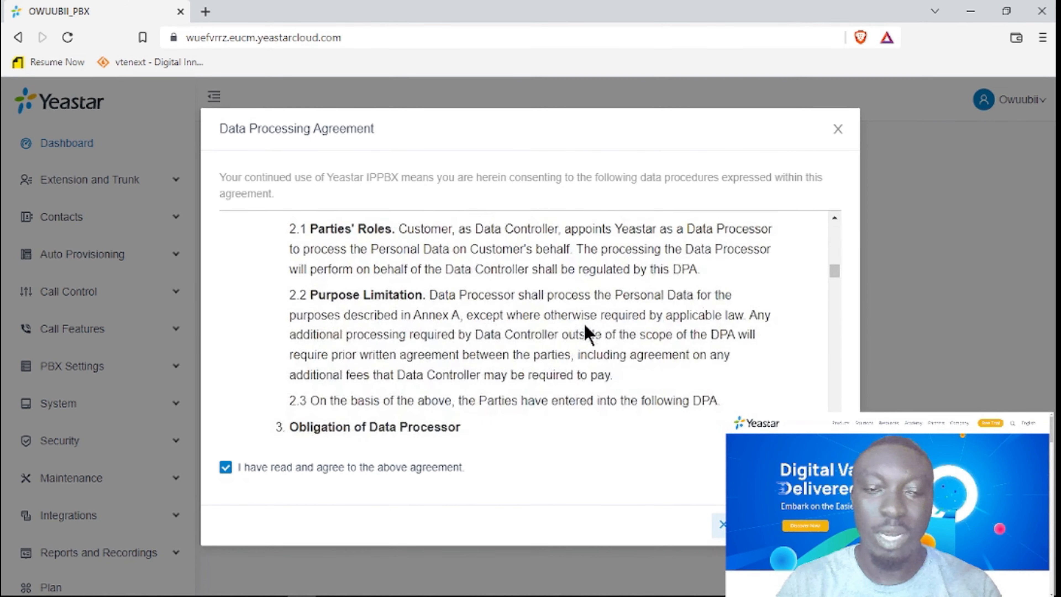
pyautogui.scroll(3, 670, 414)
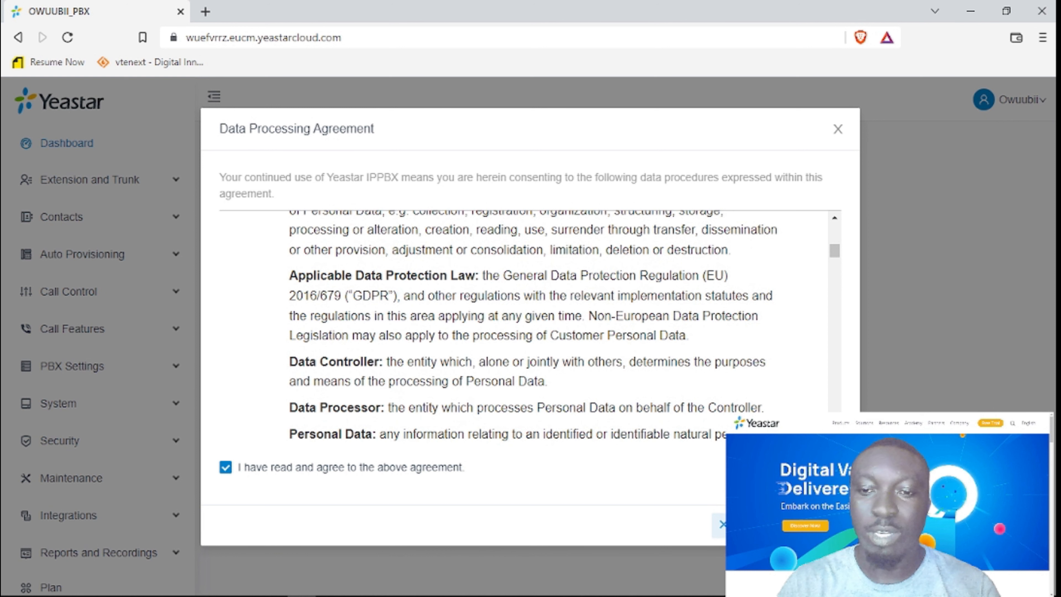
pyautogui.click(871, 347)
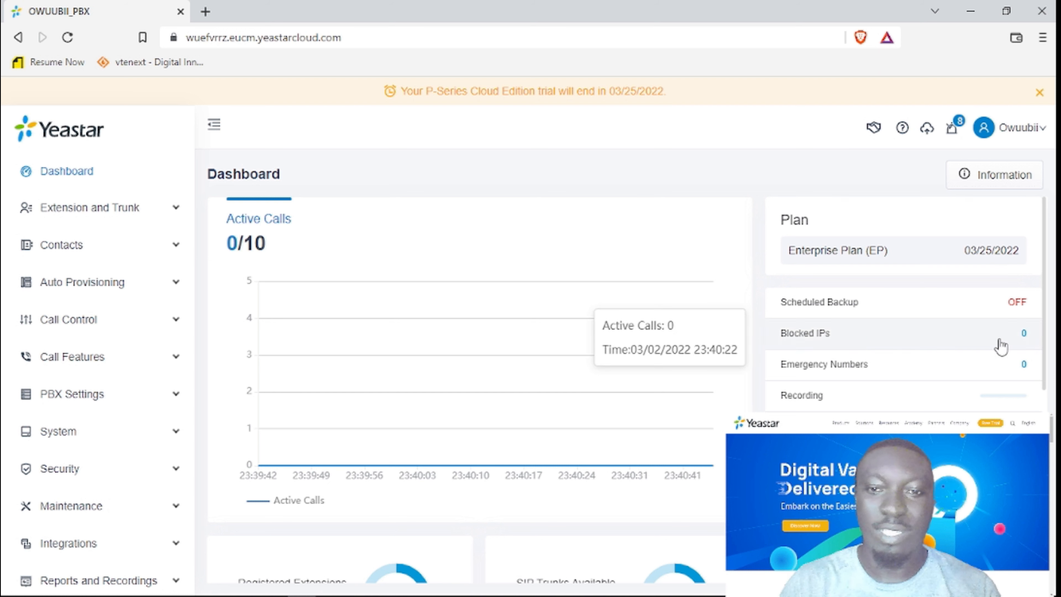
pyautogui.scroll(-5, 600, 452)
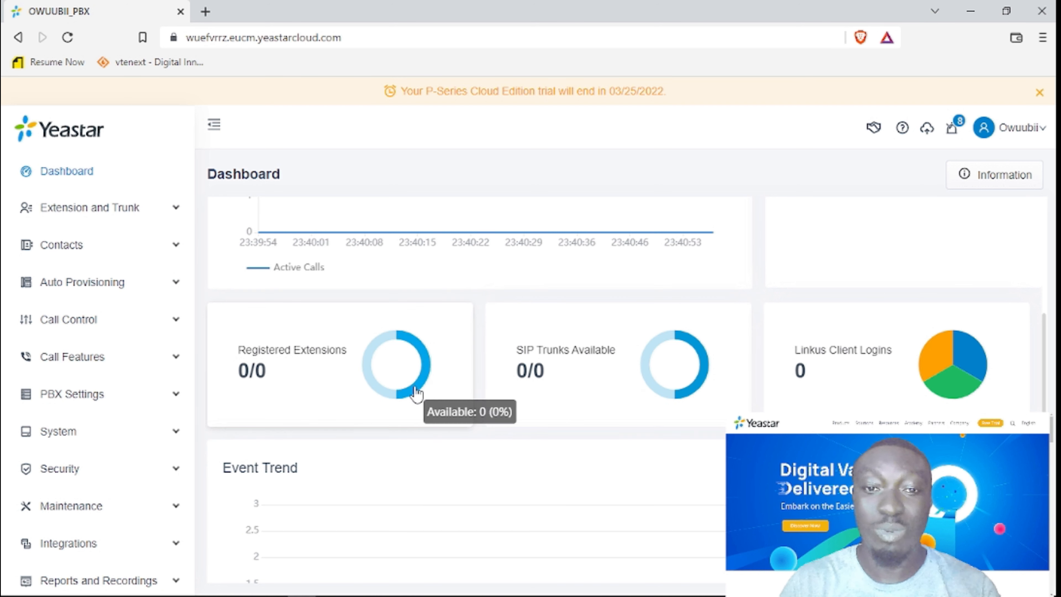
pyautogui.scroll(-1, 650, 326)
pyautogui.scroll(-3, 647, 326)
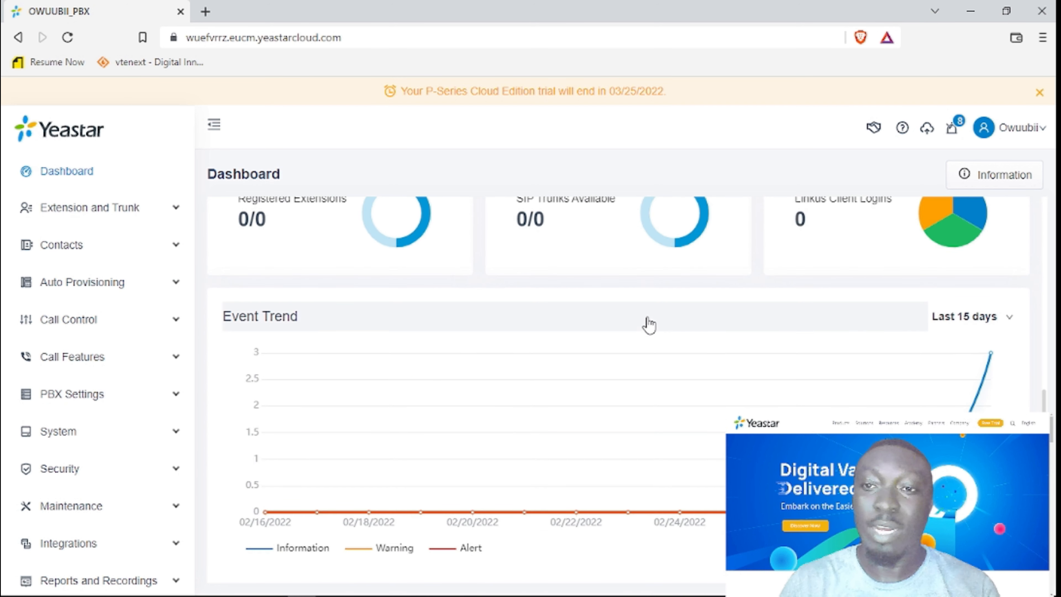
pyautogui.scroll(7, 650, 325)
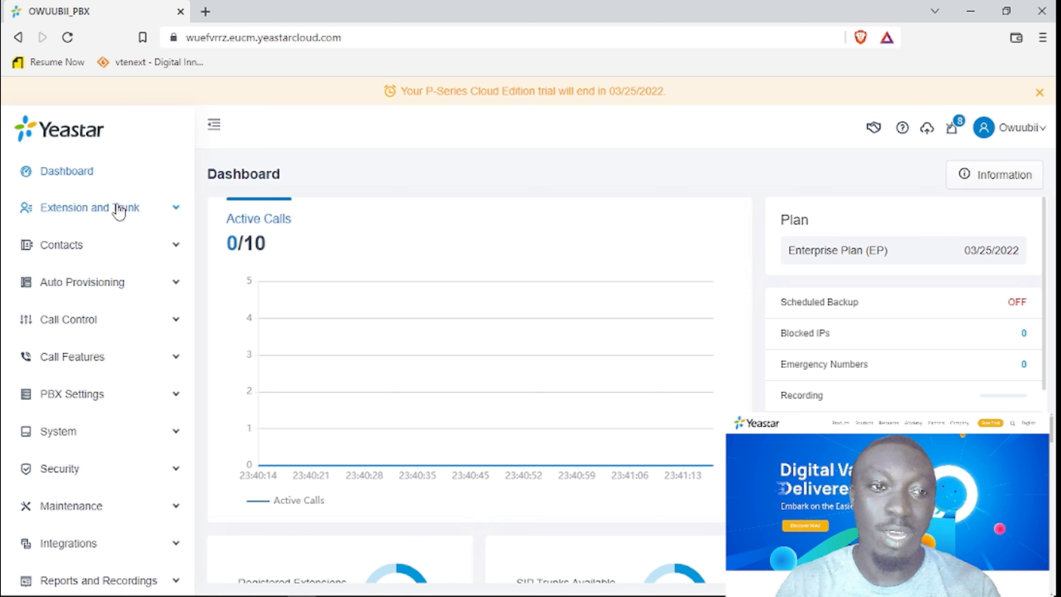
# Open the empty Extension list under Extension and Trunk, then expand PBX Settings in the sidebar.
pyautogui.click(119, 209)
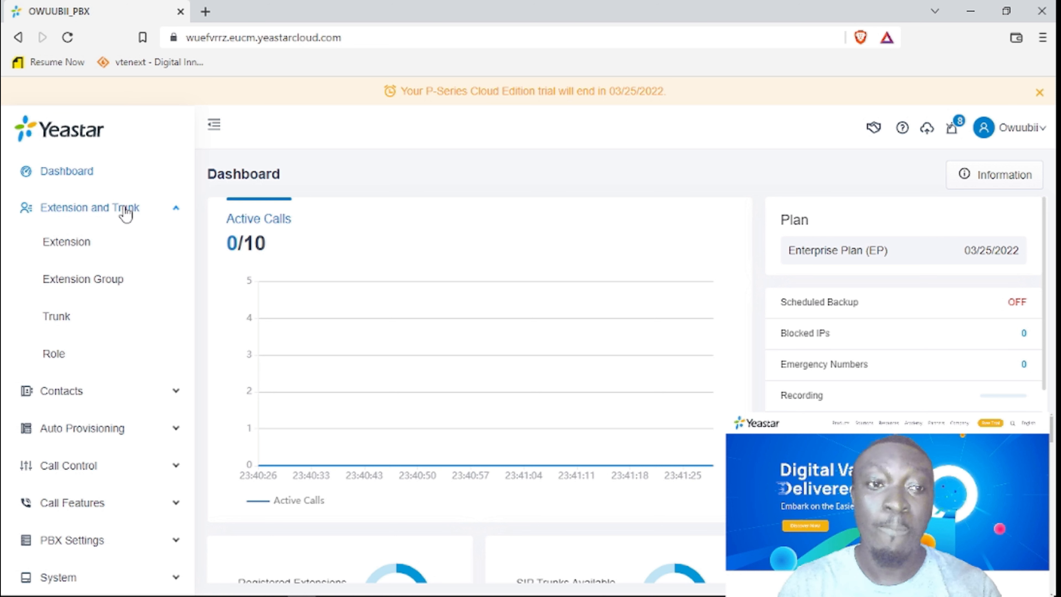
pyautogui.click(66, 241)
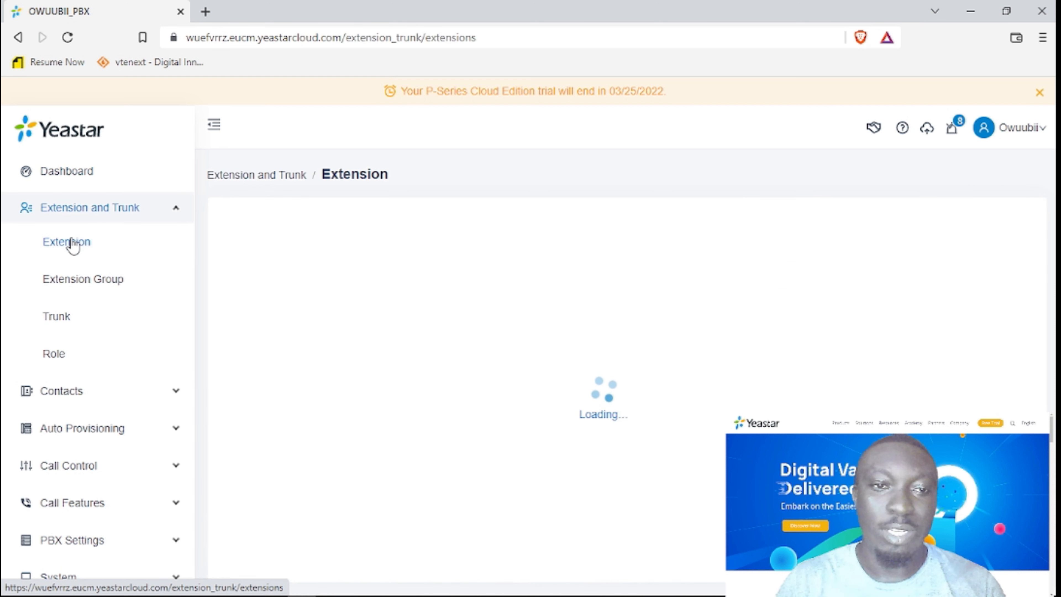
pyautogui.scroll(-5, 171, 378)
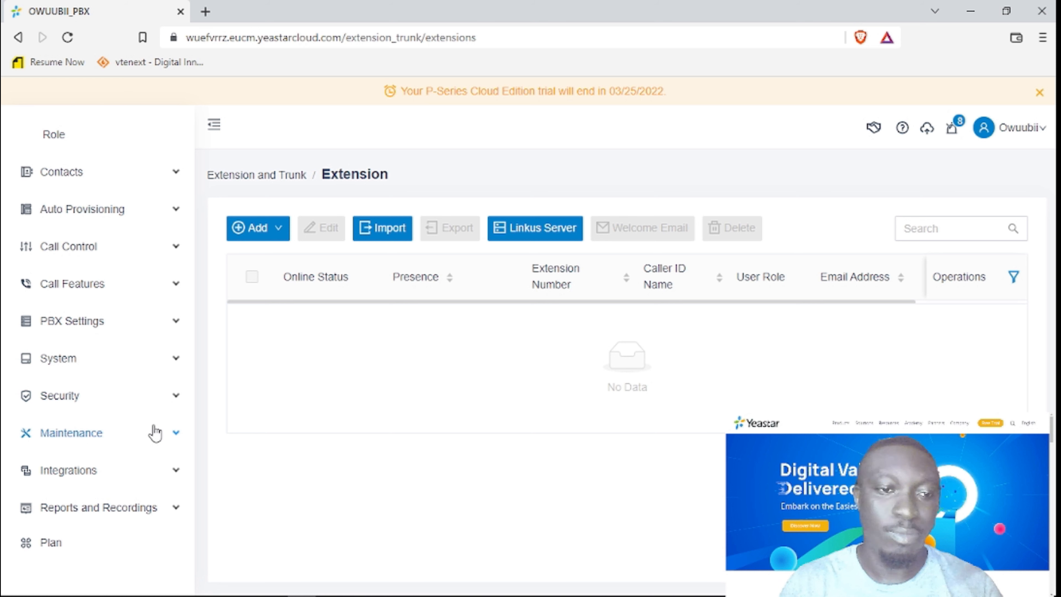
pyautogui.click(138, 321)
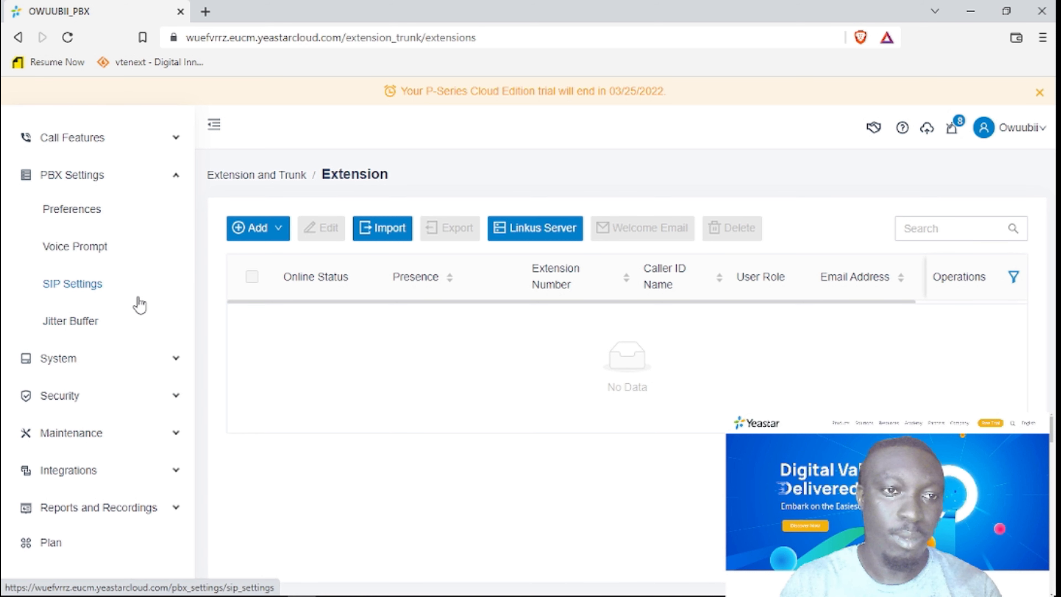
# Open PBX Settings Preferences and review the Extension Preferences ranges, such as User Extension 1000–5999.
pyautogui.click(91, 217)
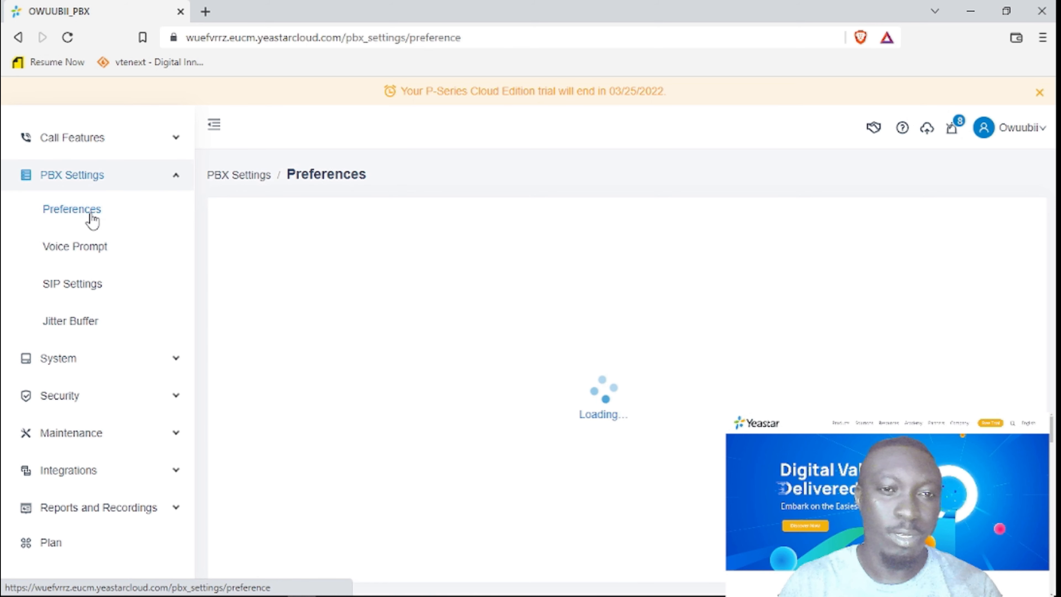
pyautogui.scroll(-8, 561, 417)
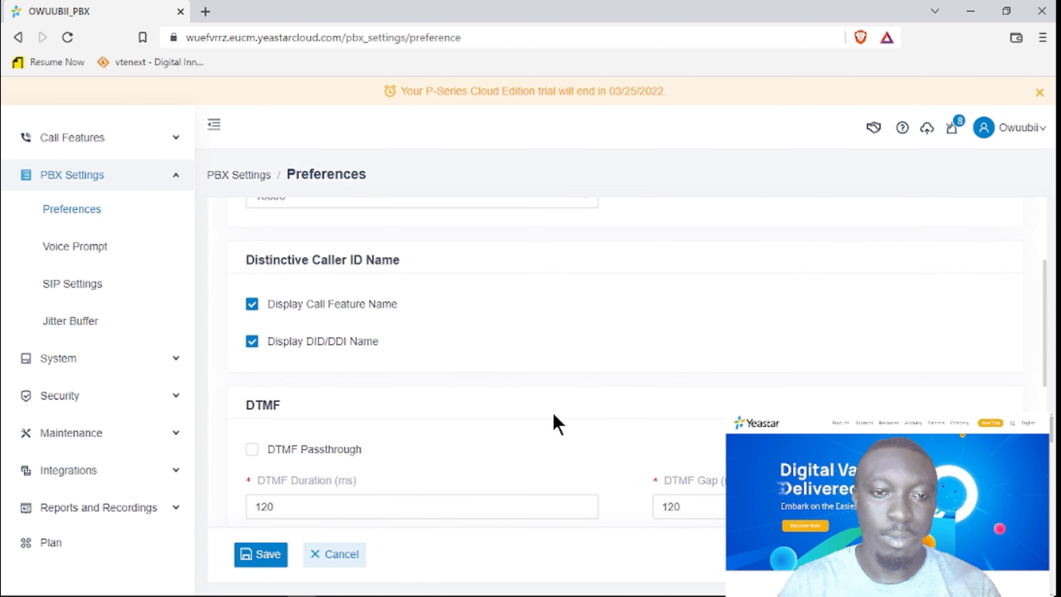
pyautogui.scroll(-2, 554, 415)
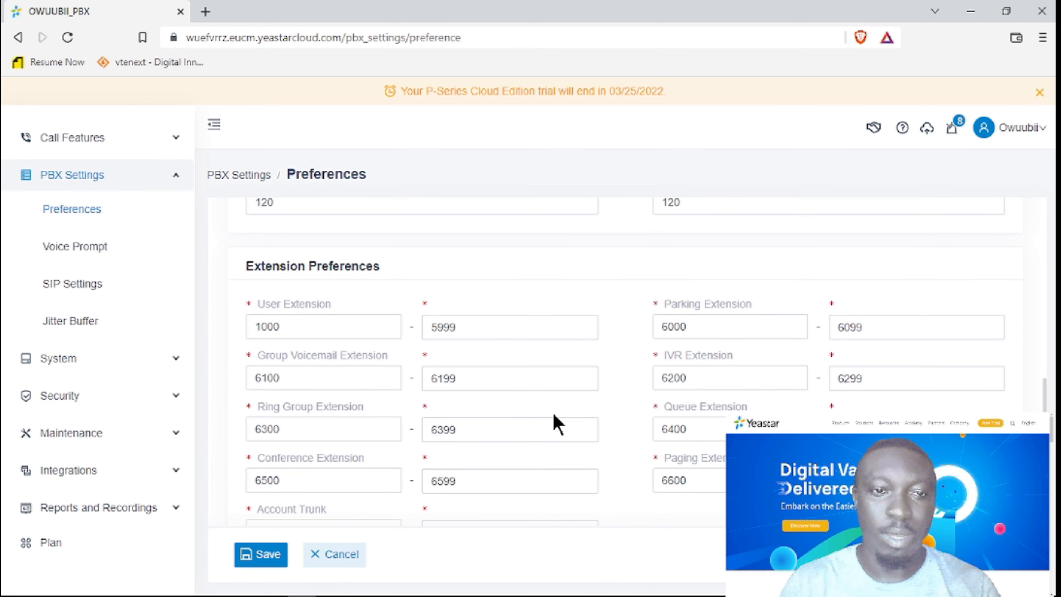
pyautogui.scroll(-1, 558, 423)
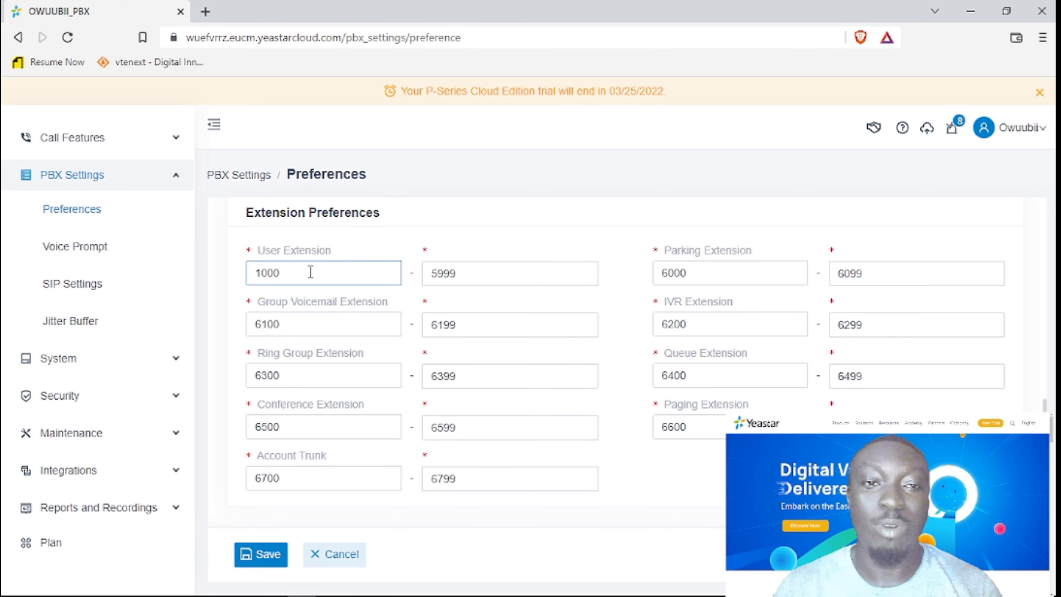
pyautogui.scroll(5, 124, 278)
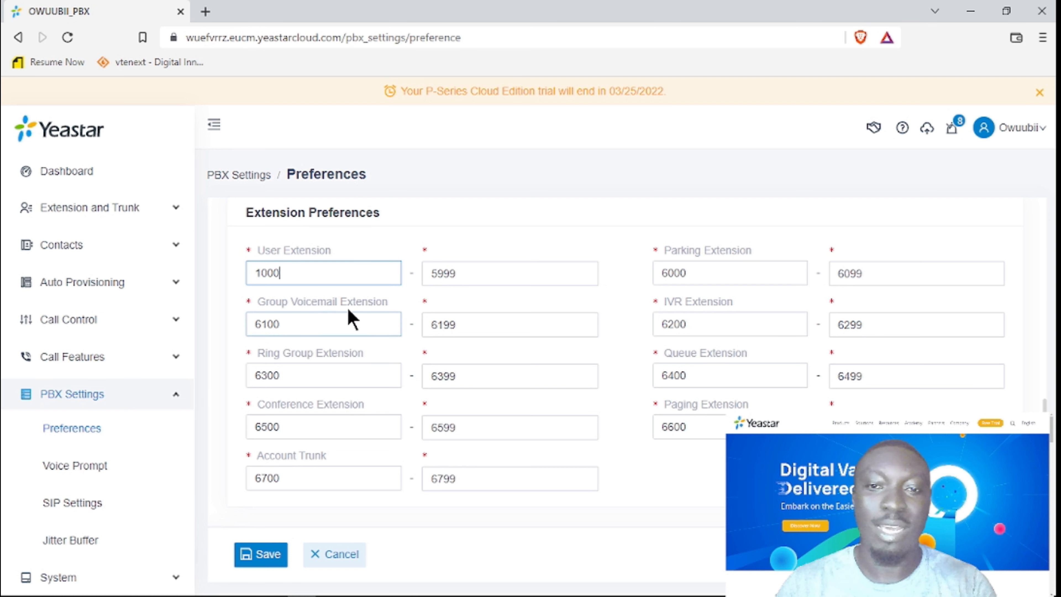
pyautogui.click(295, 325)
pyautogui.click(292, 276)
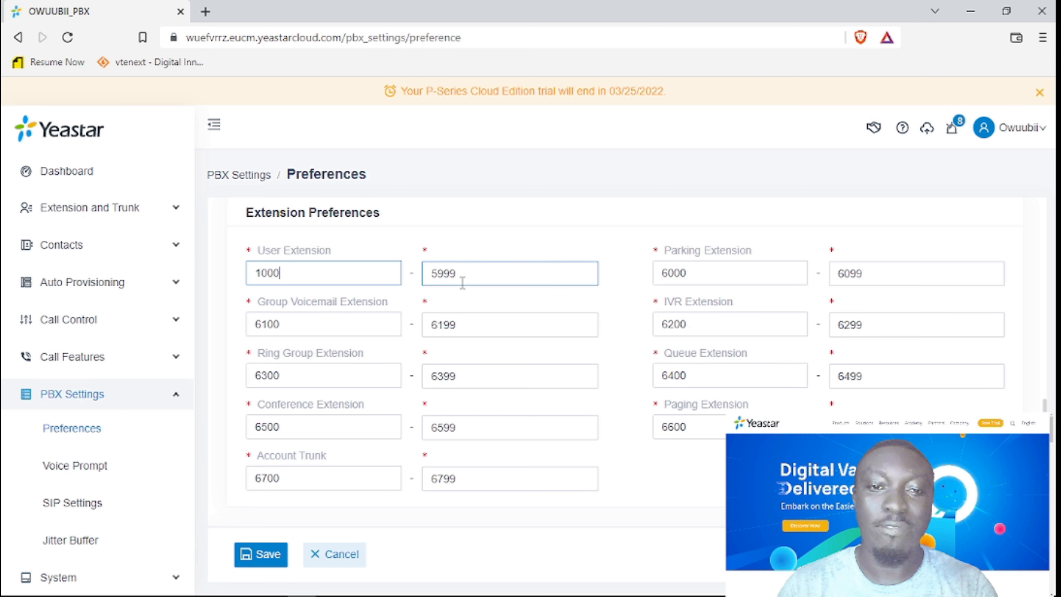
pyautogui.click(468, 271)
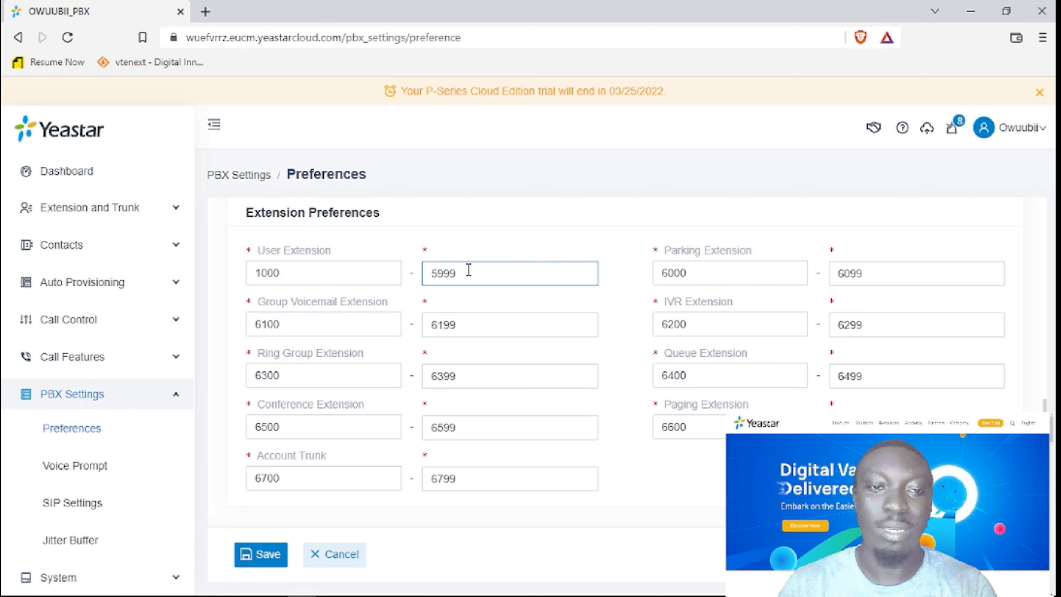
# Change the User Extension range to 100–200, Group Voicemail to 300–400 and Ring Group to 500–550.
pyautogui.click(345, 275)
pyautogui.press('BackSpace')
pyautogui.press('BackSpace')
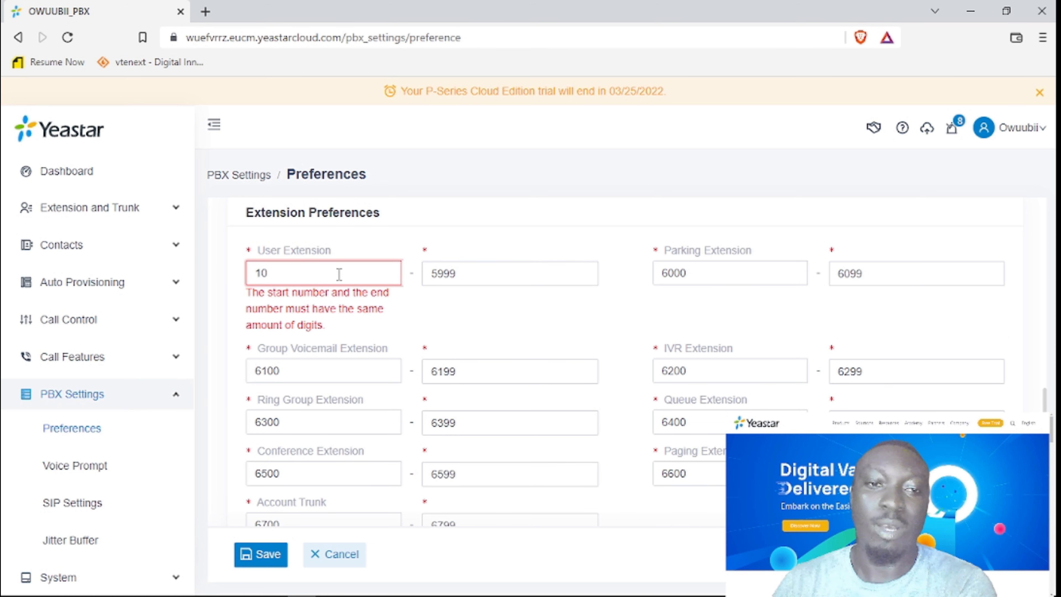
pyautogui.write('0')
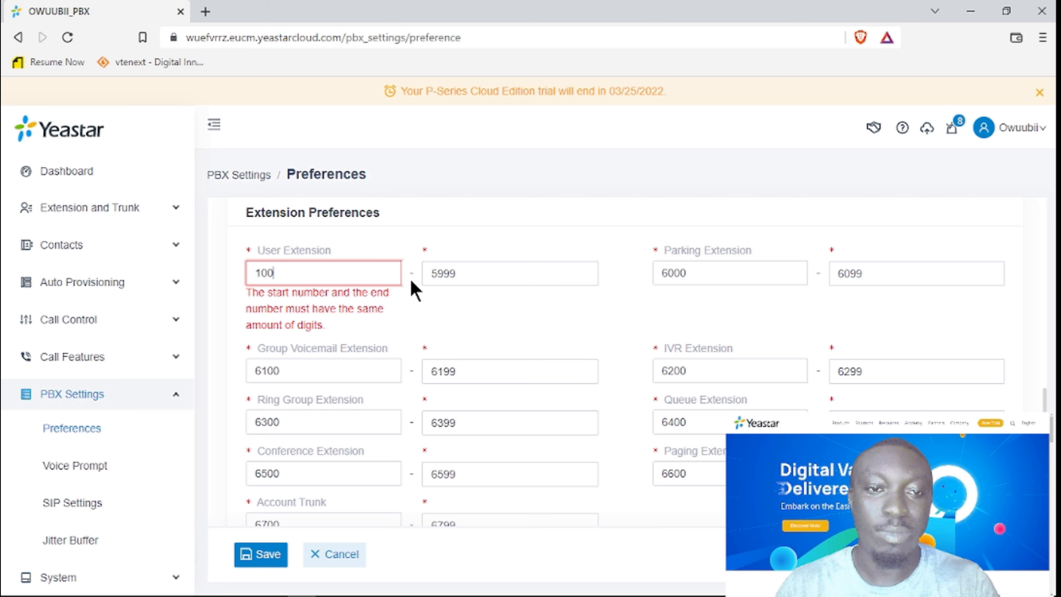
pyautogui.moveTo(467, 273); pyautogui.dragTo(417, 280)
pyautogui.write('200')
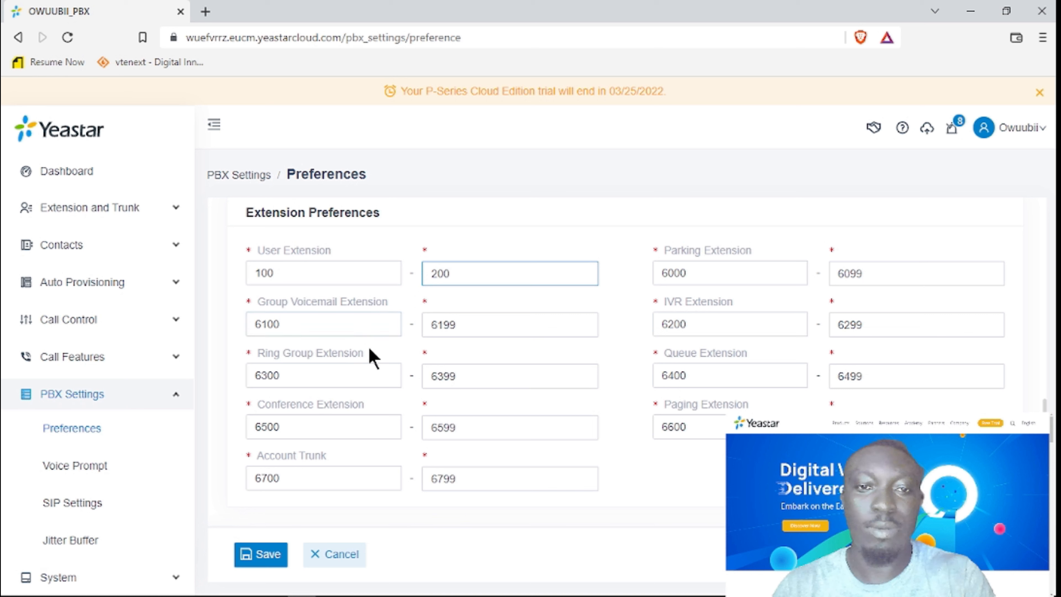
pyautogui.moveTo(325, 325); pyautogui.dragTo(219, 322)
pyautogui.write('30')
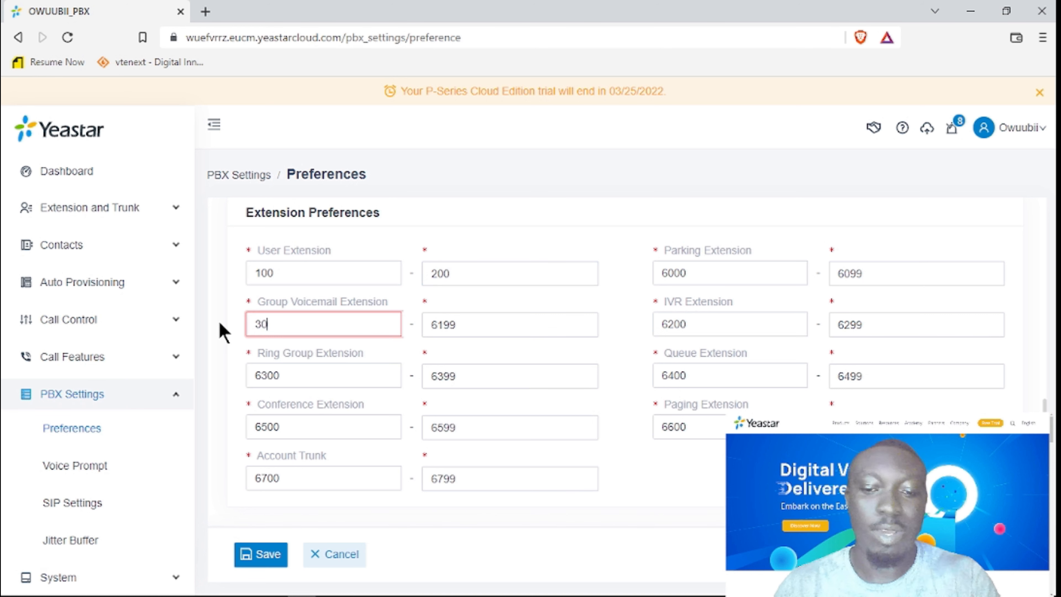
pyautogui.write('0')
pyautogui.moveTo(465, 319); pyautogui.dragTo(400, 319)
pyautogui.write('400')
pyautogui.moveTo(336, 374); pyautogui.dragTo(202, 385)
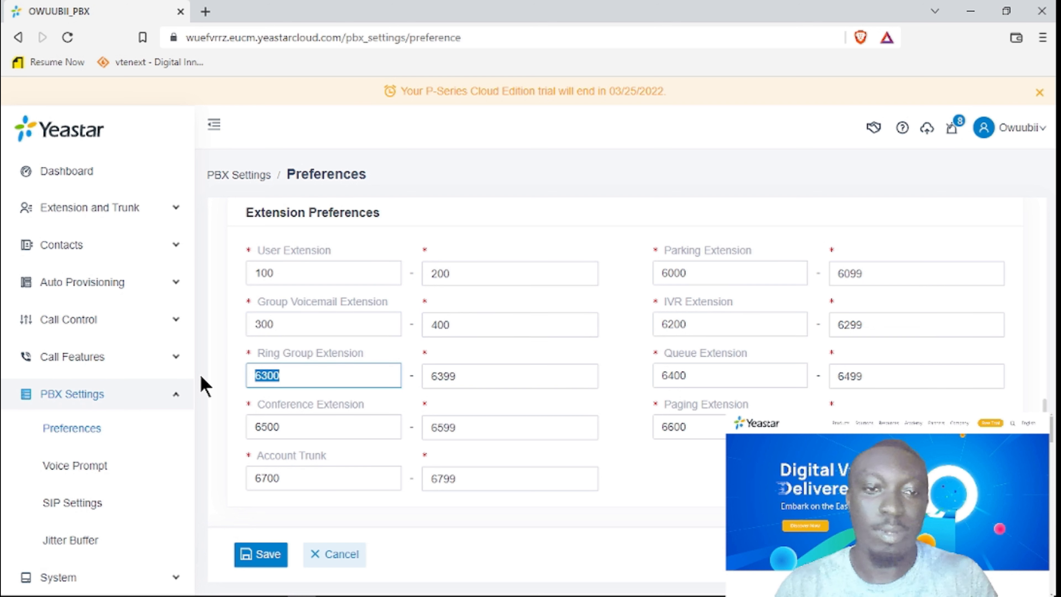
pyautogui.write('500')
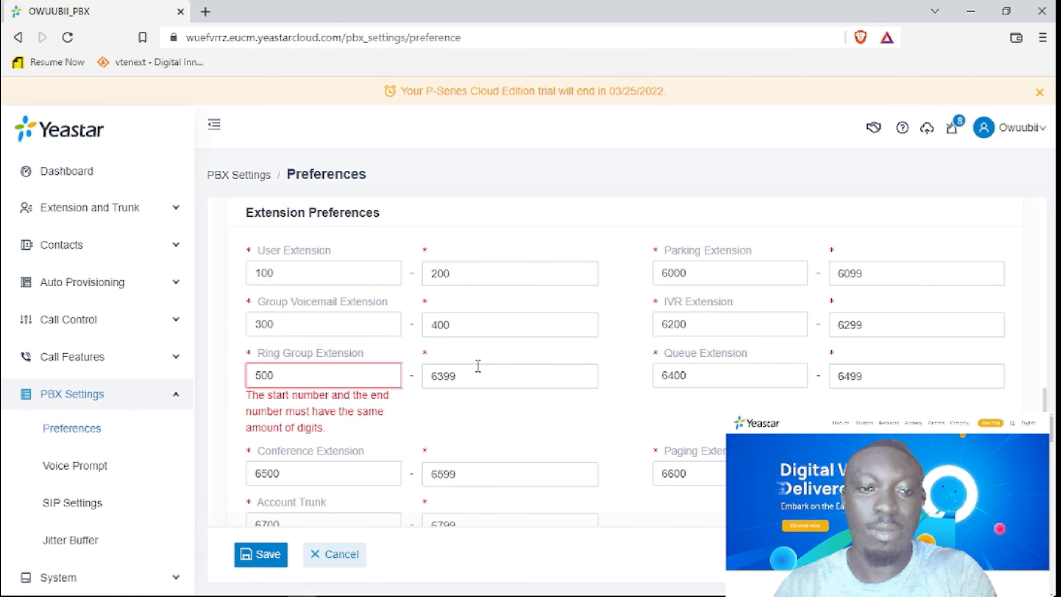
pyautogui.moveTo(474, 370); pyautogui.dragTo(396, 382)
pyautogui.write('550')
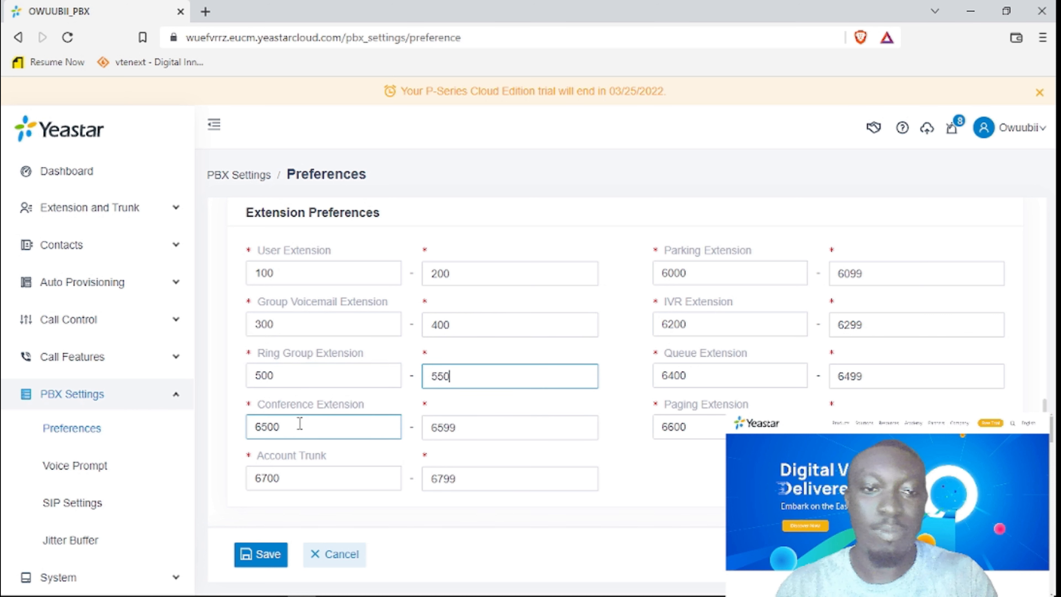
# Set Conference Extension to 600–650 and Account Trunk to 700–750.
pyautogui.moveTo(300, 424); pyautogui.dragTo(201, 439)
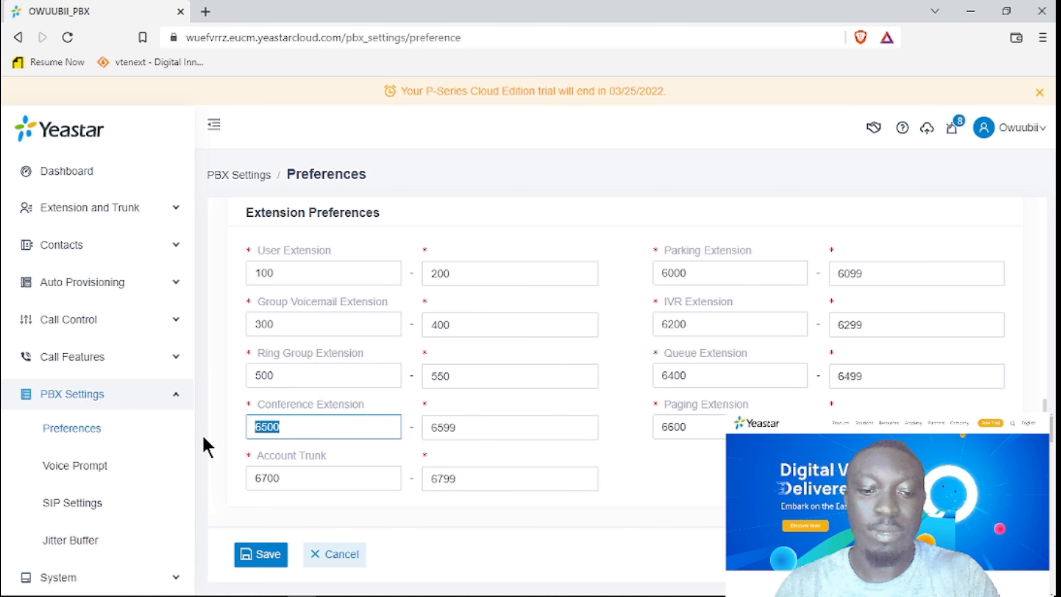
pyautogui.write('600')
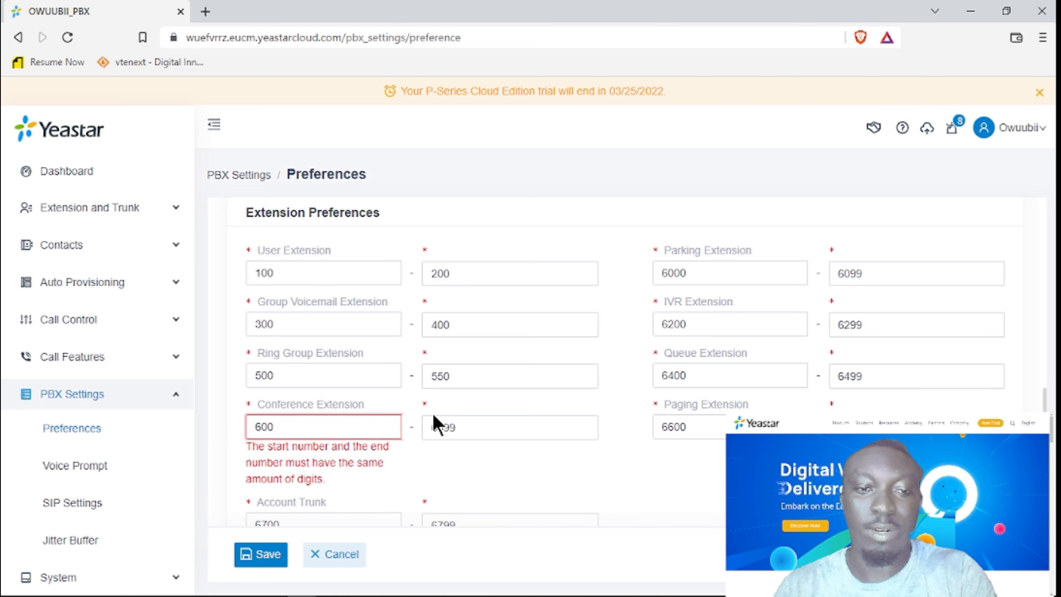
pyautogui.moveTo(460, 427); pyautogui.dragTo(395, 428)
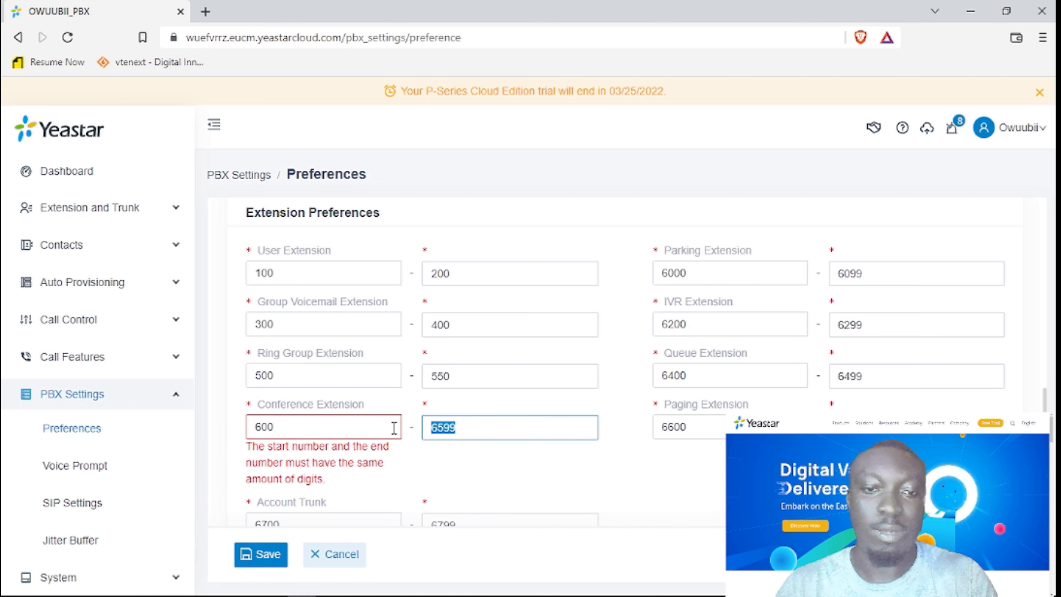
pyautogui.write('650')
pyautogui.click(342, 478)
pyautogui.moveTo(342, 478); pyautogui.dragTo(221, 481)
pyautogui.write('700')
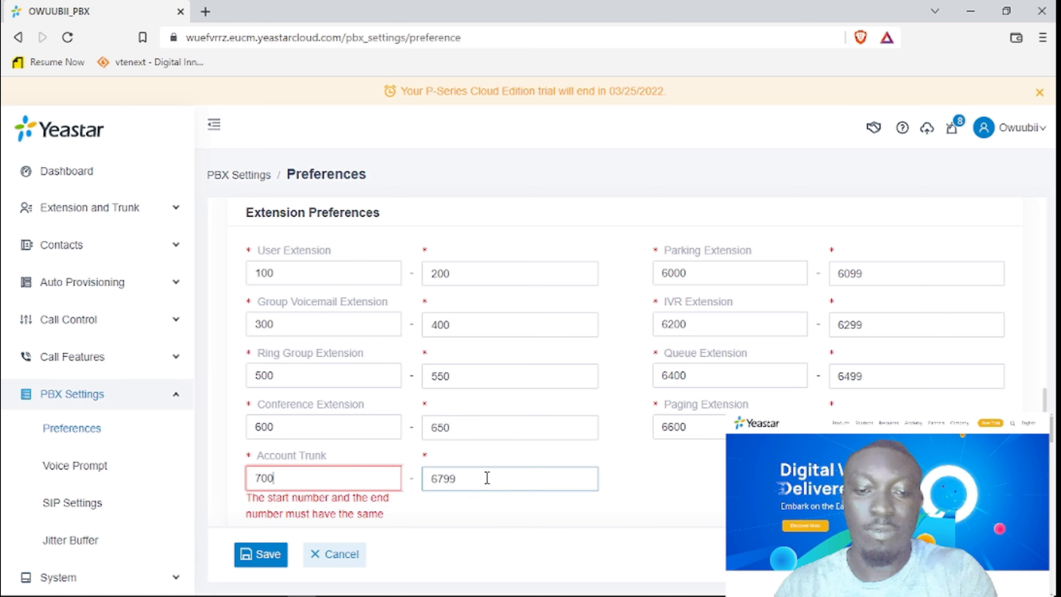
pyautogui.moveTo(487, 478); pyautogui.dragTo(378, 484)
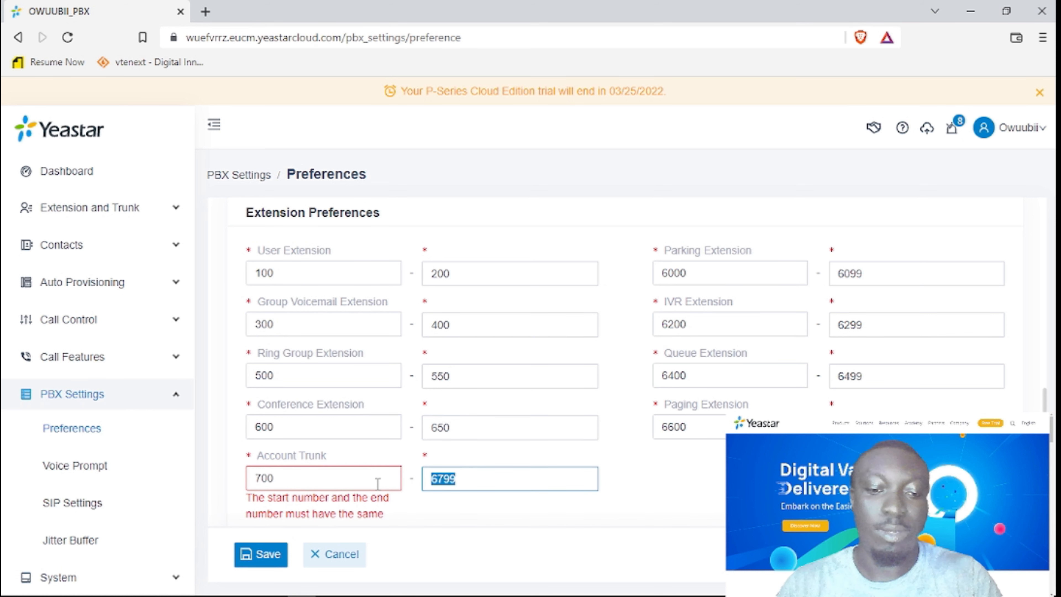
pyautogui.write('750')
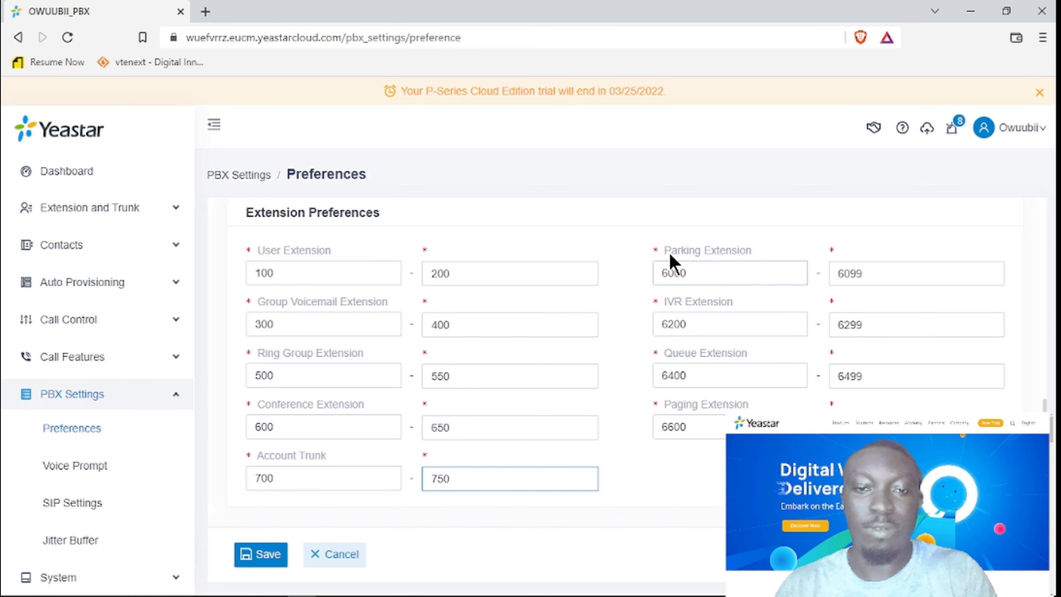
pyautogui.moveTo(711, 273); pyautogui.dragTo(623, 289)
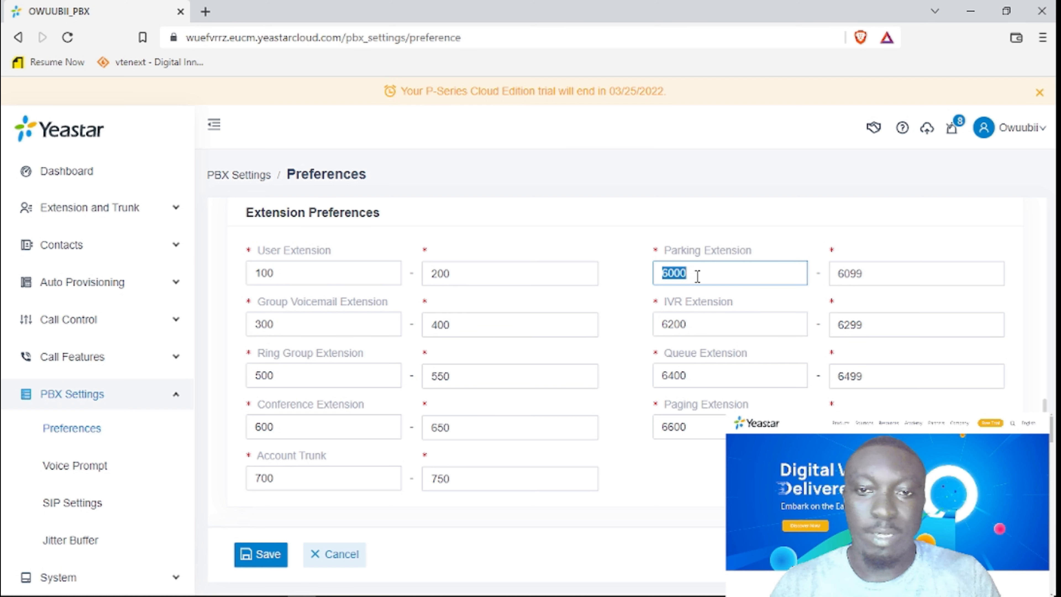
# Check the Paging, User and Group Voicemail start numbers, then save the revised extension ranges.
pyautogui.click(705, 426)
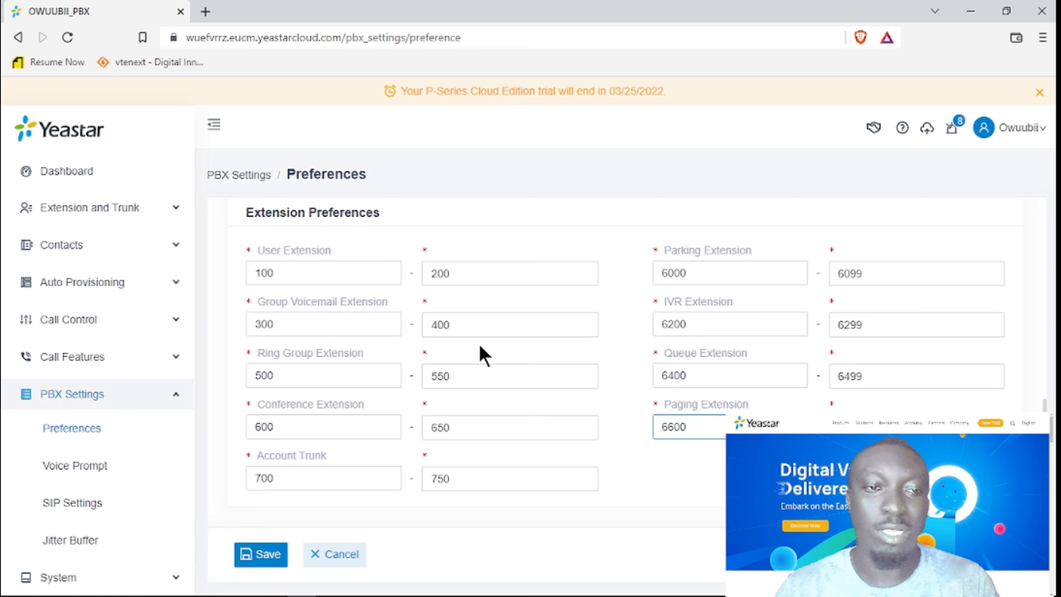
pyautogui.click(313, 274)
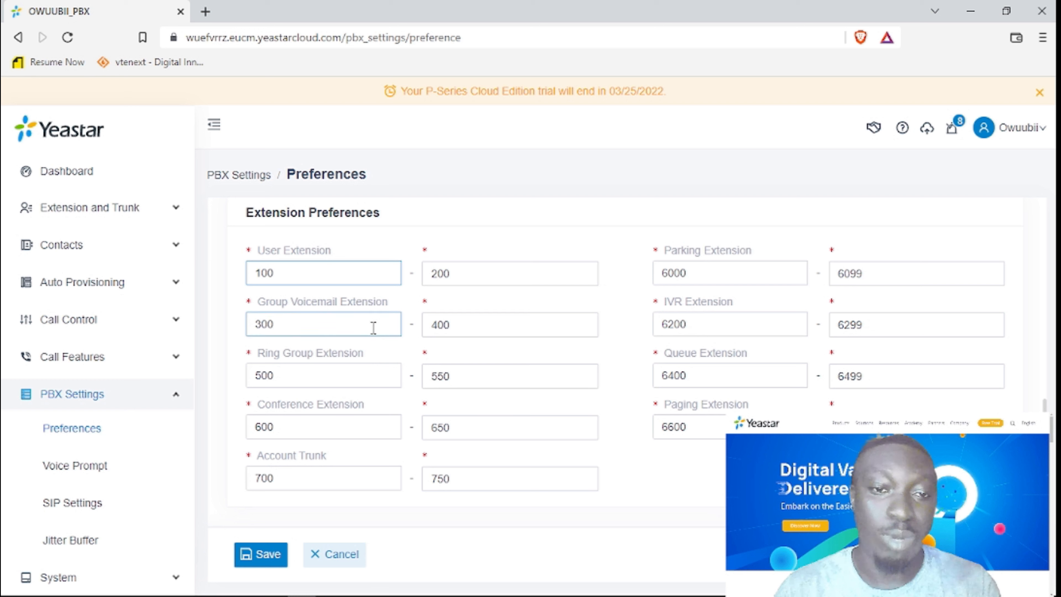
pyautogui.click(383, 321)
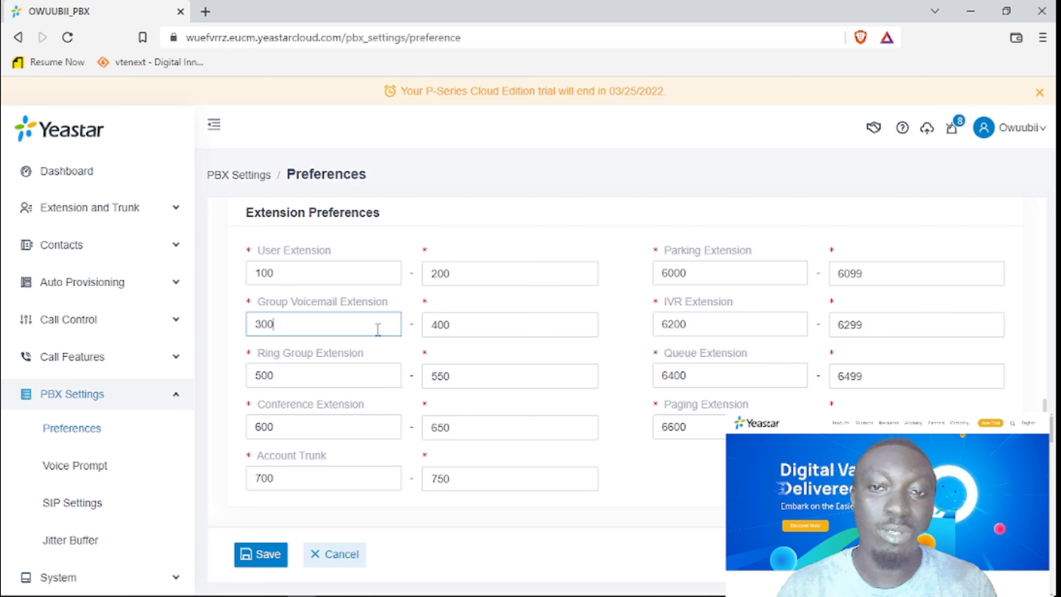
pyautogui.click(268, 554)
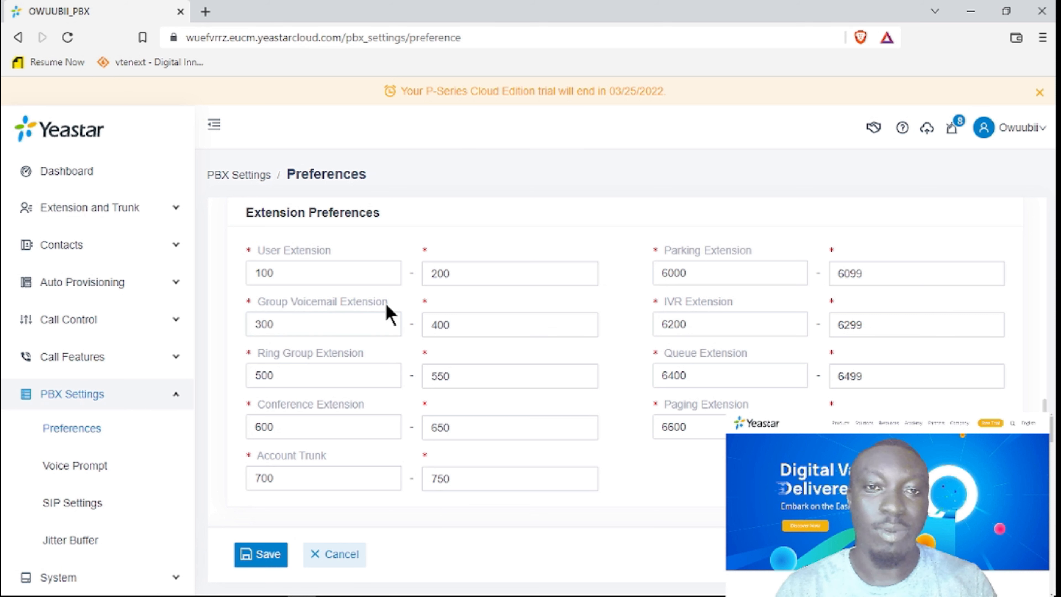
pyautogui.click(99, 208)
# From the Extension list, choose Bulk Add from the Add menu.
pyautogui.click(75, 246)
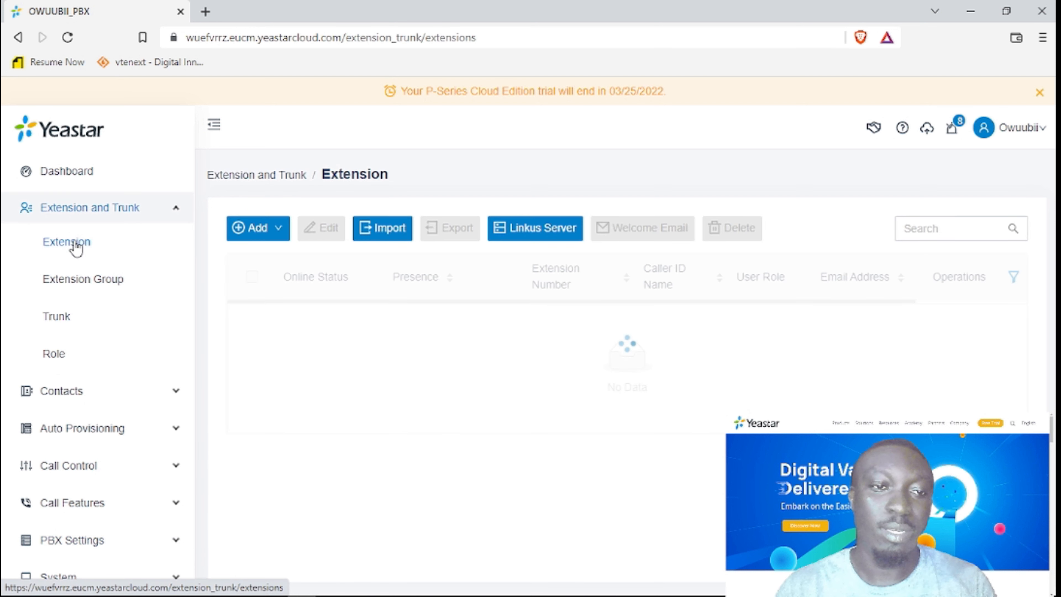
pyautogui.moveTo(253, 231)
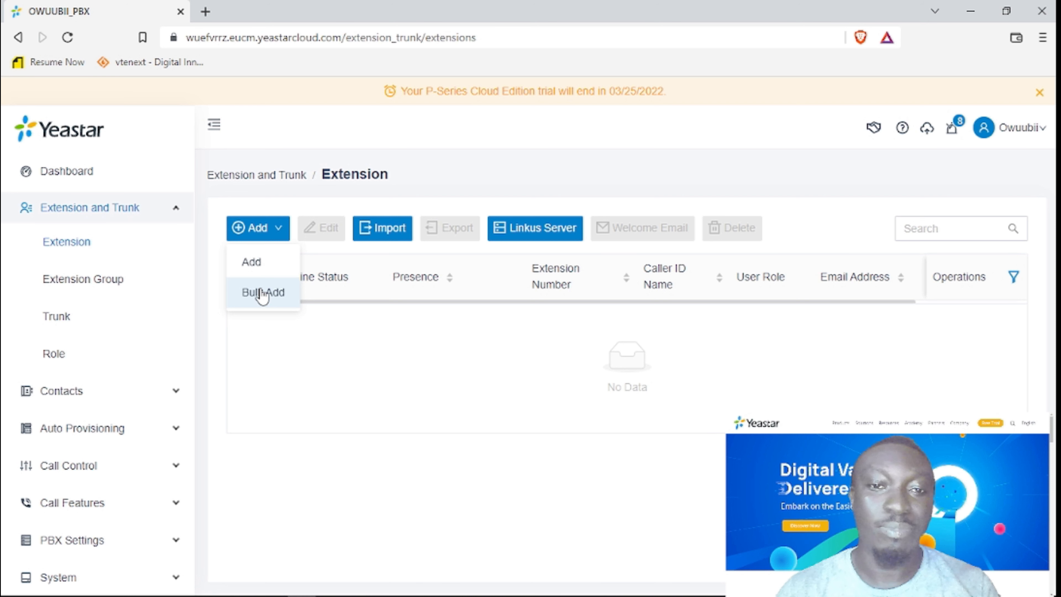
pyautogui.click(262, 293)
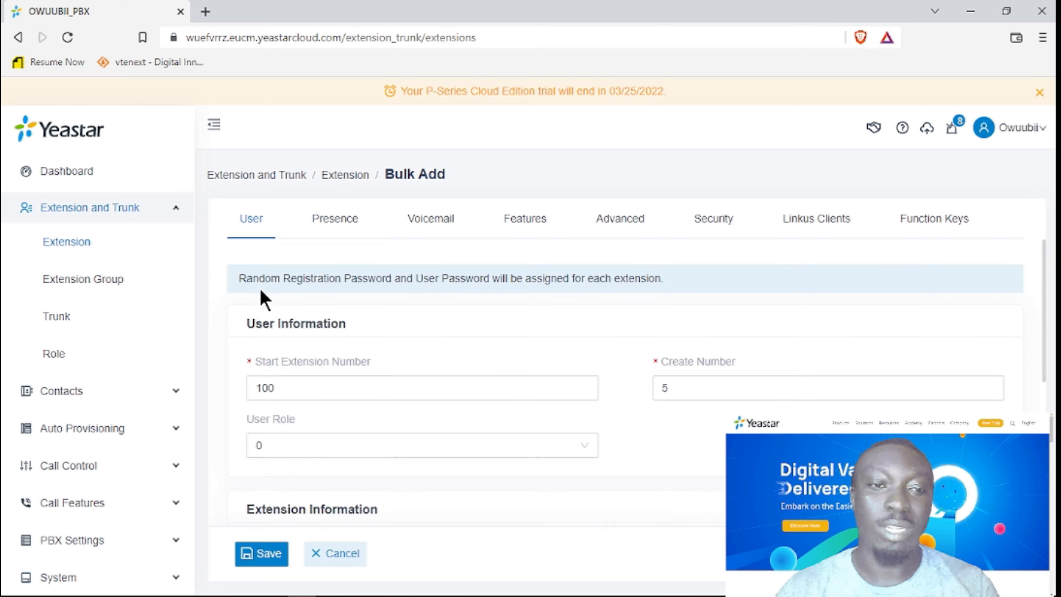
# Change Create Number from 5 to 8, keeping the Start Extension Number at 100.
pyautogui.scroll(-5, 347, 362)
pyautogui.scroll(3, 345, 351)
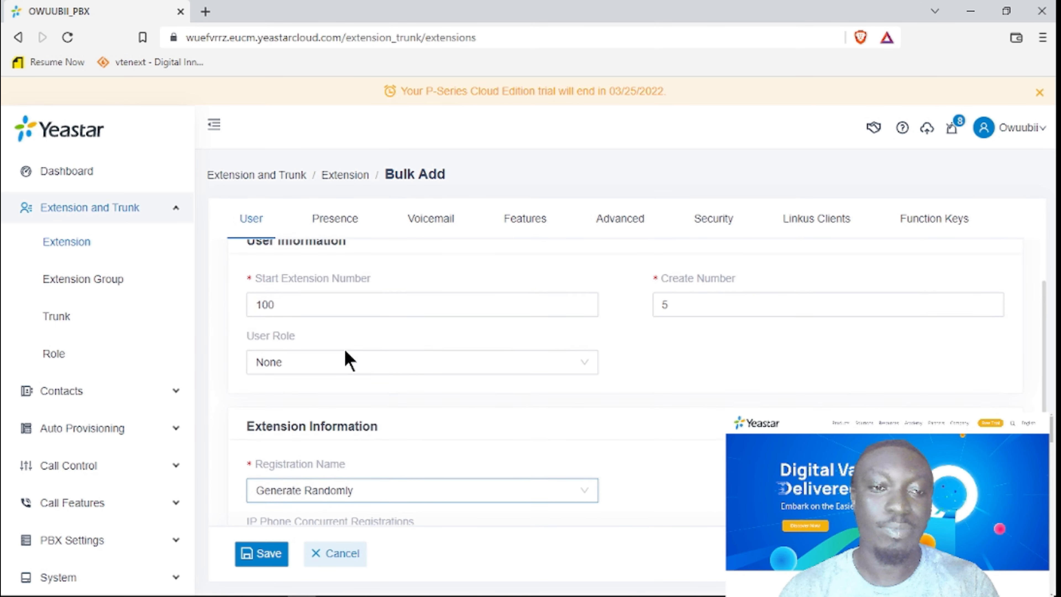
pyautogui.scroll(-2, 919, 393)
pyautogui.scroll(4, 900, 398)
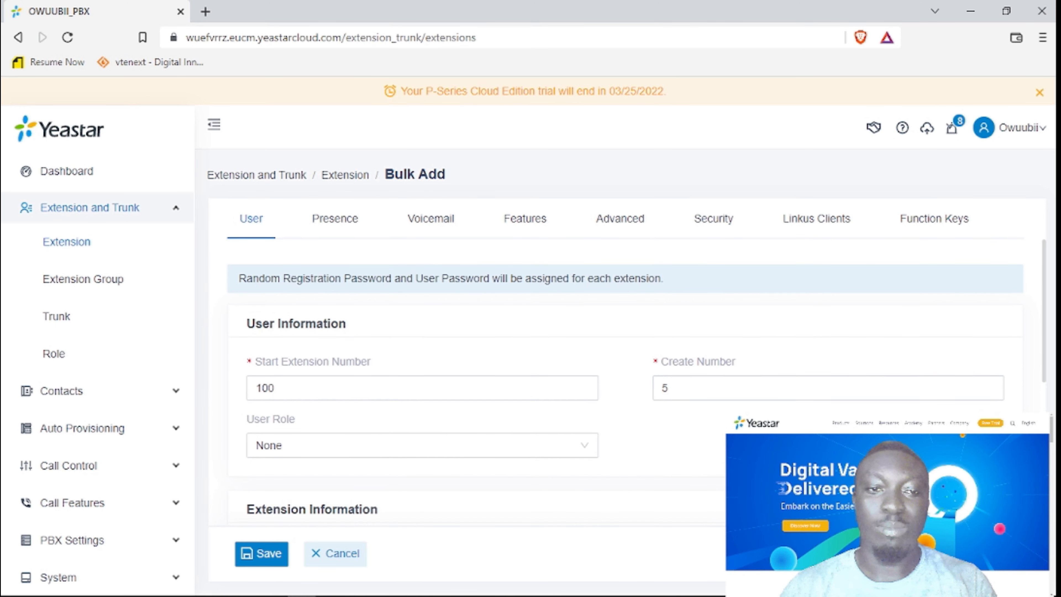
pyautogui.click(345, 394)
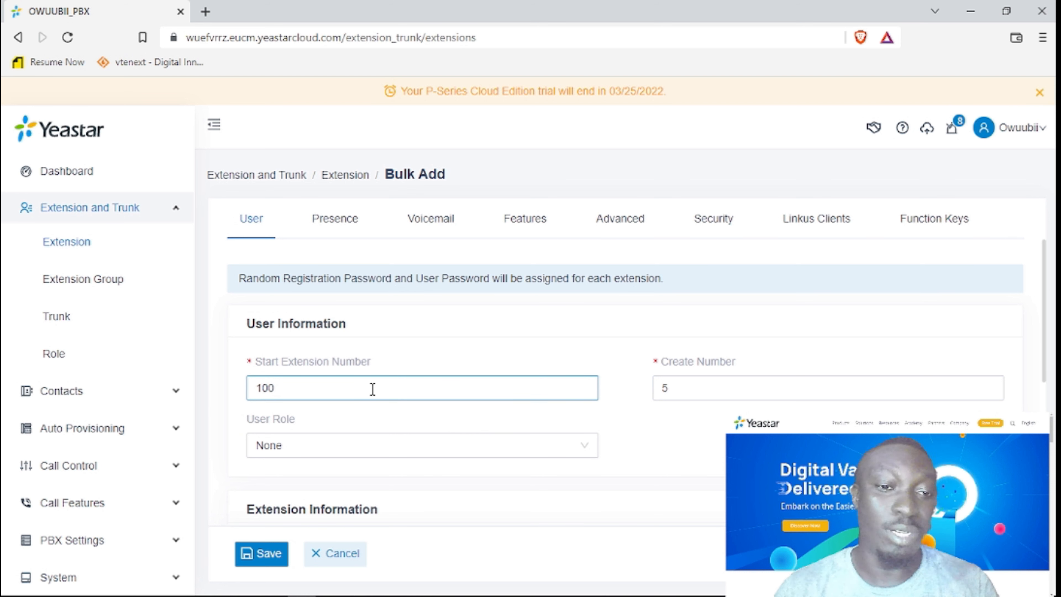
pyautogui.moveTo(687, 386); pyautogui.dragTo(648, 401)
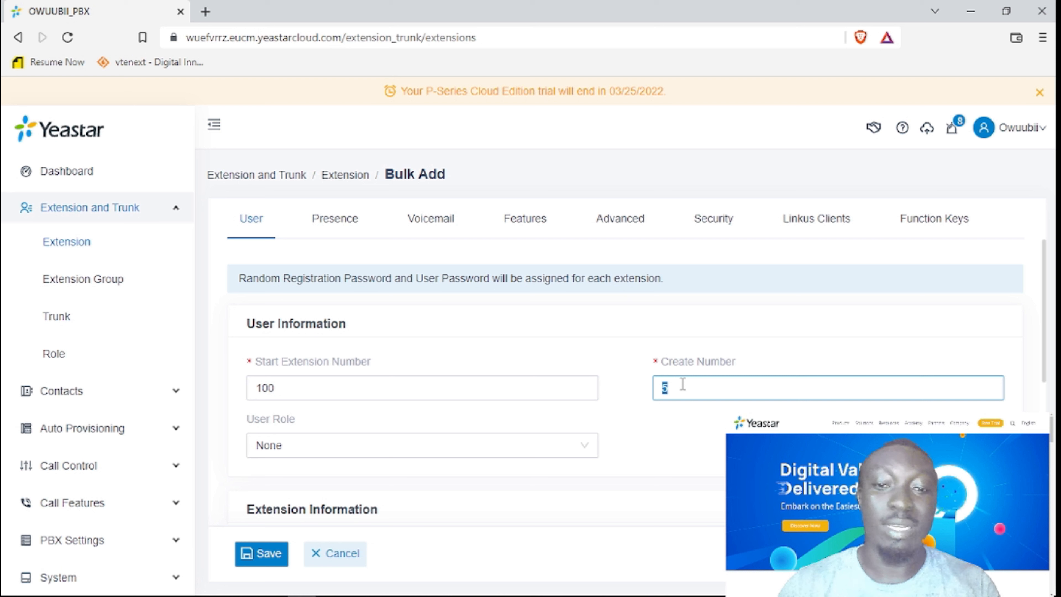
pyautogui.write('6')
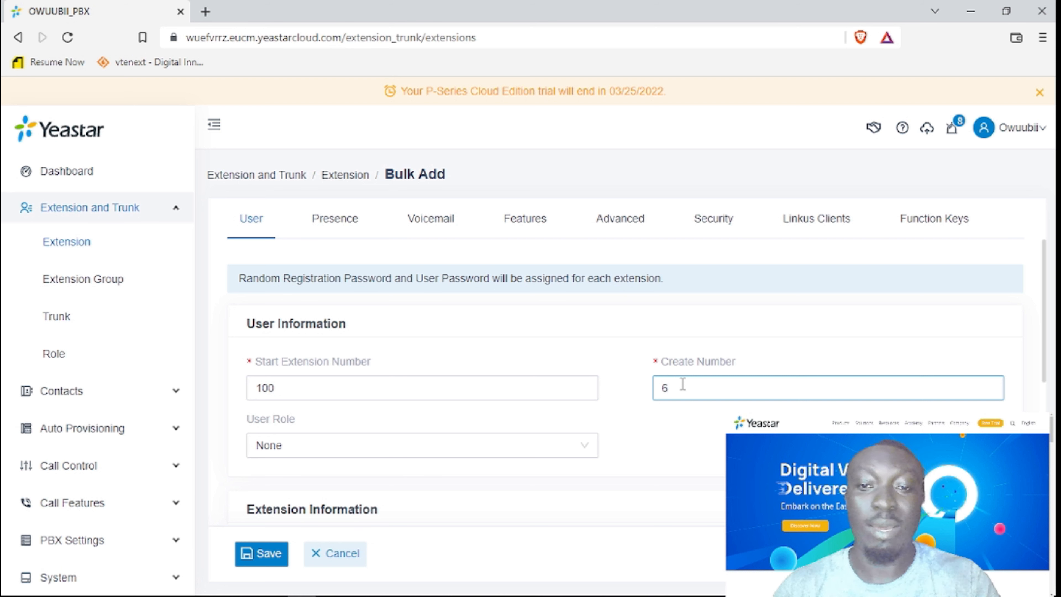
pyautogui.press('BackSpace')
pyautogui.write('8')
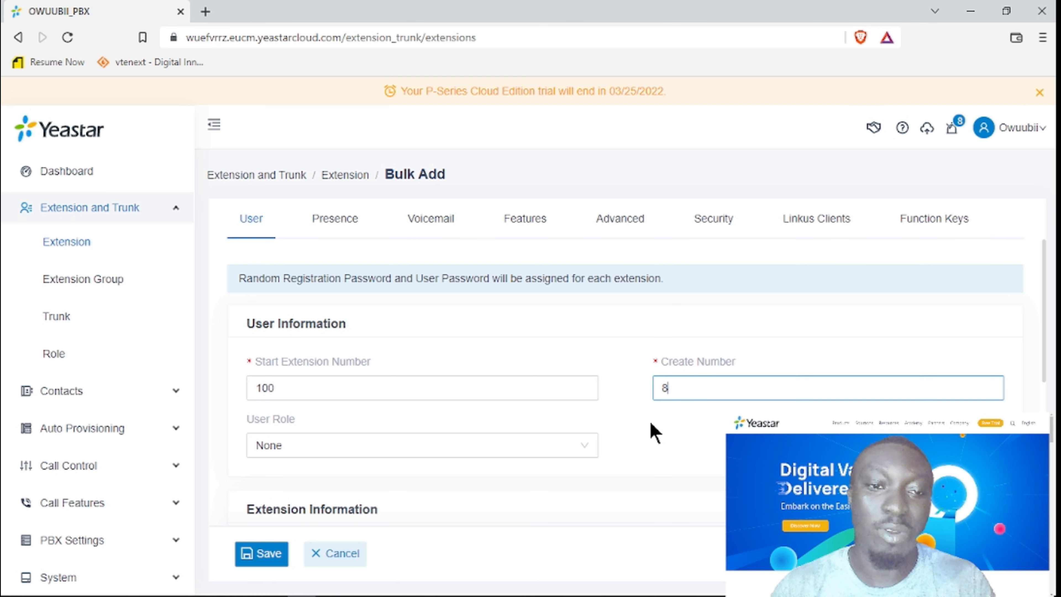
pyautogui.click(567, 384)
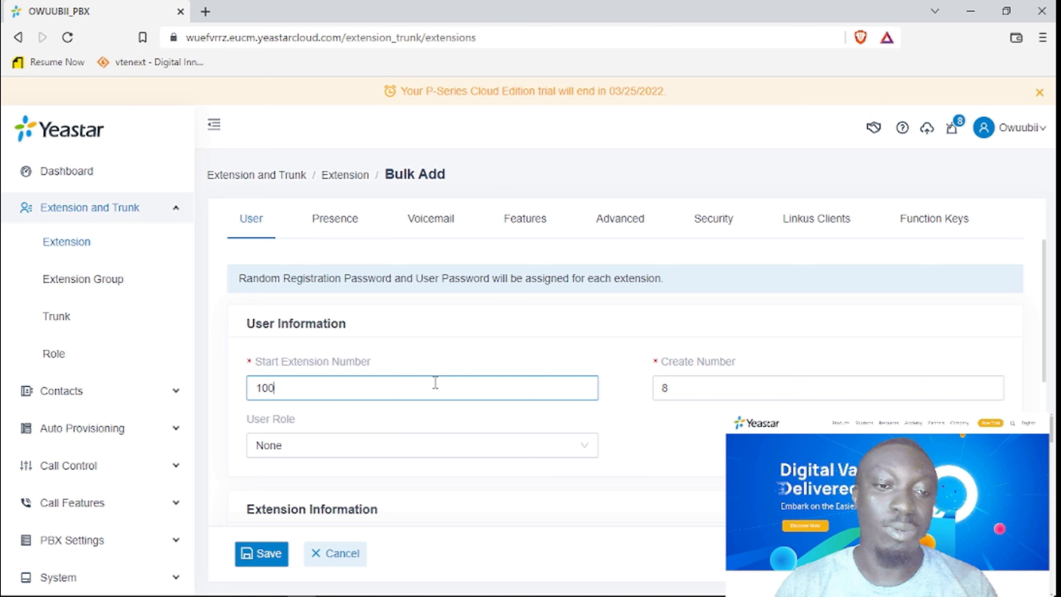
pyautogui.scroll(-3, 435, 382)
pyautogui.scroll(3, 435, 383)
pyautogui.scroll(-2, 440, 383)
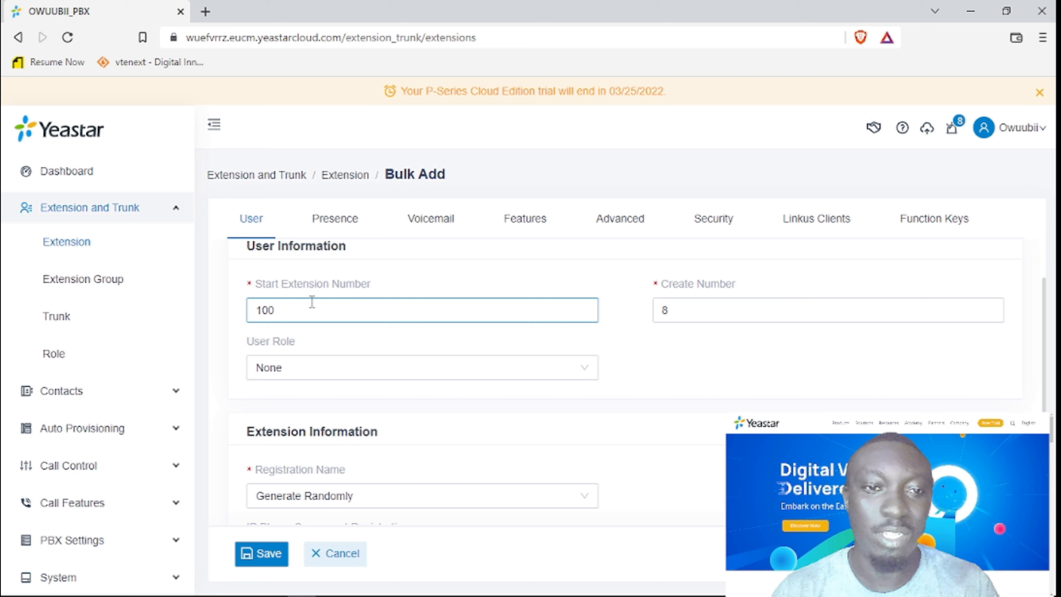
# Give the bulk-added extensions the Administrator user role.
pyautogui.click(310, 369)
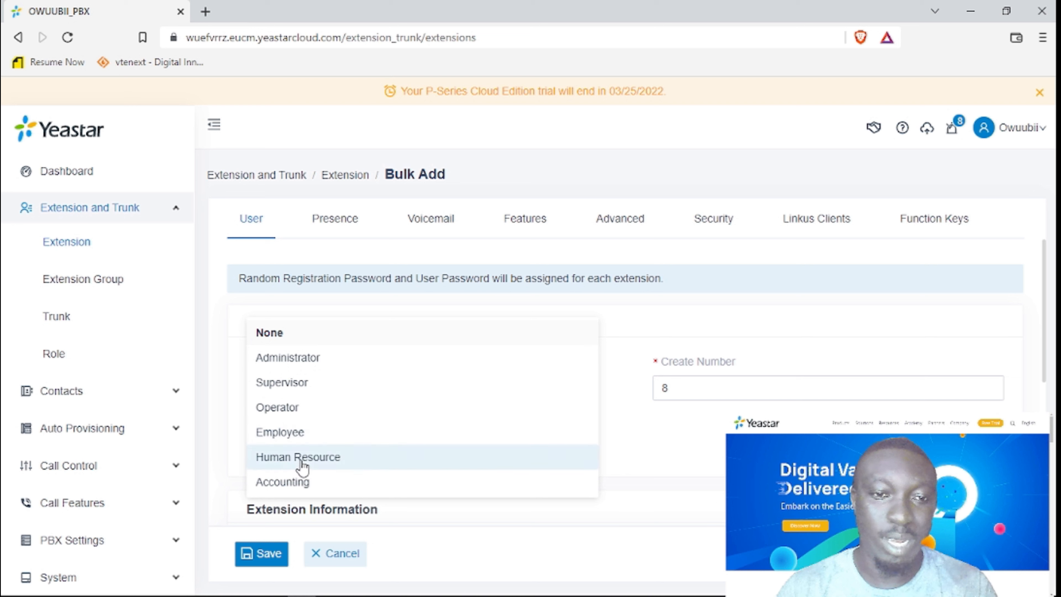
pyautogui.click(322, 361)
pyautogui.scroll(-1, 698, 462)
pyautogui.scroll(-3, 698, 462)
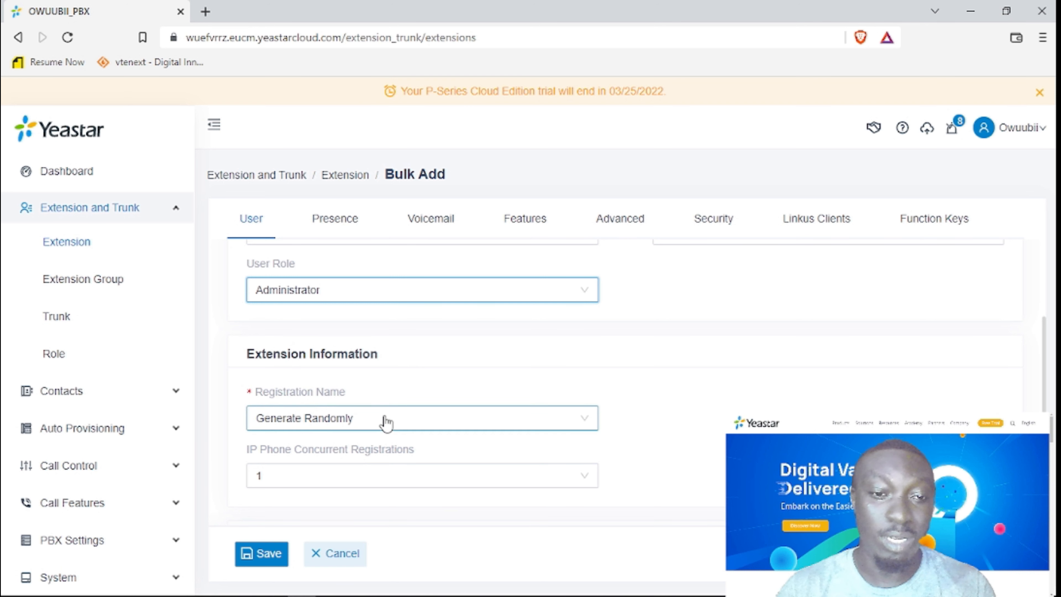
pyautogui.scroll(-2, 386, 422)
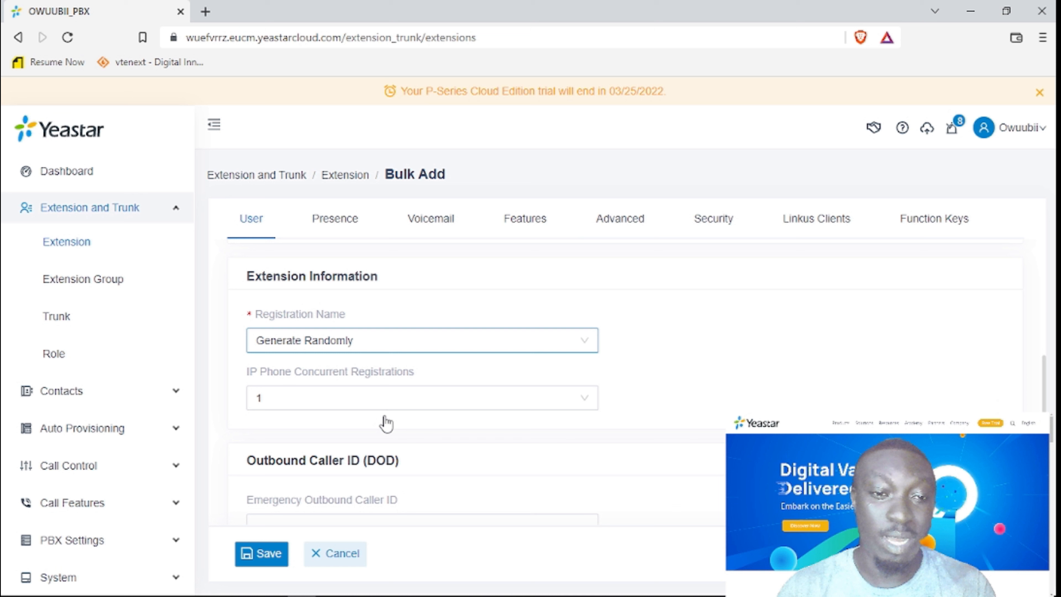
pyautogui.click(403, 340)
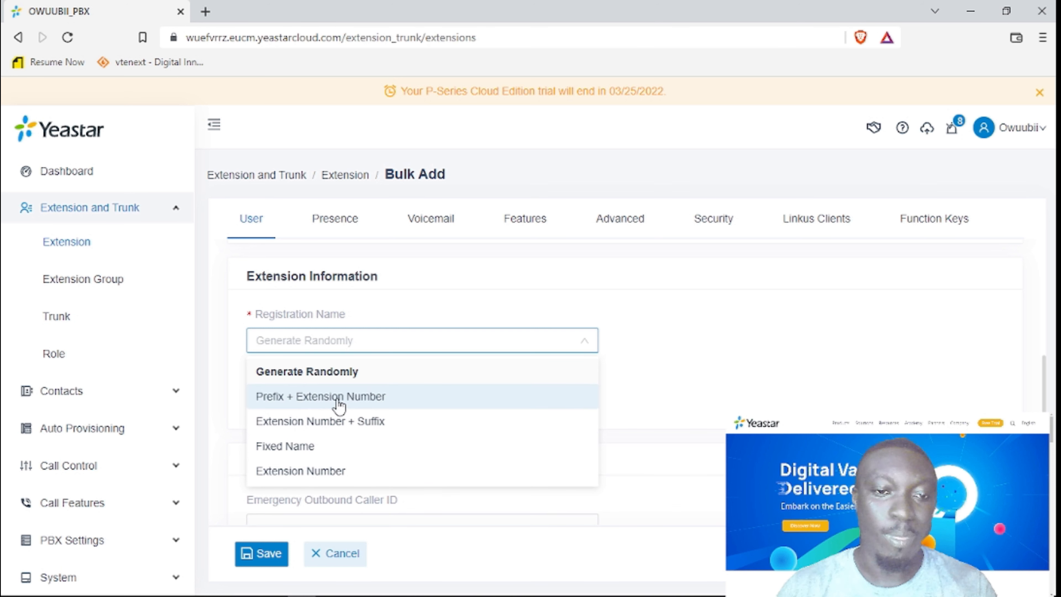
# Set Registration Name to Prefix + Extension Number with name prefix 'owuubii'.
pyautogui.click(343, 400)
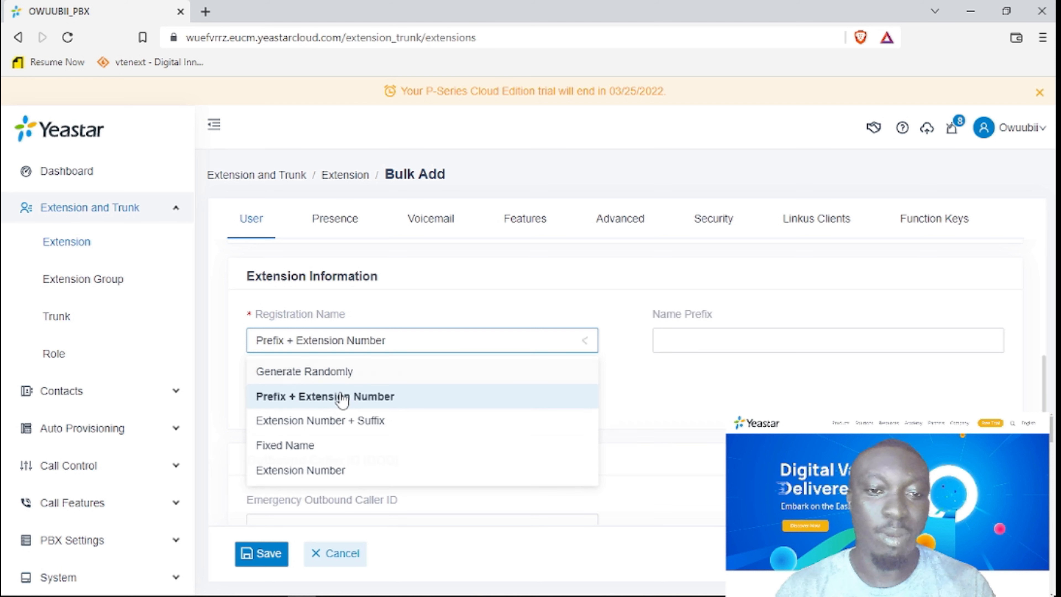
pyautogui.click(668, 340)
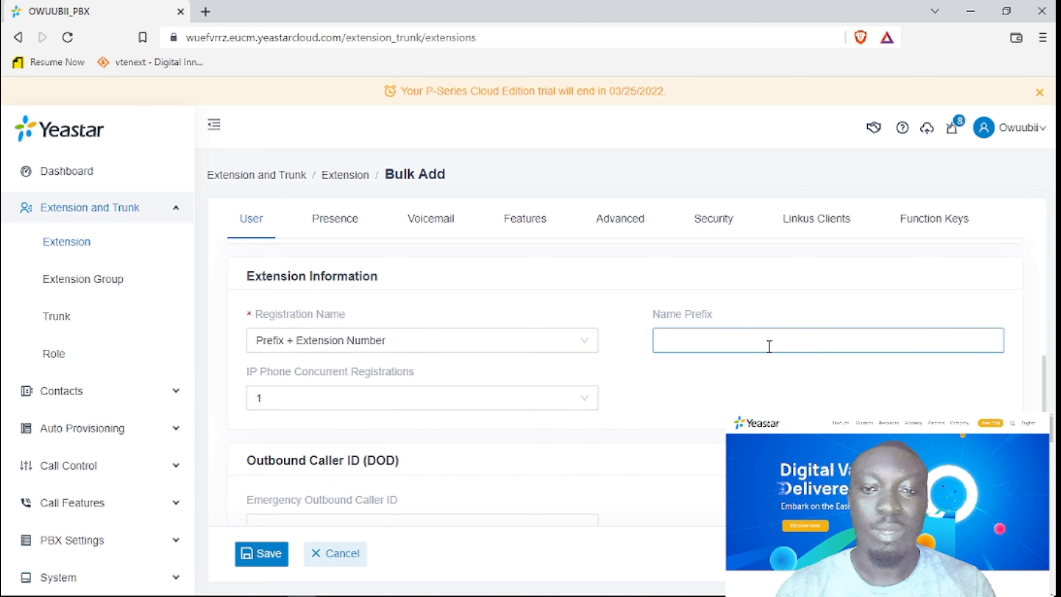
pyautogui.write('owuubii')
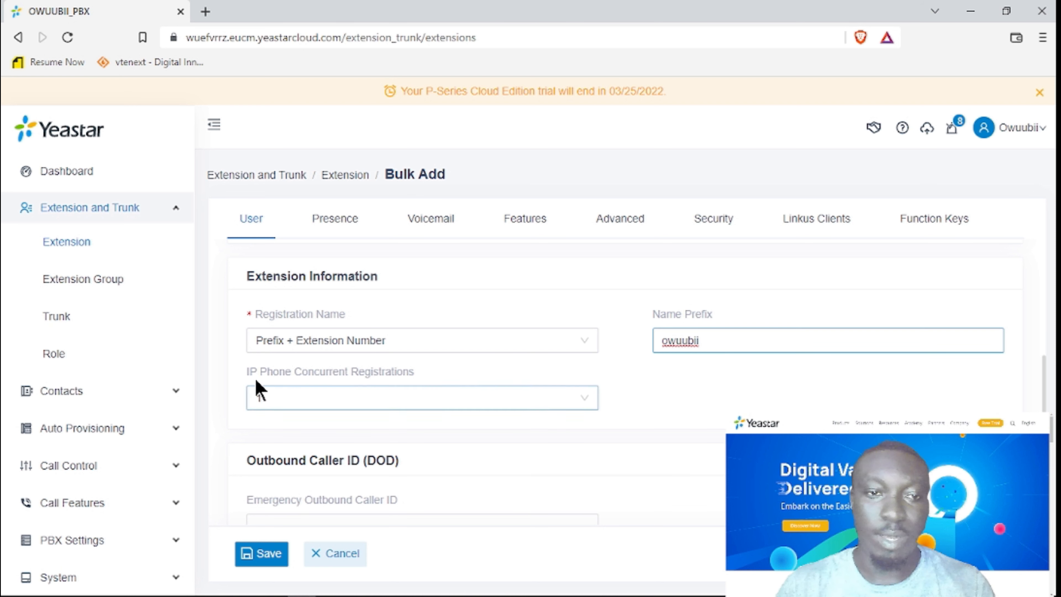
# Allow 3 IP Phone Concurrent Registrations.
pyautogui.click(370, 402)
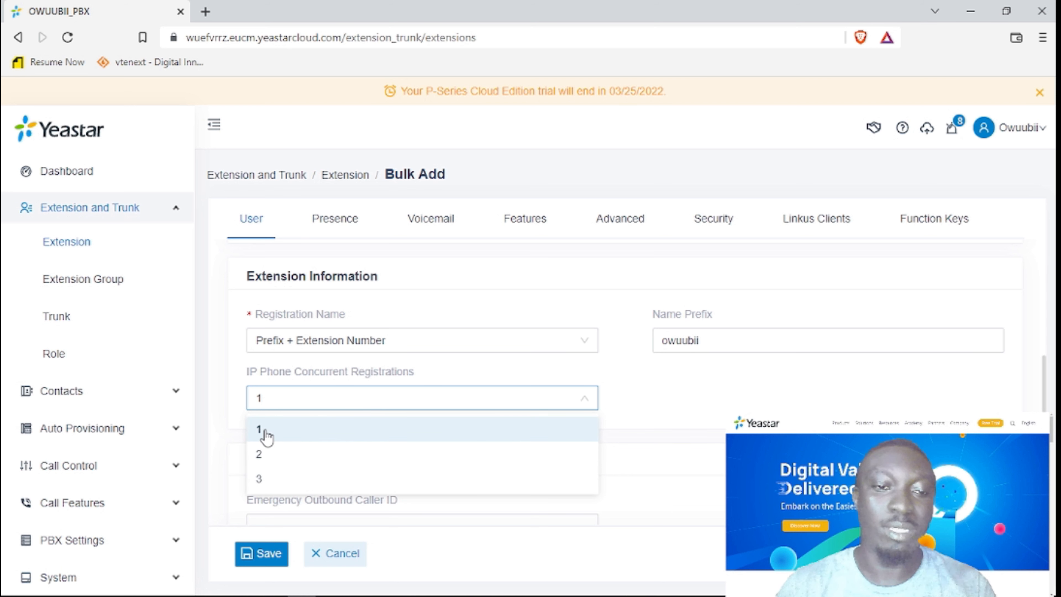
pyautogui.click(282, 404)
pyautogui.click(293, 405)
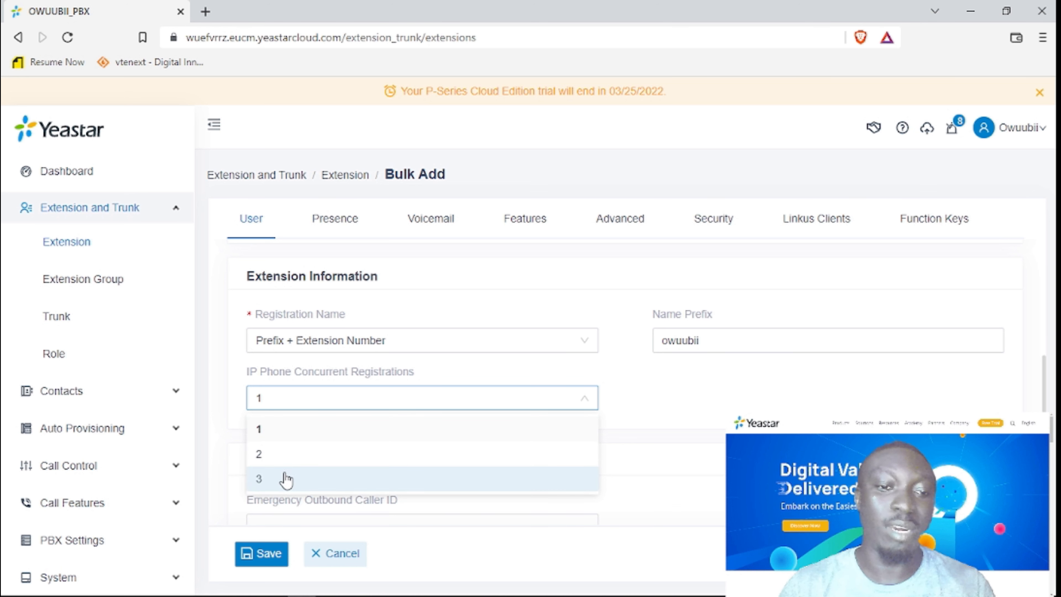
pyautogui.click(273, 480)
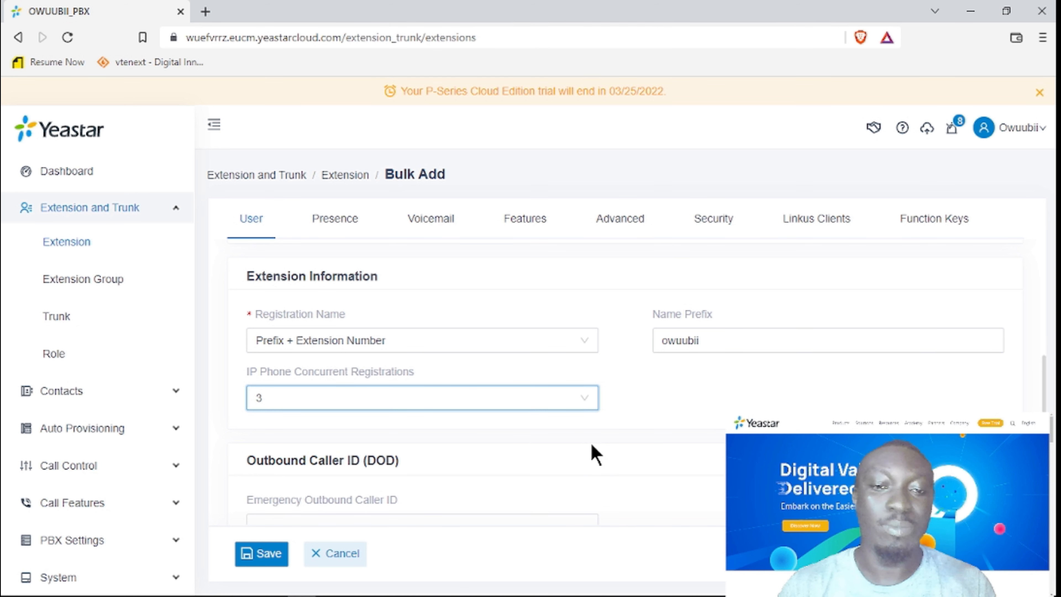
pyautogui.scroll(-1, 598, 451)
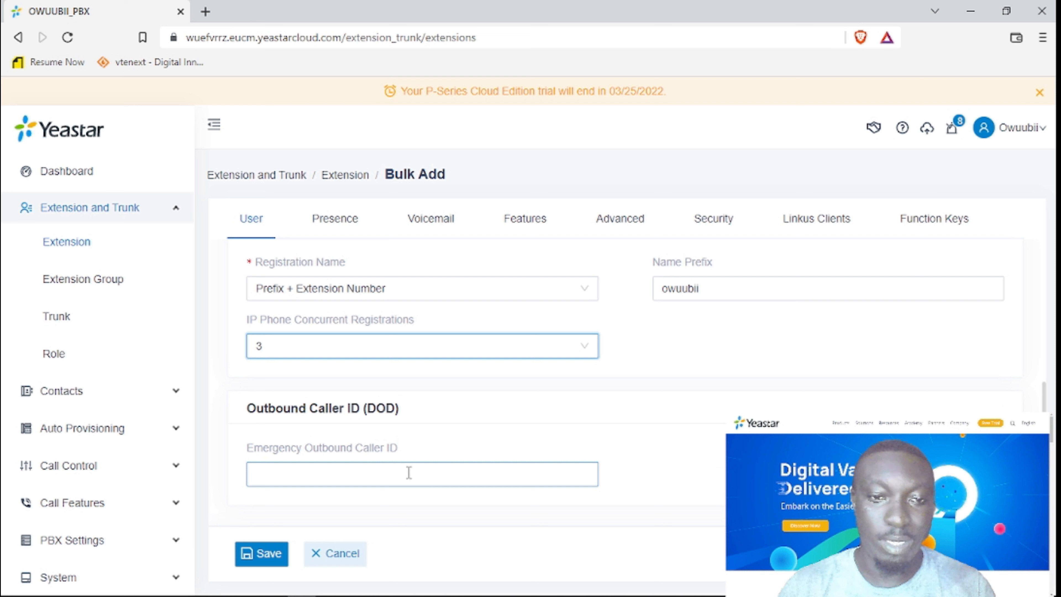
# Enter 900 as the Emergency Outbound Caller ID and save, creating extensions 100–107.
pyautogui.click(435, 477)
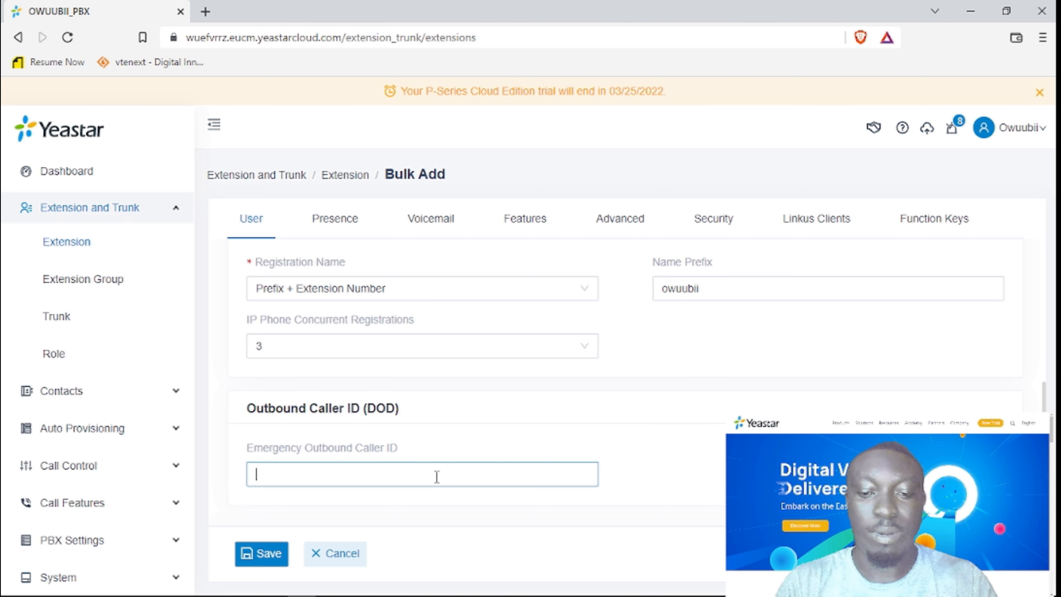
pyautogui.write('9')
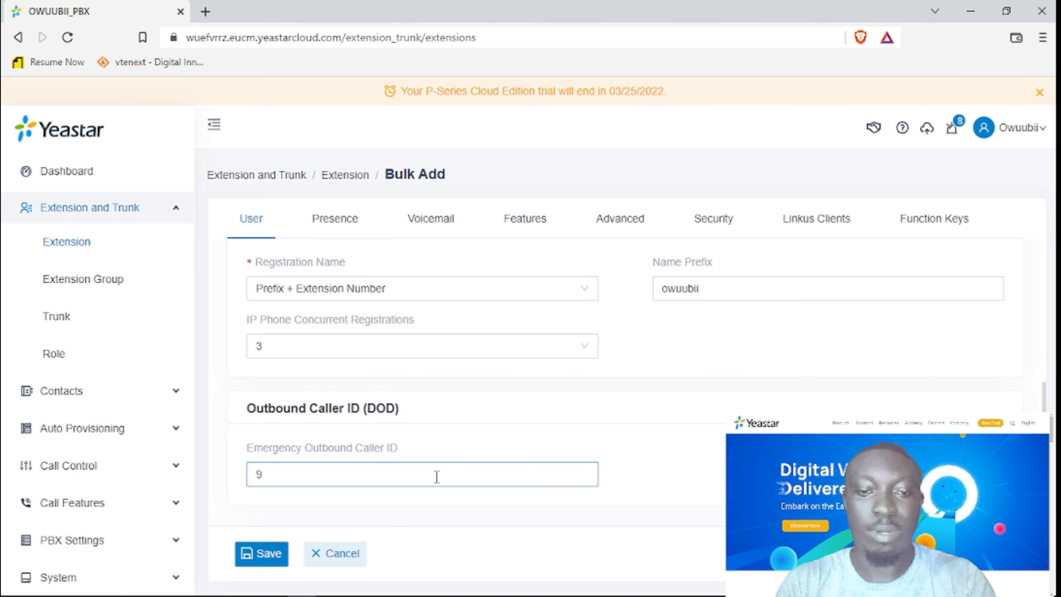
pyautogui.write('00')
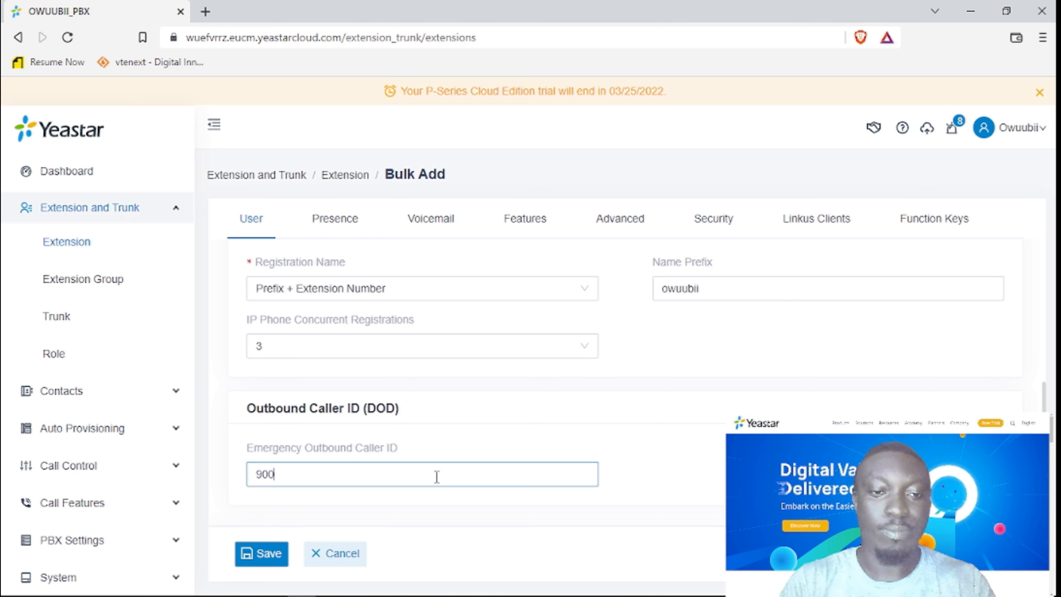
pyautogui.click(254, 562)
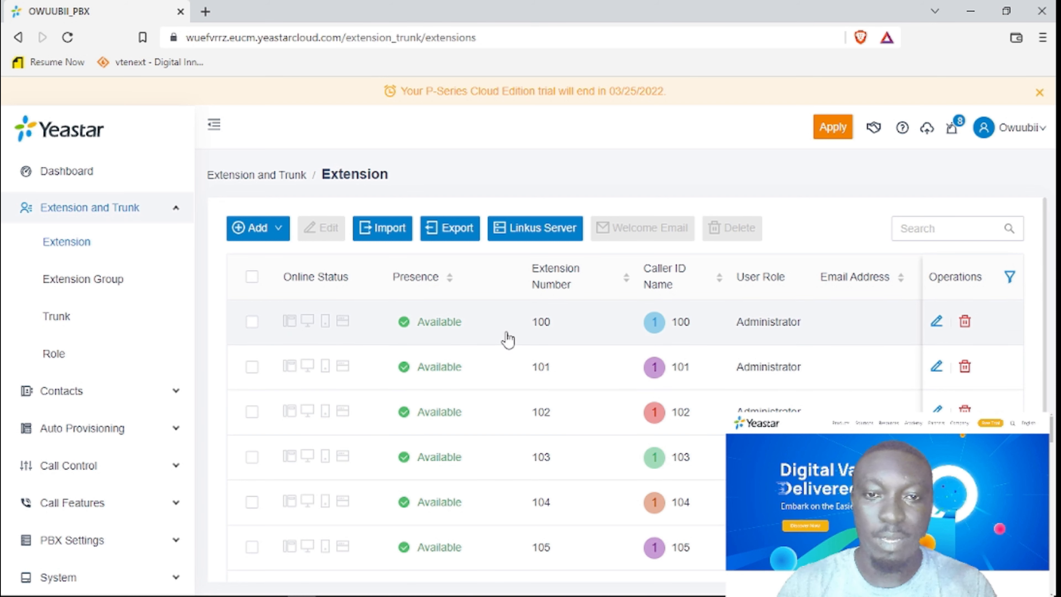
pyautogui.scroll(-3, 523, 363)
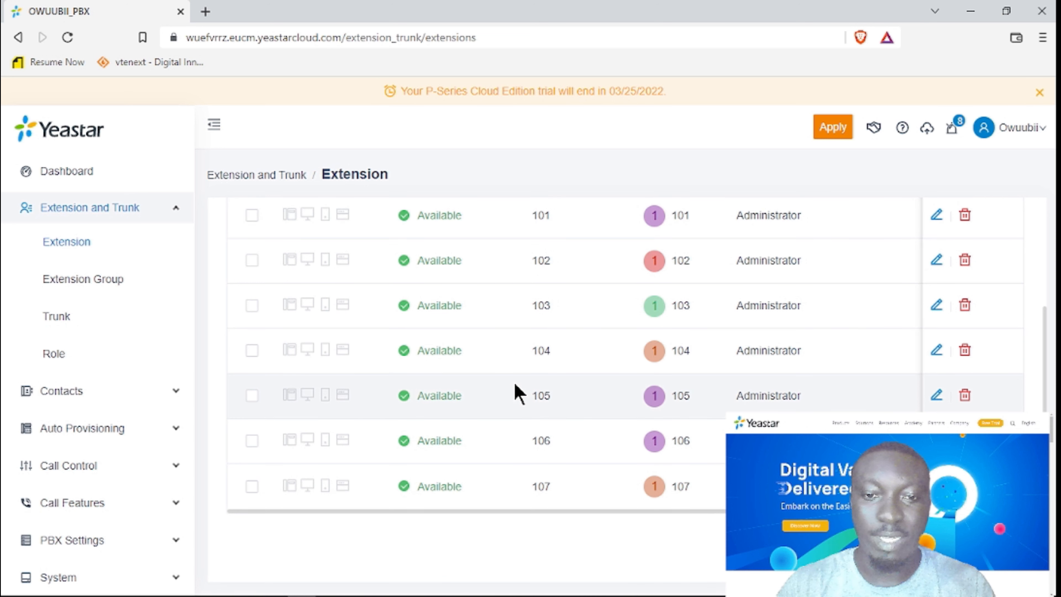
pyautogui.scroll(4, 518, 384)
pyautogui.scroll(-3, 547, 488)
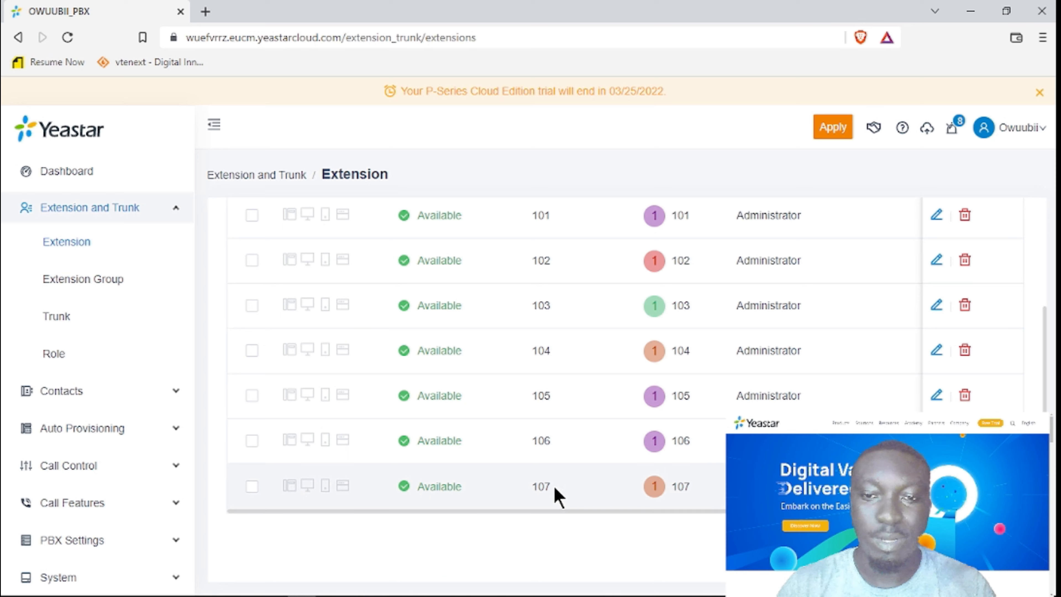
pyautogui.scroll(3, 555, 474)
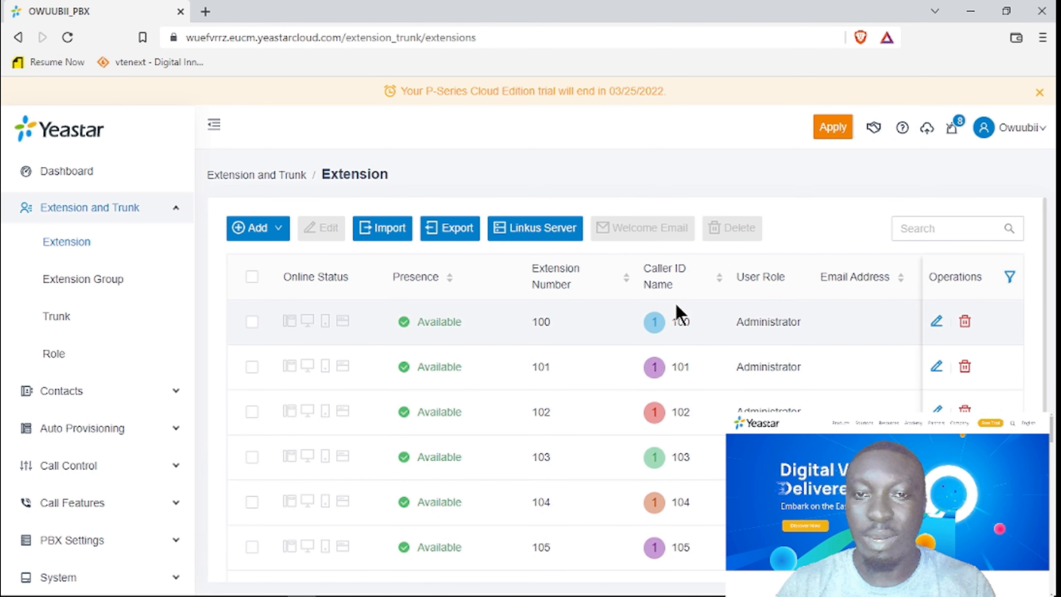
pyautogui.scroll(-3, 689, 376)
pyautogui.scroll(3, 710, 397)
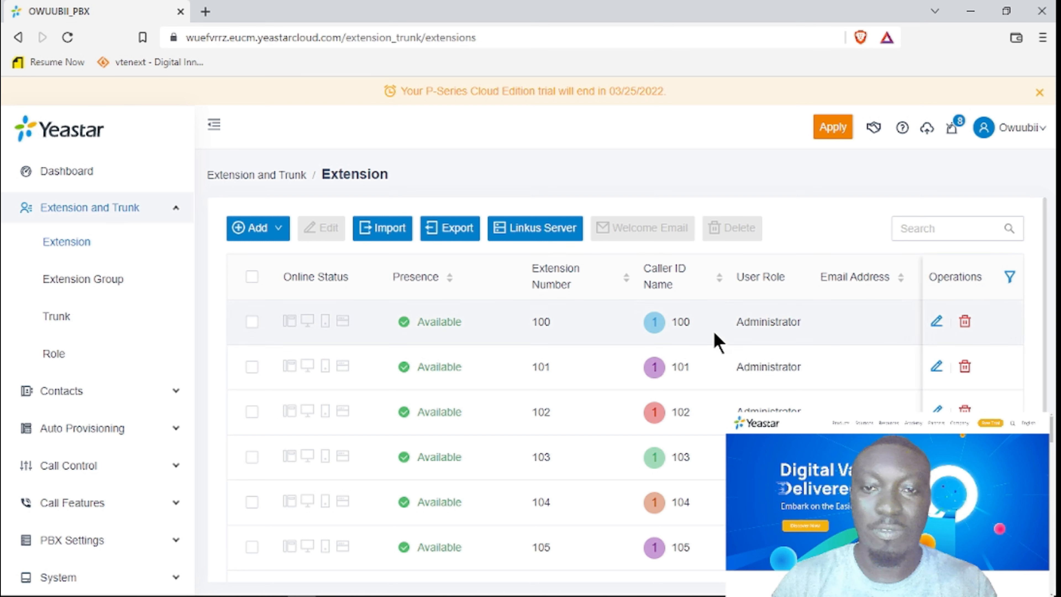
pyautogui.scroll(-3, 729, 342)
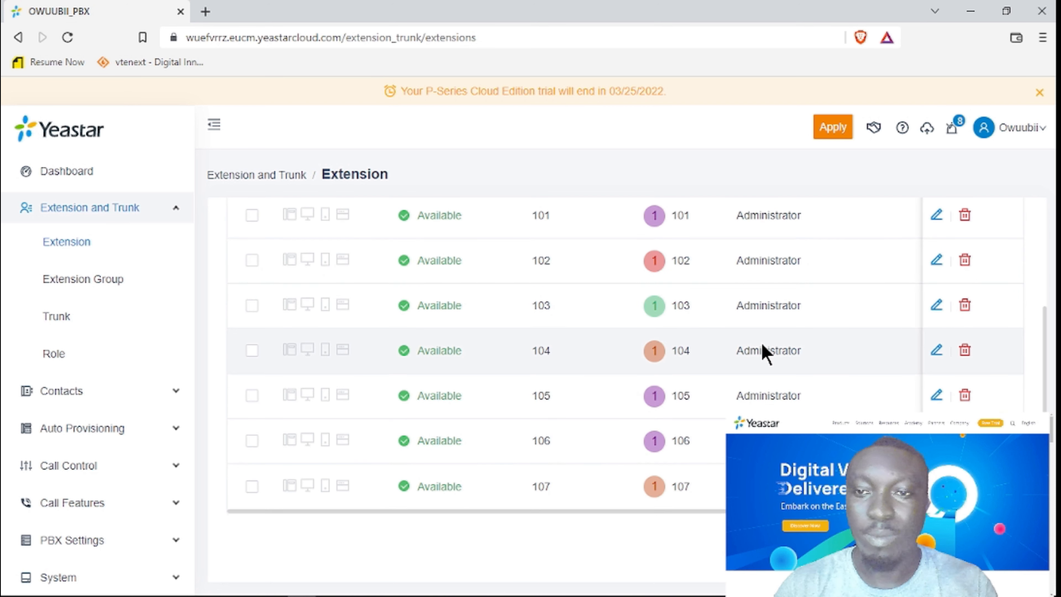
pyautogui.scroll(2, 774, 280)
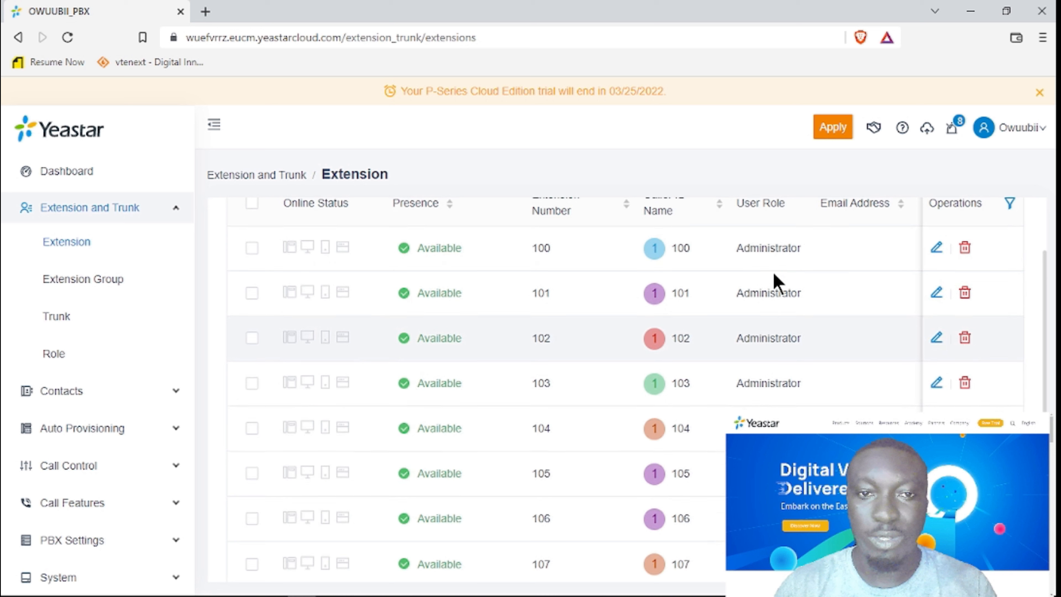
pyautogui.scroll(1, 869, 338)
pyautogui.scroll(2, 869, 339)
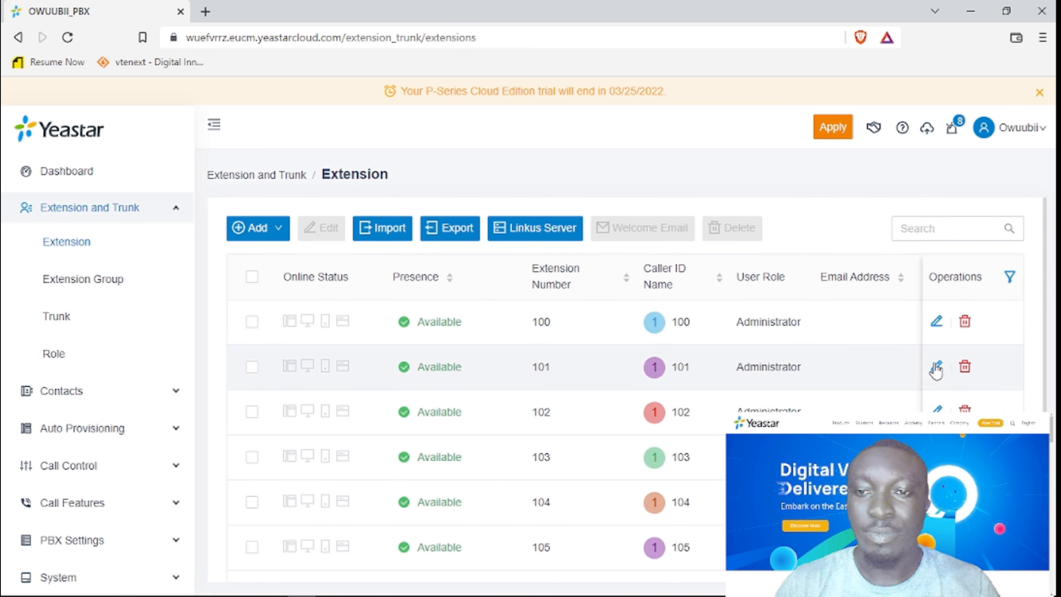
# Open extension 101 for editing and enter the user's last name.
pyautogui.click(937, 368)
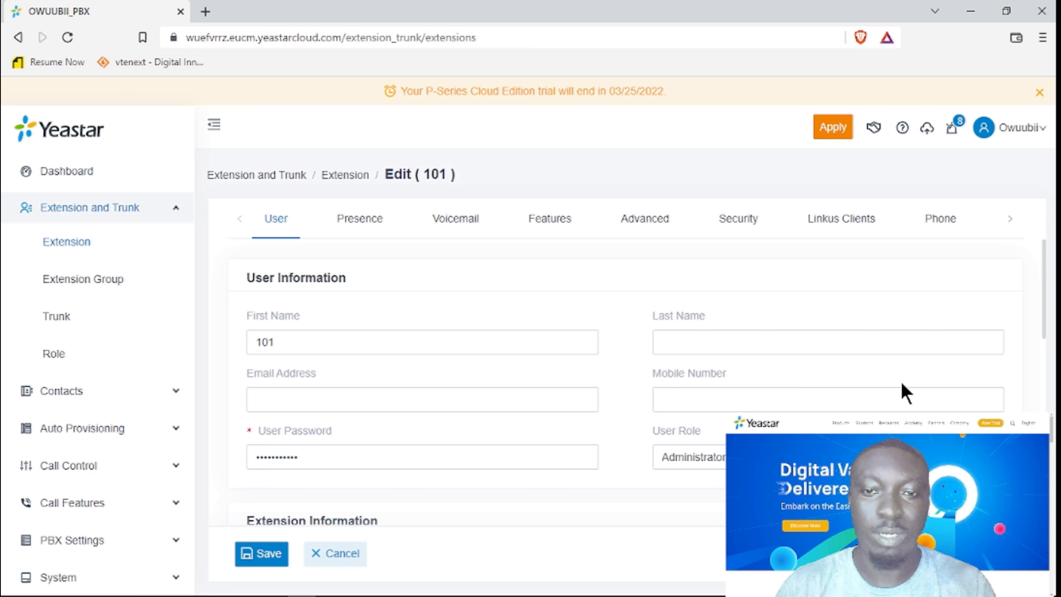
pyautogui.click(885, 388)
pyautogui.scroll(-2, 884, 390)
pyautogui.scroll(2, 883, 387)
pyautogui.click(345, 348)
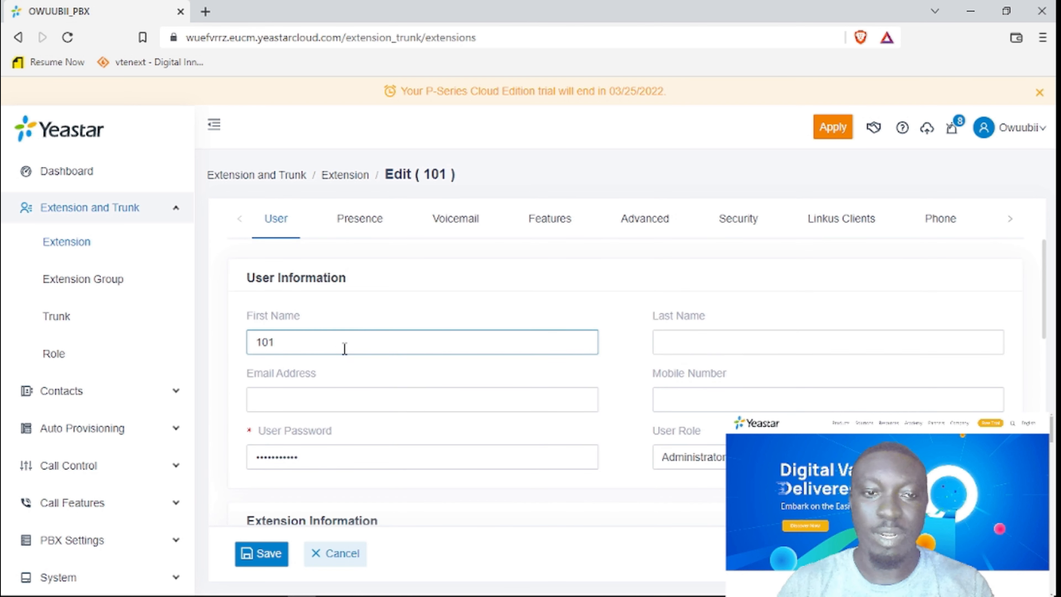
pyautogui.click(716, 351)
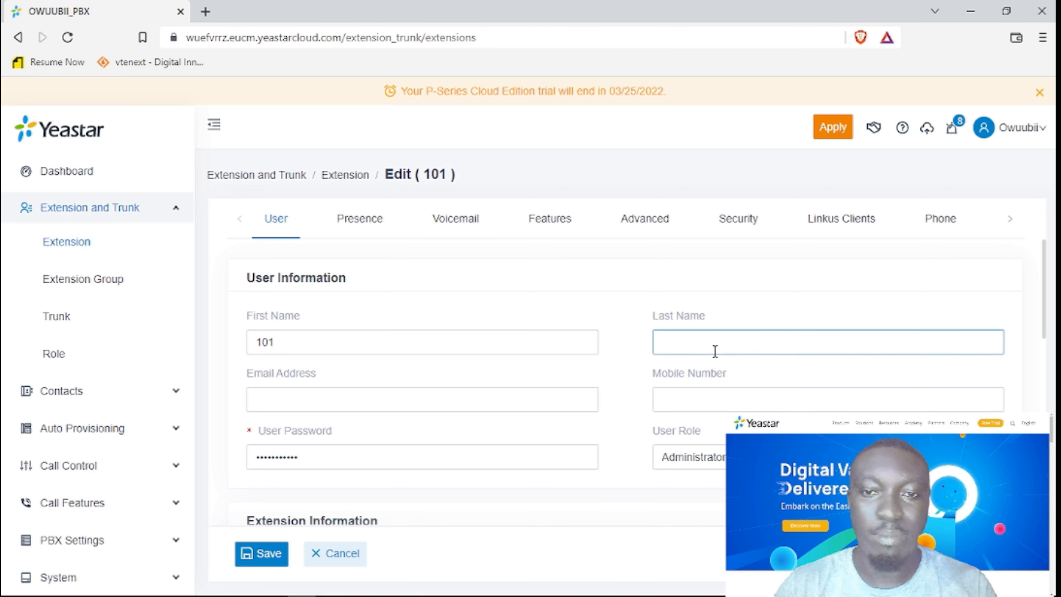
pyautogui.scroll(-4, 785, 343)
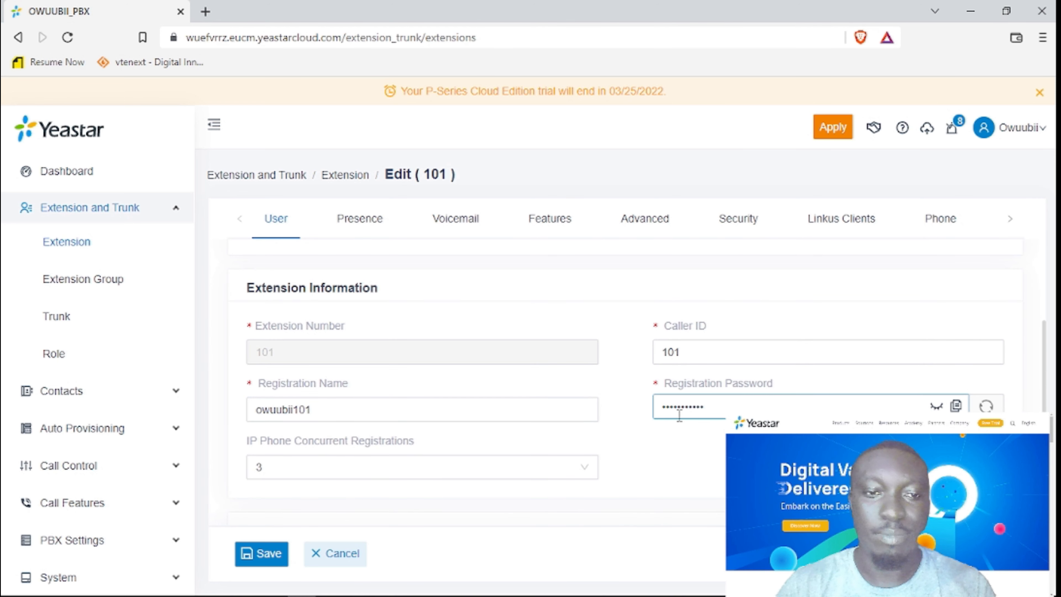
pyautogui.scroll(4, 429, 361)
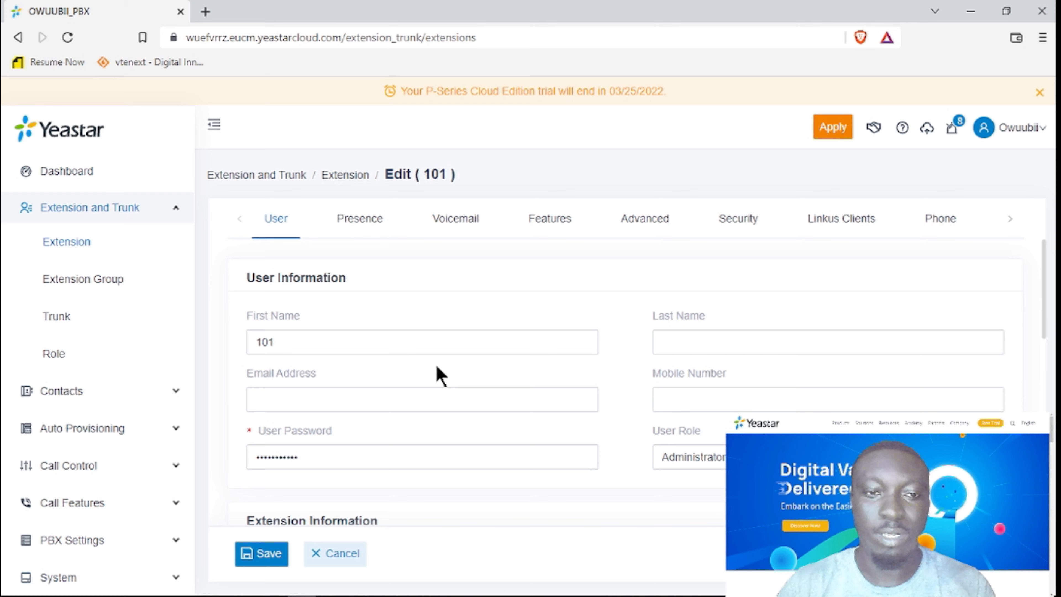
pyautogui.scroll(-8, 441, 376)
pyautogui.scroll(3, 442, 379)
pyautogui.scroll(5, 441, 378)
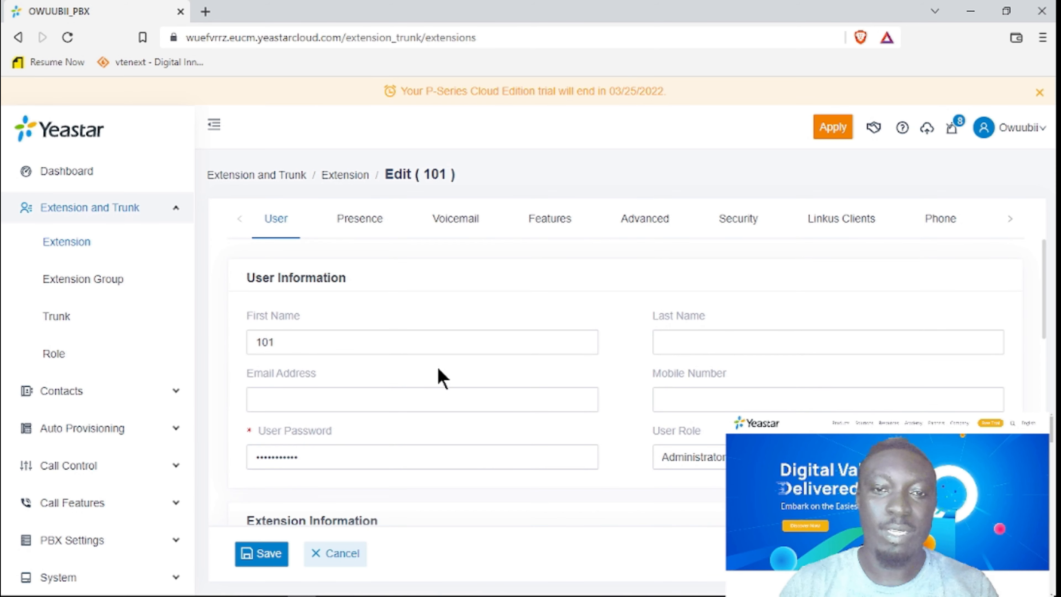
pyautogui.click(391, 349)
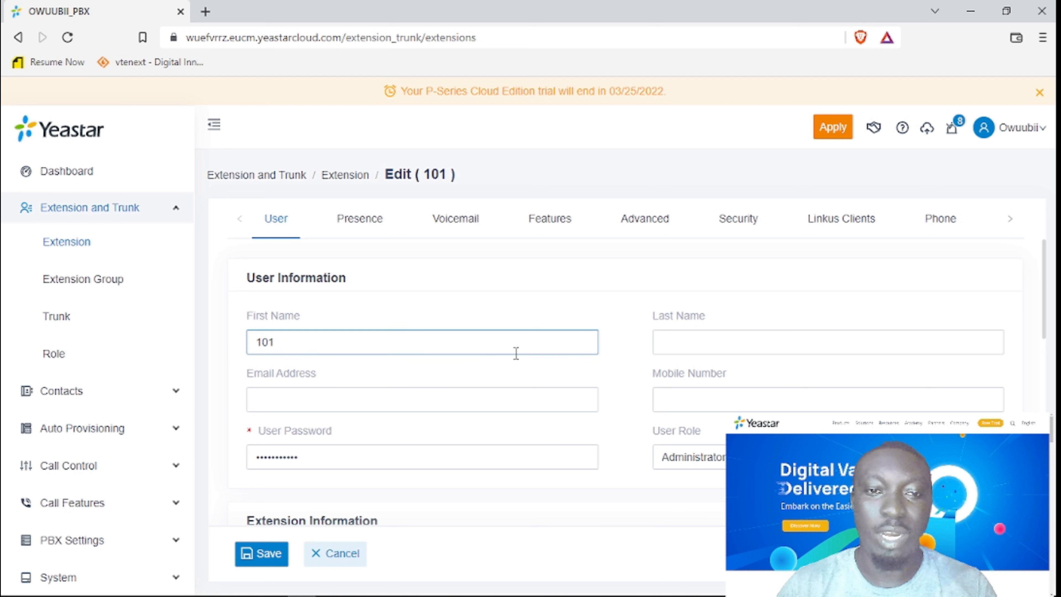
pyautogui.click(705, 337)
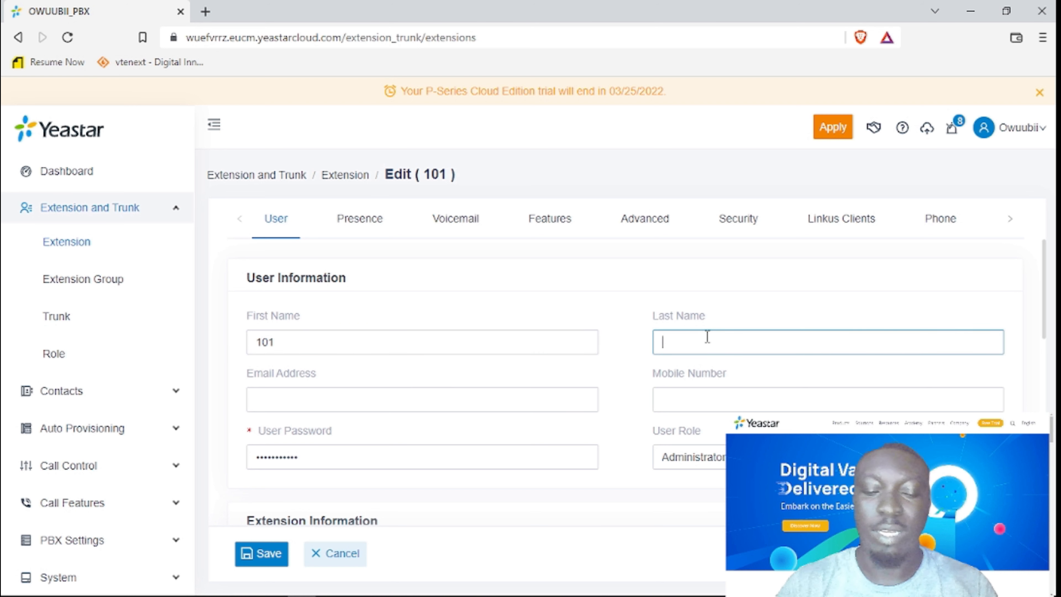
pyautogui.write('Olwuu')
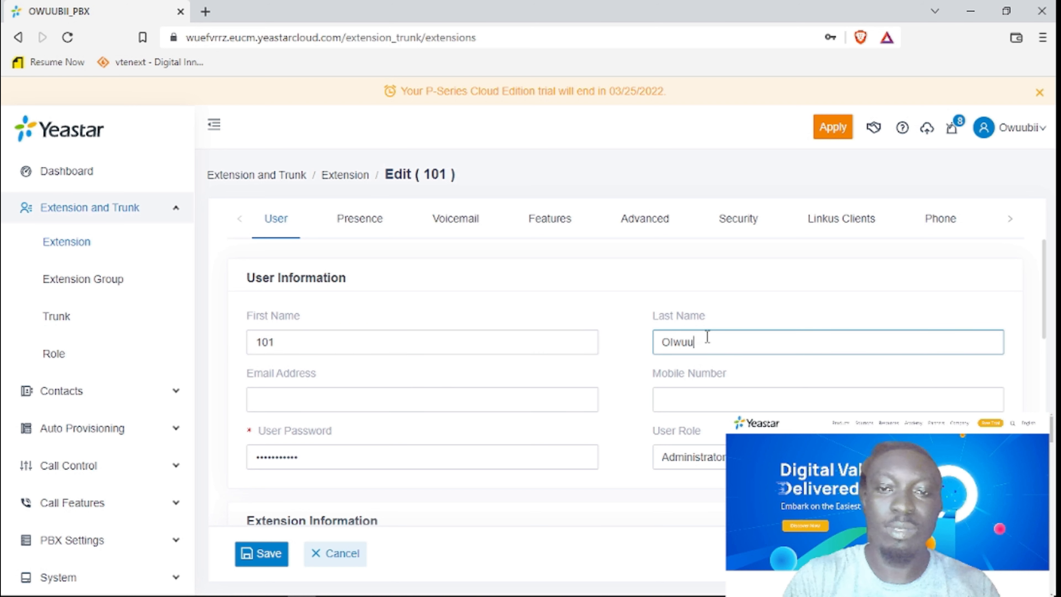
pyautogui.press('BackSpace')
pyautogui.press('BackSpace')
pyautogui.write('wu')
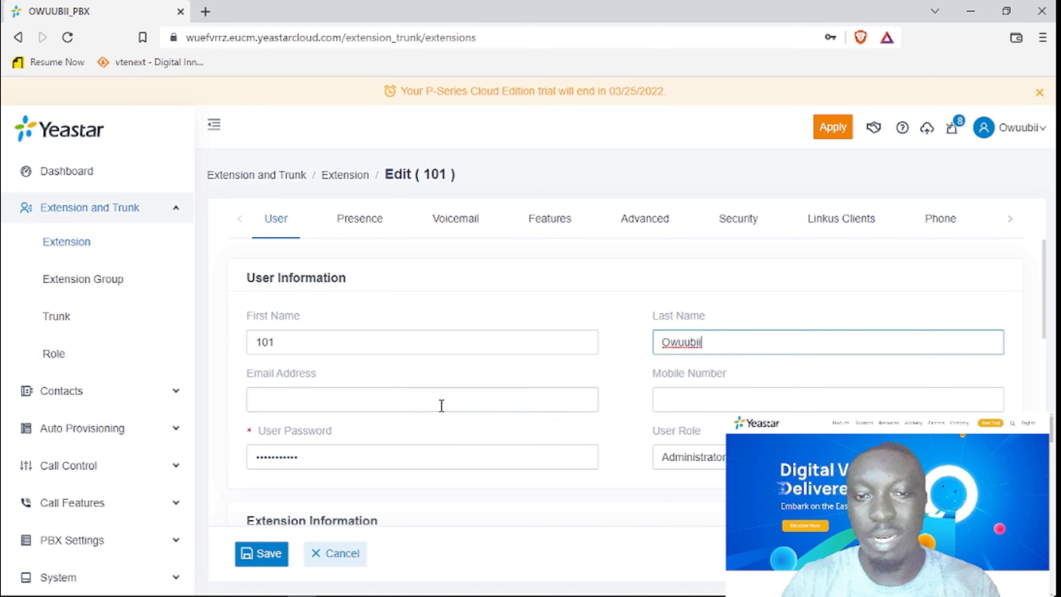
# Set extension 101's User Role to Human Resource.
pyautogui.click(419, 401)
pyautogui.click(741, 399)
pyautogui.scroll(-1, 754, 386)
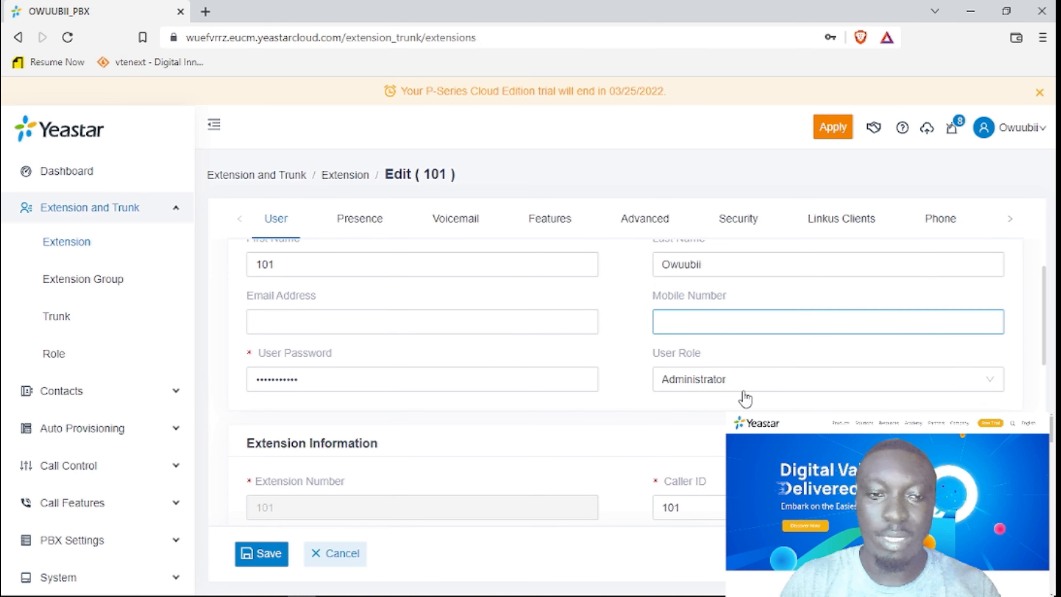
pyautogui.click(728, 385)
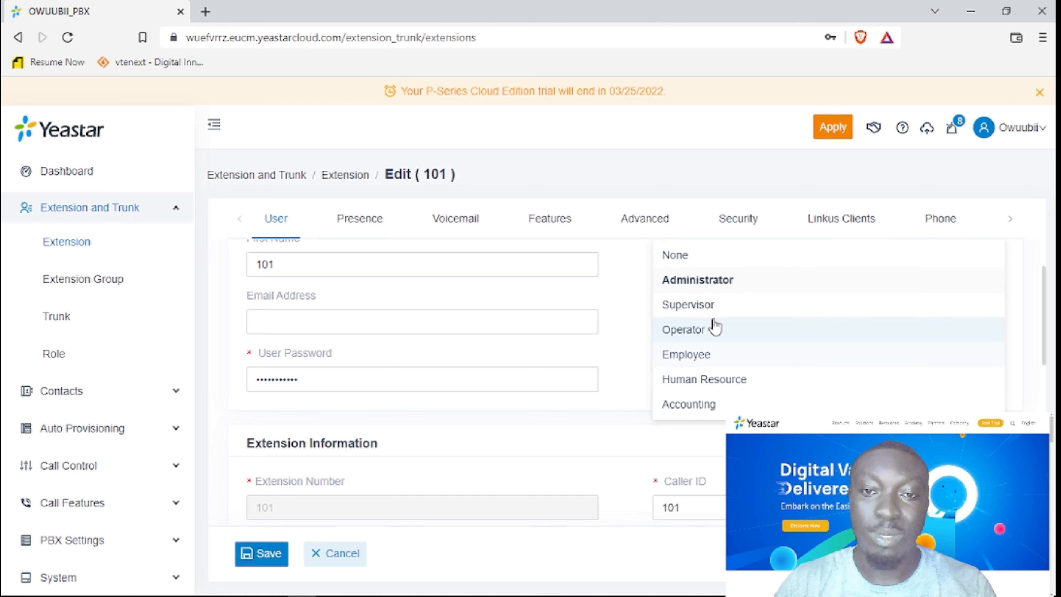
pyautogui.click(741, 379)
pyautogui.scroll(-2, 742, 408)
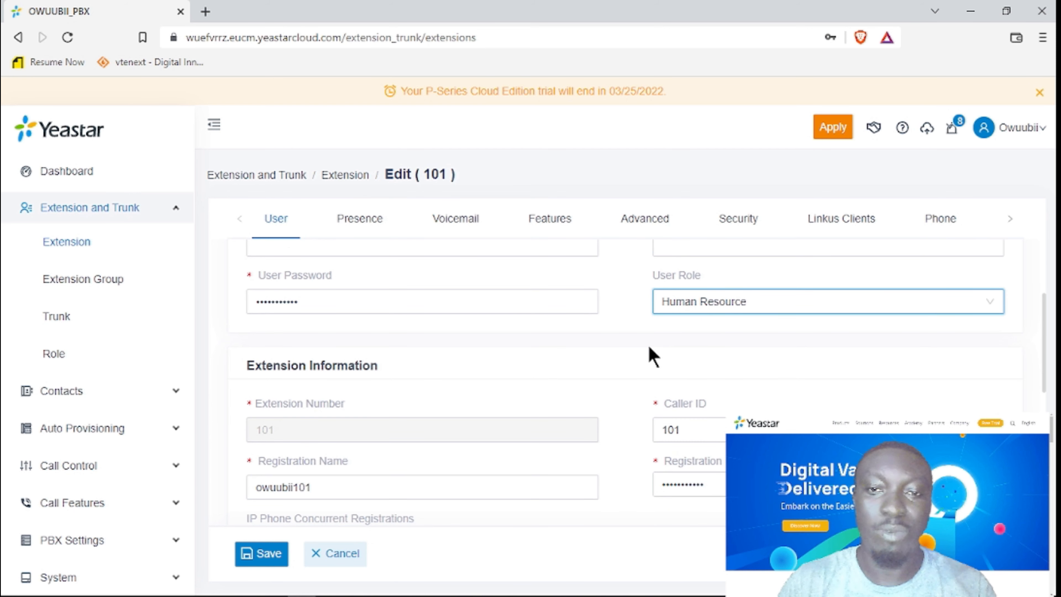
pyautogui.scroll(-5, 645, 376)
pyautogui.scroll(2, 639, 387)
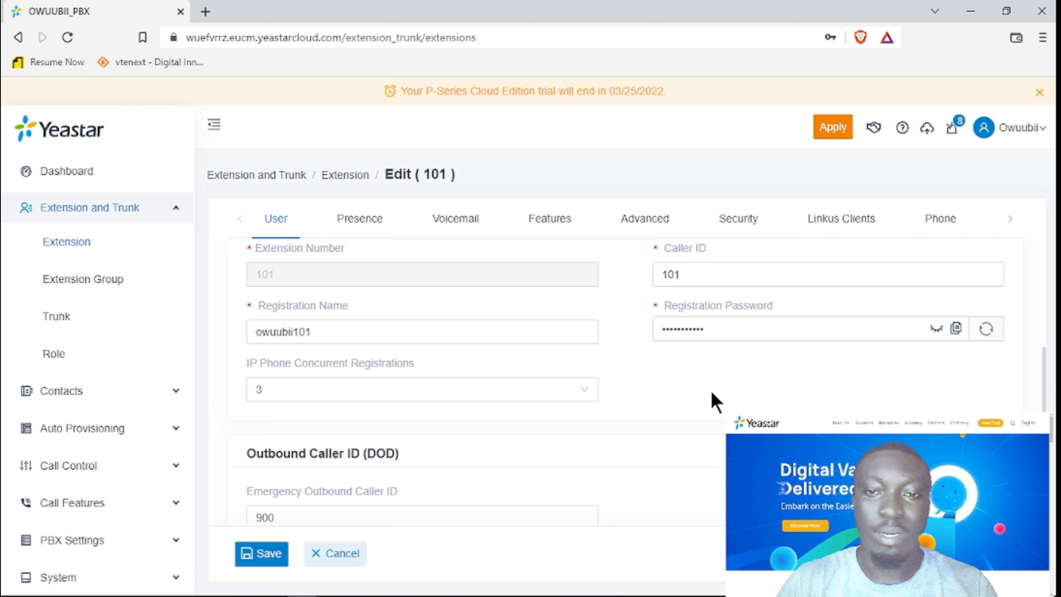
# Show the registration password, try typing a replacement, then generate a random one instead.
pyautogui.click(937, 330)
pyautogui.click(937, 330)
pyautogui.click(937, 331)
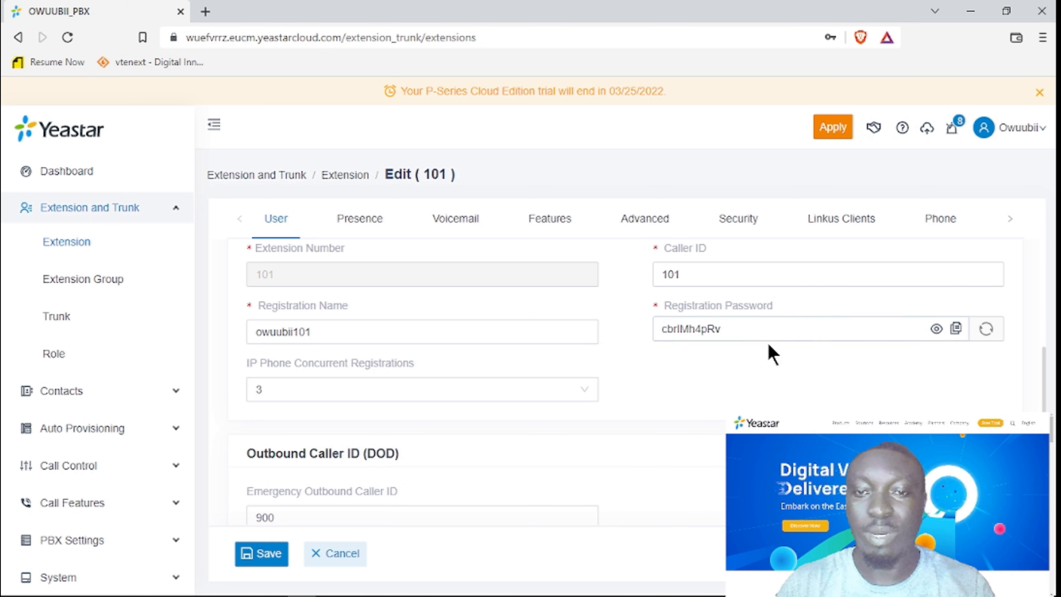
pyautogui.moveTo(748, 330); pyautogui.dragTo(658, 331)
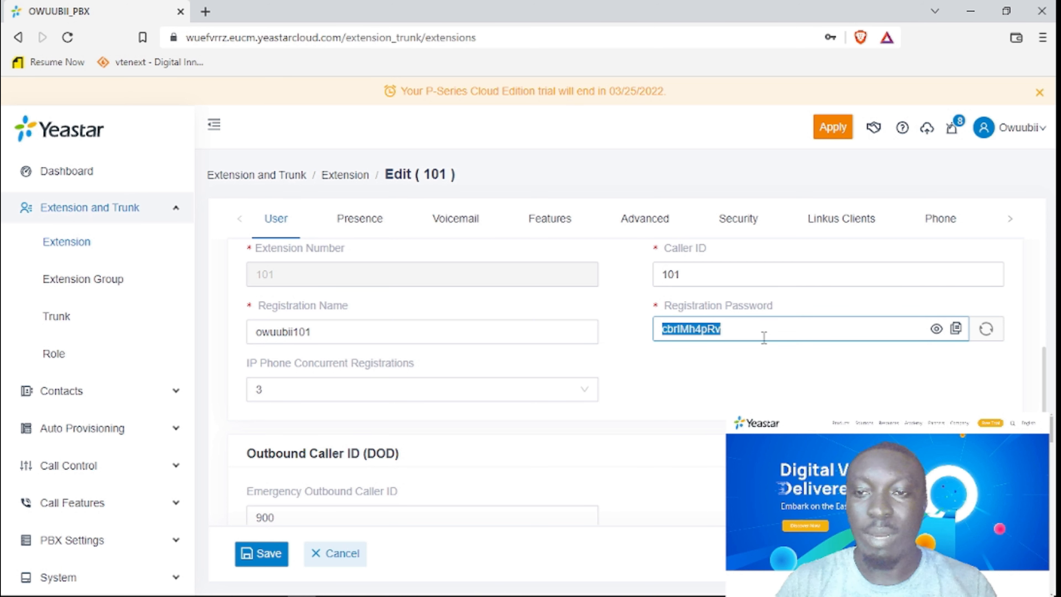
pyautogui.press('BackSpace')
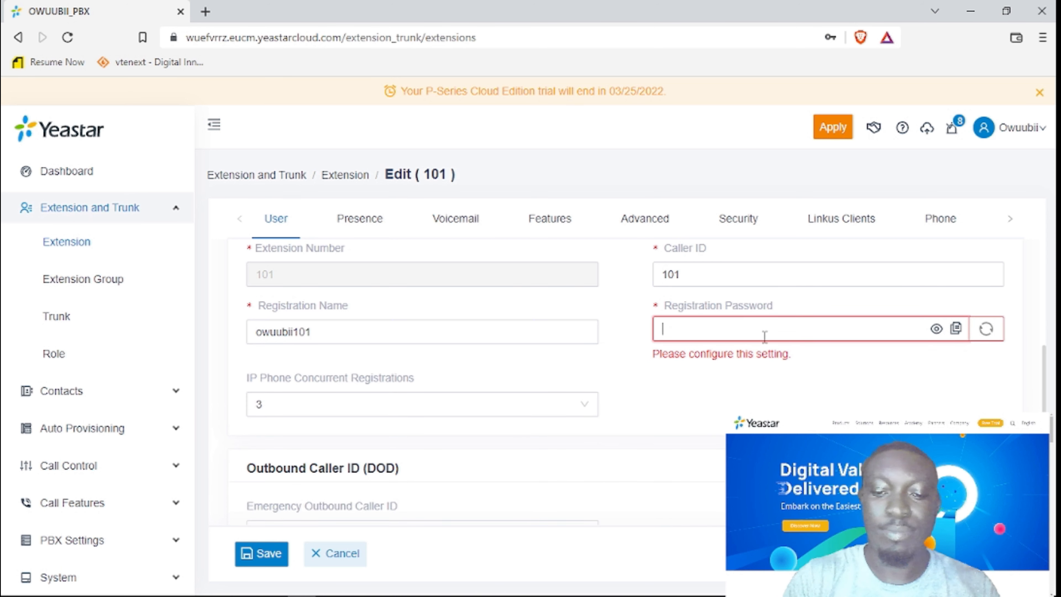
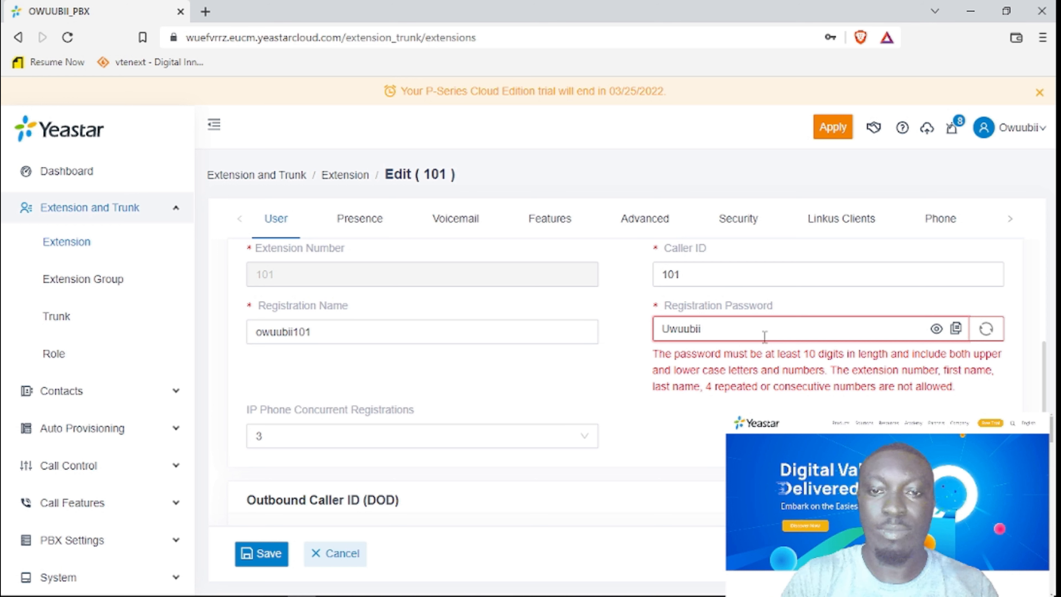
pyautogui.press('BackSpace')
pyautogui.press('BackSpace')
pyautogui.press('BackSpace')
pyautogui.press('BackSpace')
pyautogui.press('BackSpace')
pyautogui.press('BackSpace')
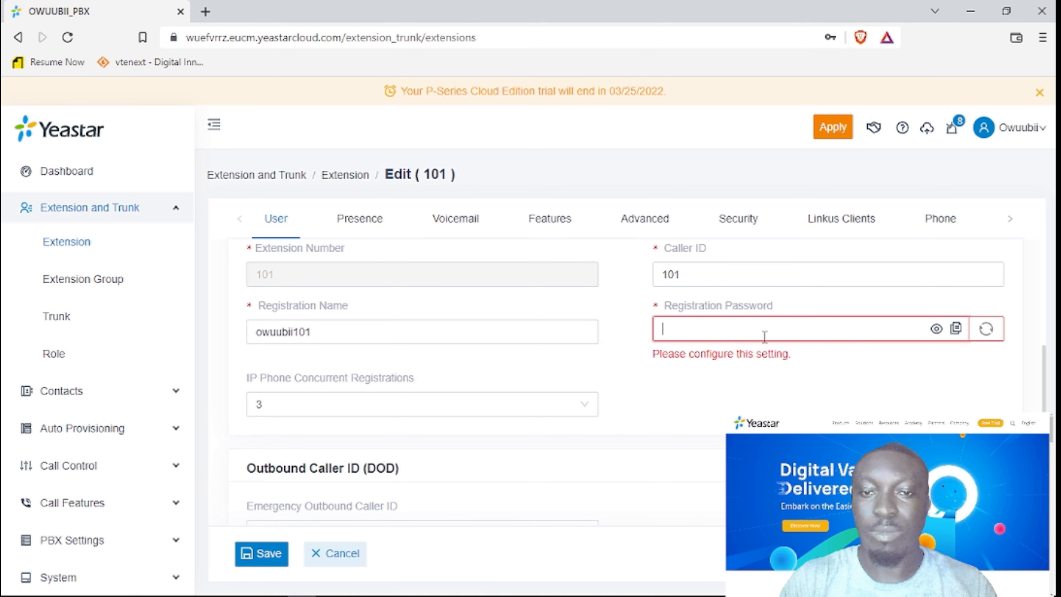
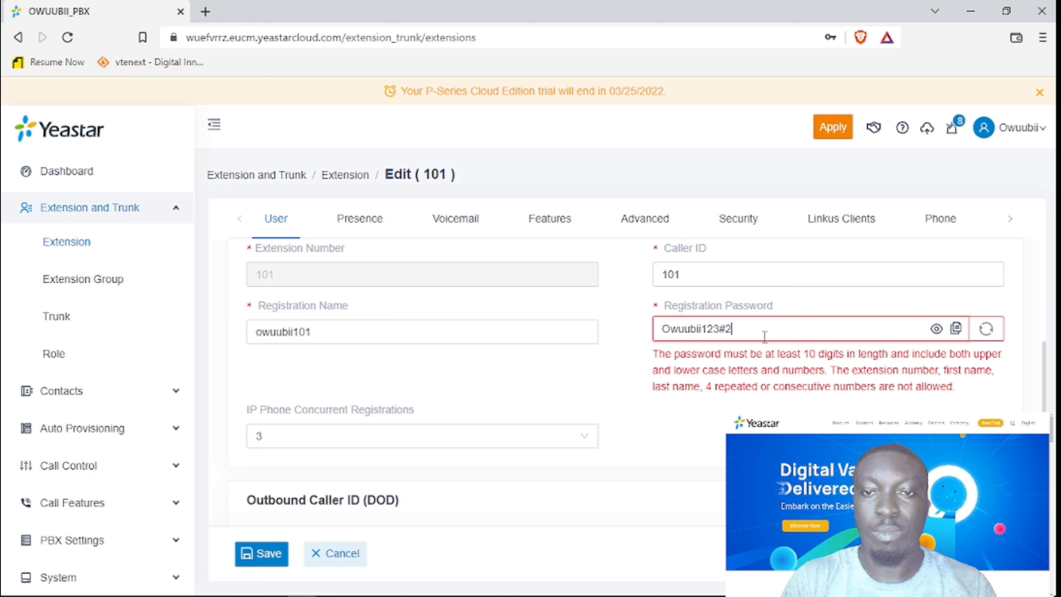
pyautogui.click(986, 329)
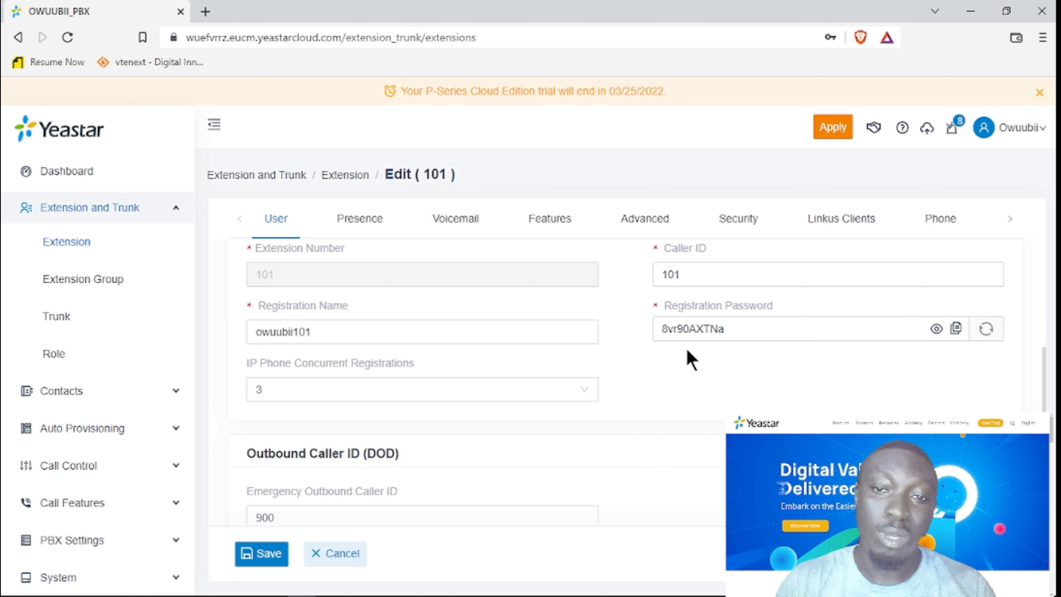
# Review extension 101's User tab fields, then show its Presence settings.
pyautogui.scroll(-3, 674, 437)
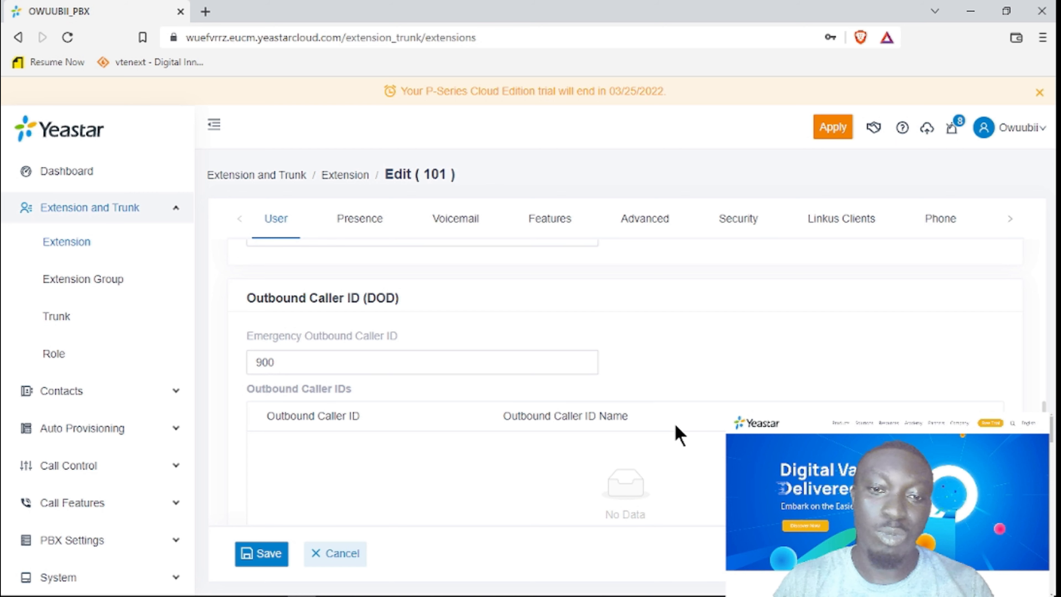
pyautogui.scroll(3, 681, 433)
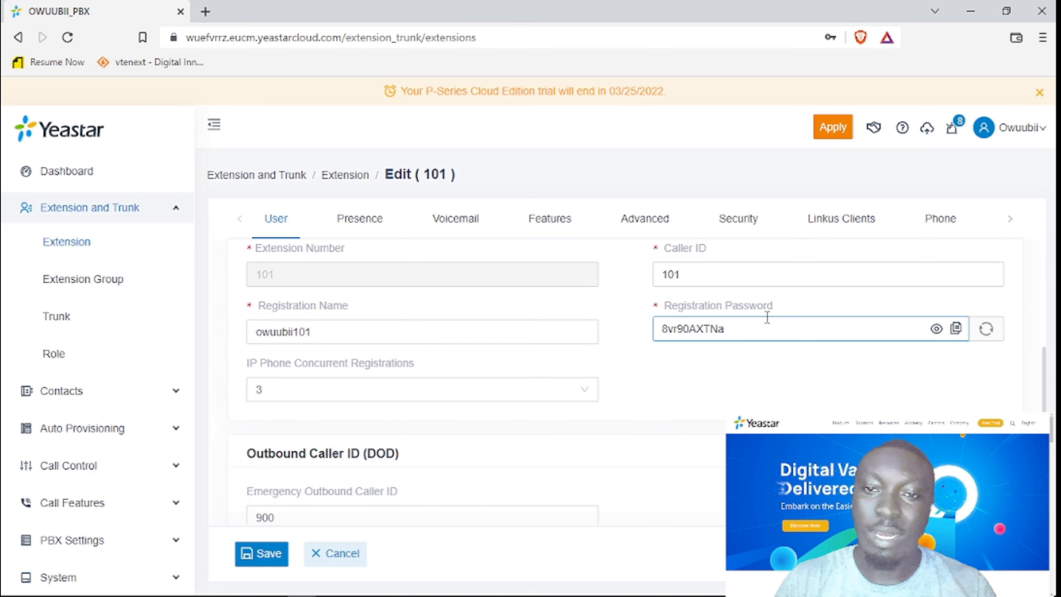
pyautogui.scroll(2, 770, 334)
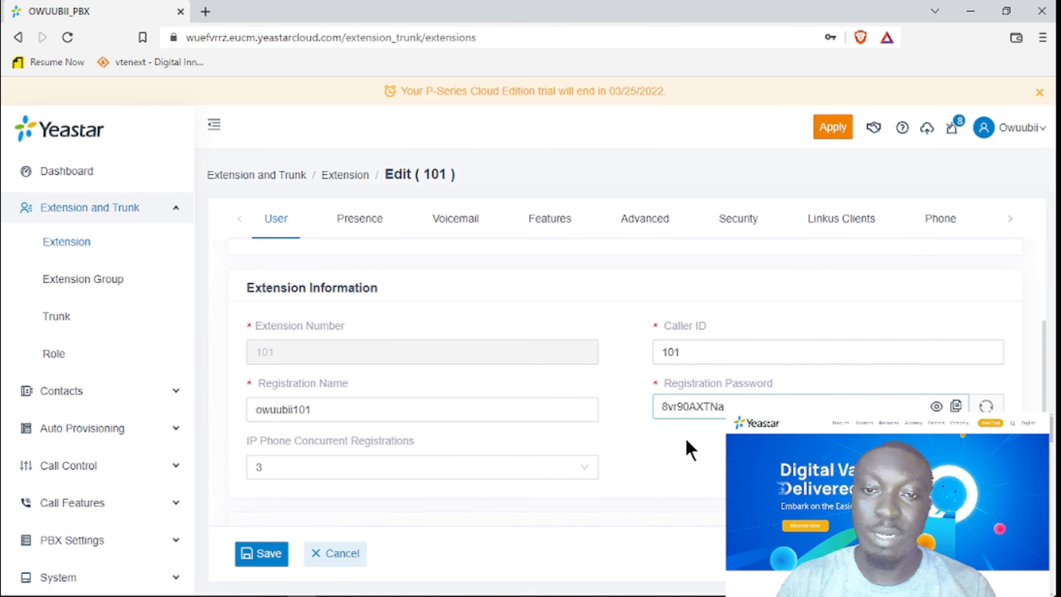
pyautogui.scroll(-5, 593, 452)
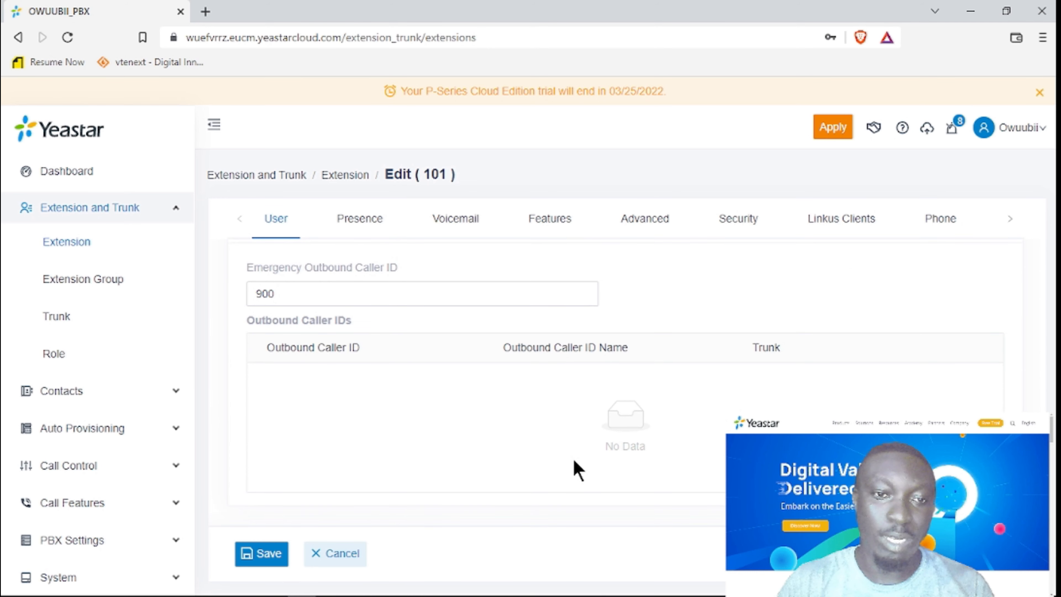
pyautogui.scroll(5, 578, 466)
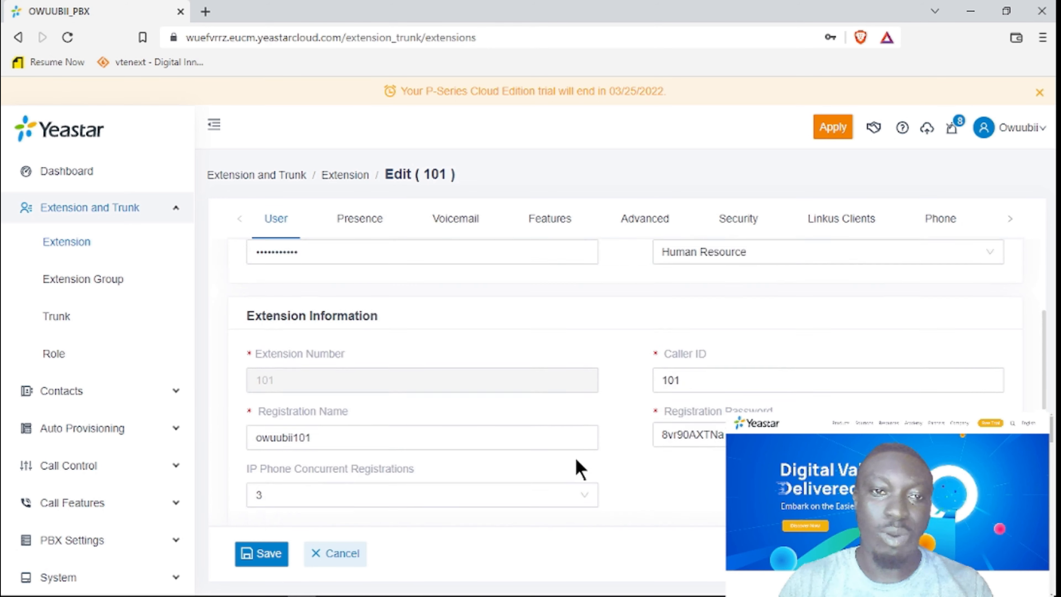
pyautogui.scroll(3, 580, 469)
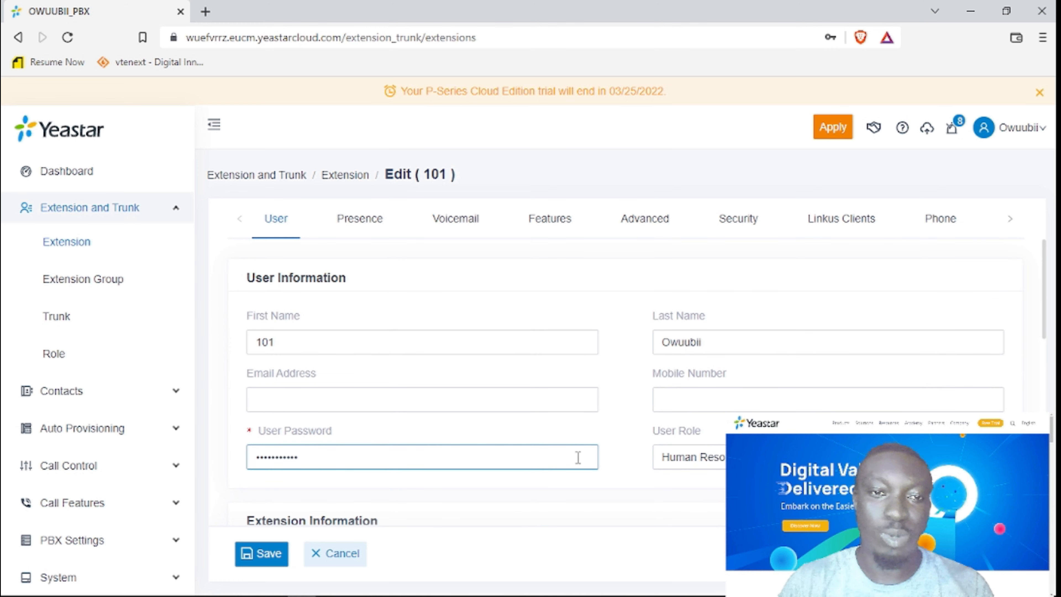
pyautogui.scroll(-8, 578, 456)
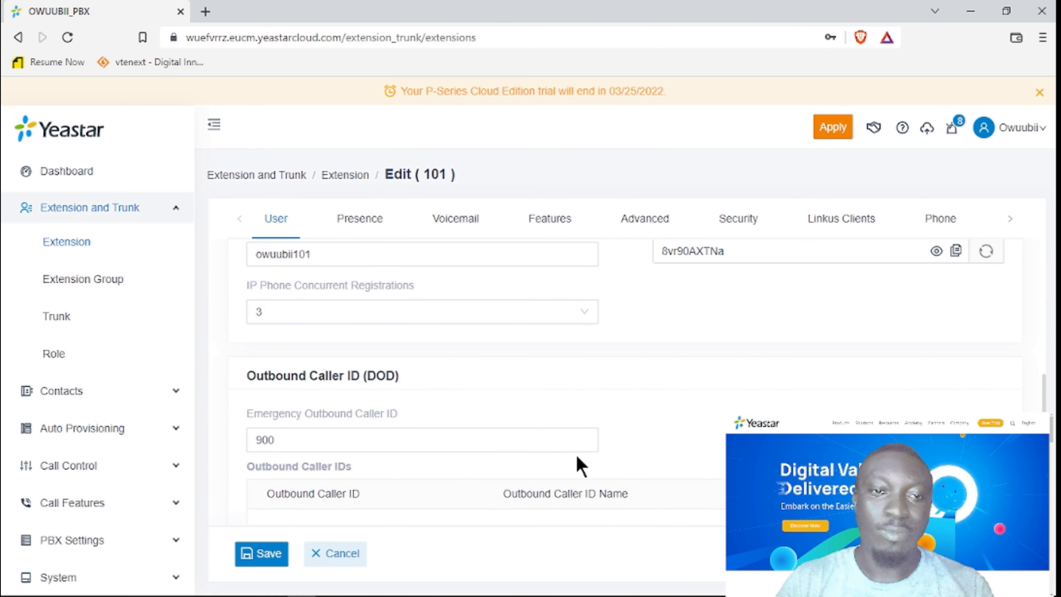
pyautogui.scroll(-3, 580, 466)
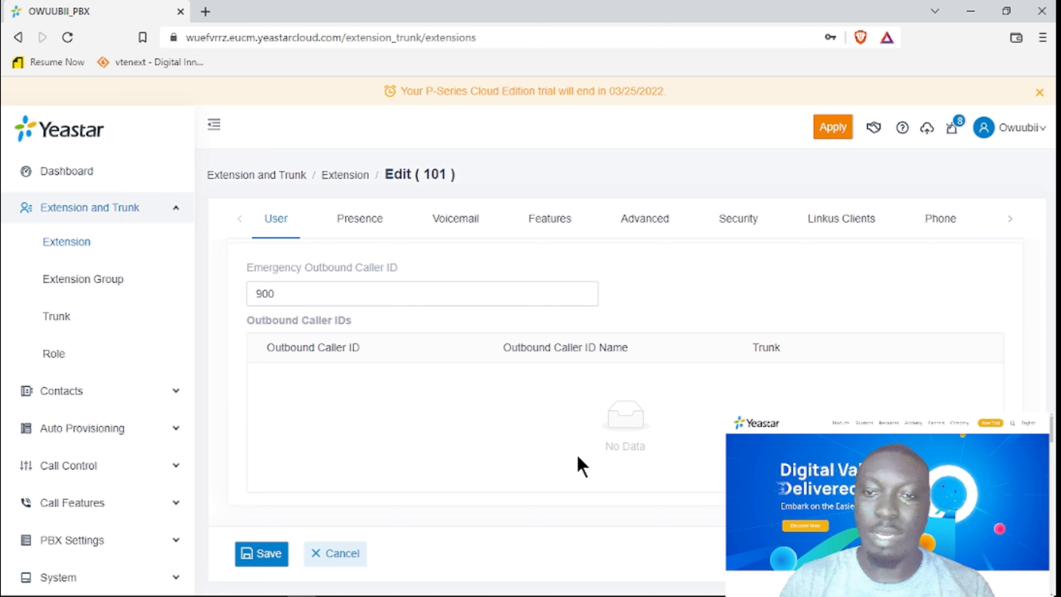
pyautogui.scroll(10, 580, 466)
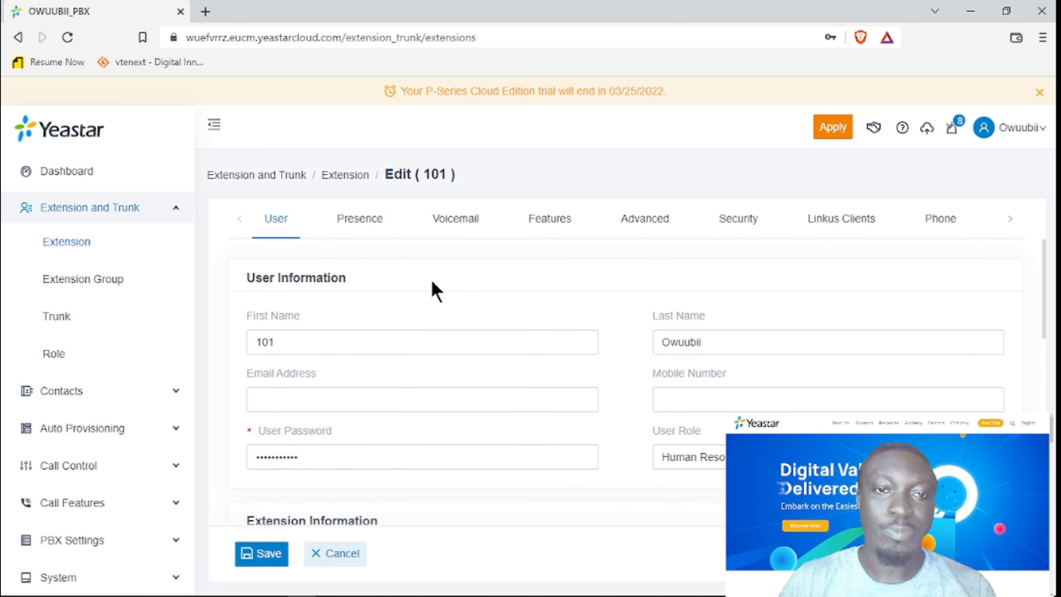
pyautogui.click(356, 225)
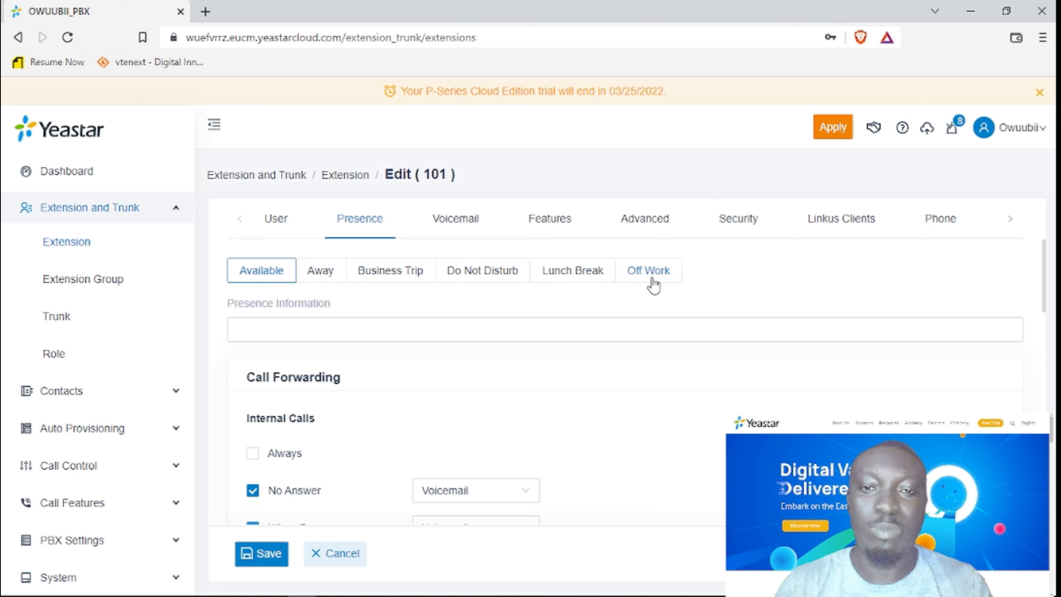
pyautogui.scroll(-2, 535, 400)
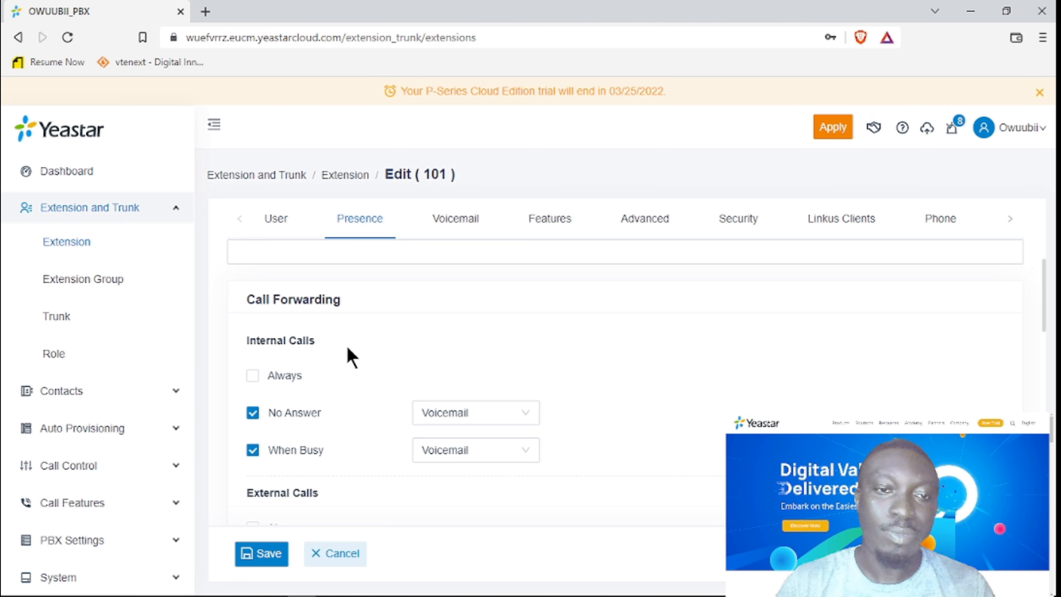
pyautogui.scroll(-2, 347, 357)
pyautogui.scroll(2, 347, 358)
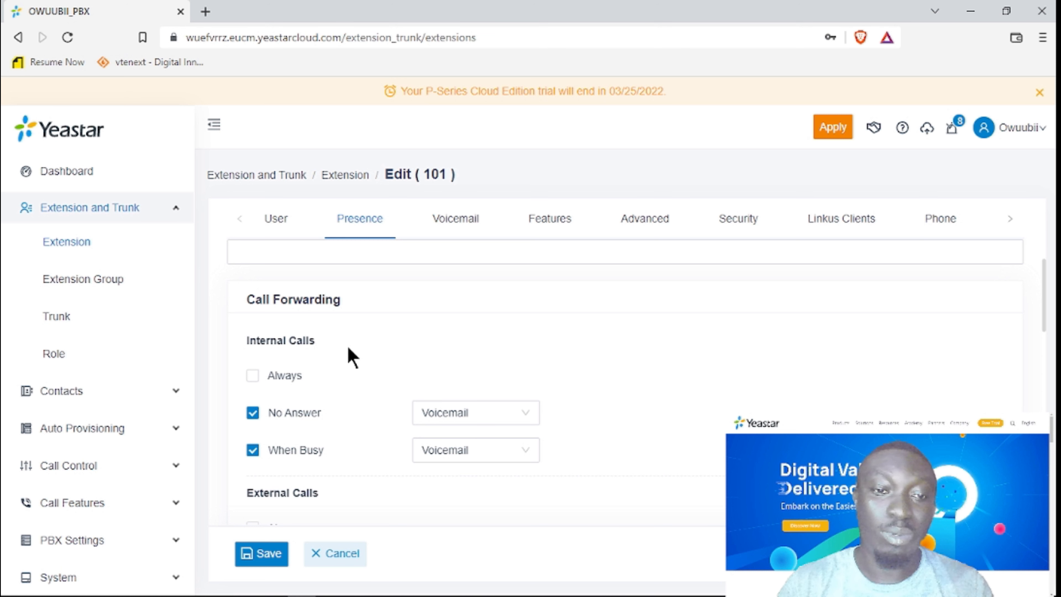
pyautogui.scroll(-2, 354, 359)
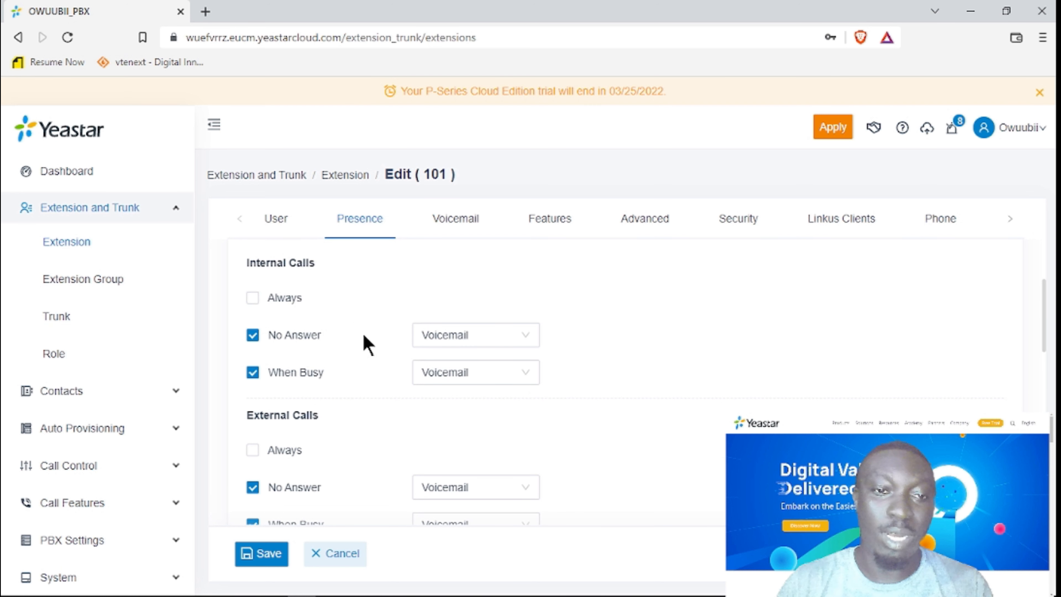
pyautogui.click(252, 298)
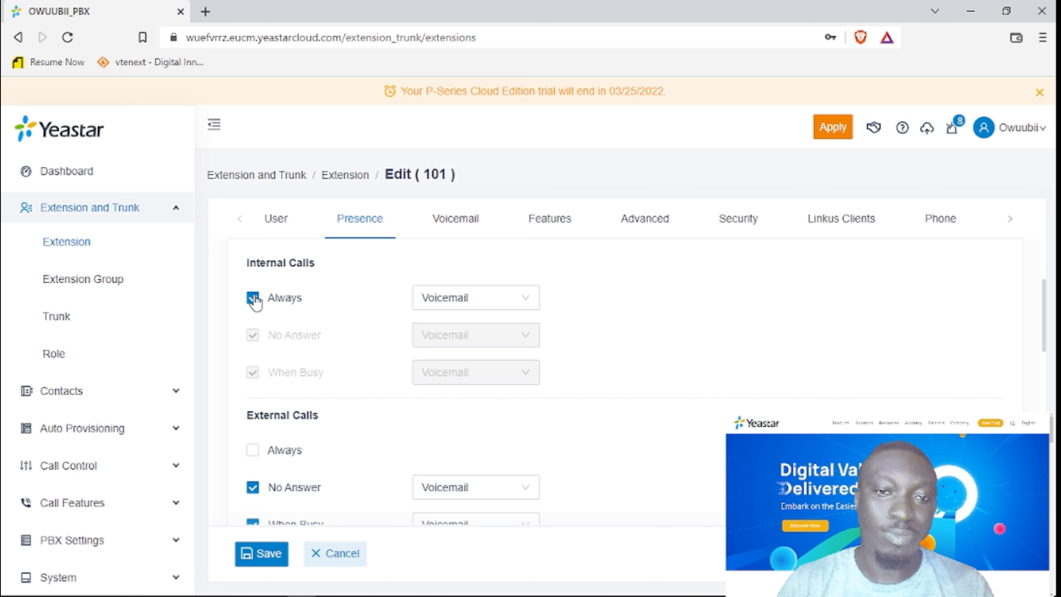
pyautogui.click(459, 297)
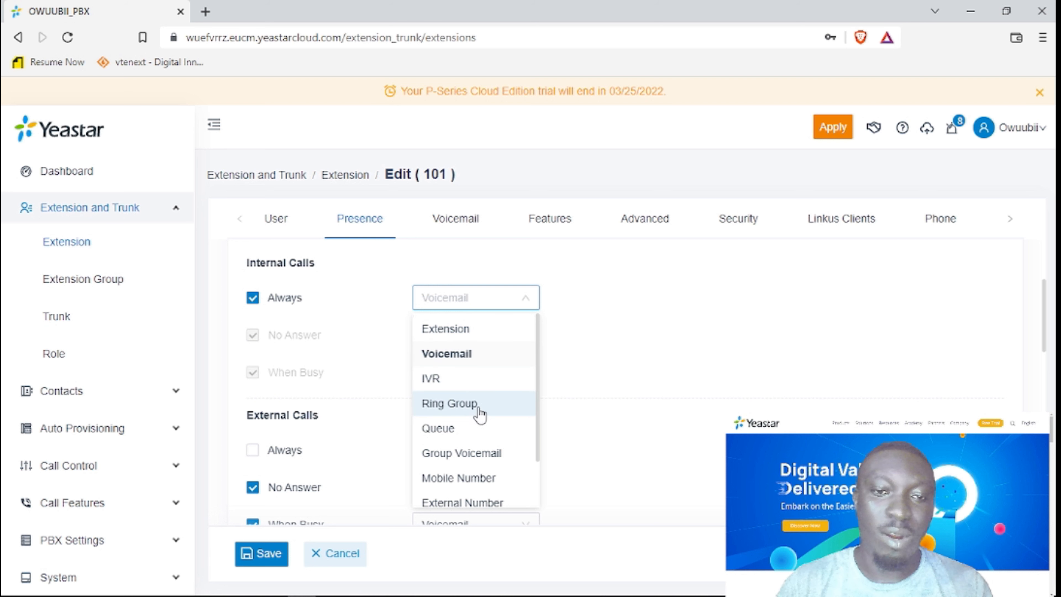
pyautogui.scroll(-2, 465, 441)
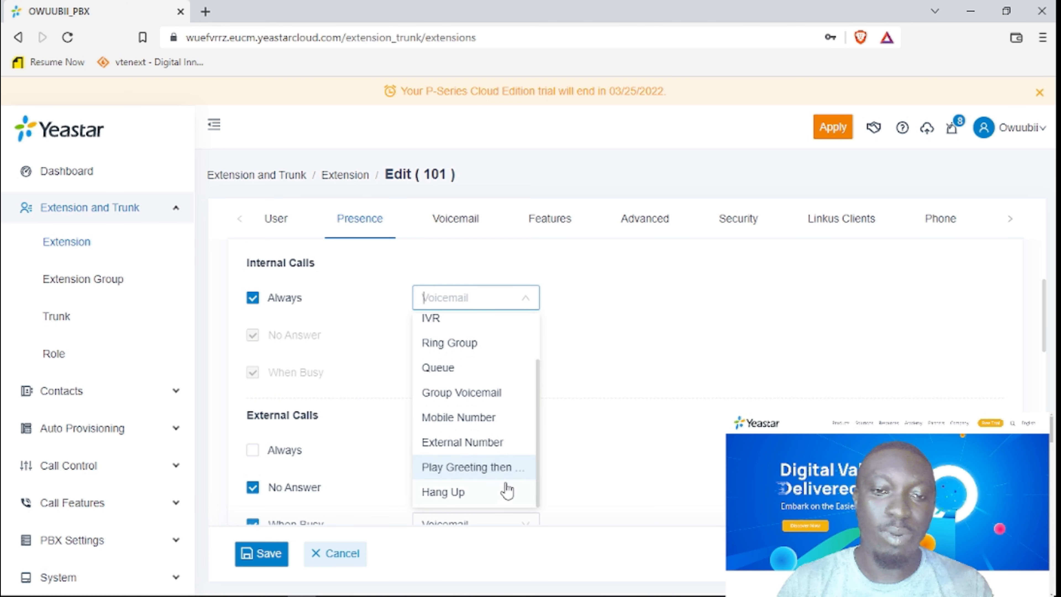
pyautogui.scroll(-2, 493, 502)
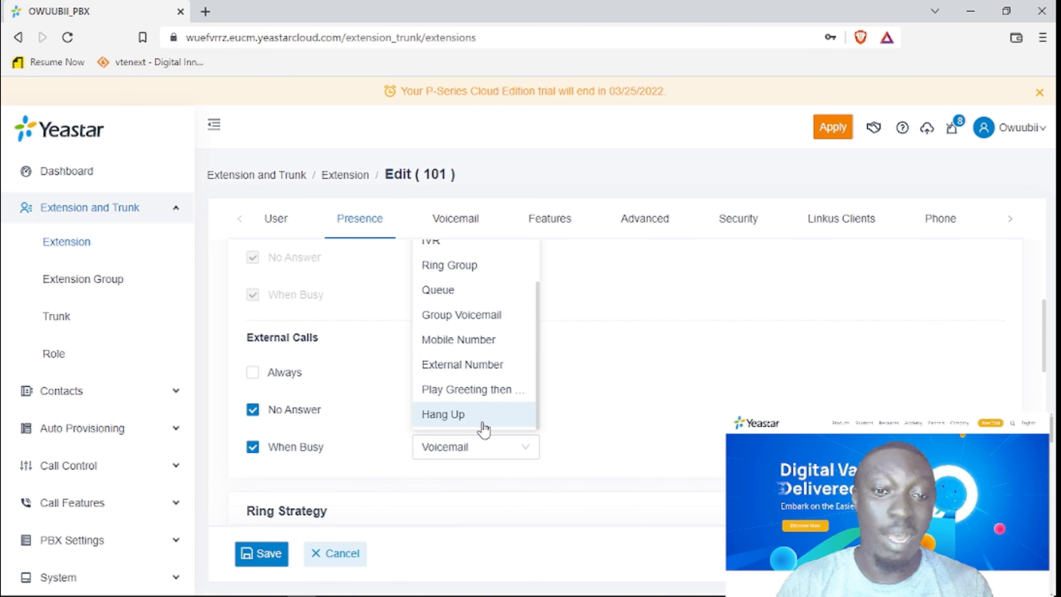
pyautogui.scroll(2, 488, 424)
pyautogui.scroll(4, 590, 375)
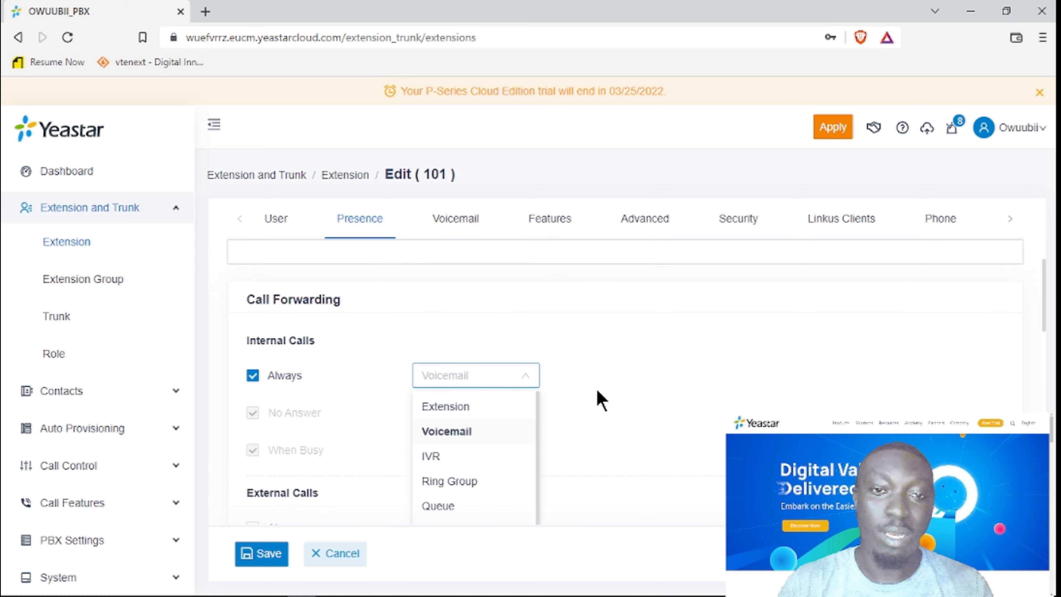
pyautogui.click(454, 433)
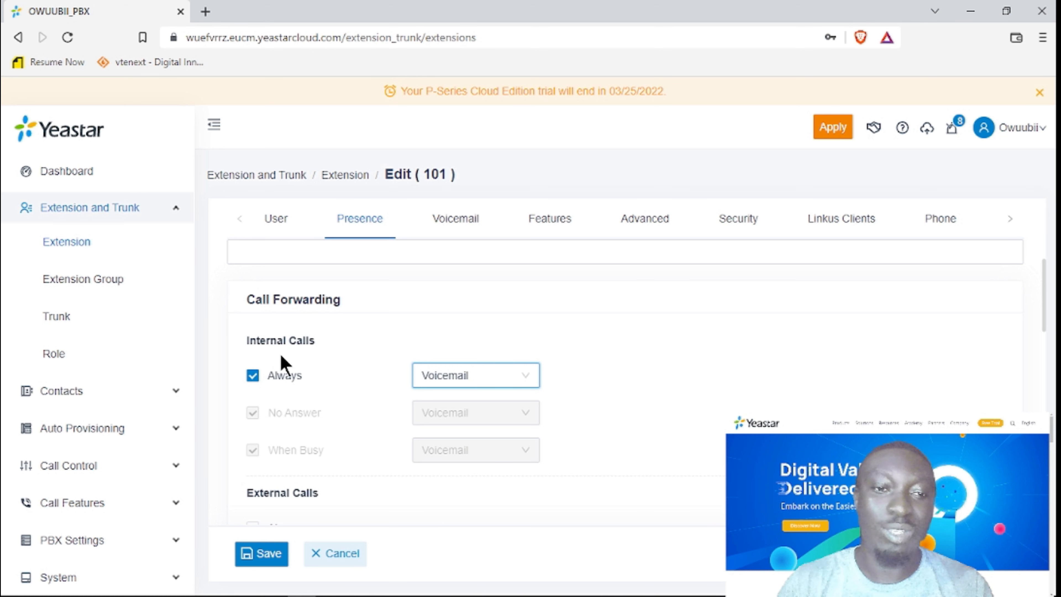
pyautogui.moveTo(285, 388)
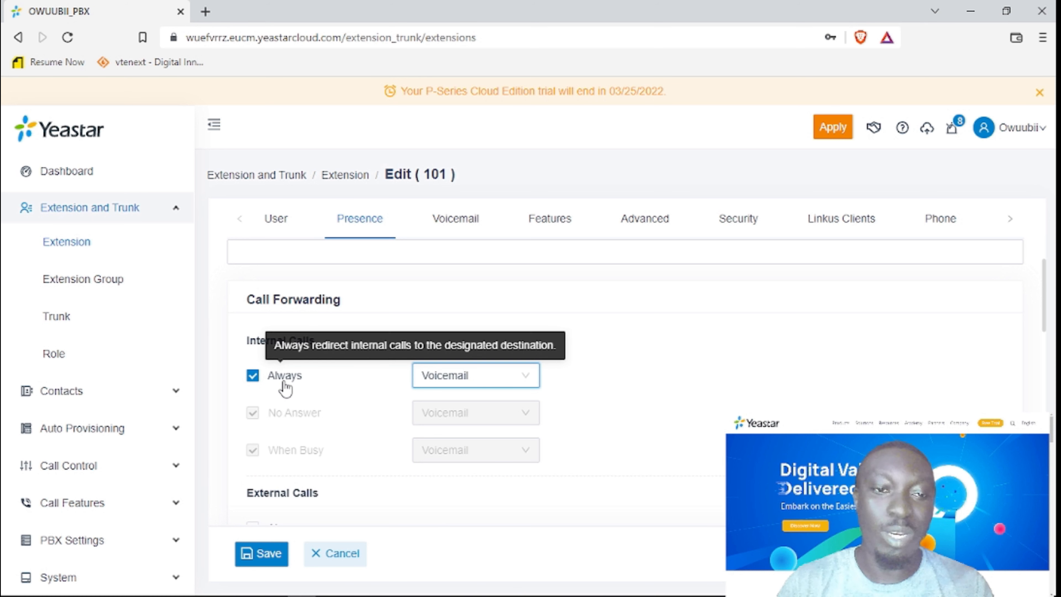
pyautogui.click(253, 376)
pyautogui.moveTo(307, 417)
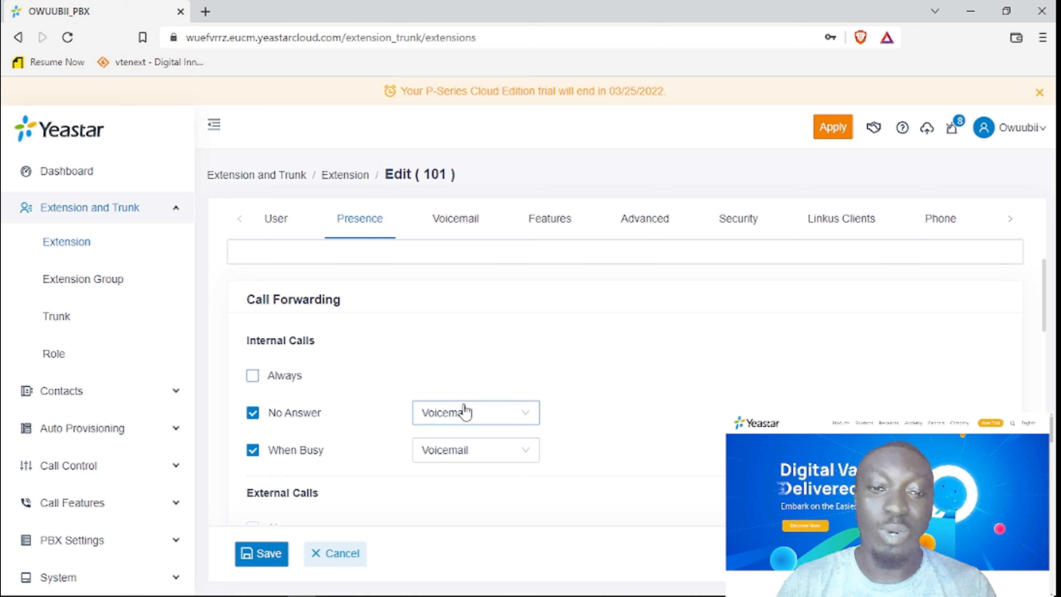
# Keep internal No Answer on Voicemail and forward internal busy calls to extension 102-102.
pyautogui.click(459, 418)
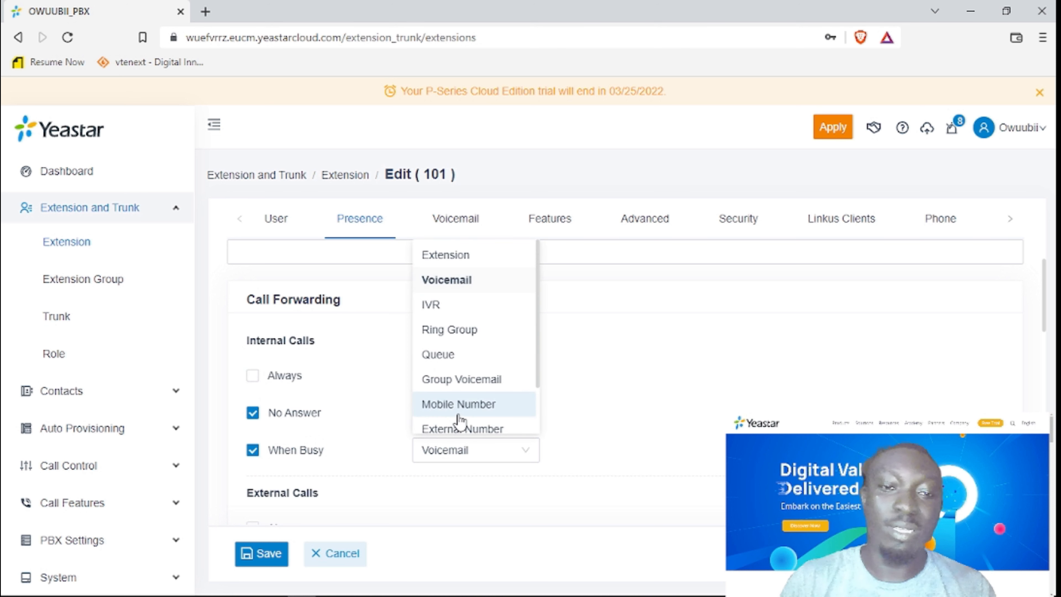
pyautogui.scroll(-2, 538, 377)
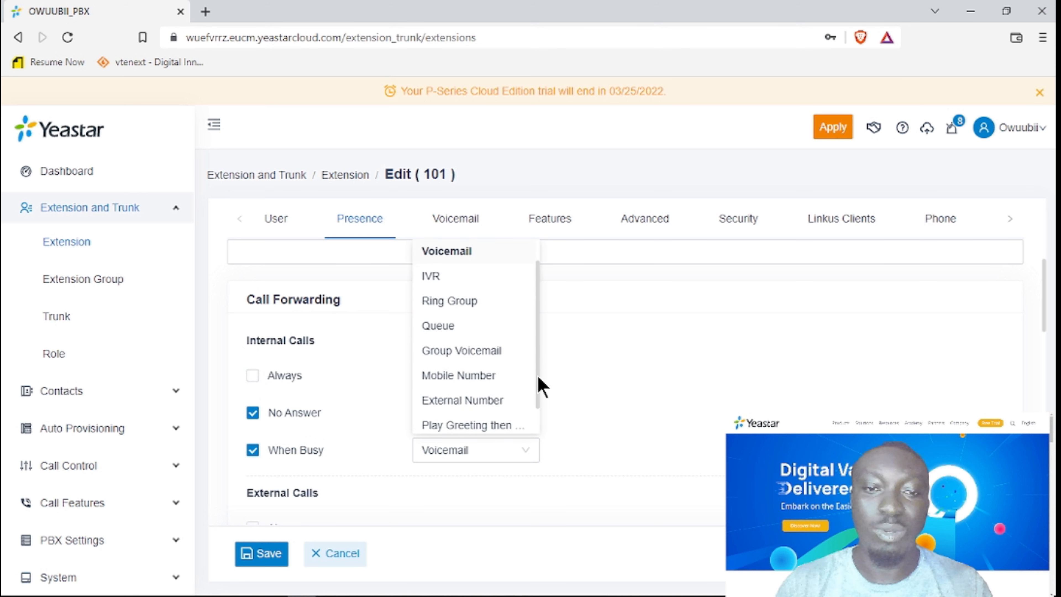
pyautogui.scroll(2, 539, 382)
pyautogui.click(477, 289)
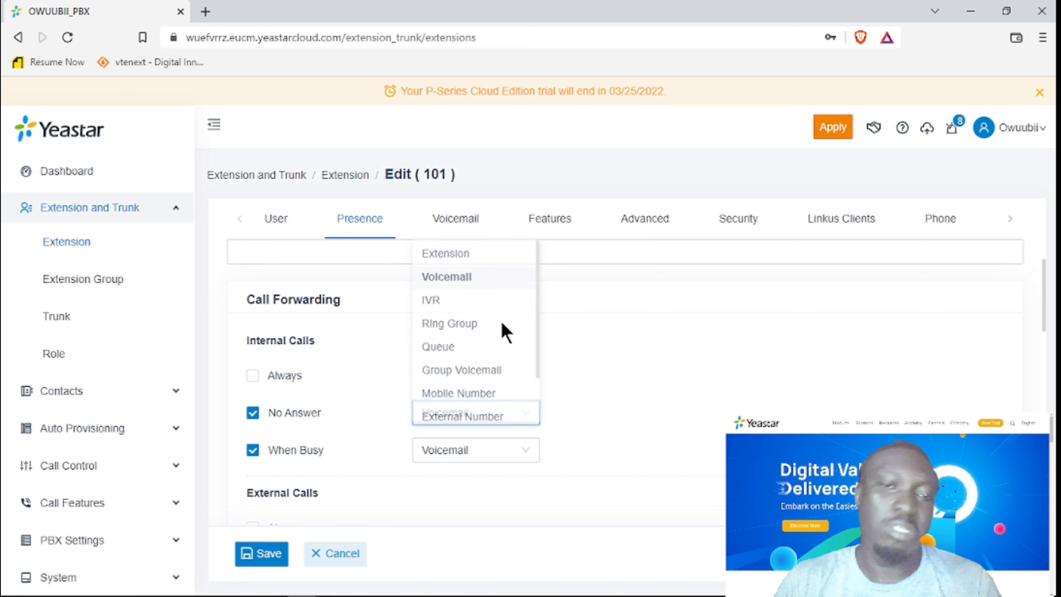
pyautogui.scroll(-2, 656, 418)
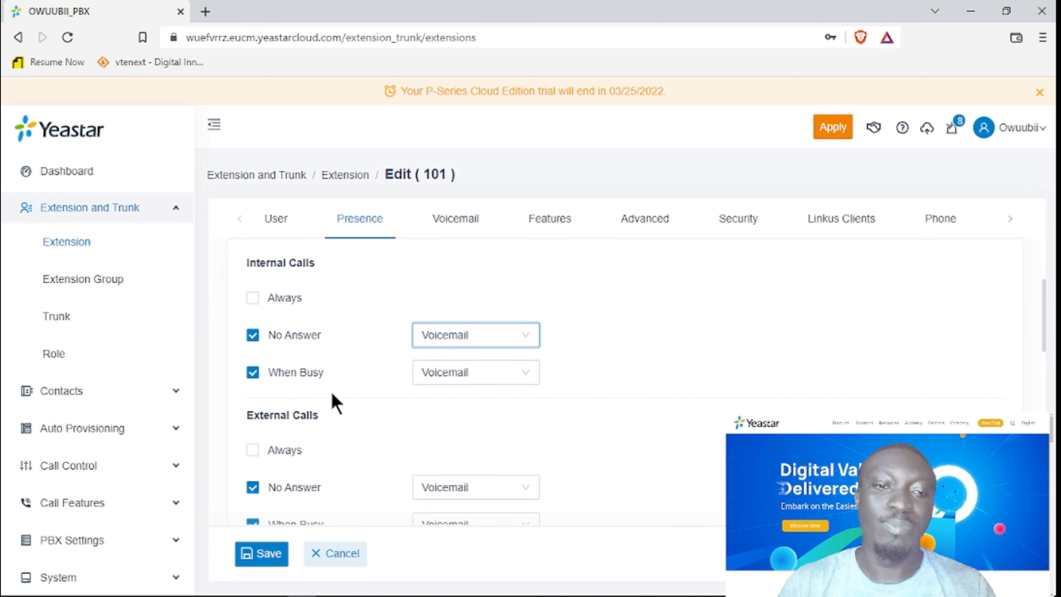
pyautogui.click(498, 373)
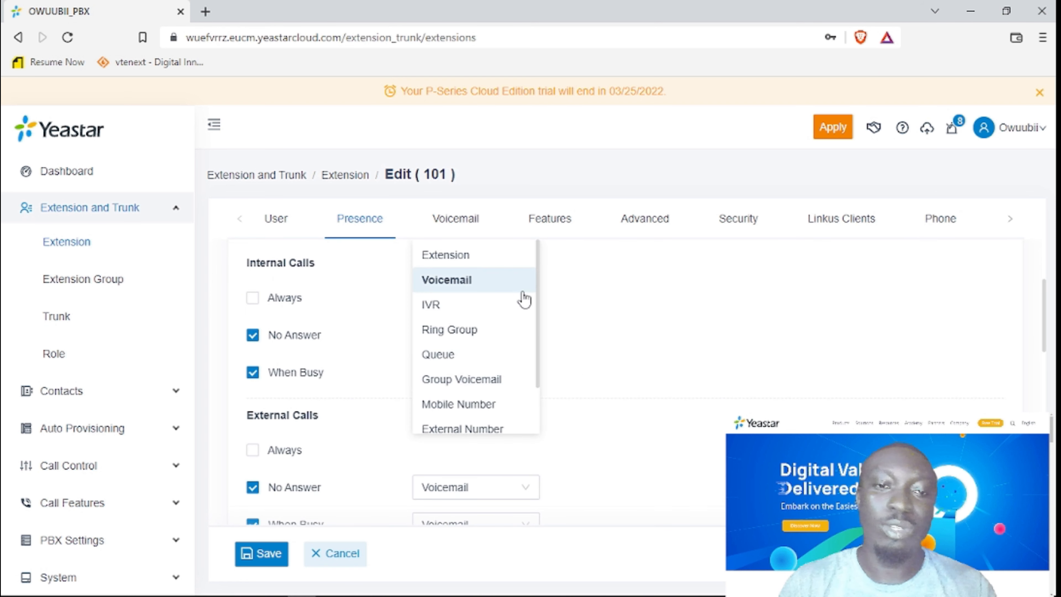
pyautogui.click(481, 268)
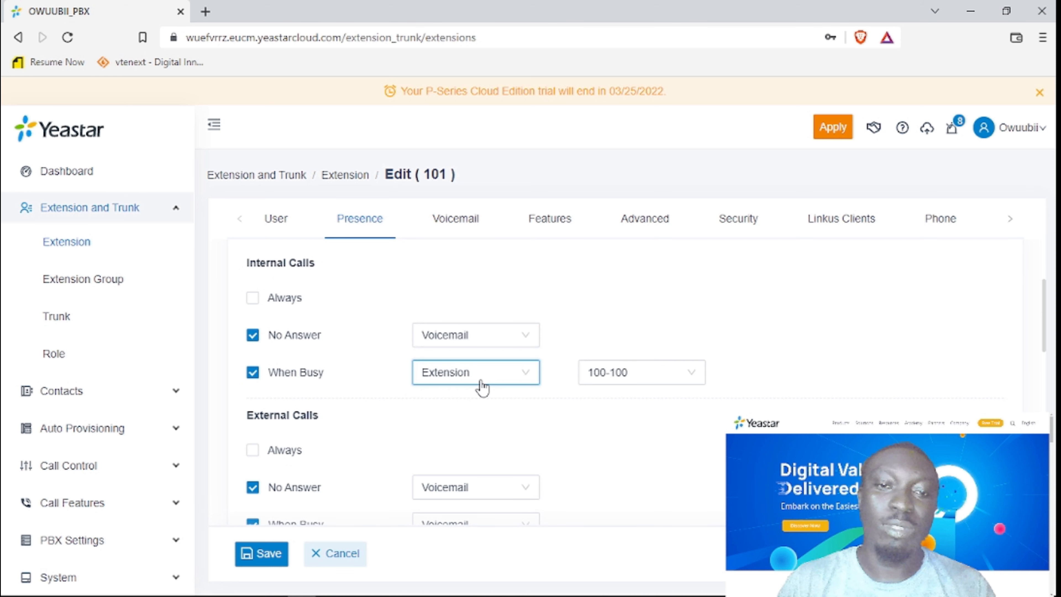
pyautogui.click(649, 375)
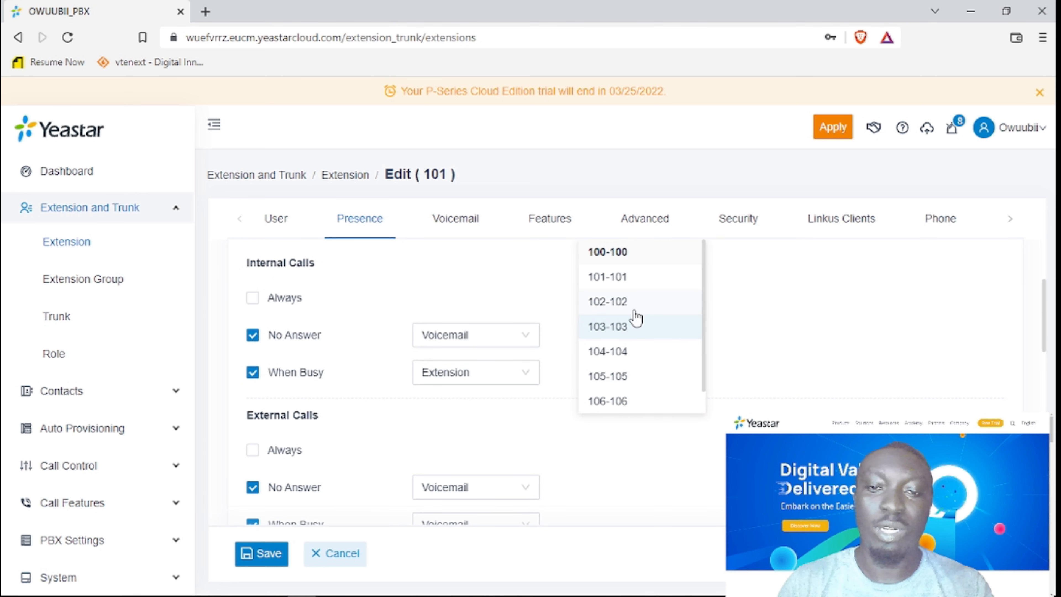
pyautogui.click(628, 303)
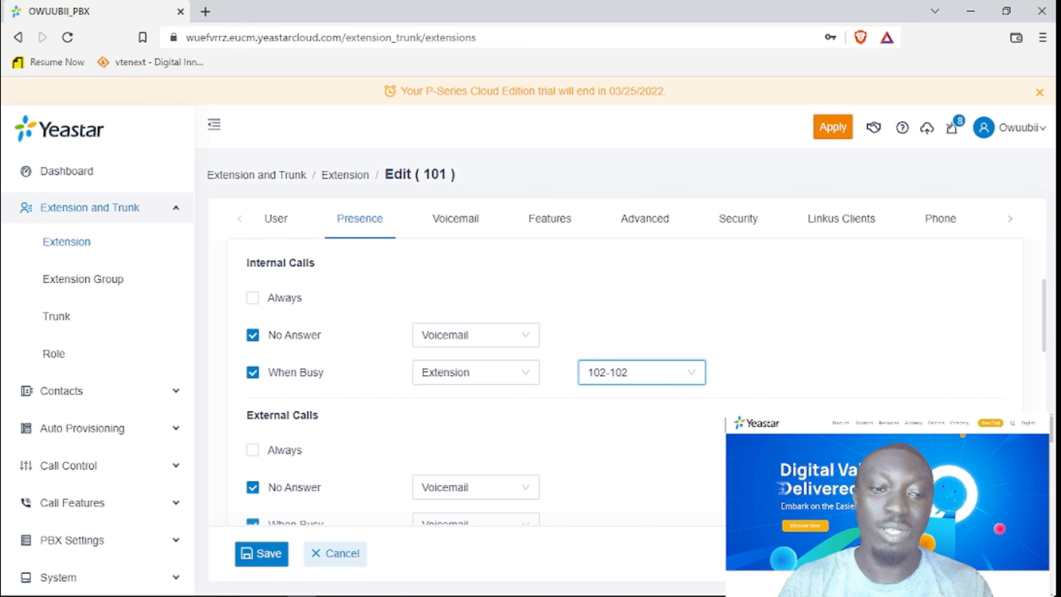
pyautogui.scroll(-4, 581, 407)
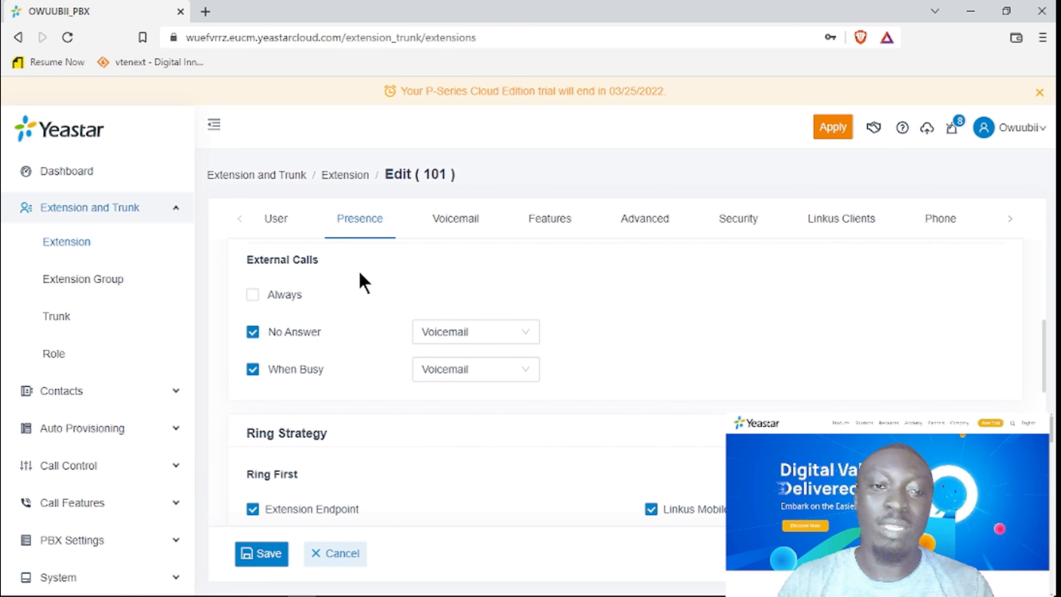
pyautogui.scroll(4, 360, 280)
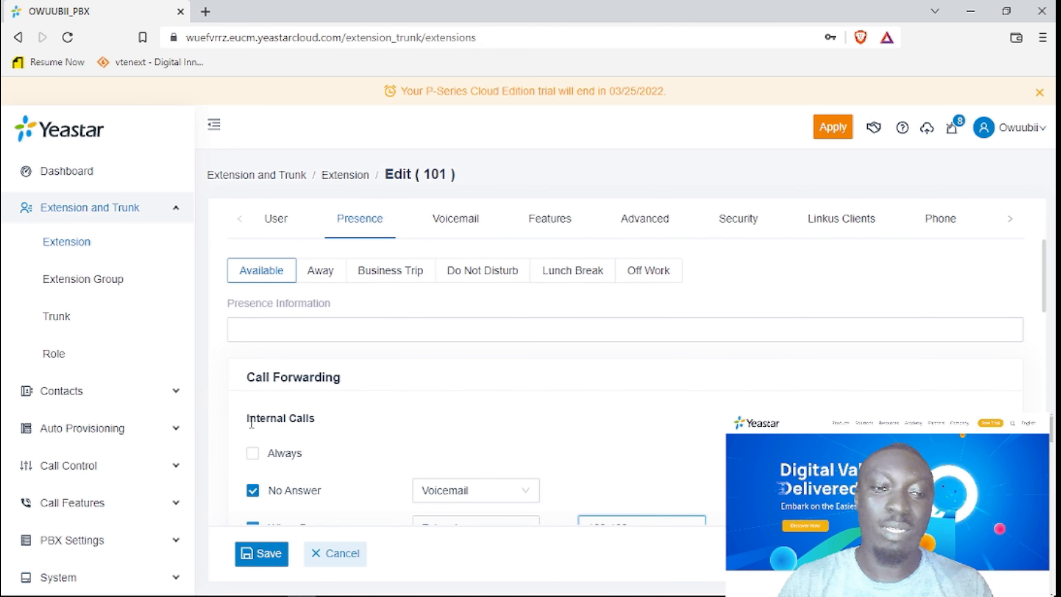
# Forward unanswered external calls to extension 101-101.
pyautogui.scroll(-4, 308, 423)
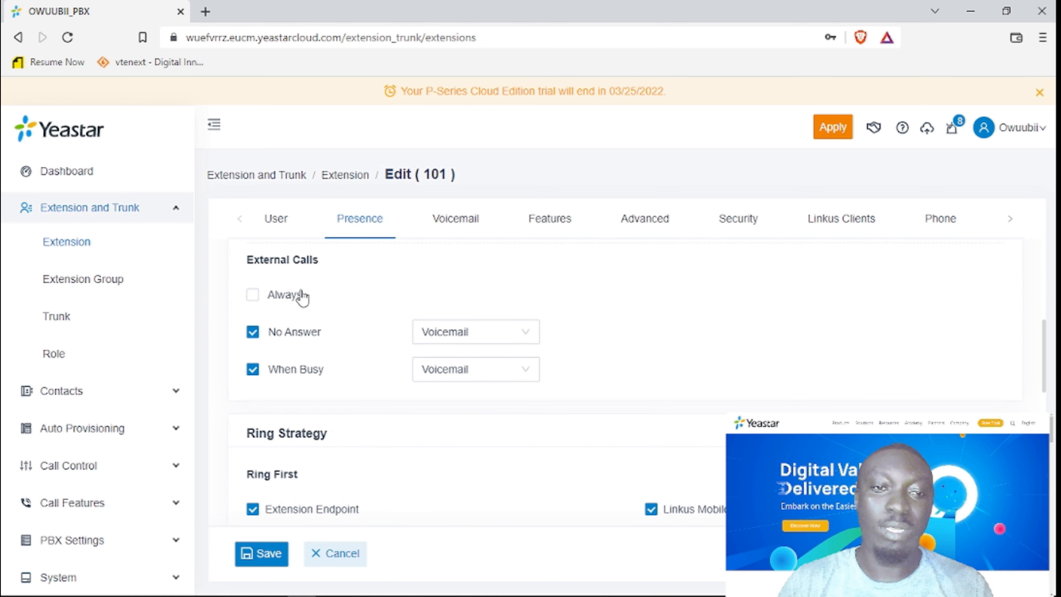
pyautogui.click(482, 333)
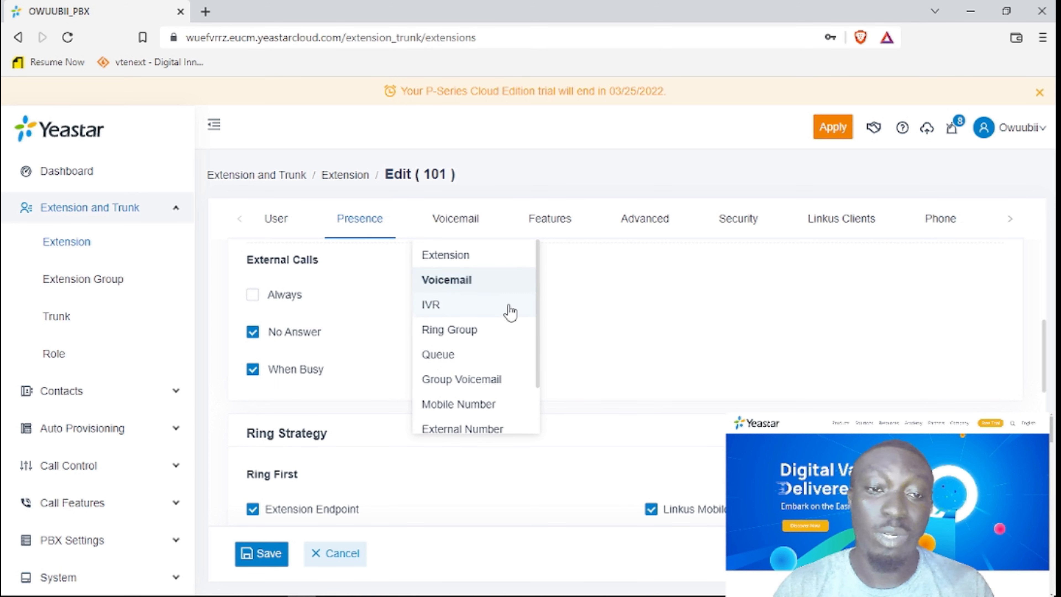
pyautogui.click(484, 257)
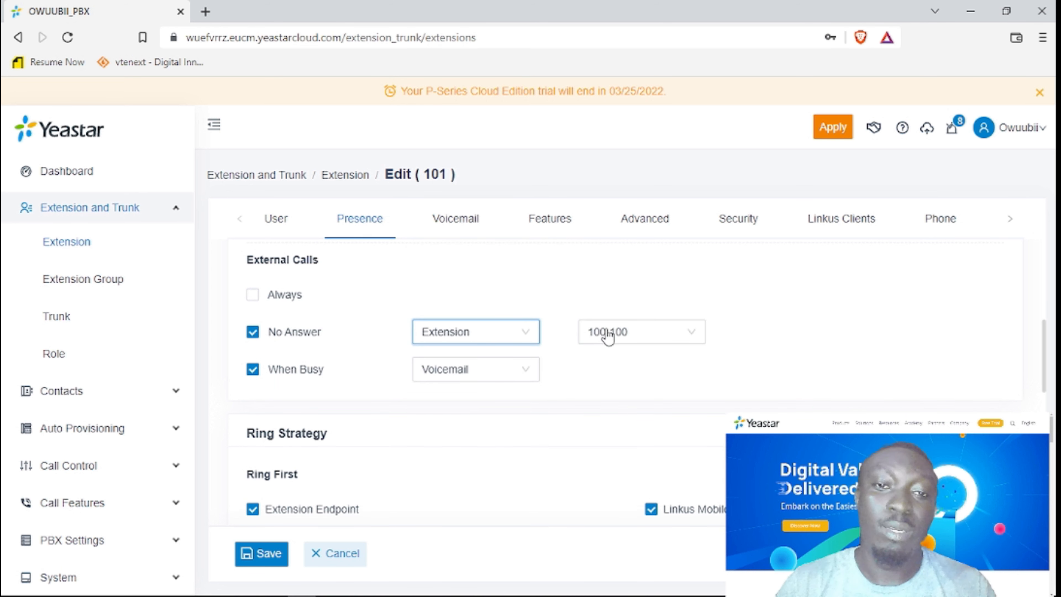
pyautogui.click(627, 333)
pyautogui.click(620, 386)
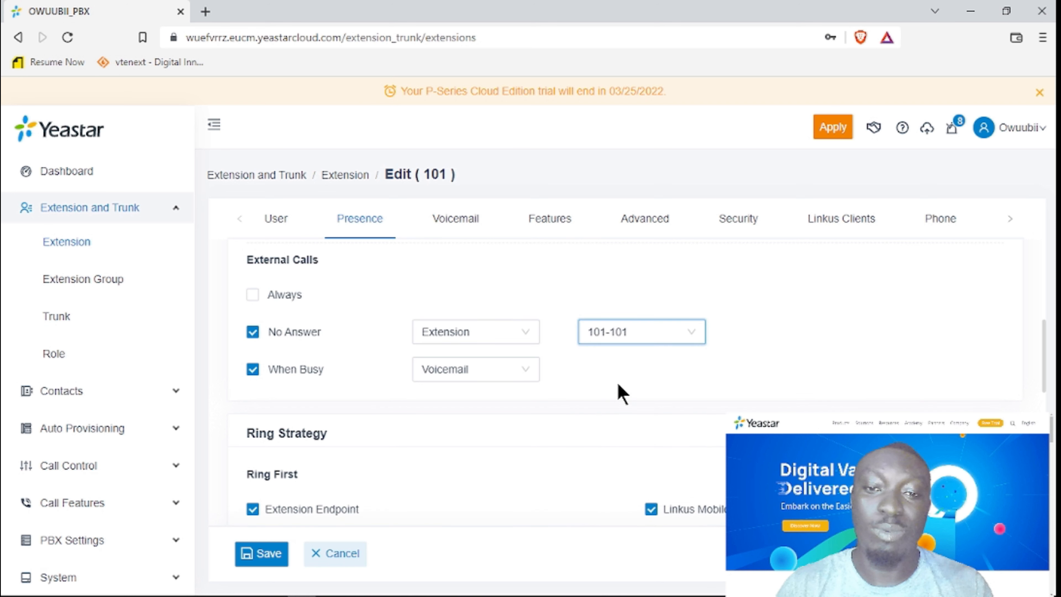
# Try Queue for external busy calls, then set them back to Voicemail.
pyautogui.click(477, 377)
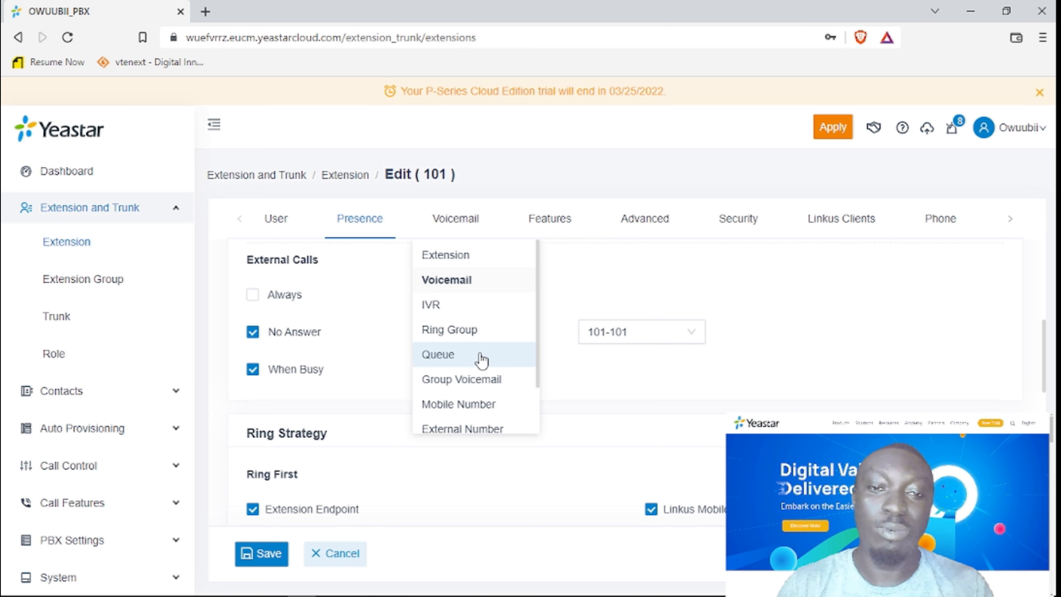
pyautogui.click(482, 359)
pyautogui.click(593, 369)
pyautogui.click(482, 381)
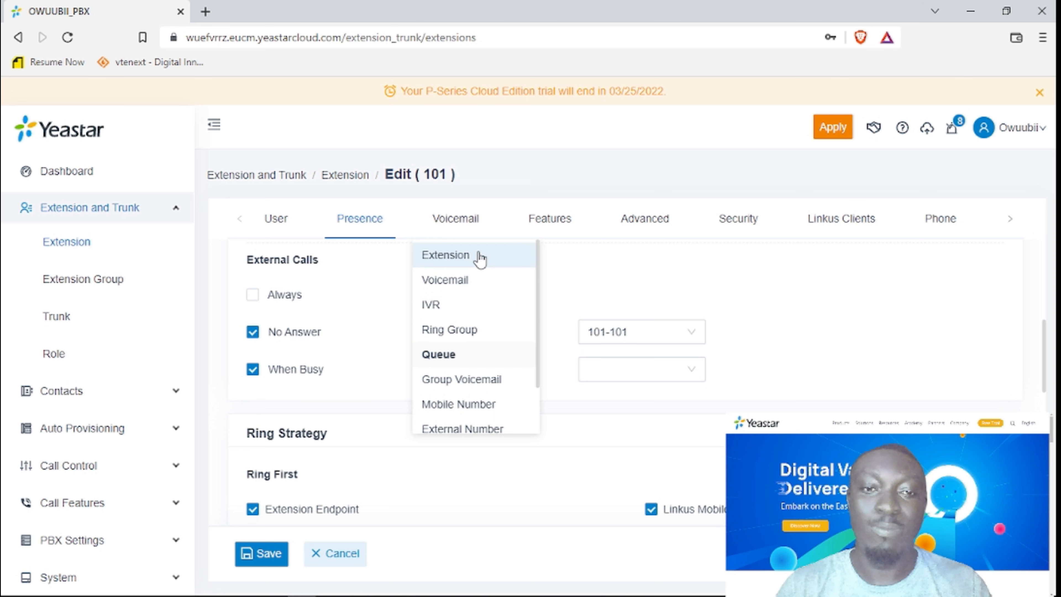
pyautogui.click(485, 283)
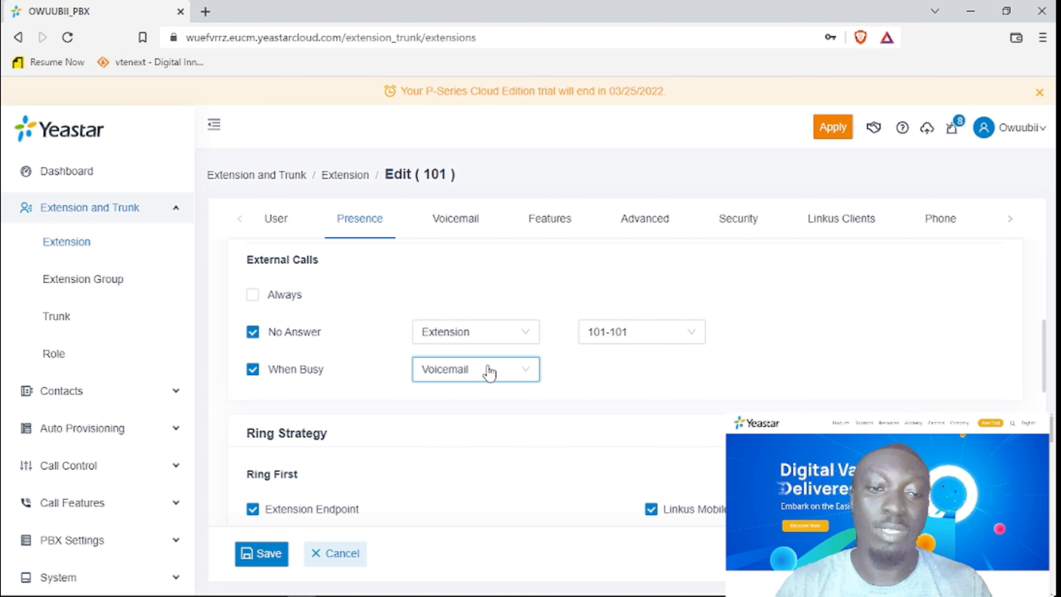
pyautogui.scroll(-2, 489, 372)
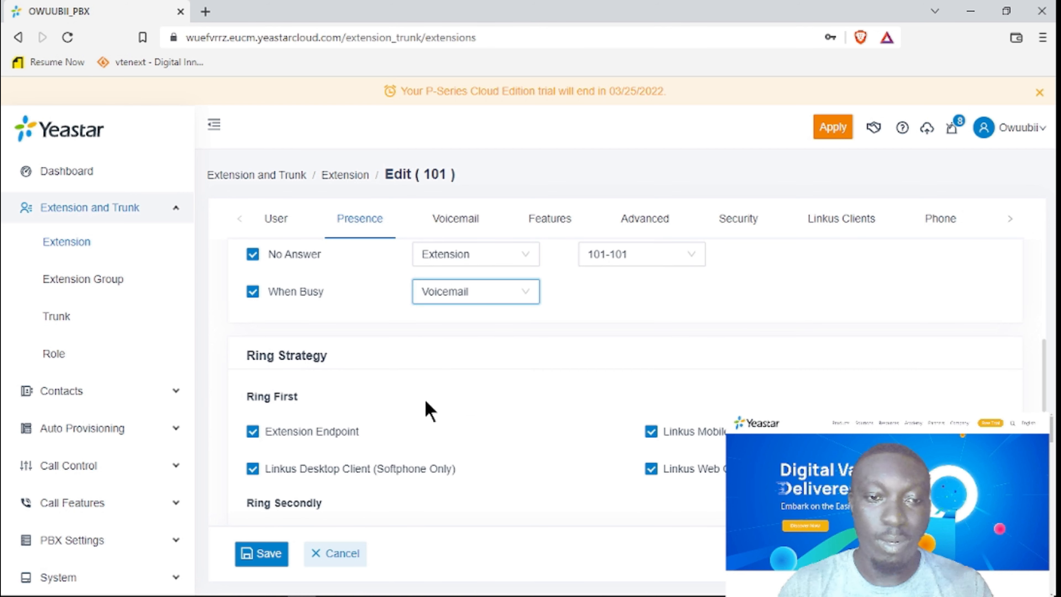
pyautogui.scroll(-2, 430, 414)
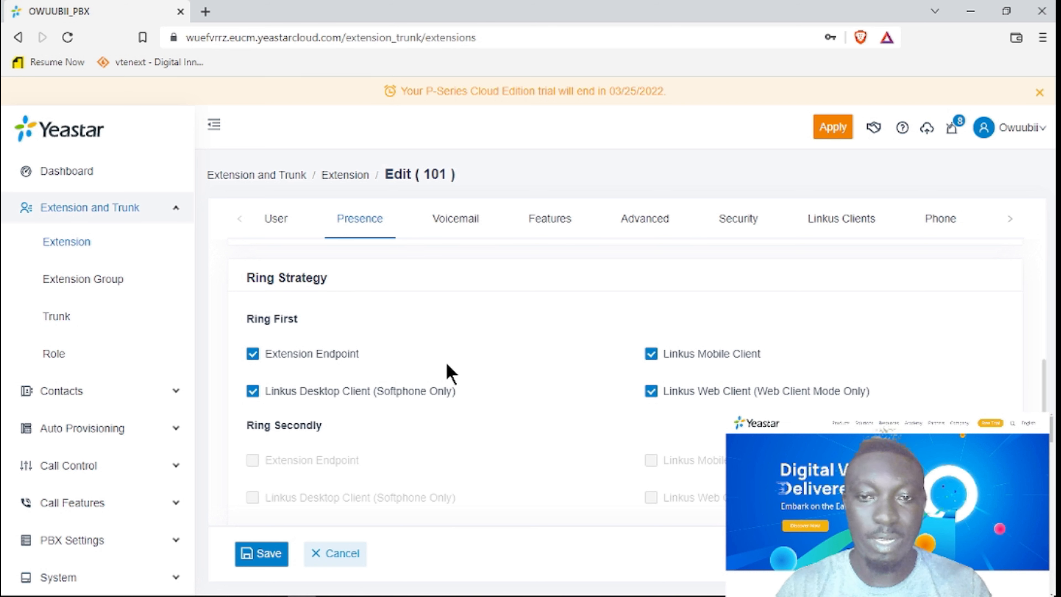
pyautogui.scroll(-2, 294, 450)
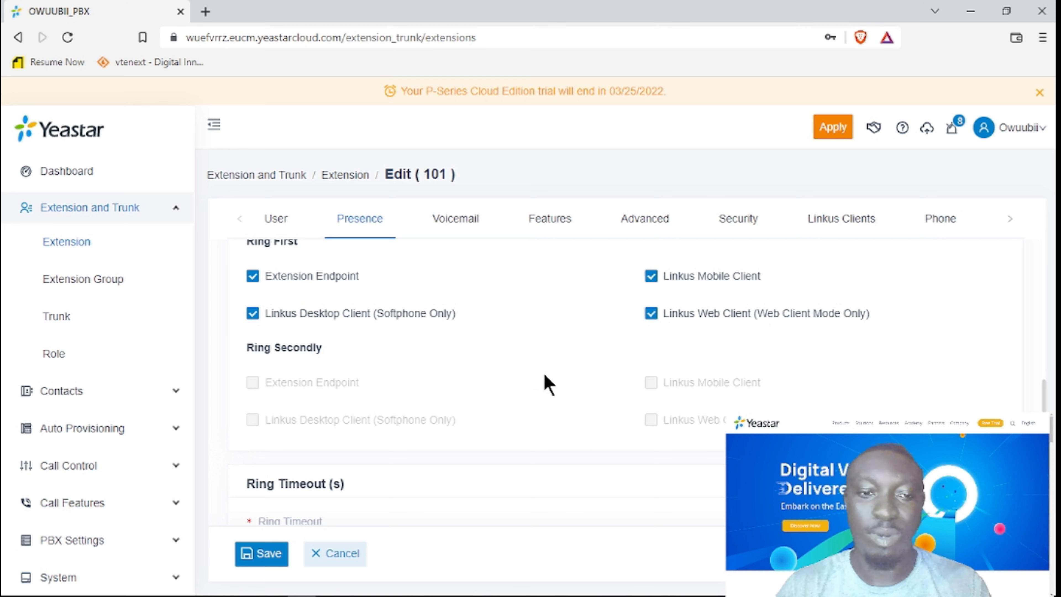
pyautogui.scroll(-3, 549, 379)
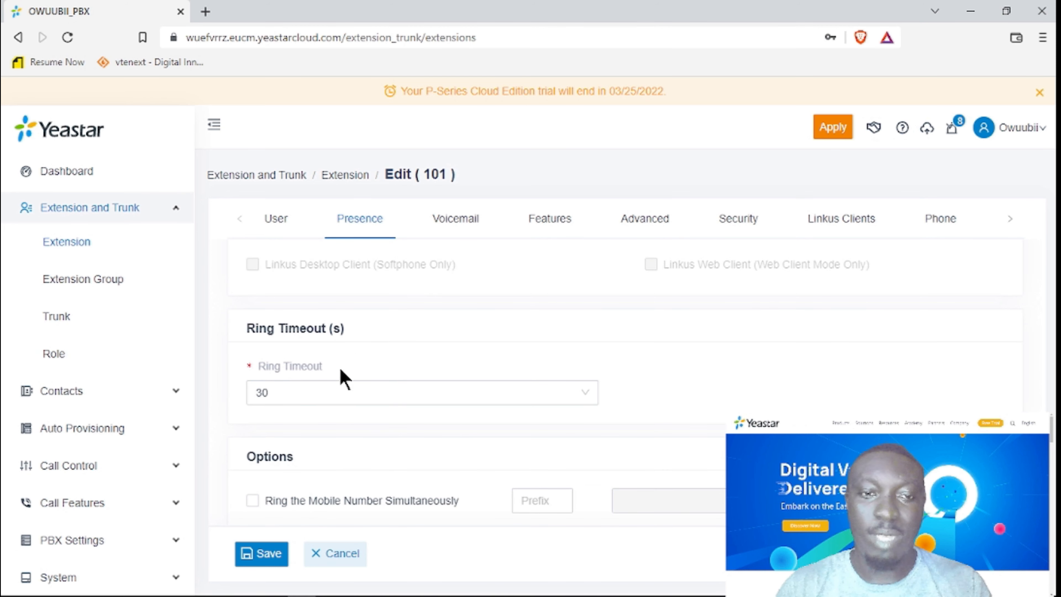
pyautogui.click(290, 396)
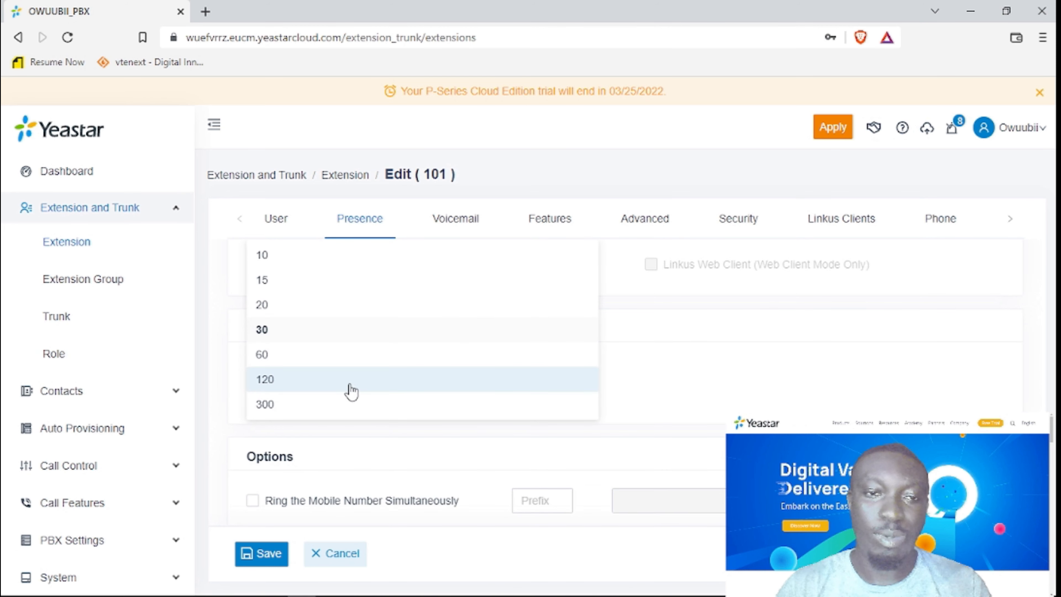
pyautogui.click(957, 360)
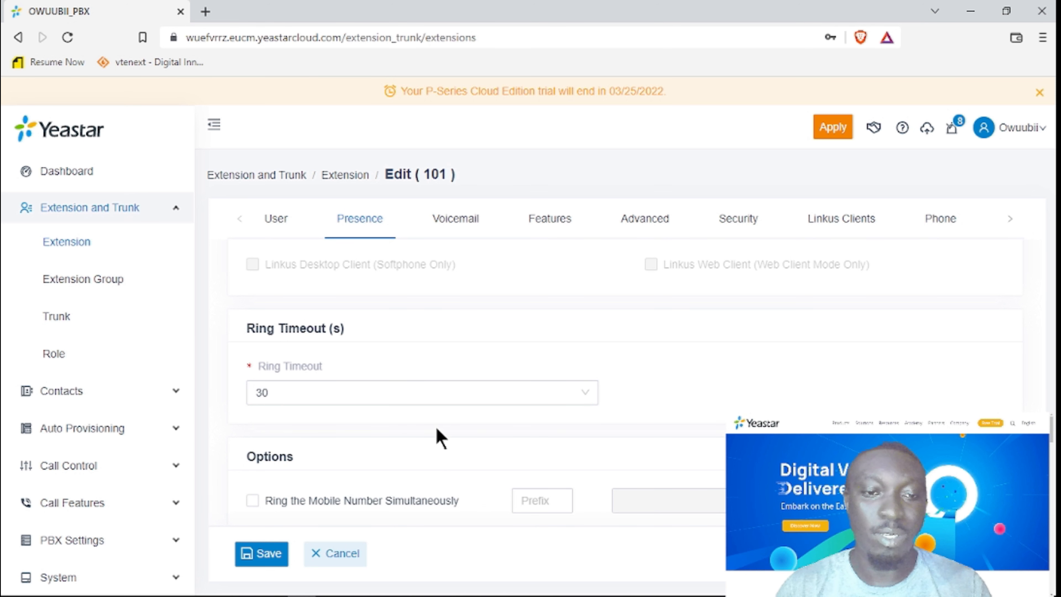
pyautogui.scroll(-3, 441, 437)
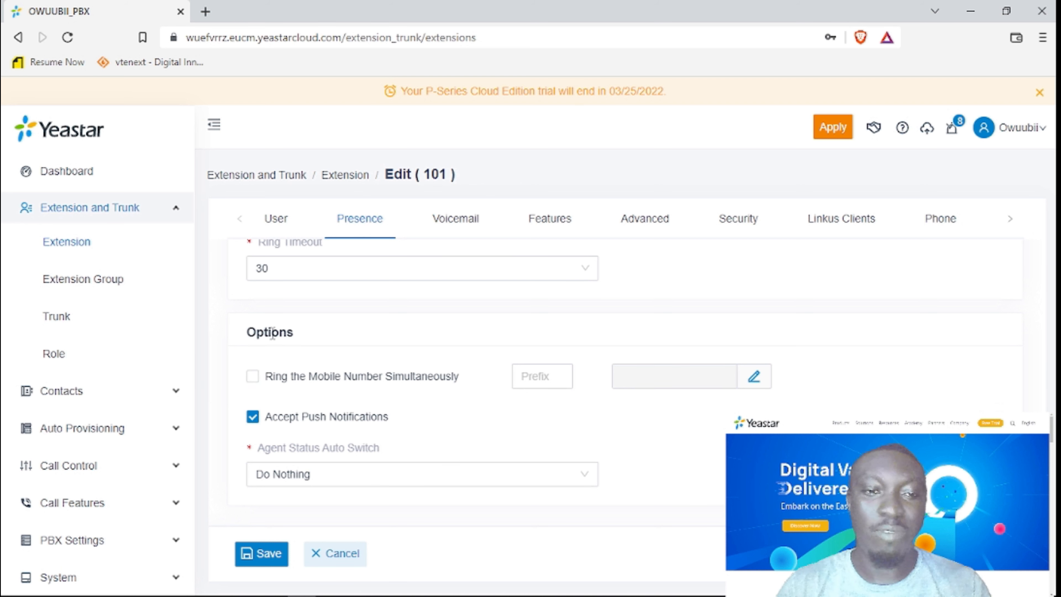
pyautogui.click(253, 377)
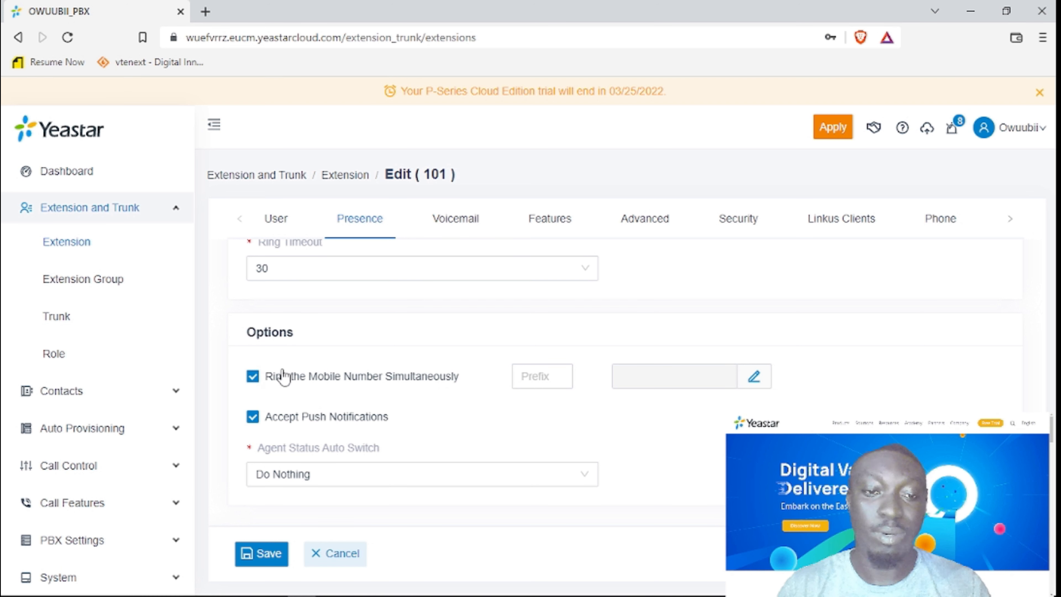
pyautogui.click(251, 381)
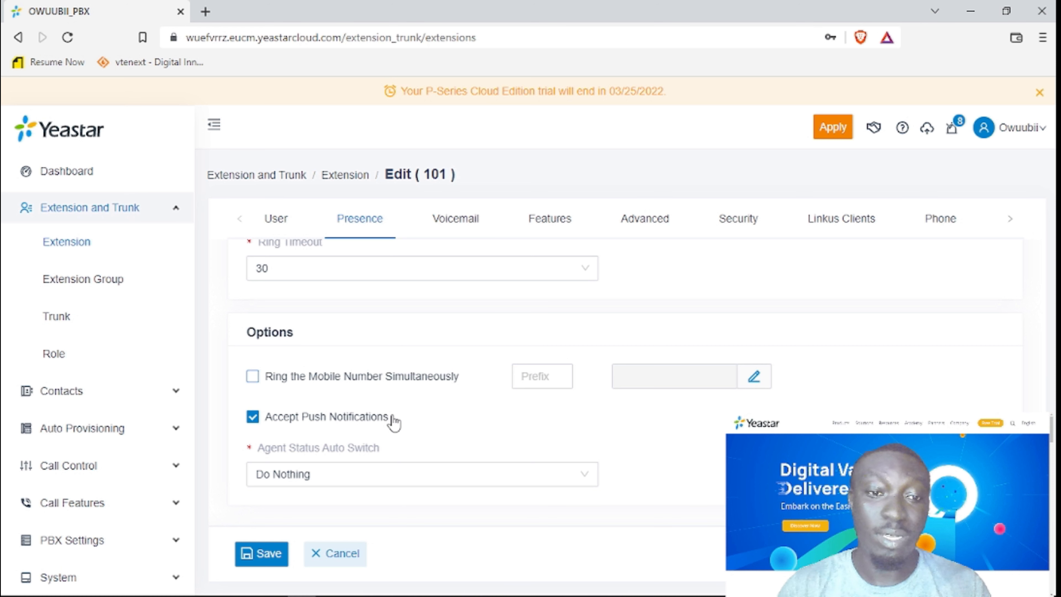
pyautogui.click(332, 476)
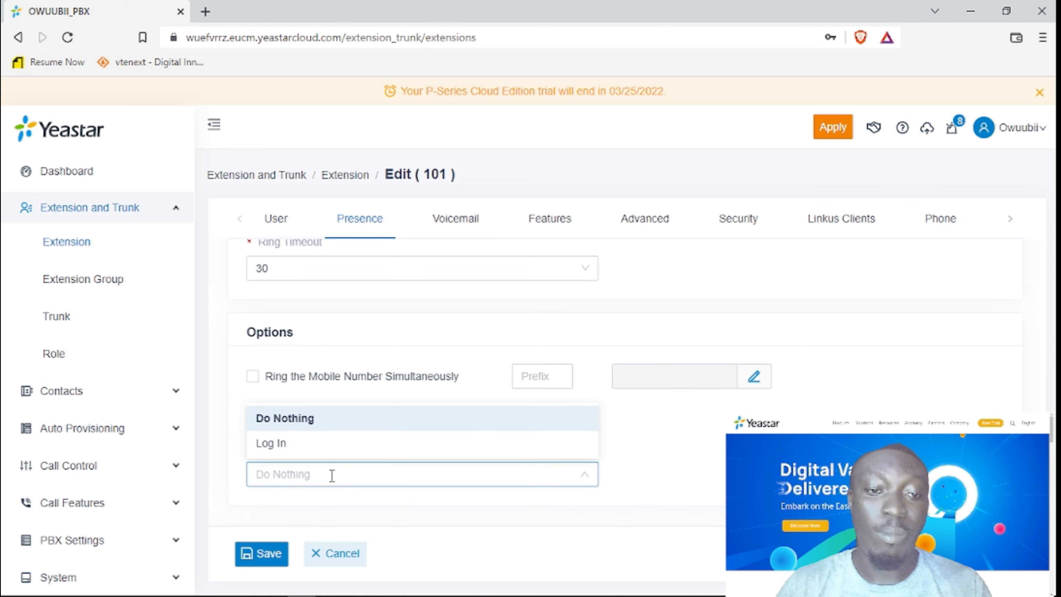
pyautogui.click(475, 482)
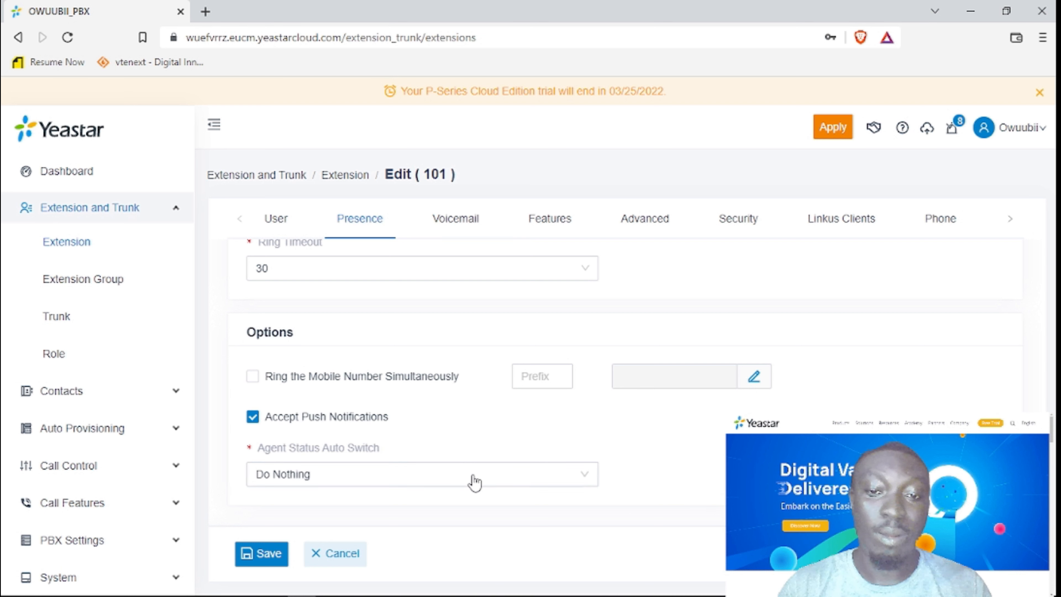
pyautogui.moveTo(338, 455)
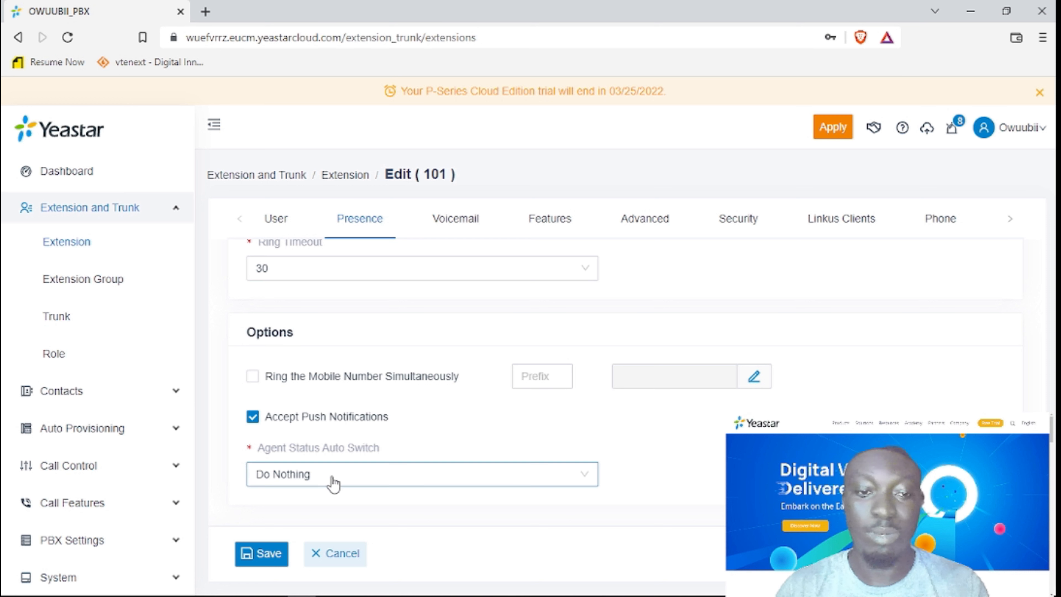
pyautogui.scroll(5, 514, 383)
pyautogui.scroll(5, 513, 391)
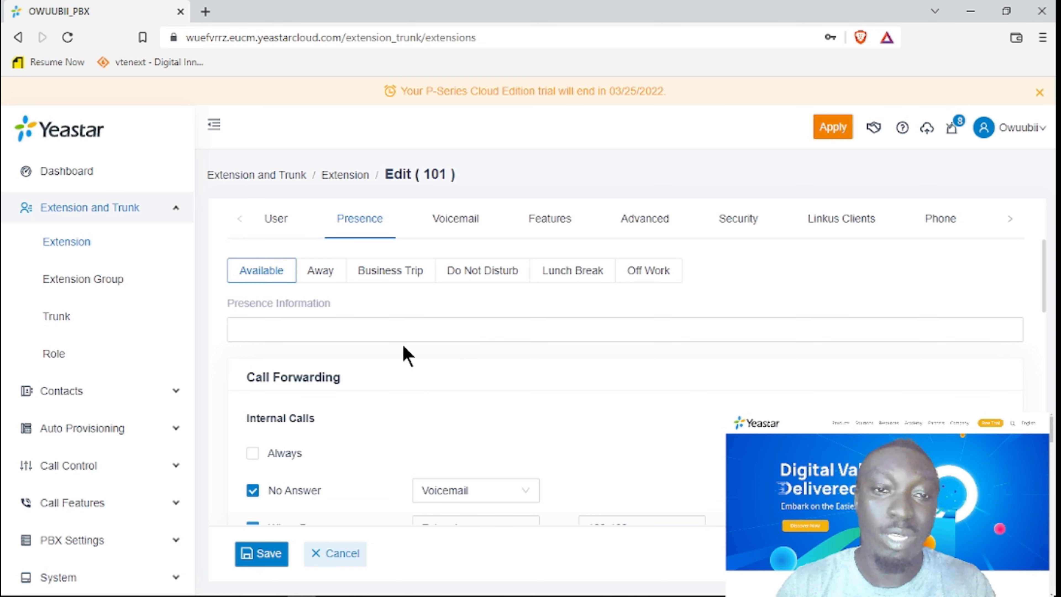
# Open the Voicemail tab, keep PIN Authentication Enabled, and briefly reveal the access PIN.
pyautogui.click(463, 227)
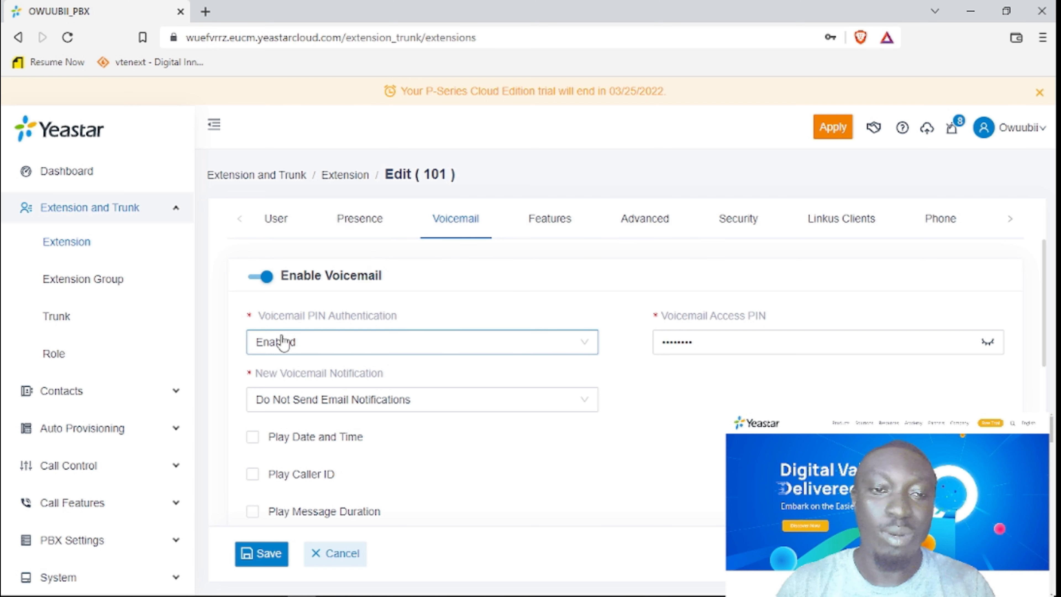
pyautogui.click(401, 343)
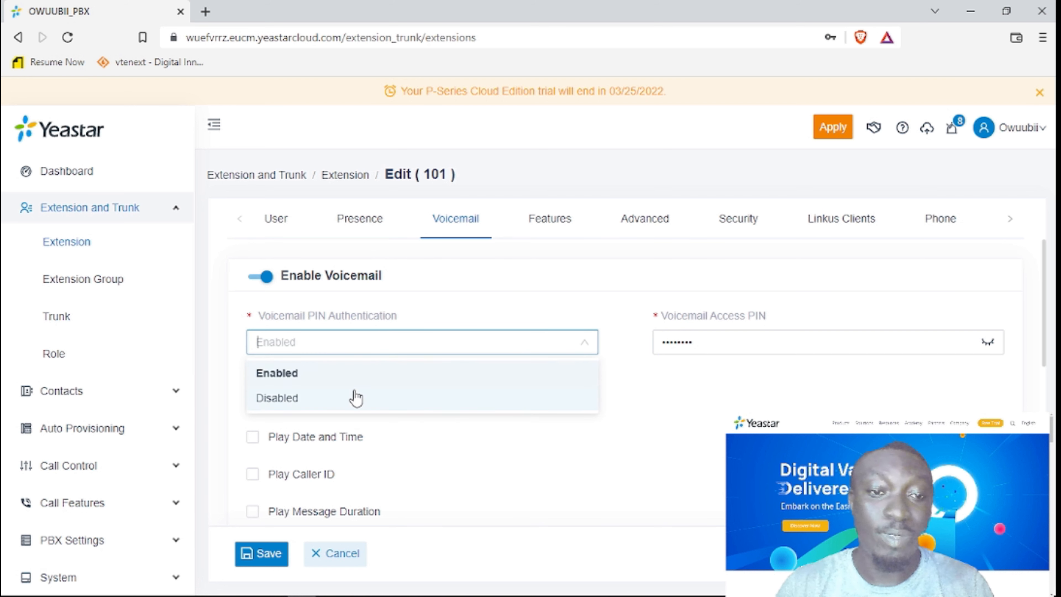
pyautogui.click(429, 316)
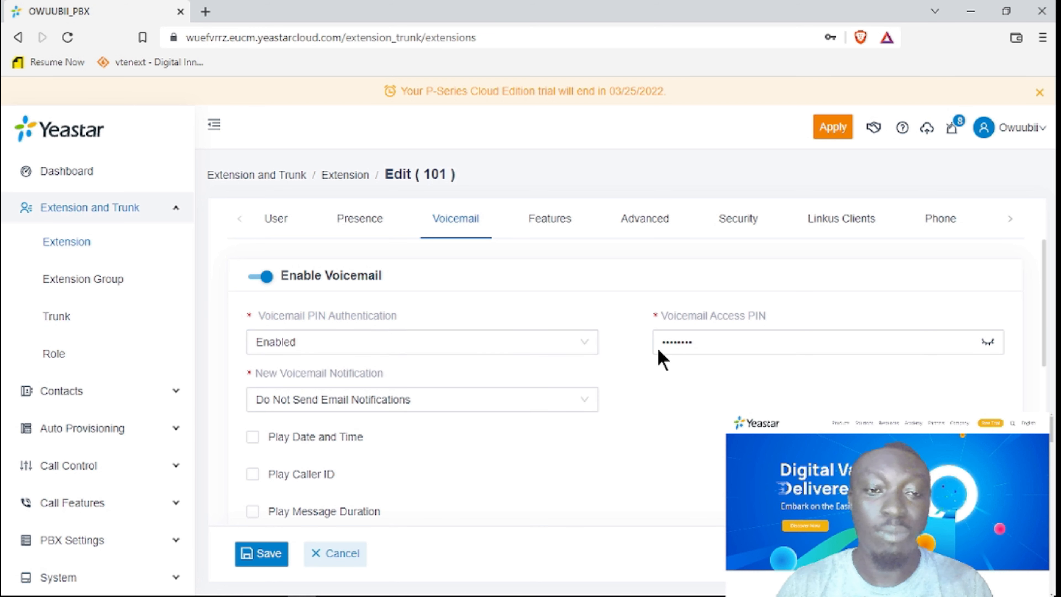
pyautogui.click(991, 347)
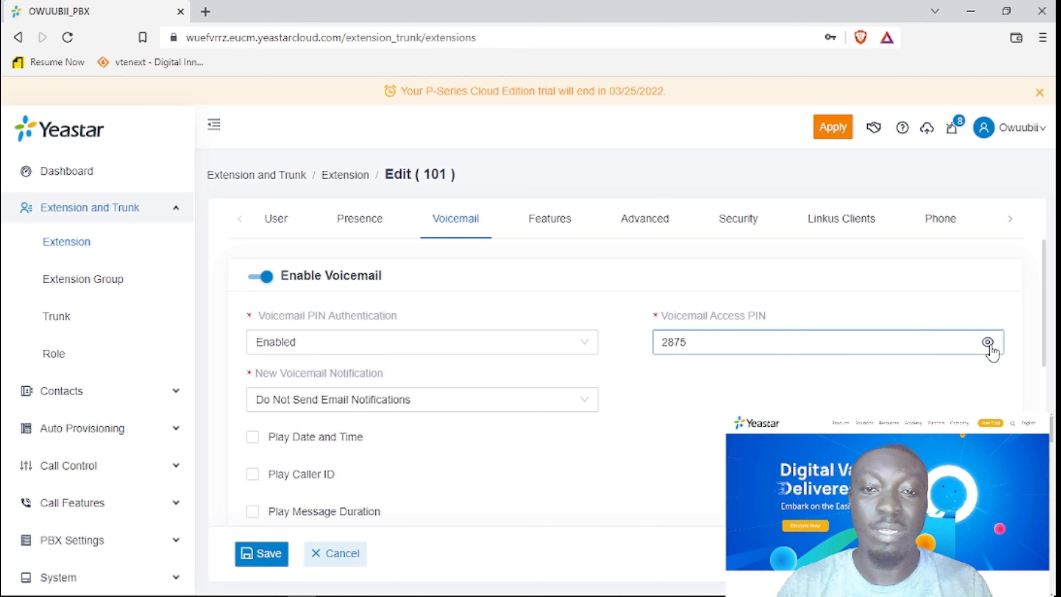
pyautogui.click(991, 347)
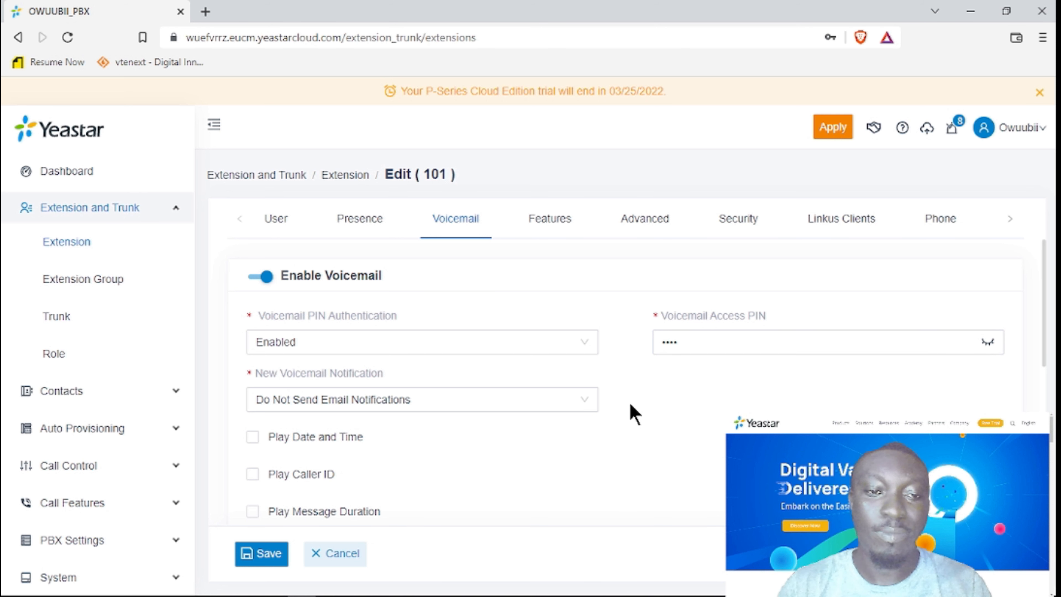
pyautogui.scroll(-2, 634, 413)
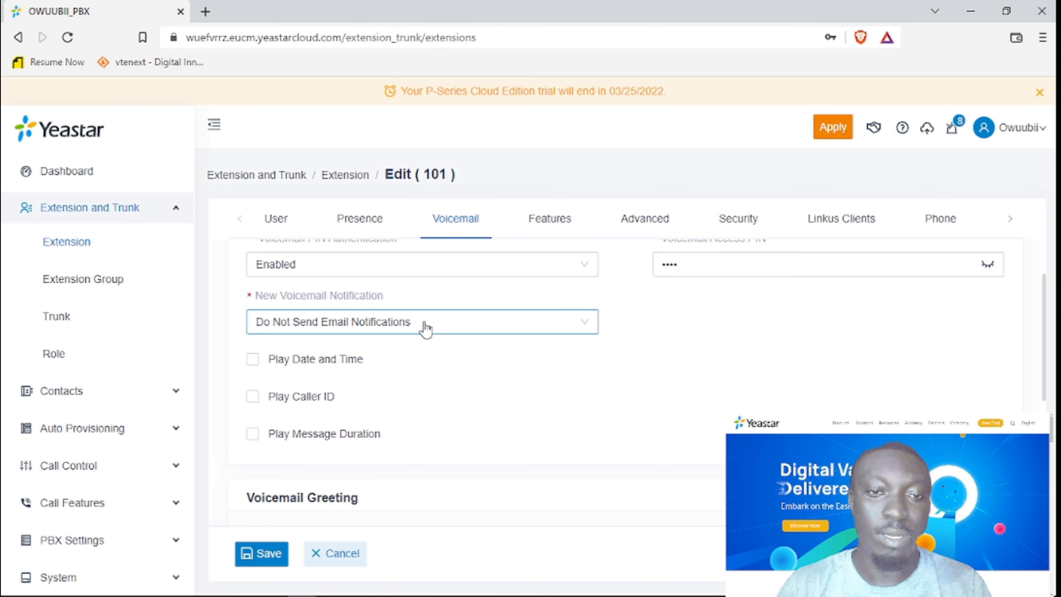
pyautogui.click(426, 328)
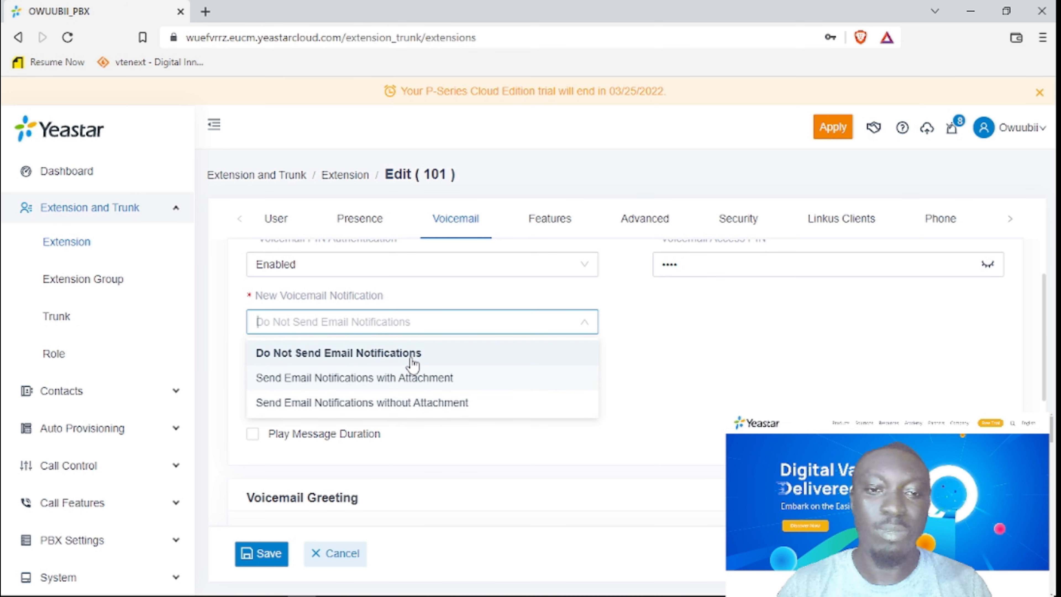
pyautogui.click(694, 343)
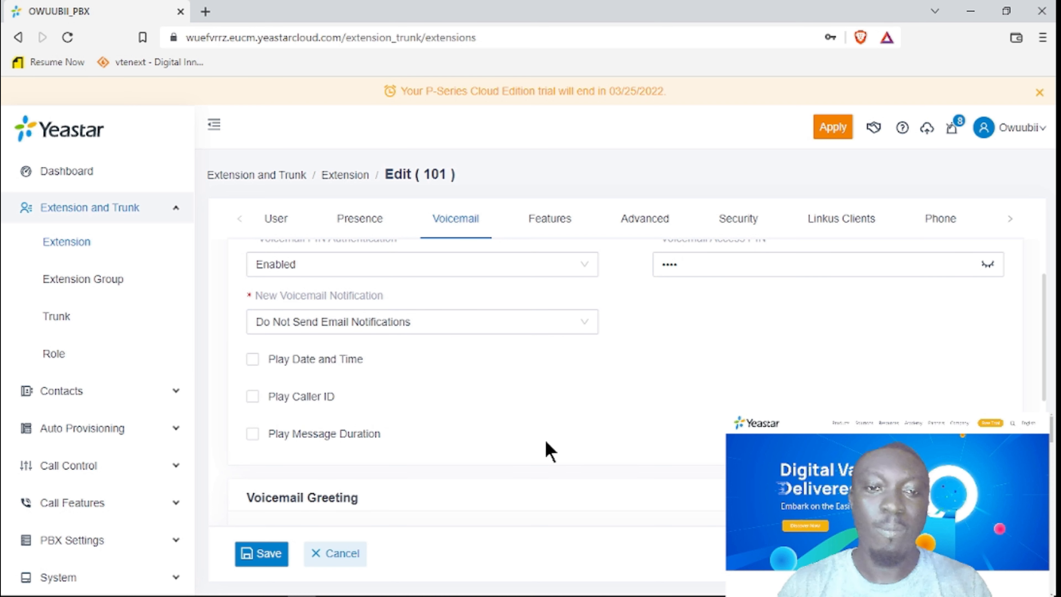
pyautogui.scroll(-2, 285, 290)
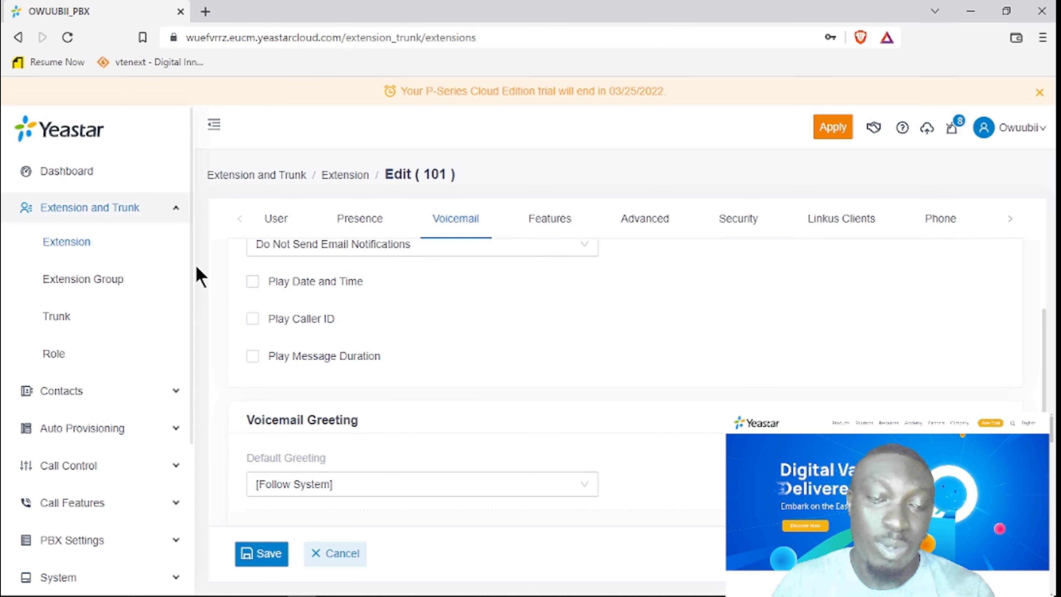
pyautogui.click(252, 281)
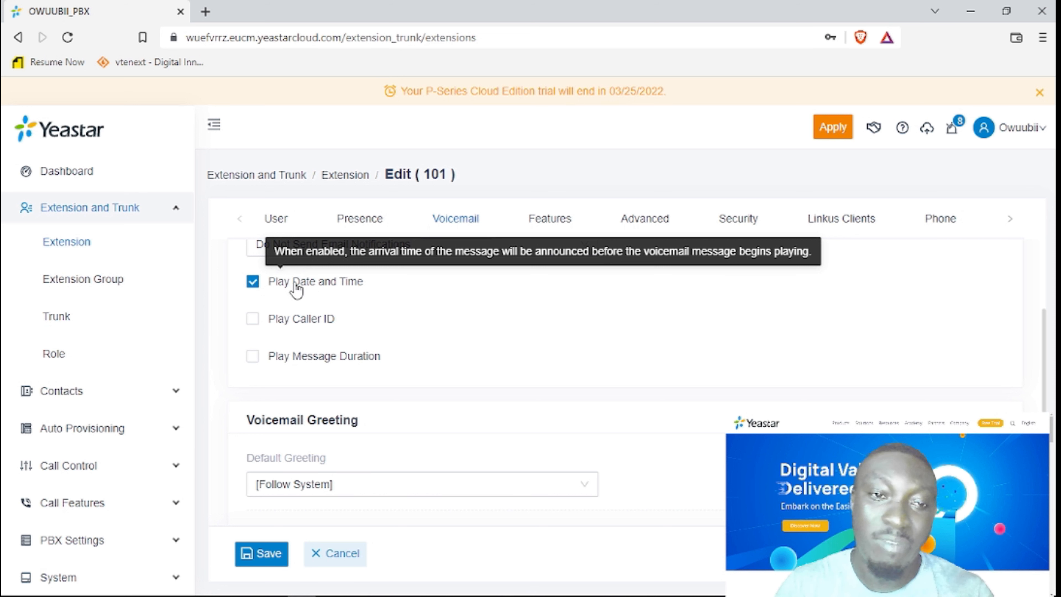
pyautogui.click(253, 283)
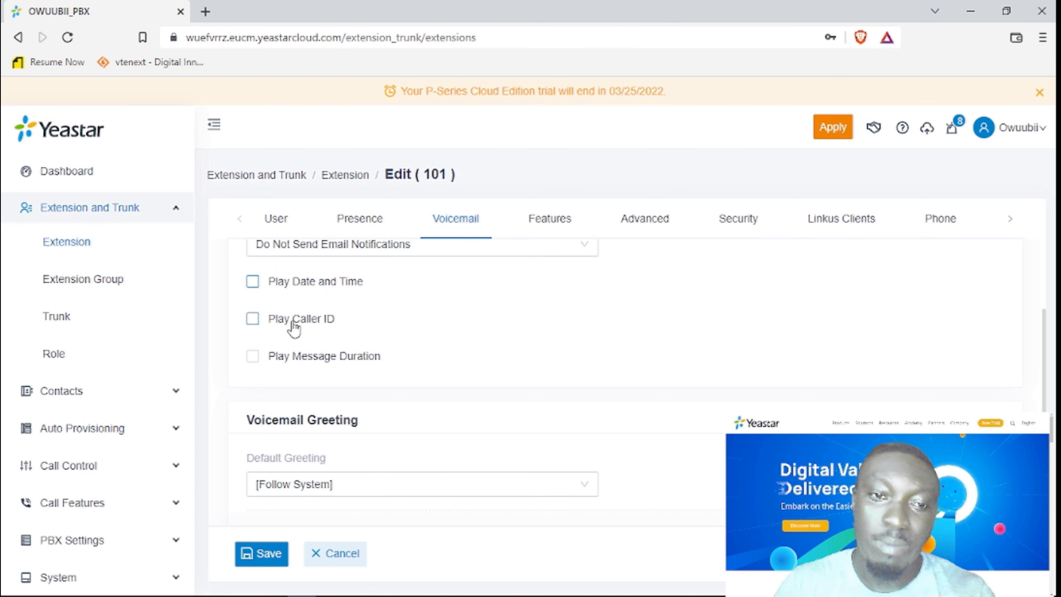
pyautogui.moveTo(301, 329)
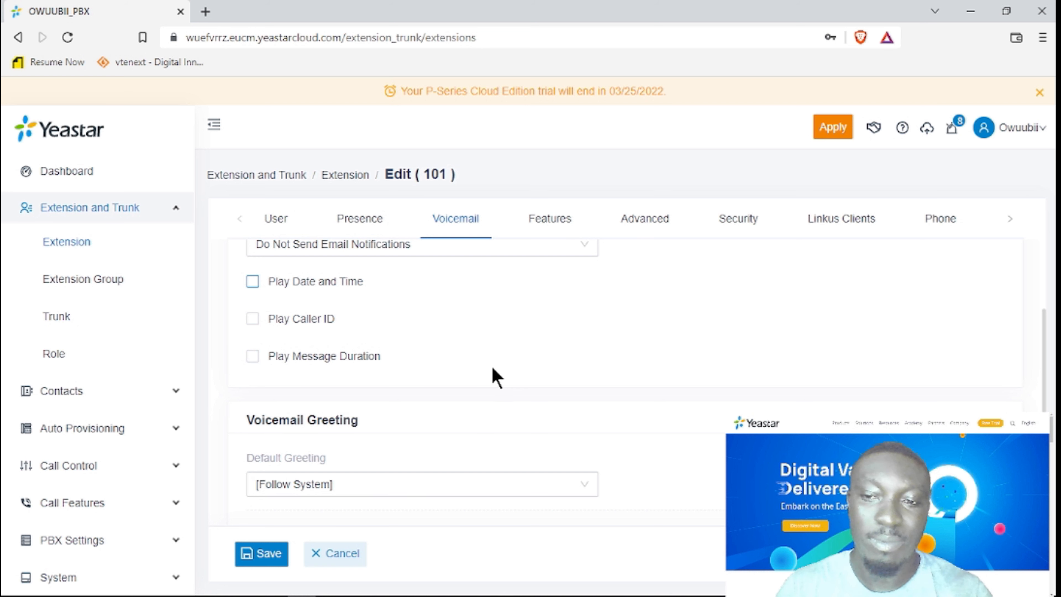
# Leave the Default greeting at Follow System and the Available greeting unchanged.
pyautogui.scroll(-3, 492, 367)
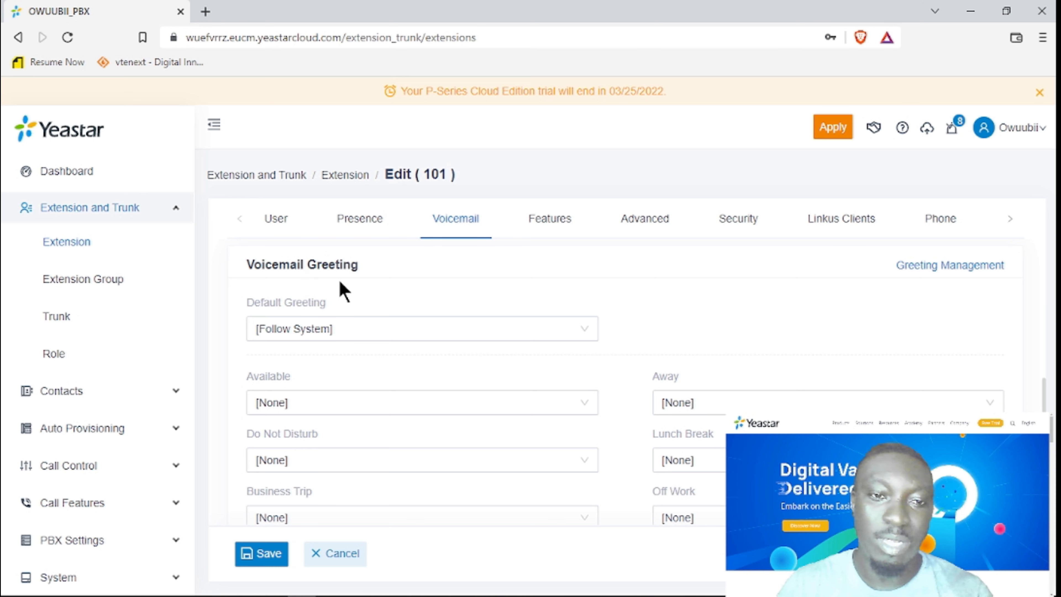
pyautogui.click(342, 329)
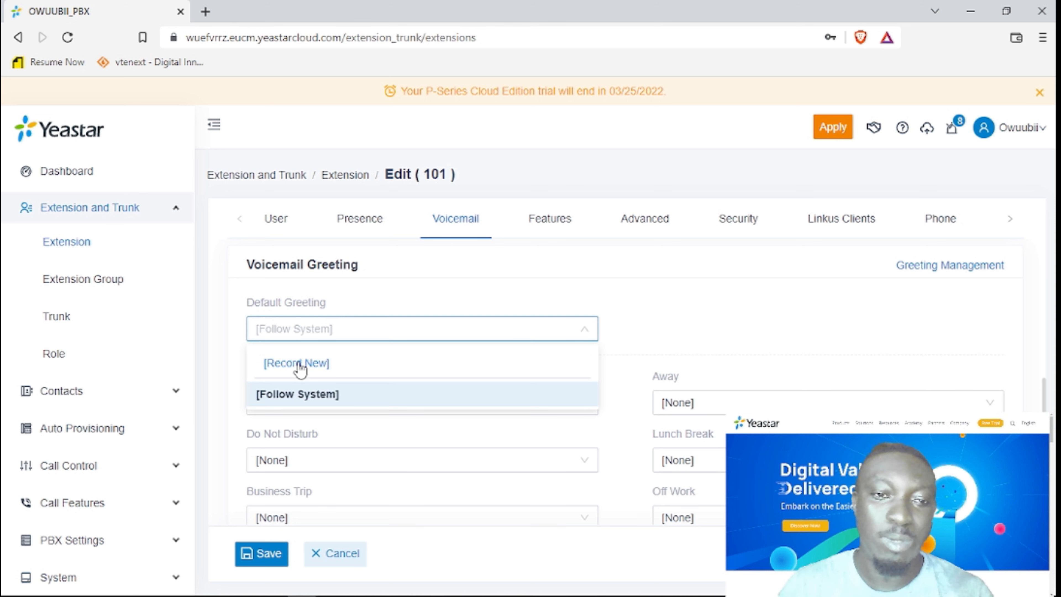
pyautogui.click(225, 351)
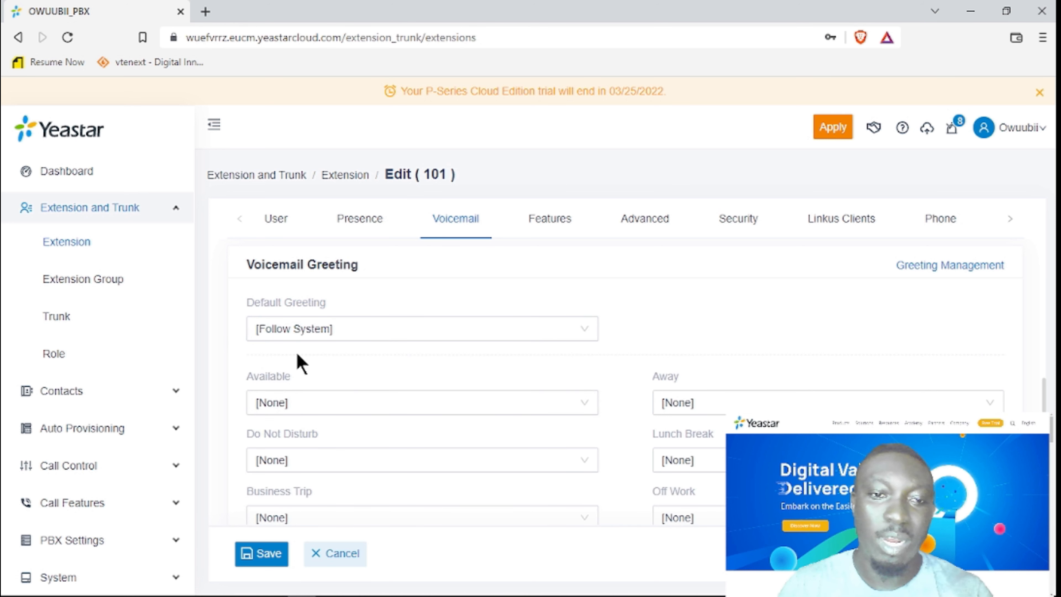
pyautogui.scroll(-1, 322, 351)
pyautogui.click(324, 355)
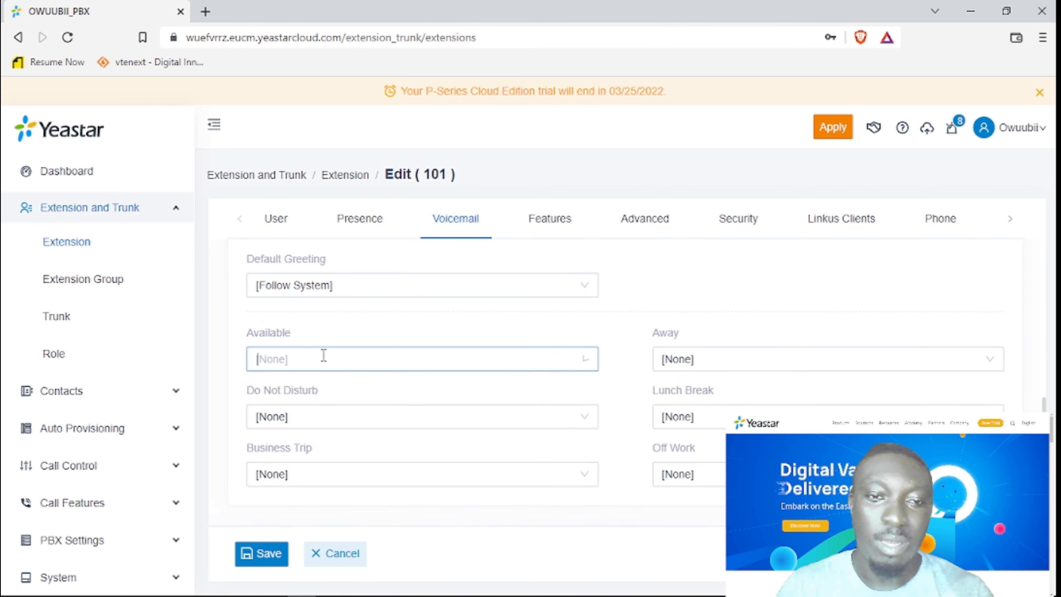
pyautogui.click(231, 381)
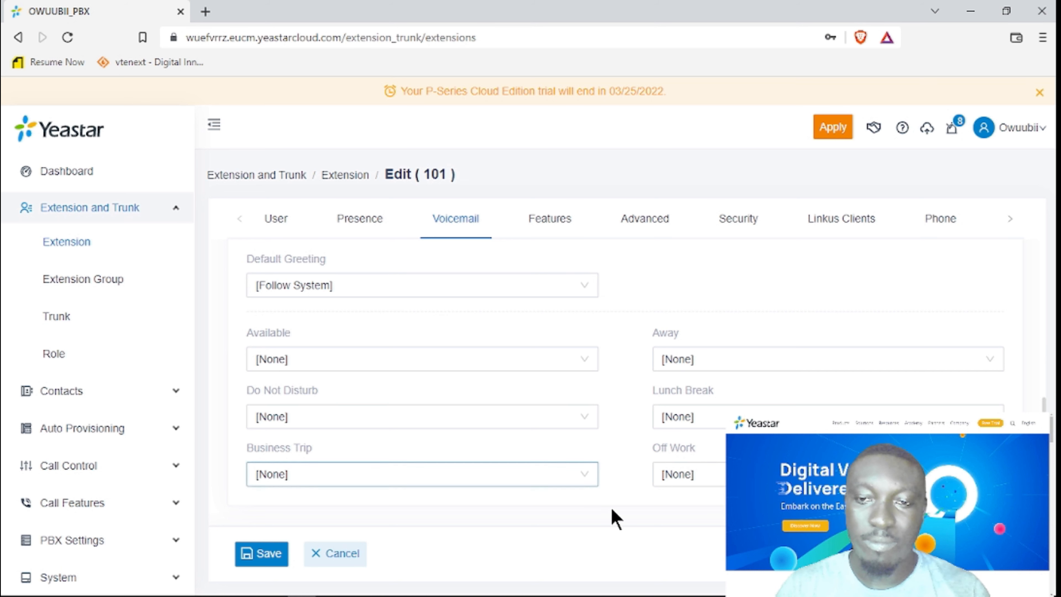
pyautogui.scroll(6, 581, 451)
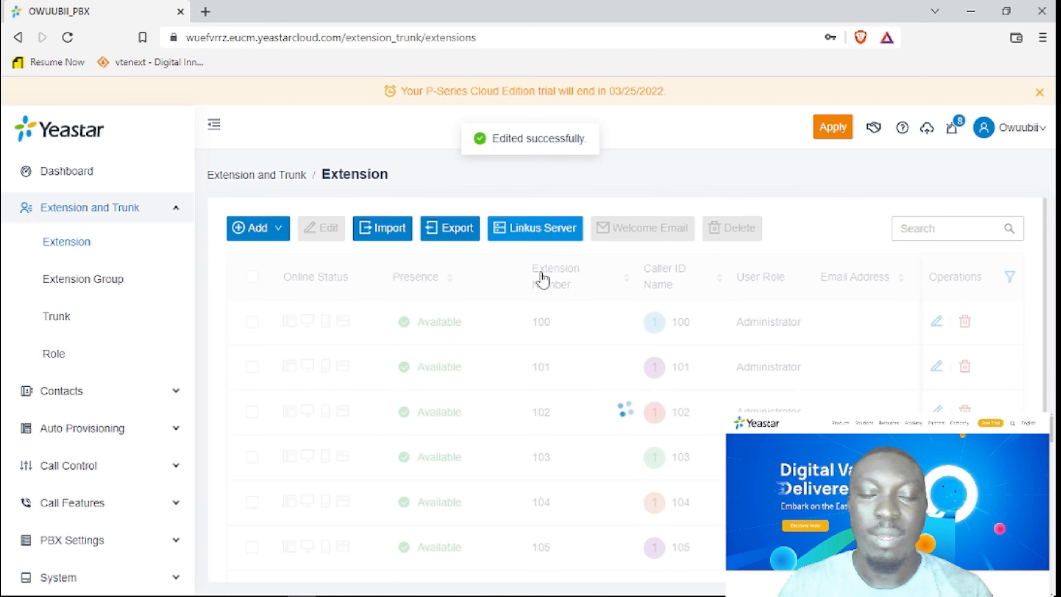
# Open extension 100 and browse its Features, Advanced, Security, Linkus Clients and Phone tabs.
pyautogui.click(936, 323)
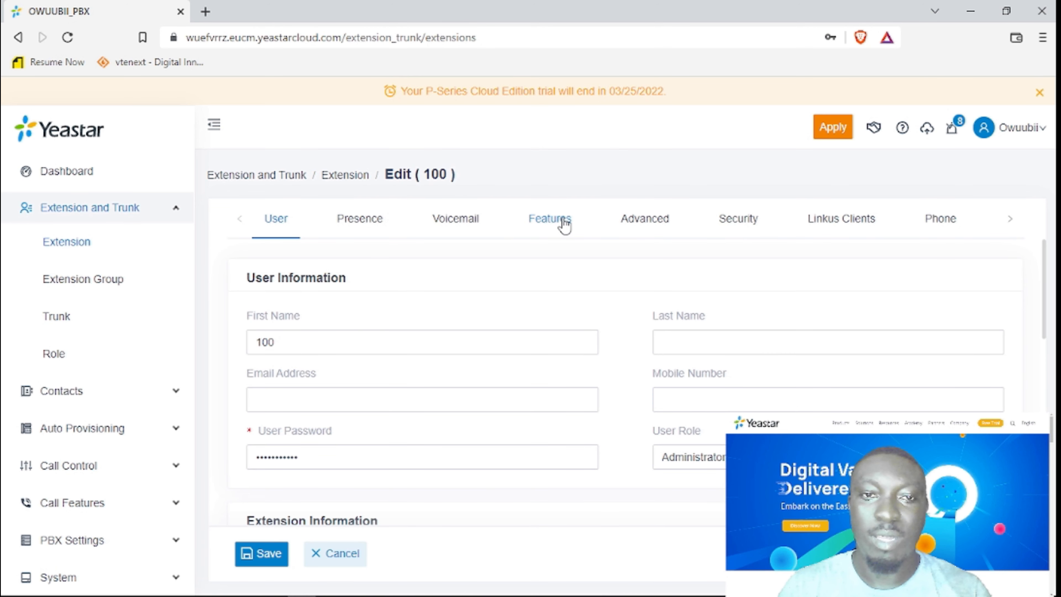
pyautogui.click(563, 224)
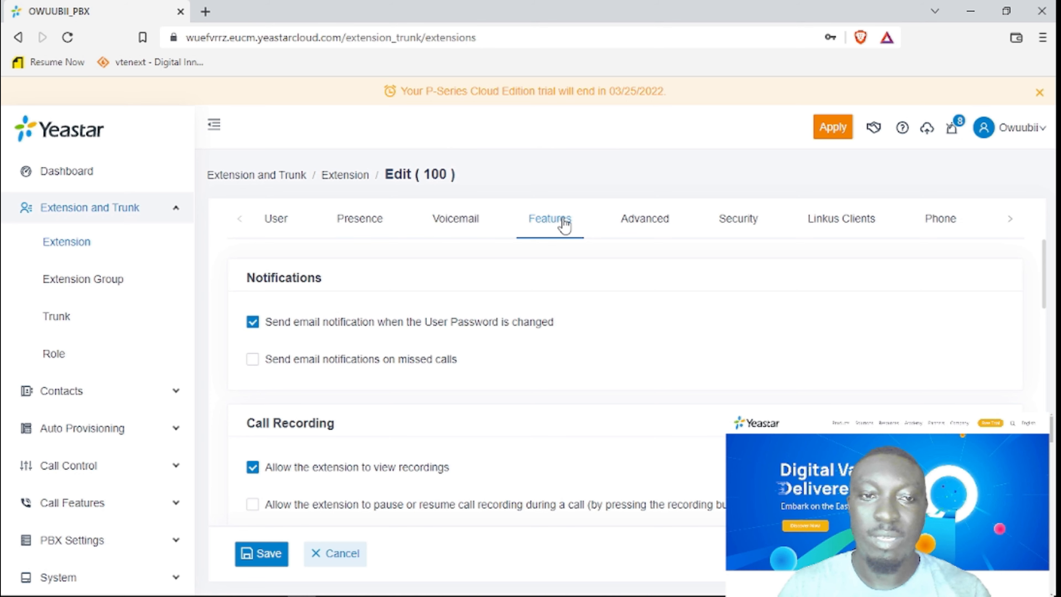
pyautogui.scroll(-5, 520, 390)
pyautogui.scroll(-5, 522, 391)
pyautogui.scroll(7, 523, 390)
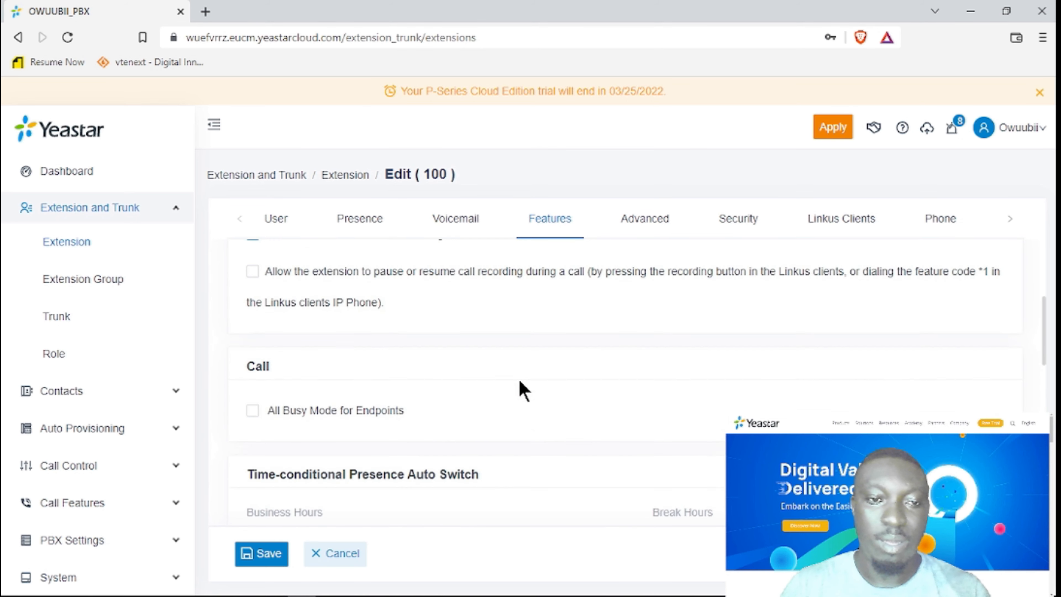
pyautogui.scroll(3, 522, 390)
pyautogui.click(661, 221)
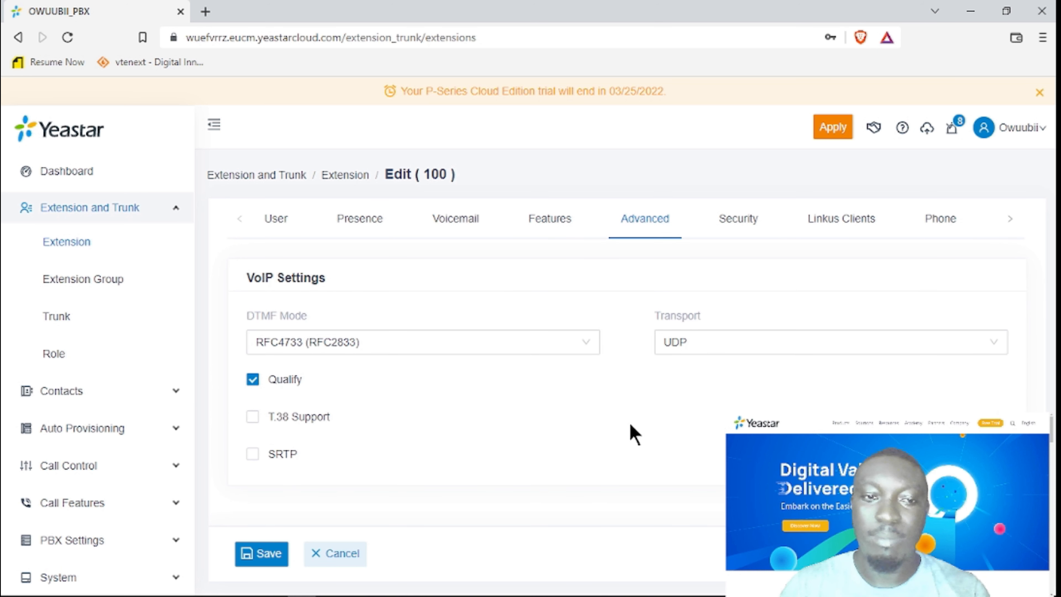
pyautogui.click(737, 226)
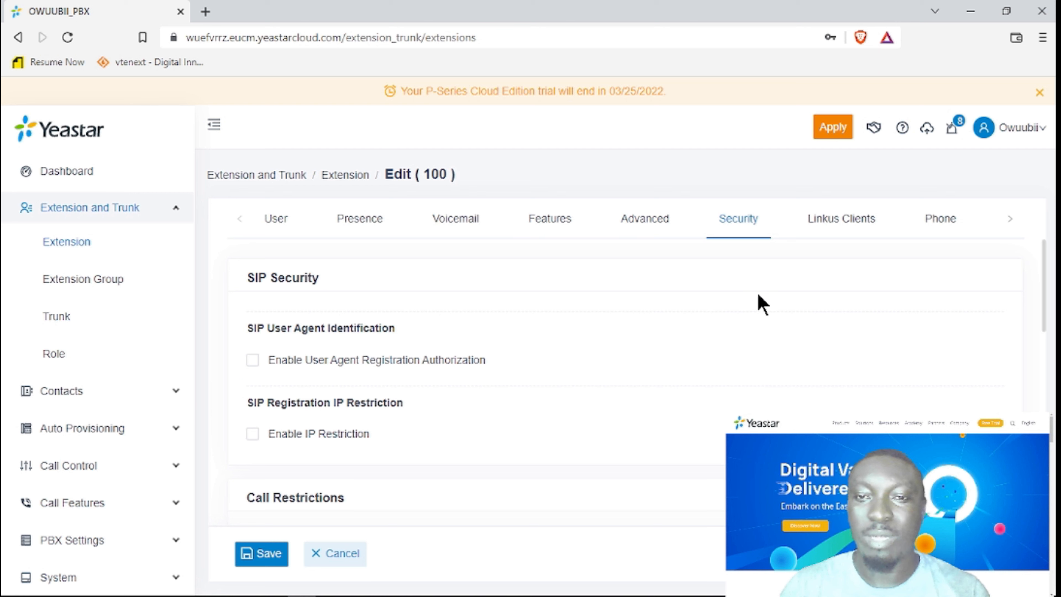
pyautogui.scroll(-5, 742, 372)
pyautogui.scroll(5, 745, 373)
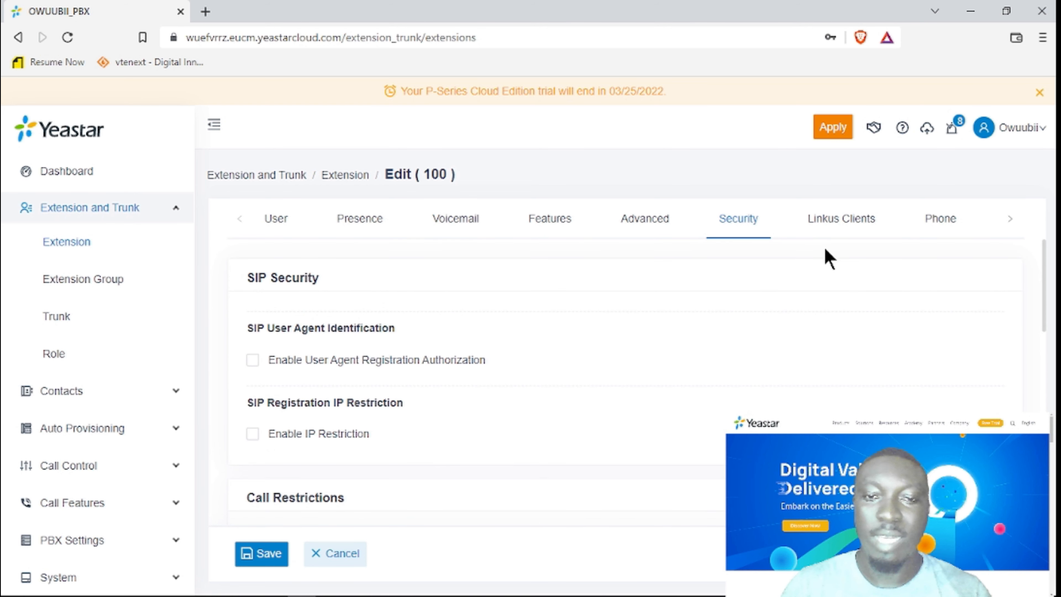
pyautogui.click(843, 226)
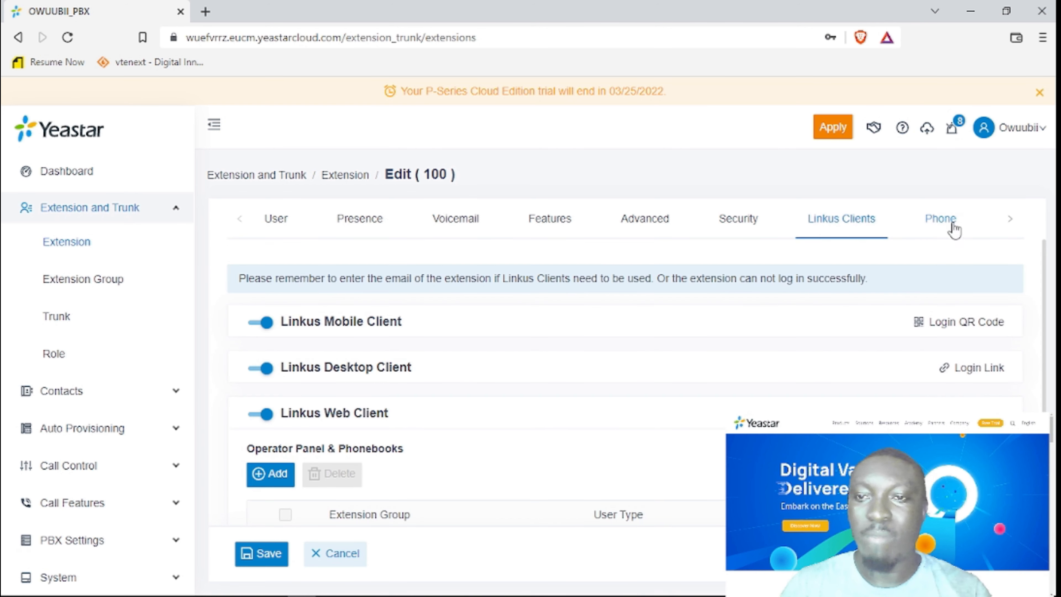
pyautogui.scroll(-2, 947, 393)
pyautogui.scroll(2, 933, 272)
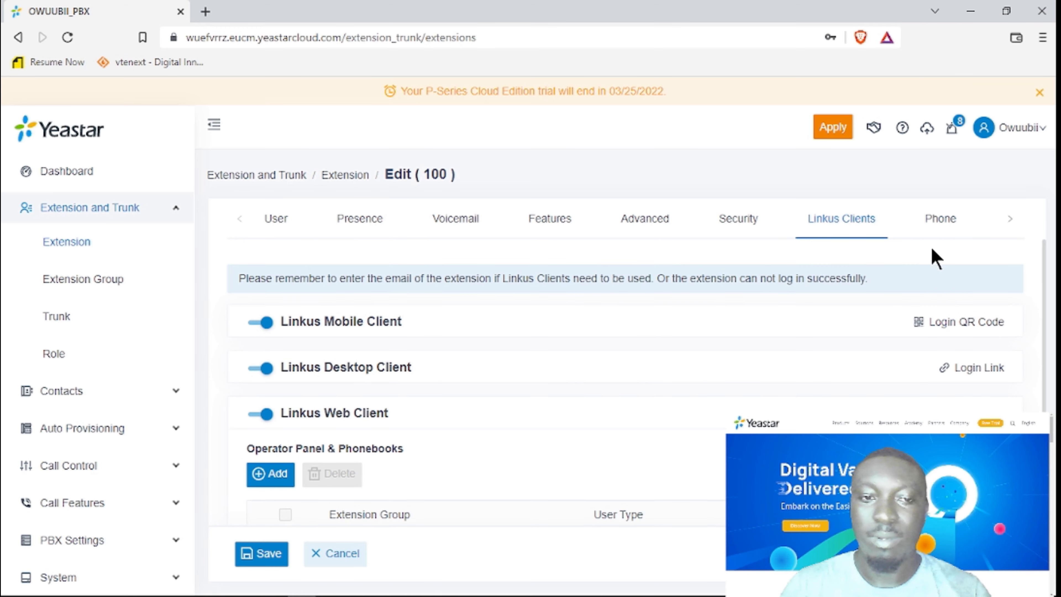
pyautogui.click(938, 224)
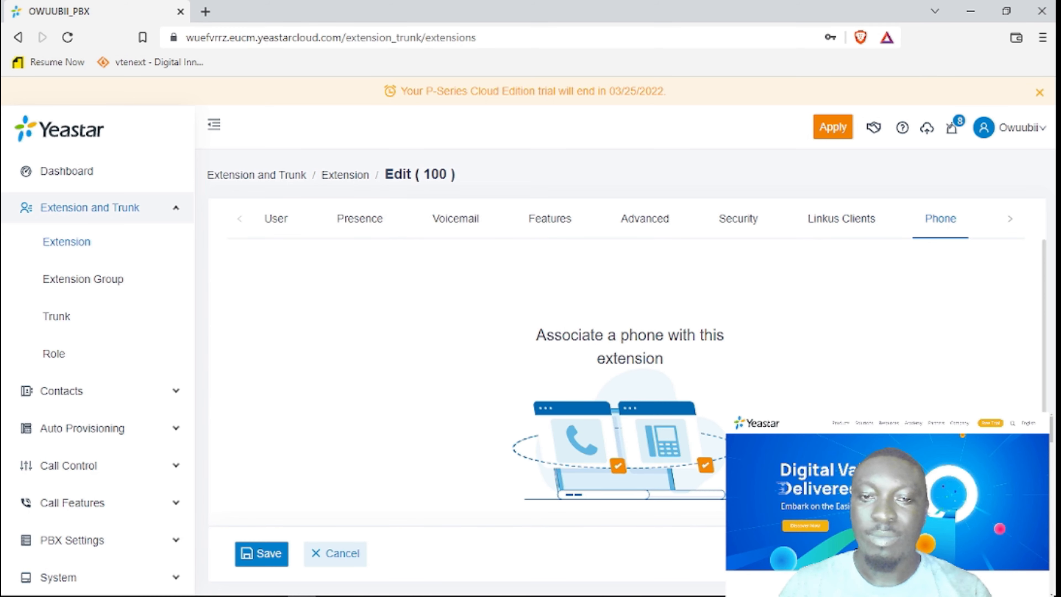
pyautogui.scroll(-2, 410, 297)
# Return to the User tab and apply the pending configuration changes.
pyautogui.click(277, 221)
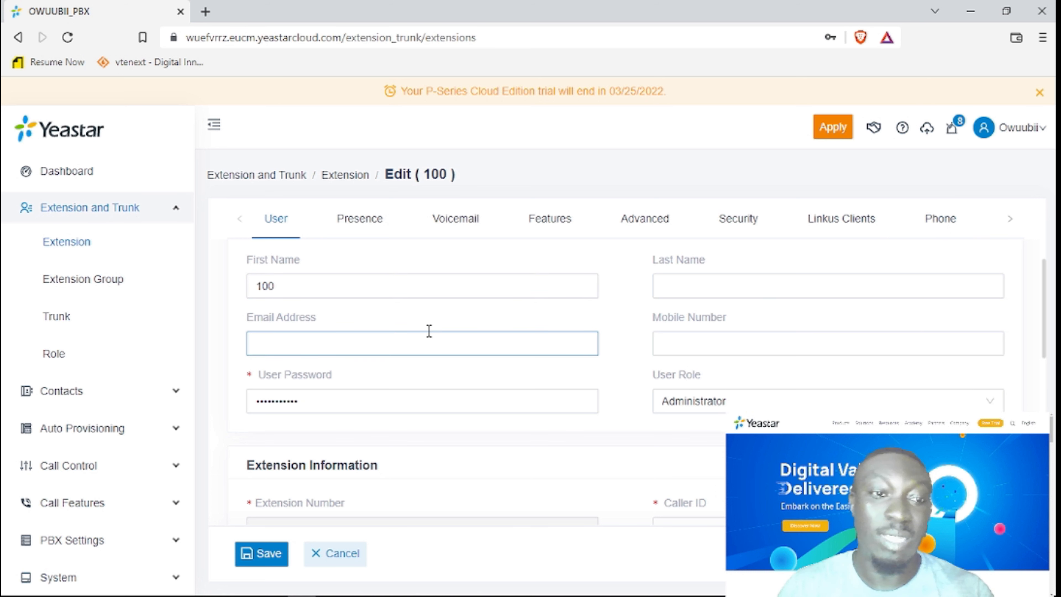
pyautogui.scroll(-4, 438, 327)
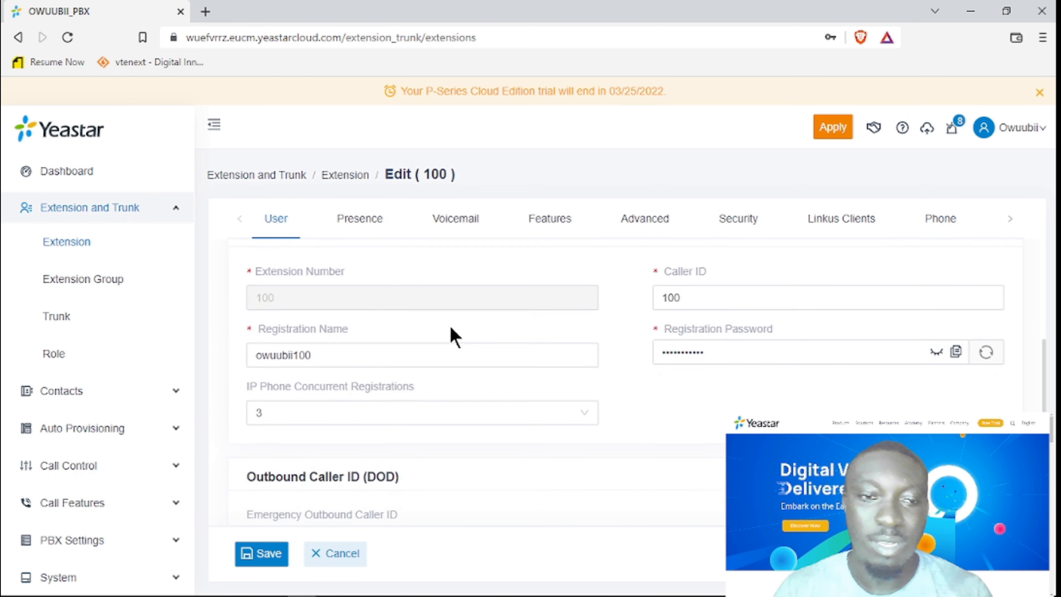
pyautogui.scroll(-4, 493, 372)
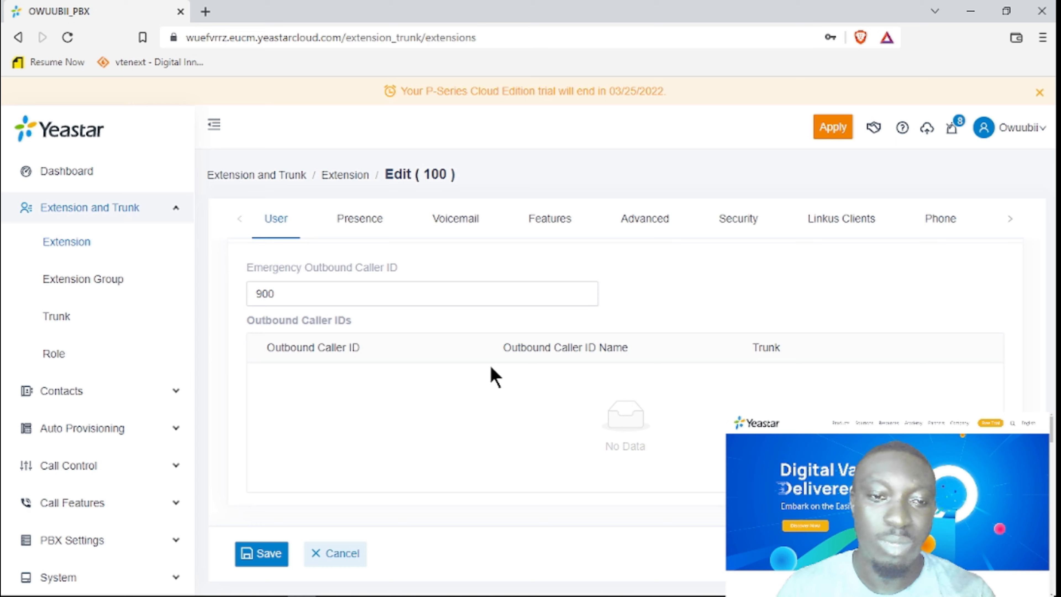
pyautogui.scroll(8, 493, 374)
pyautogui.scroll(2, 495, 376)
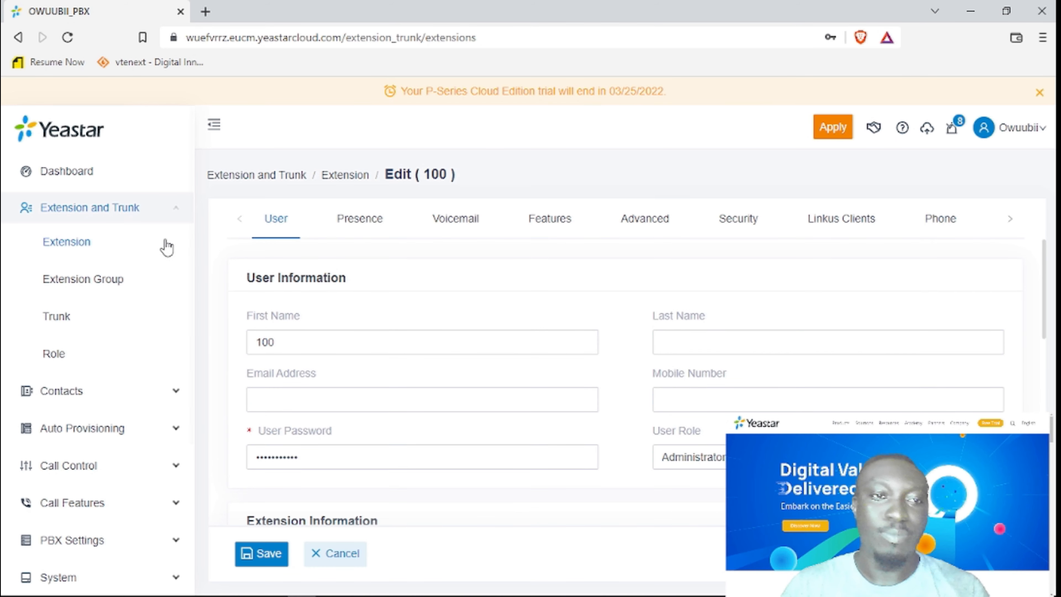
pyautogui.click(834, 133)
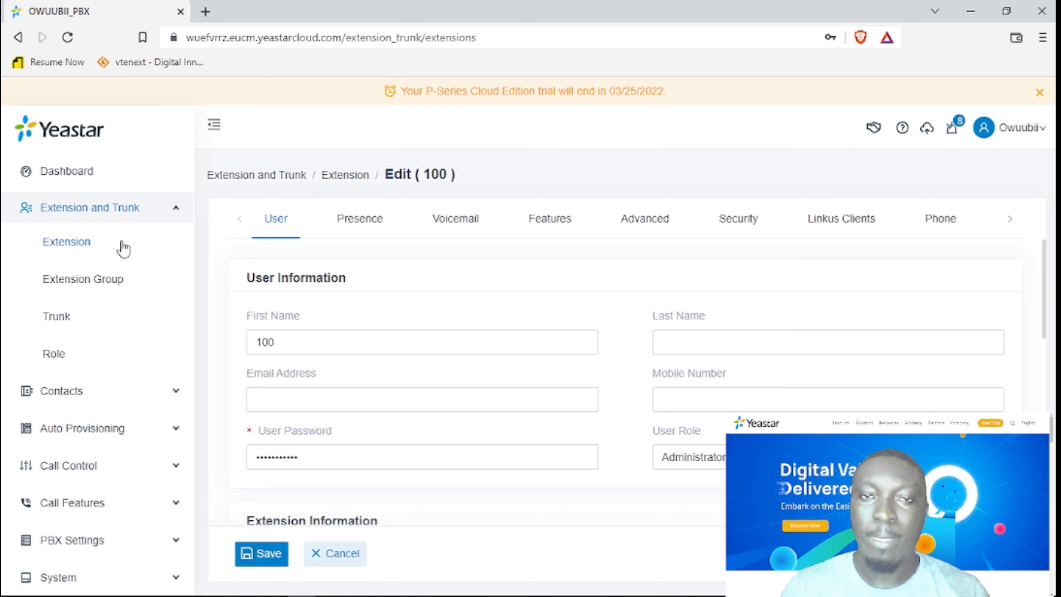
# Go from the Dashboard through Extension and Trunk to the Extension list and dismiss the trial notice.
pyautogui.click(82, 250)
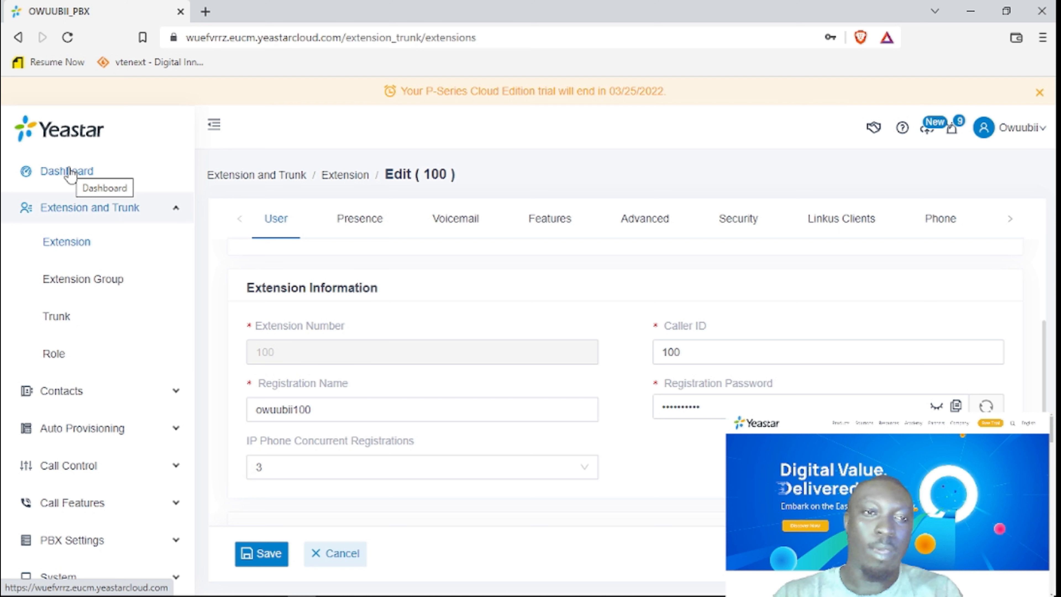
pyautogui.click(70, 175)
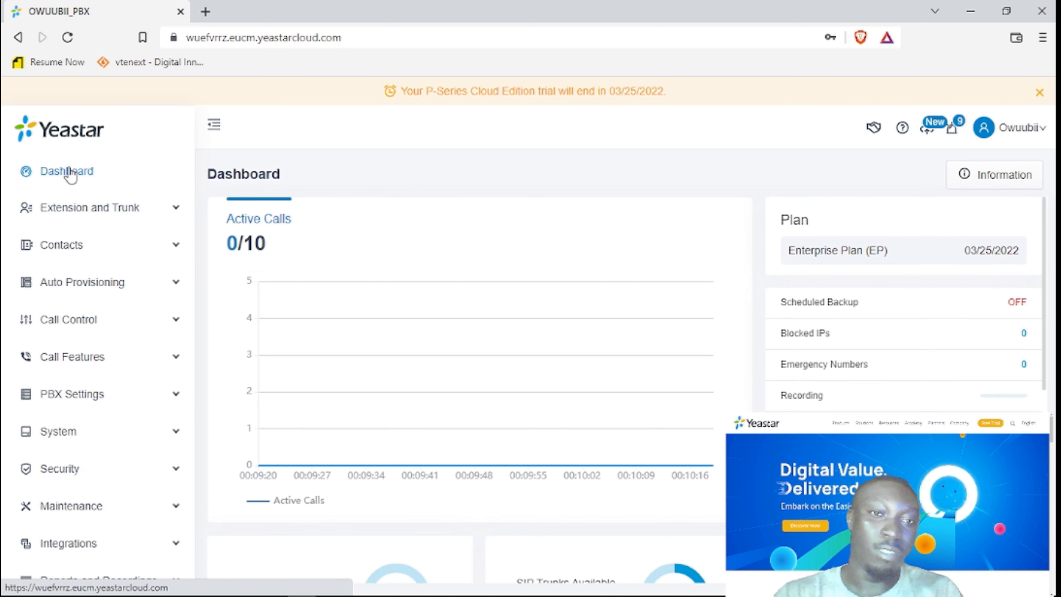
pyautogui.click(89, 212)
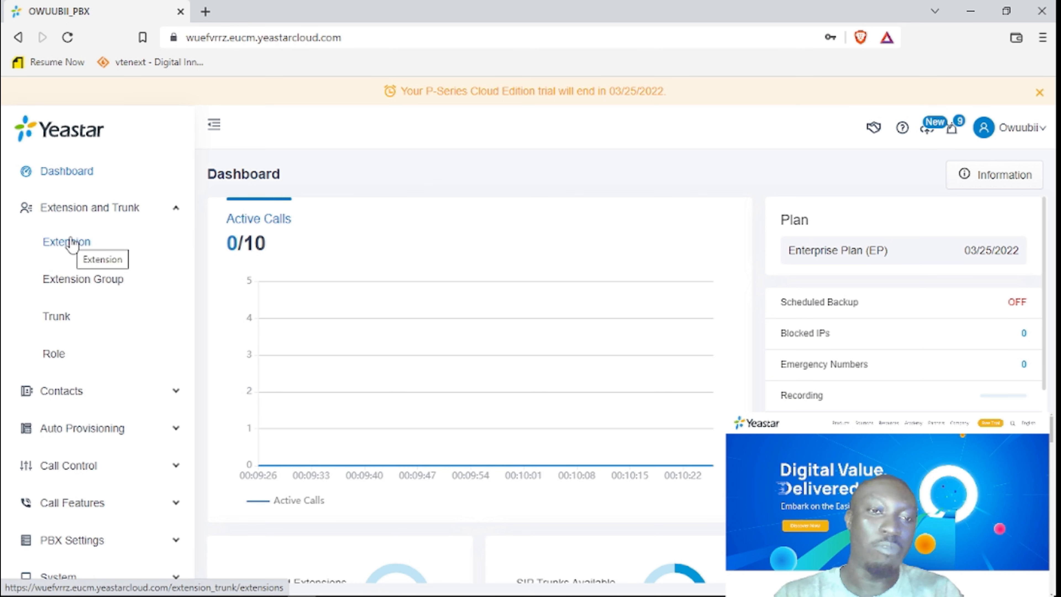
pyautogui.click(71, 245)
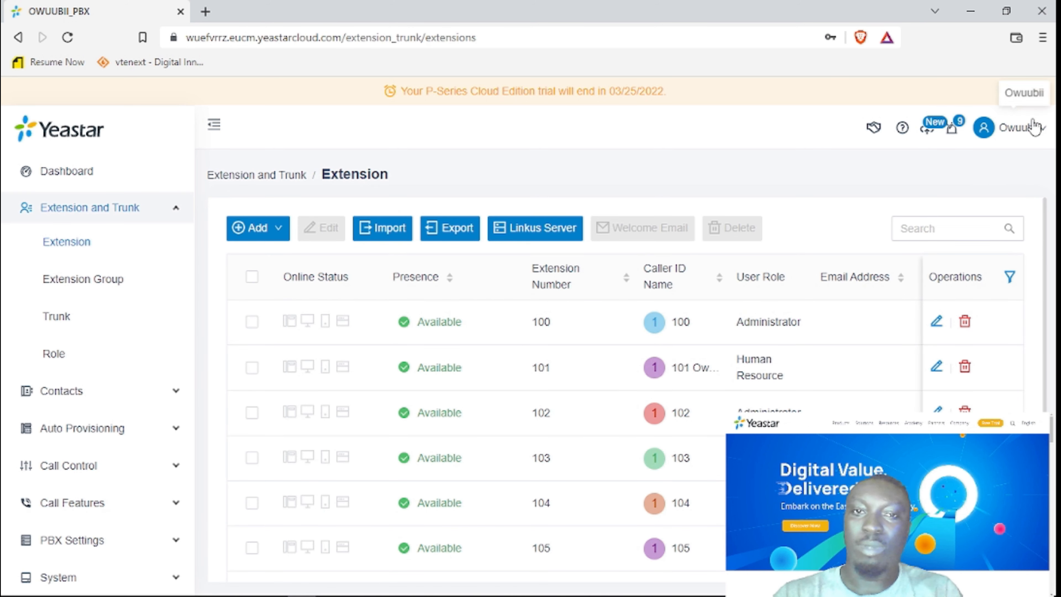
pyautogui.click(1040, 92)
pyautogui.moveTo(1044, 262); pyautogui.dragTo(1046, 238)
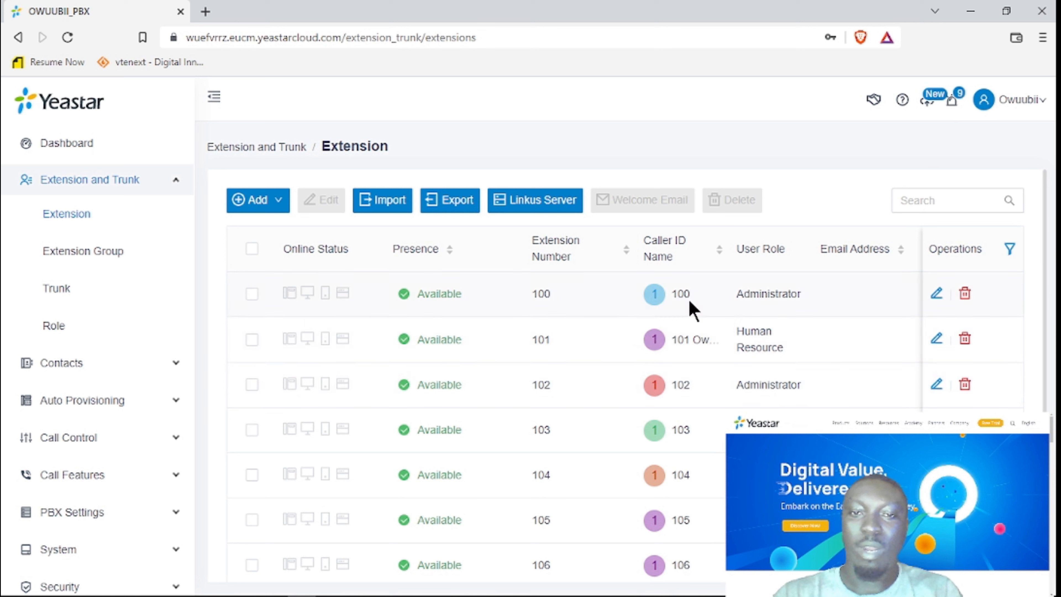
# Open extension 100 and reveal its registration password in plain text.
pyautogui.click(936, 296)
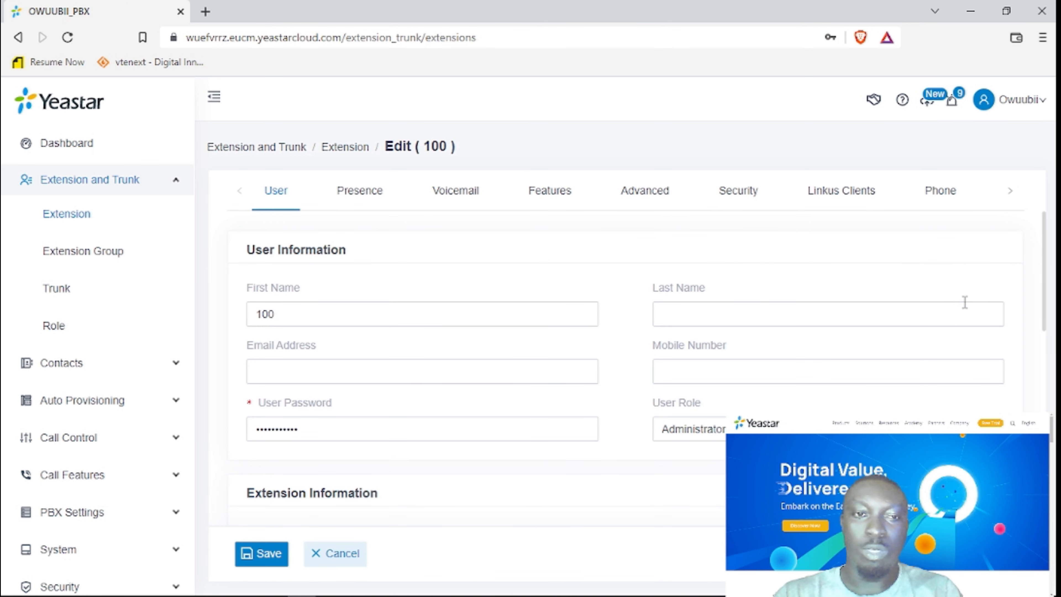
pyautogui.scroll(-3, 1031, 312)
pyautogui.scroll(-3, 1030, 311)
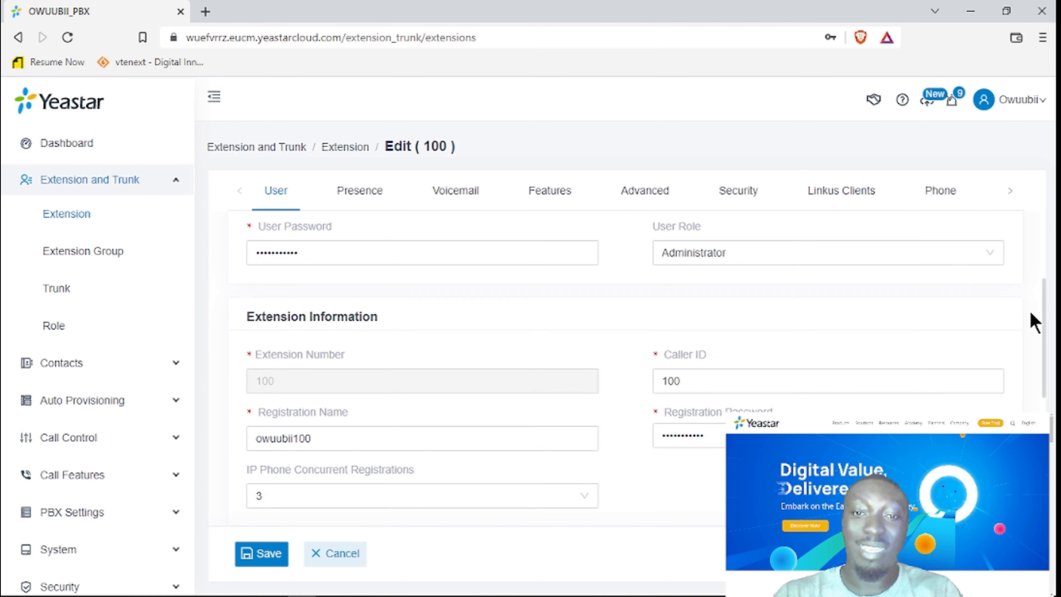
pyautogui.moveTo(732, 284)
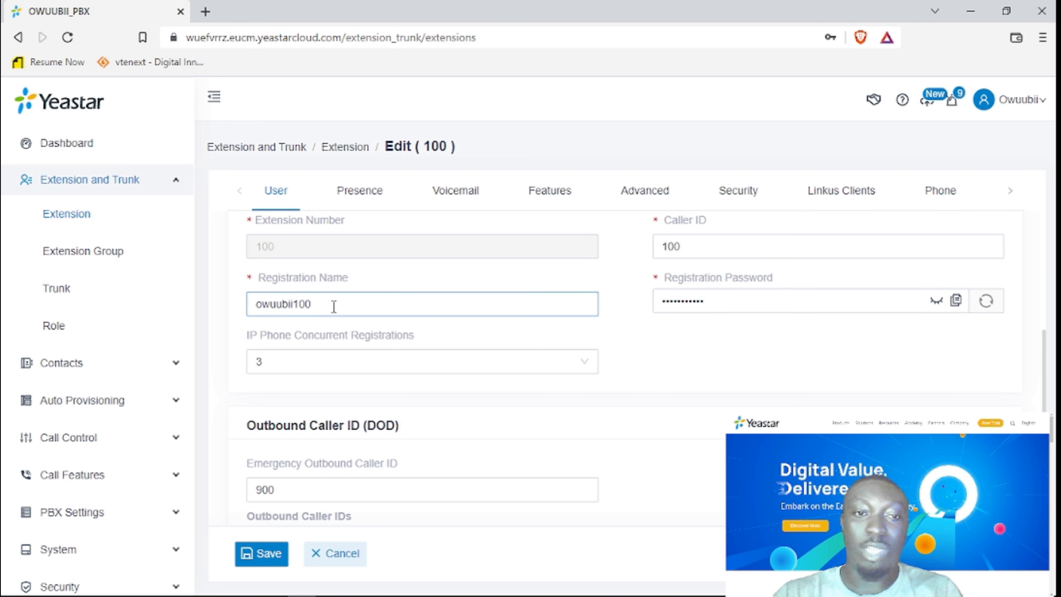
pyautogui.click(752, 302)
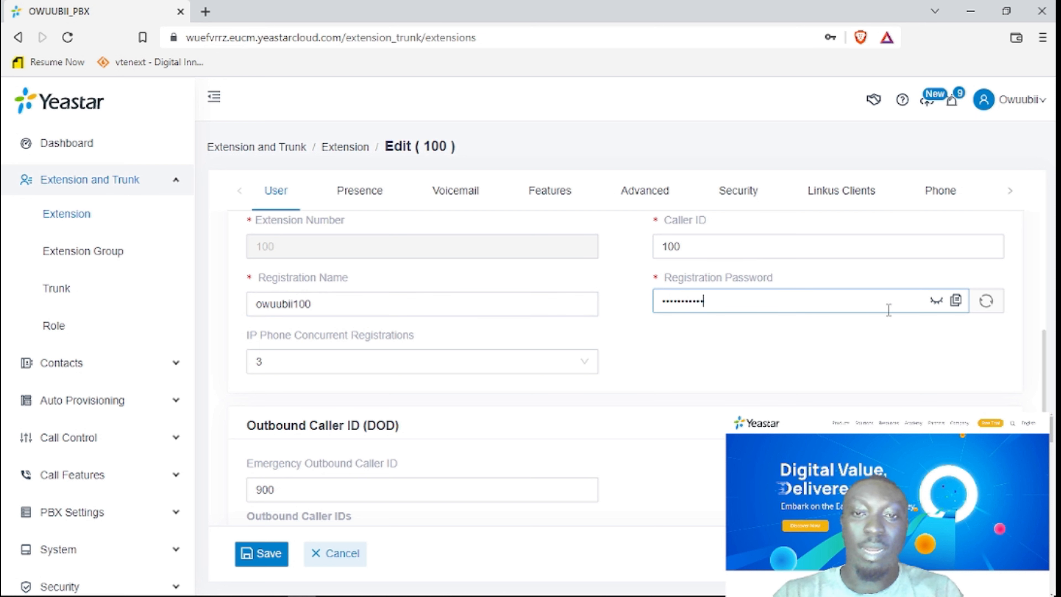
pyautogui.click(937, 301)
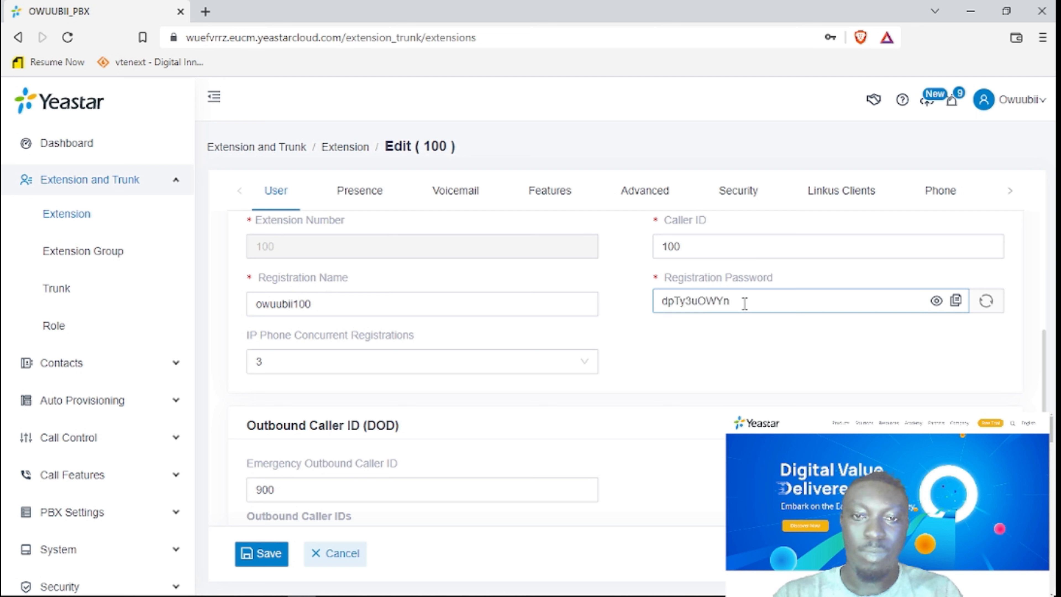
pyautogui.click(430, 303)
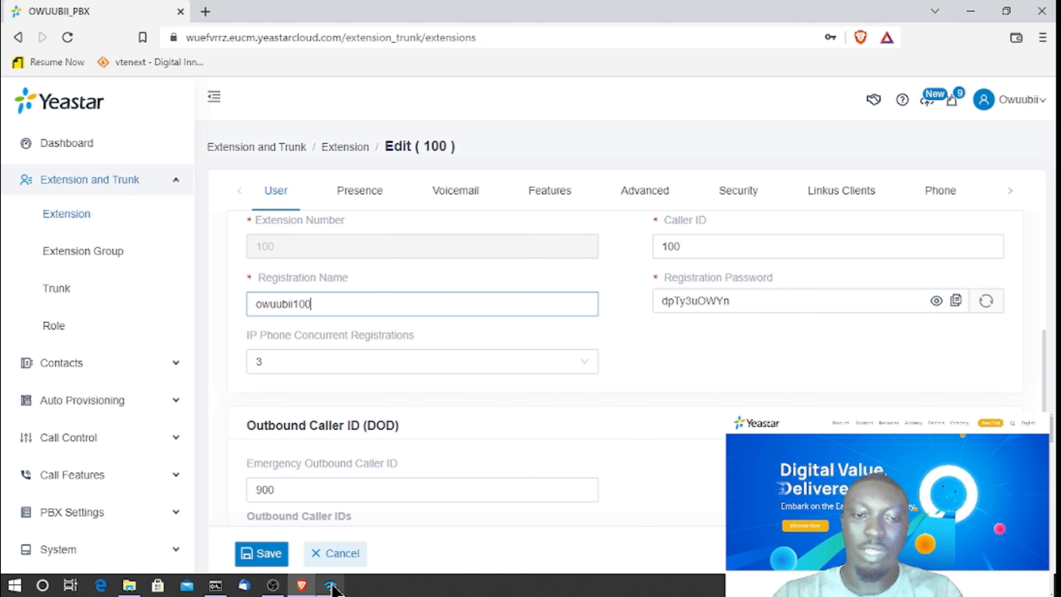
# Launch 3CXPhone and start adding a new account from its settings.
pyautogui.click(333, 587)
pyautogui.moveTo(301, 122); pyautogui.dragTo(623, 172)
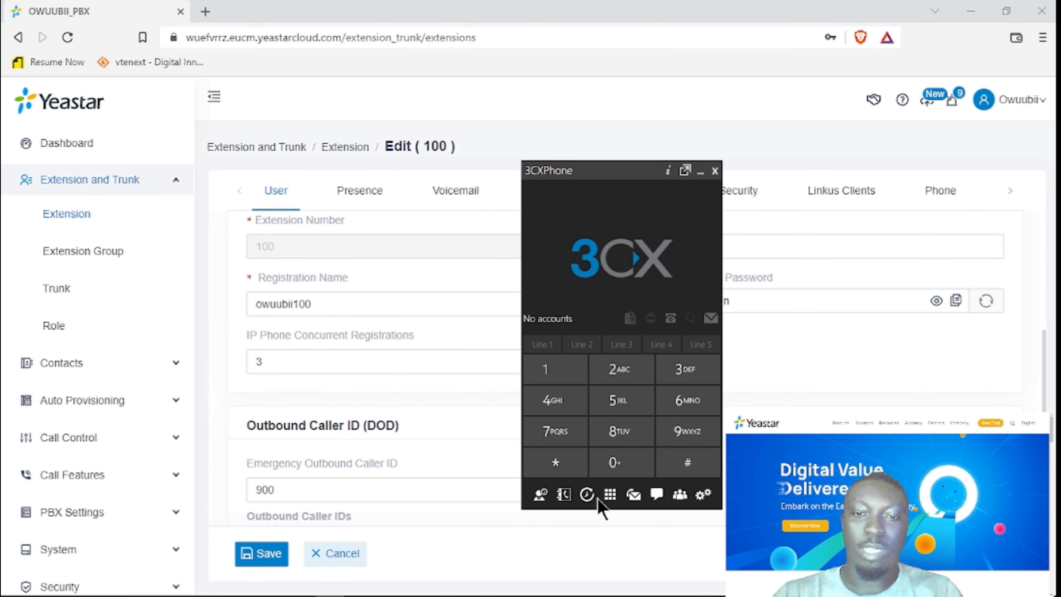
pyautogui.click(703, 495)
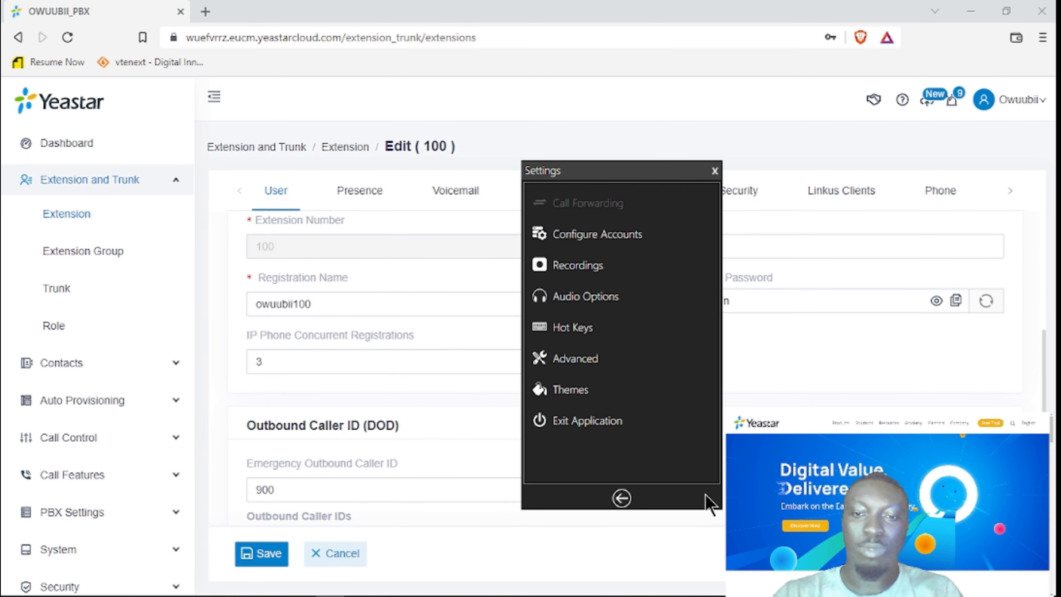
pyautogui.click(597, 235)
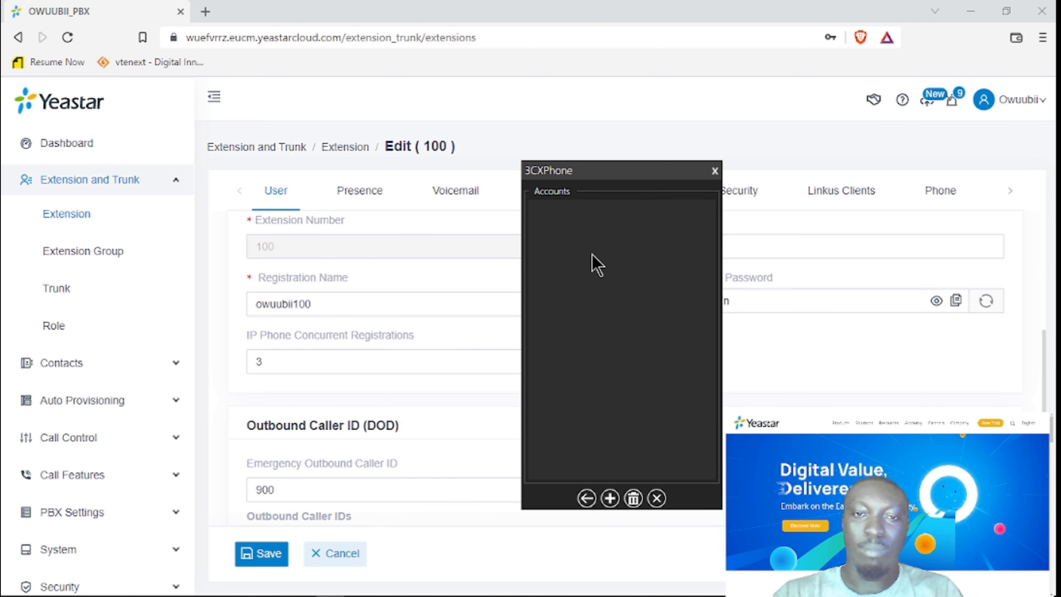
pyautogui.click(609, 498)
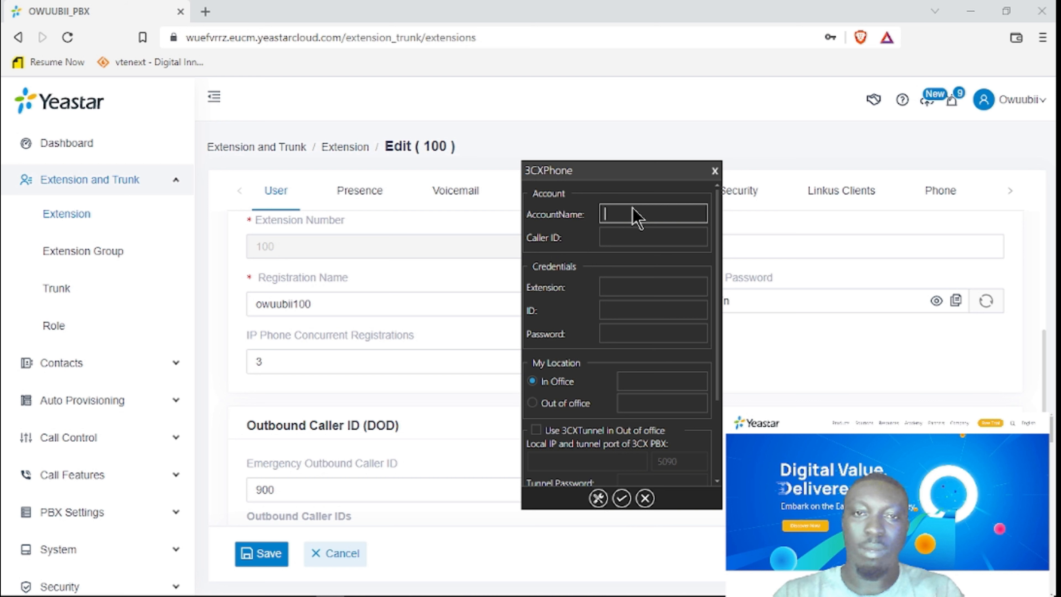
# Enter the account name and caller ID 100, moving through the Extension and ID fields.
pyautogui.write('o')
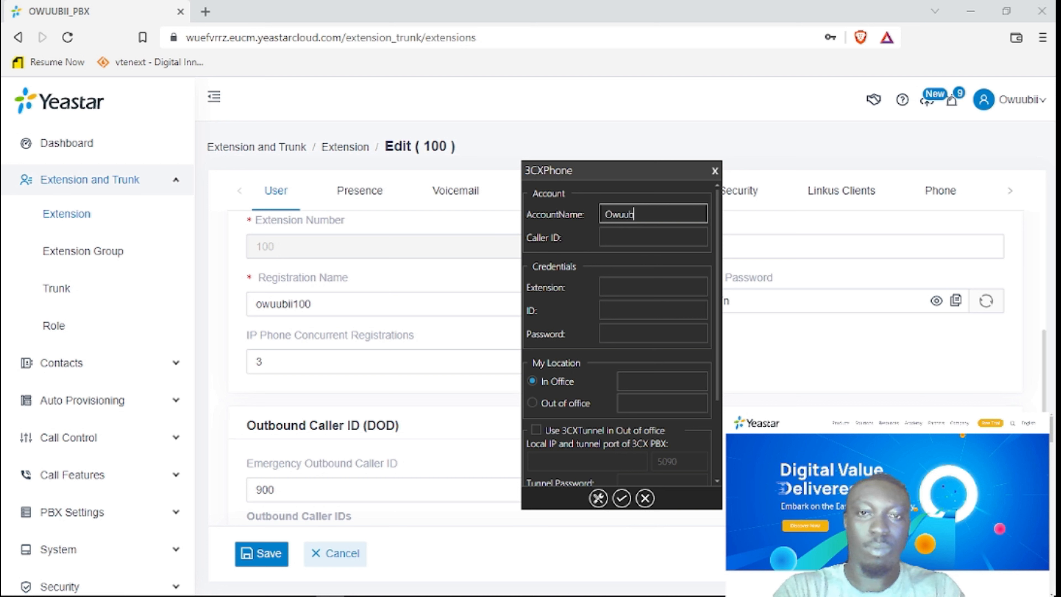
pyautogui.press('Tab')
pyautogui.write('100')
pyautogui.press('Tab')
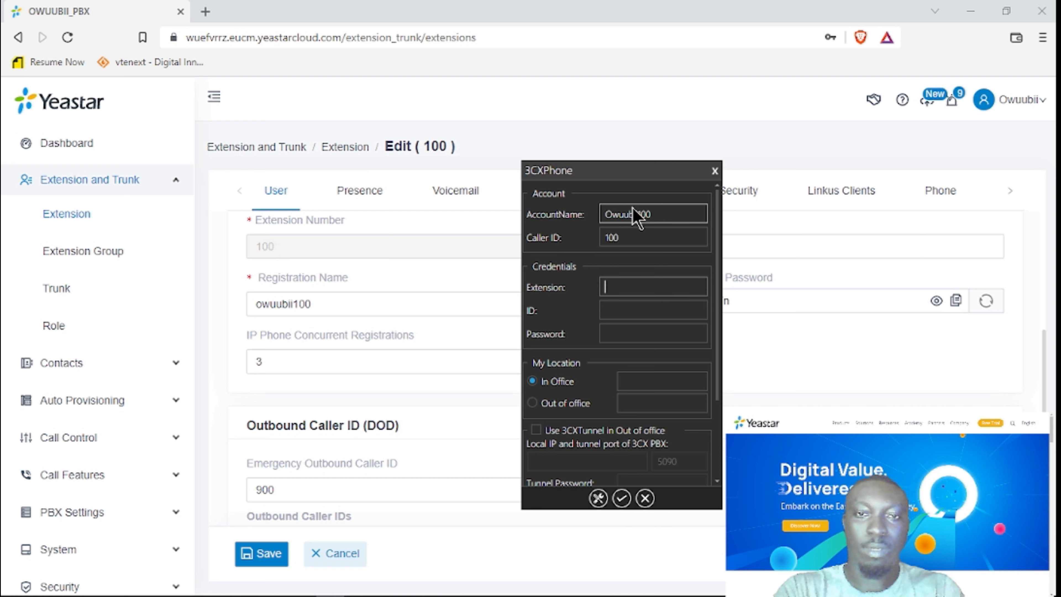
pyautogui.press('Tab')
pyautogui.press('Tab')
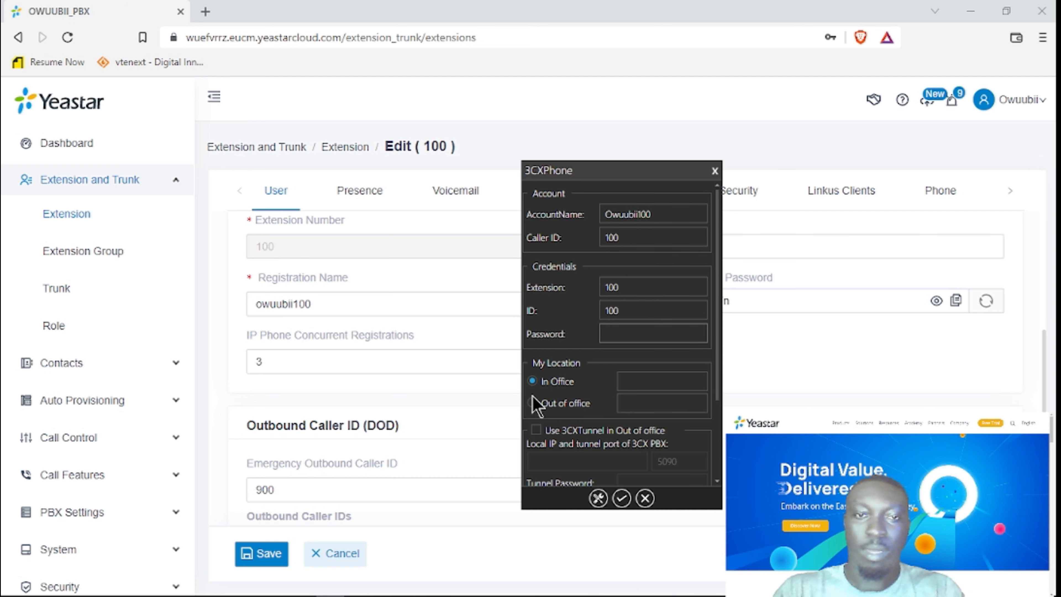
# Copy extension 100's registration password from Yeastar, paste it into the account, and save.
pyautogui.click(956, 301)
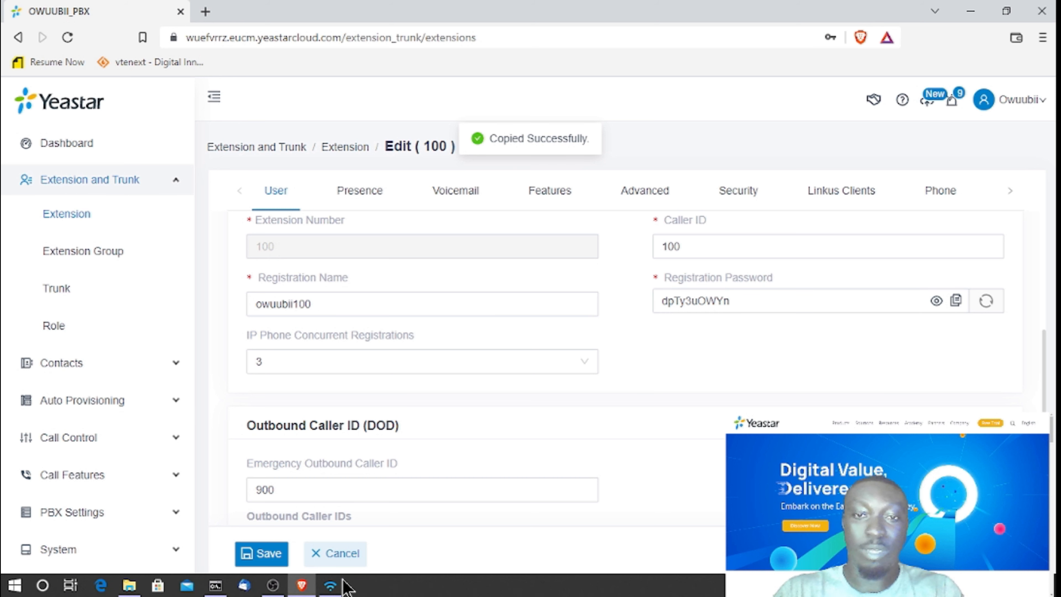
pyautogui.click(332, 586)
pyautogui.hotkey('ctrl', 'v')
pyautogui.scroll(-3, 679, 408)
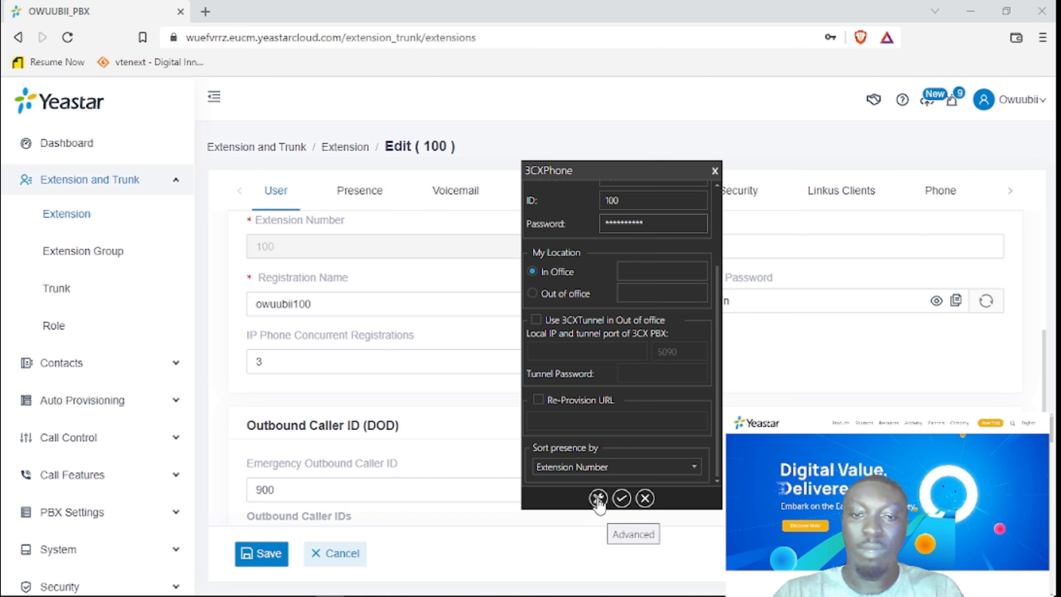
pyautogui.click(622, 498)
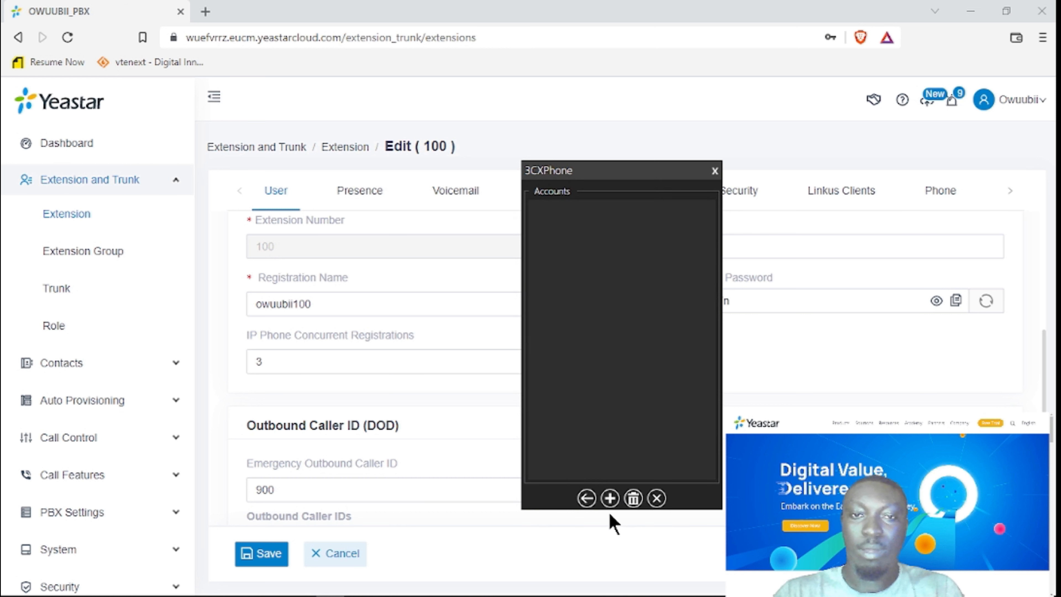
# Return to the 3CXPhone dialpad and minimise the softphone window.
pyautogui.click(586, 498)
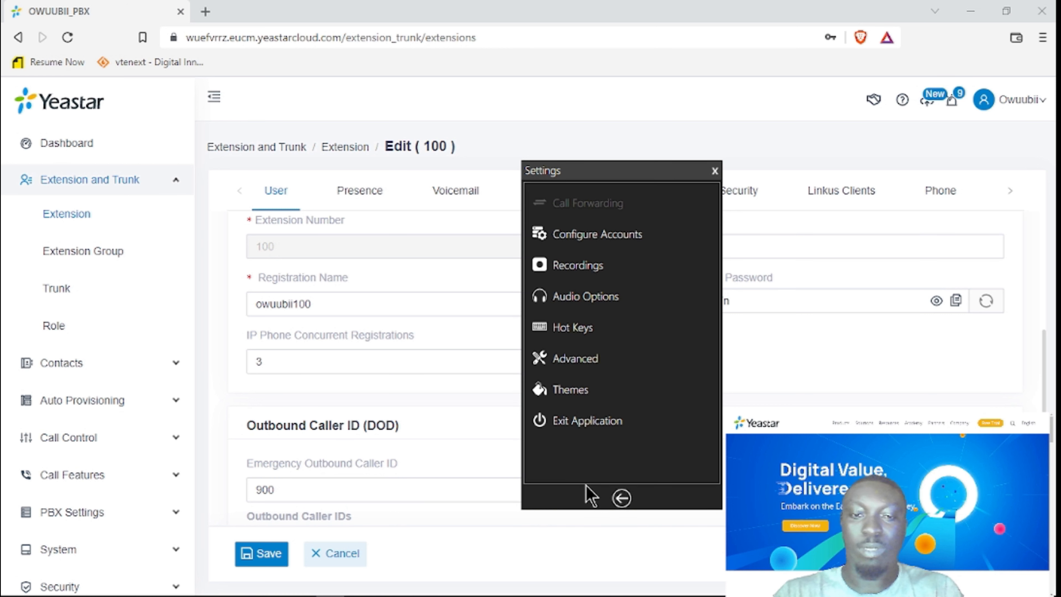
pyautogui.click(625, 499)
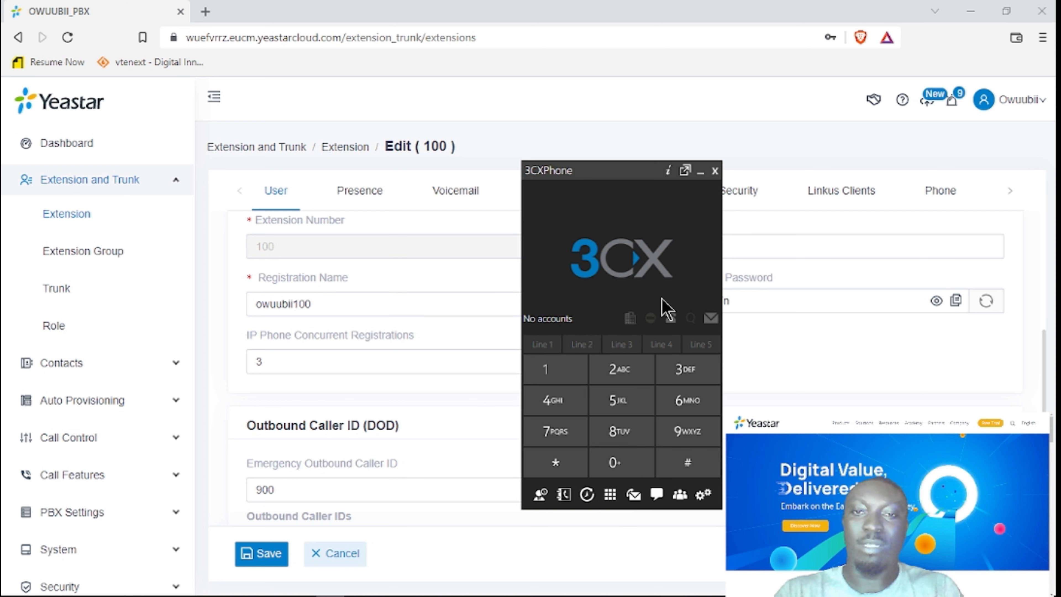
pyautogui.click(702, 171)
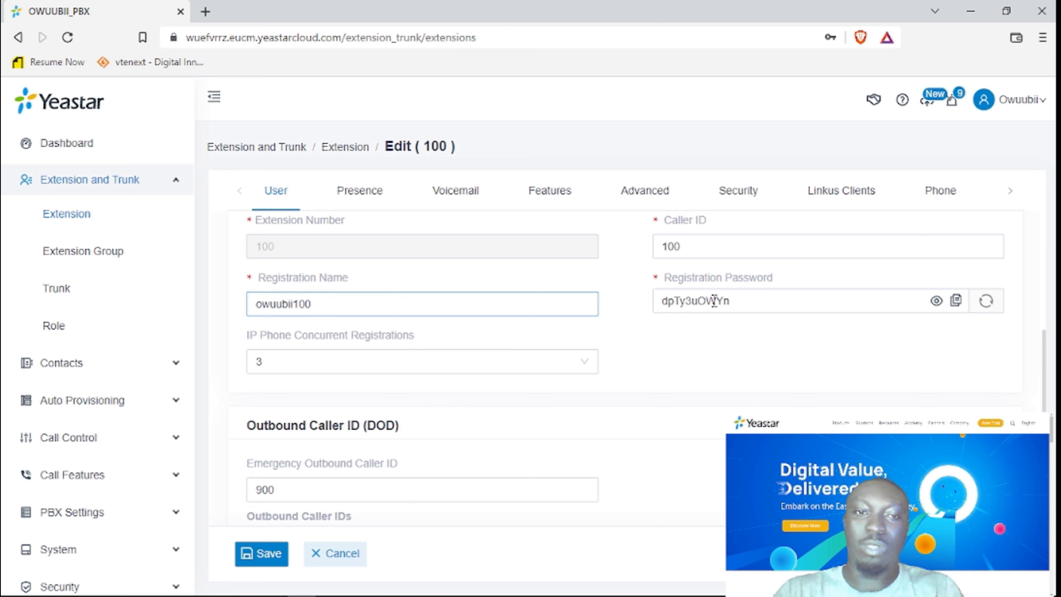
# Go to Extension and Trunk > Trunk and open the Add Trunk form.
pyautogui.scroll(5, 763, 381)
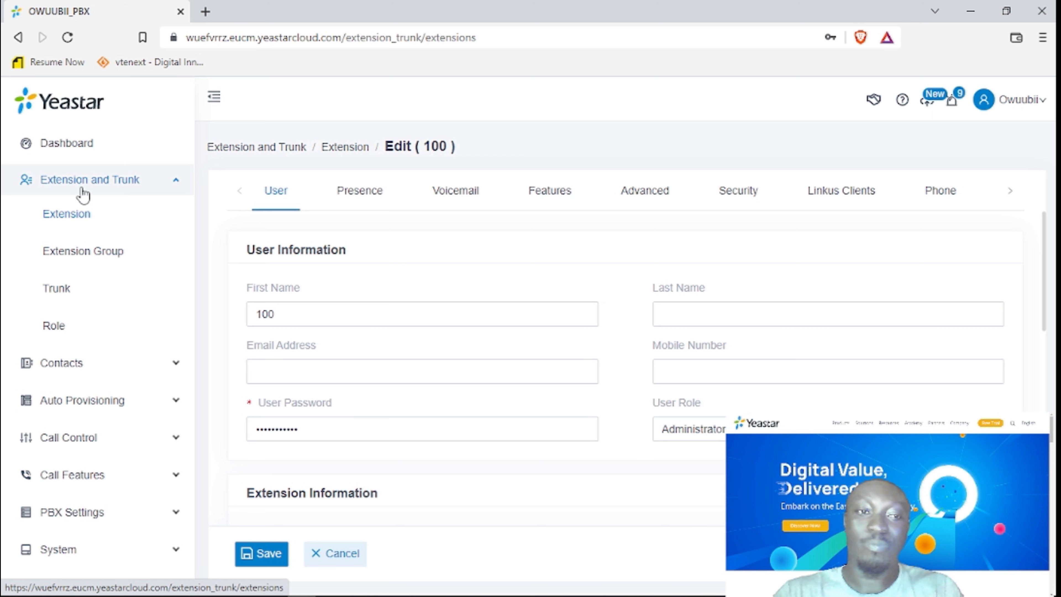
pyautogui.click(67, 294)
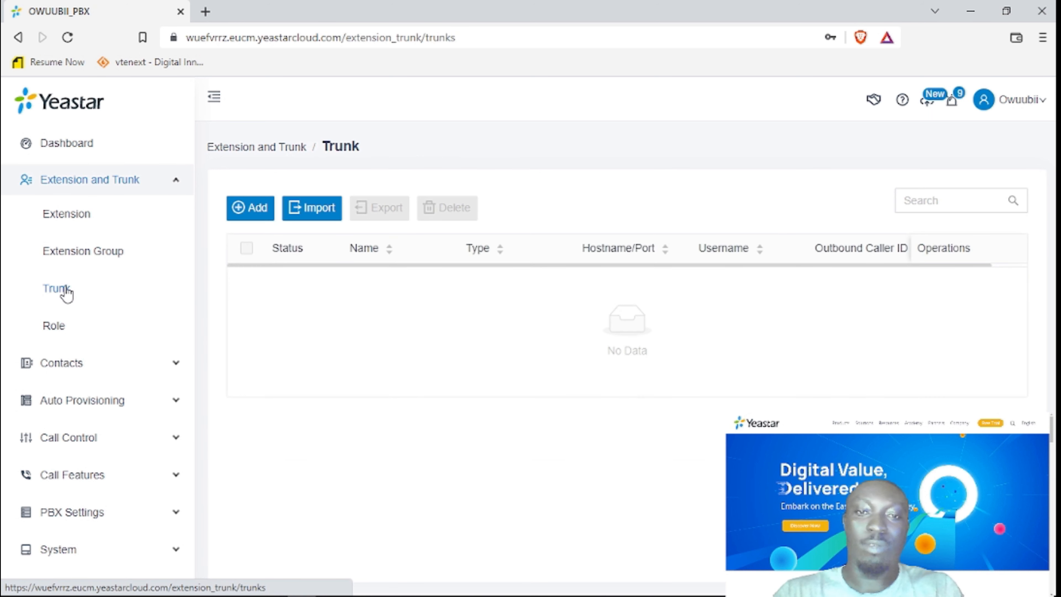
pyautogui.click(256, 209)
# Keep the new trunk's type as Register Trunk with UDP transport.
pyautogui.click(348, 311)
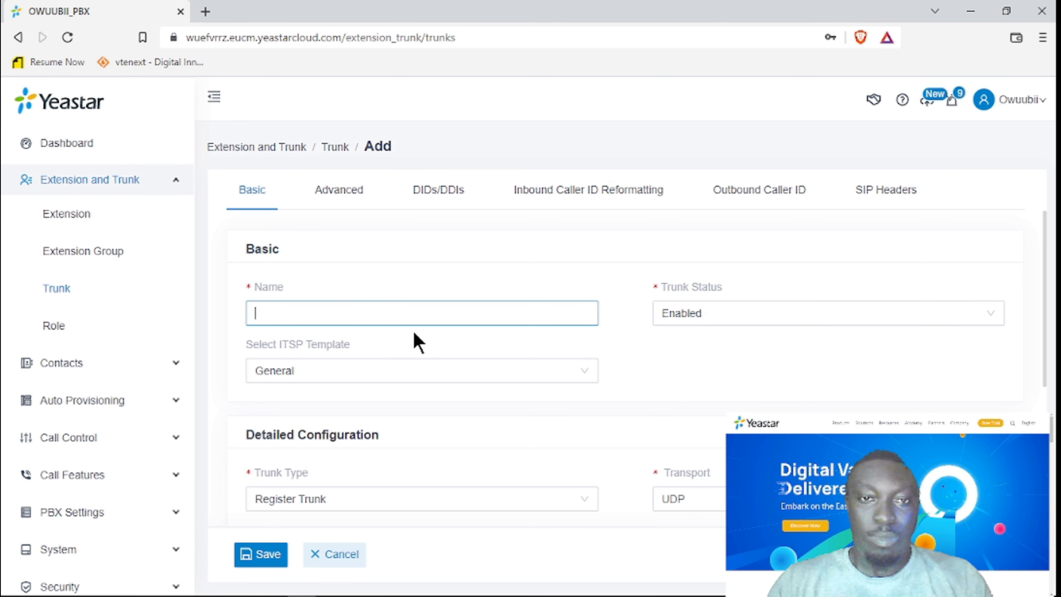
pyautogui.scroll(-2, 414, 343)
pyautogui.scroll(-4, 416, 341)
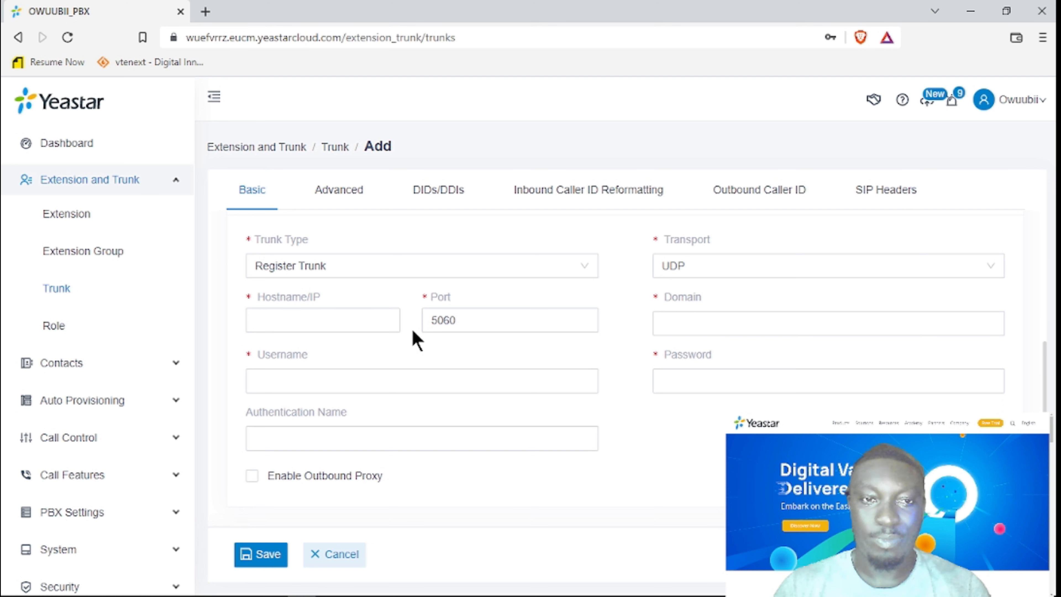
pyautogui.scroll(2, 413, 331)
pyautogui.click(374, 344)
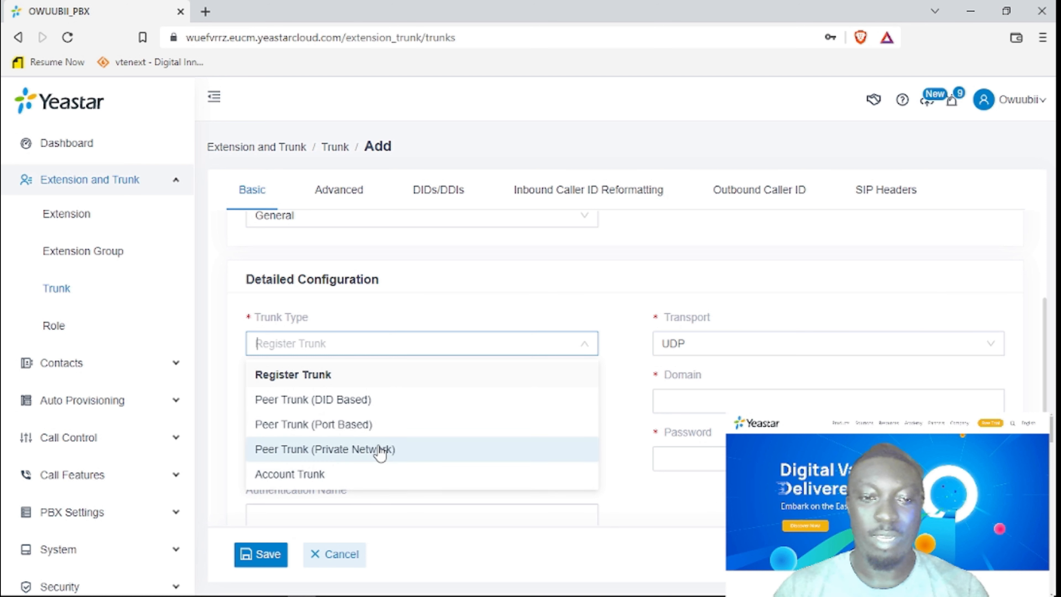
pyautogui.scroll(-2, 414, 448)
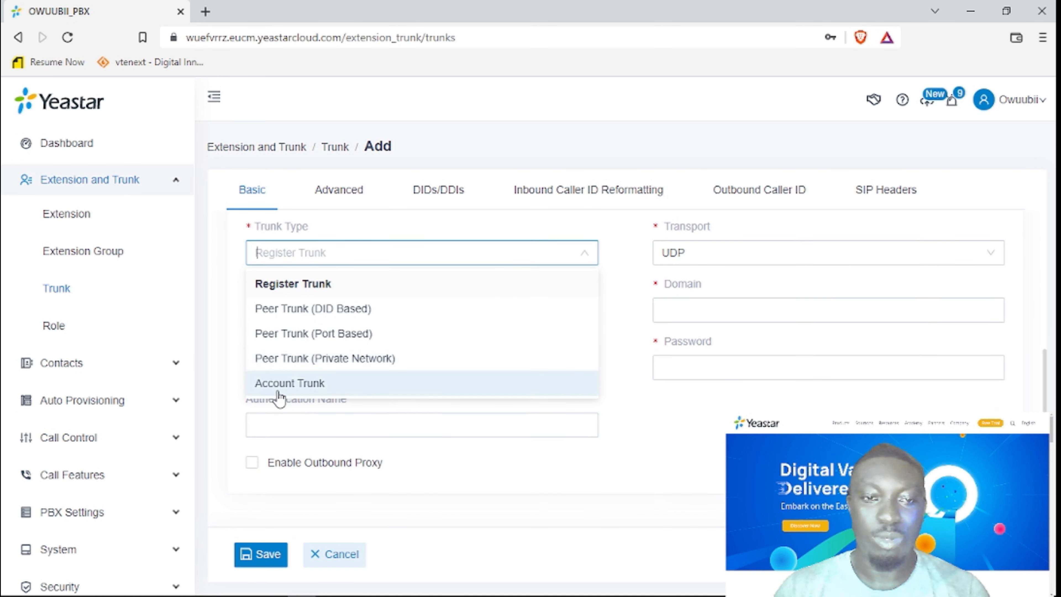
pyautogui.click(616, 250)
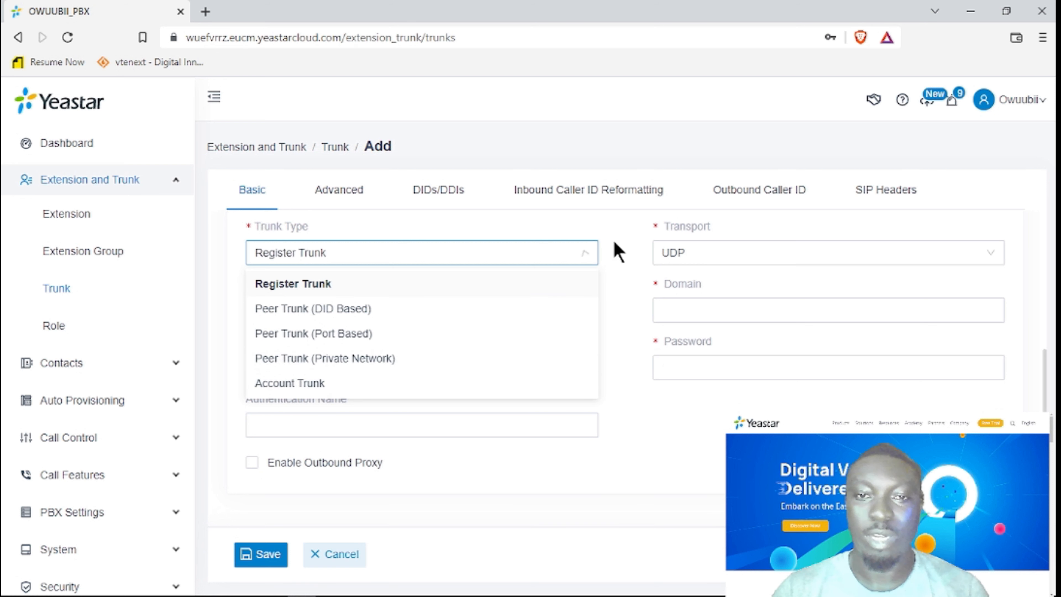
pyautogui.click(688, 252)
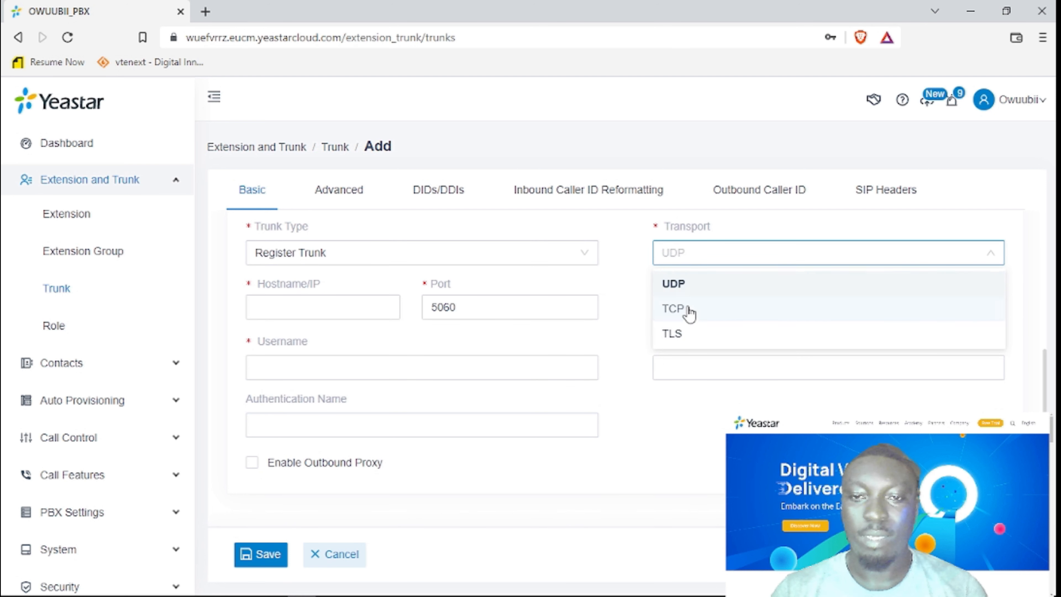
pyautogui.click(626, 255)
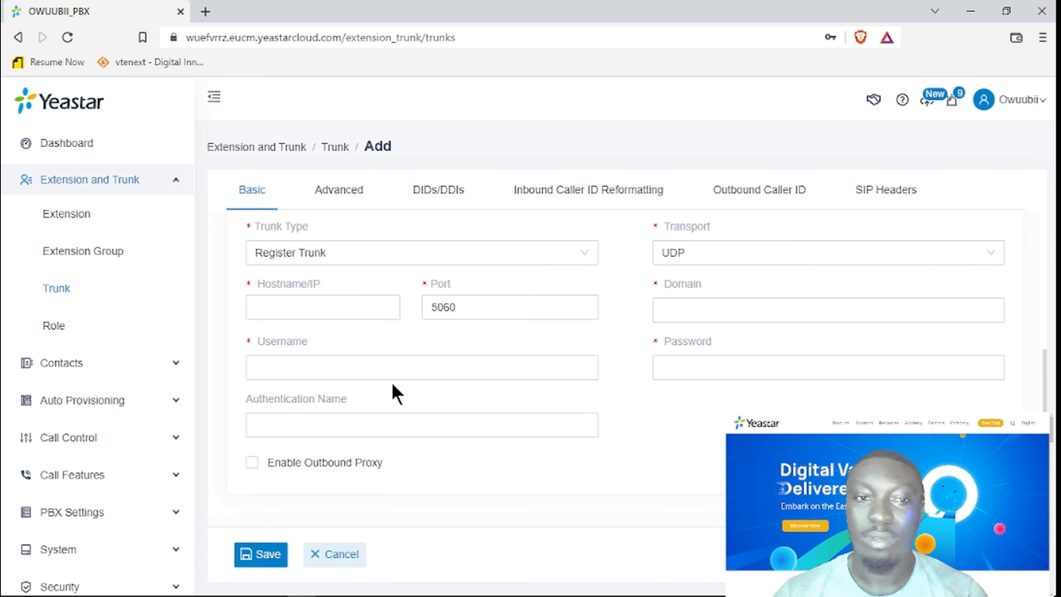
# Preview the Peer Trunk (Port Based, DID Based, Private Network) types, then restore Register Trunk.
pyautogui.click(303, 251)
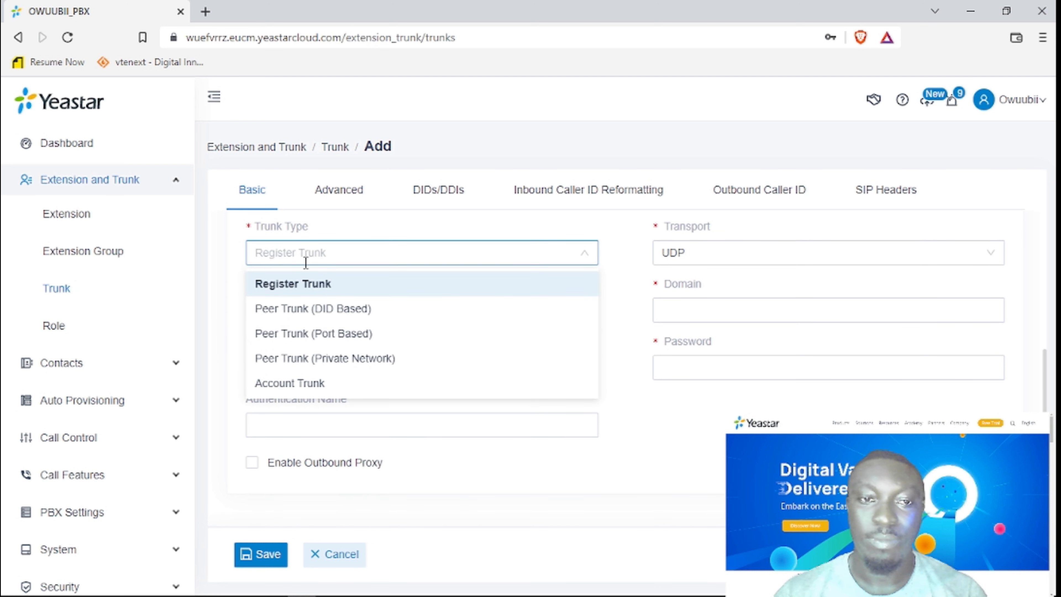
pyautogui.click(337, 334)
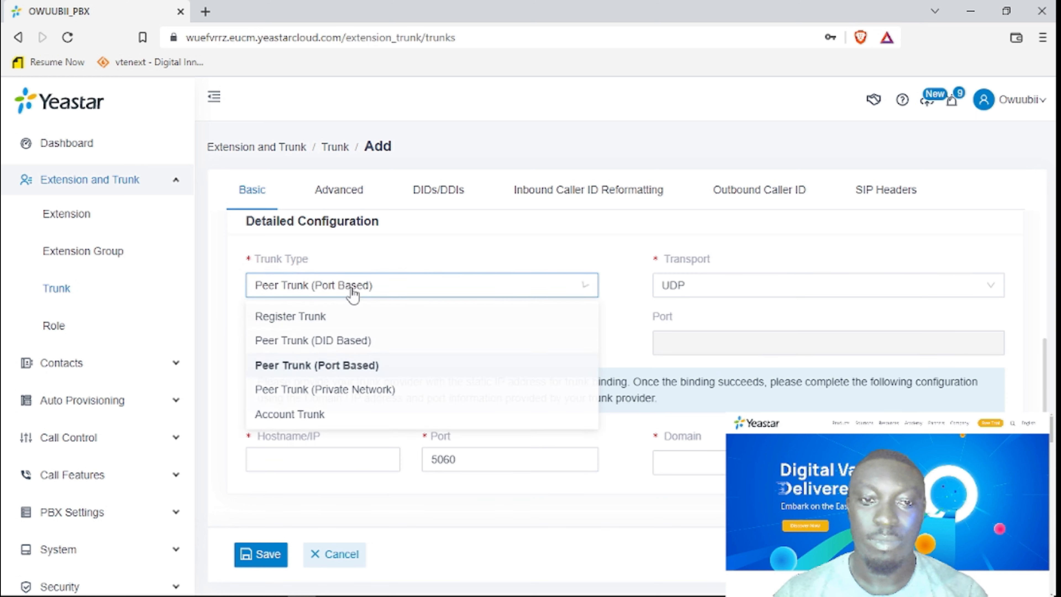
pyautogui.click(356, 285)
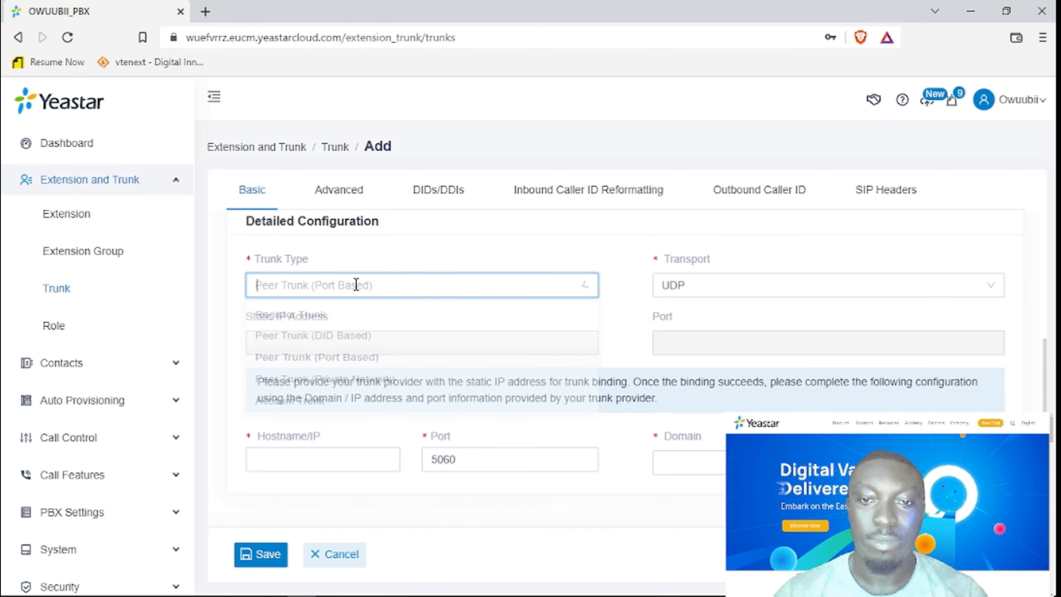
pyautogui.click(317, 342)
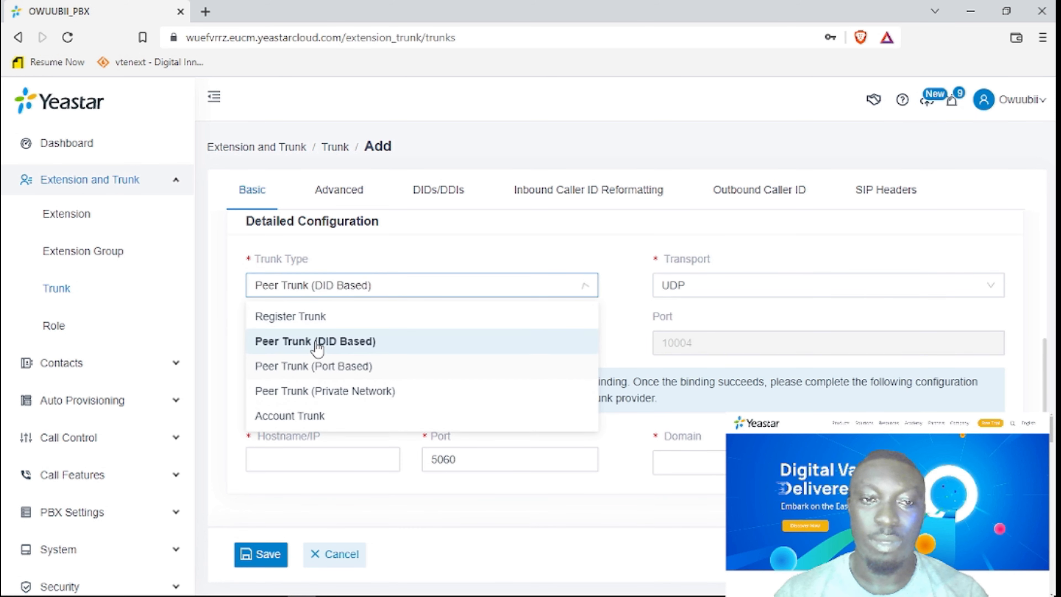
pyautogui.click(350, 286)
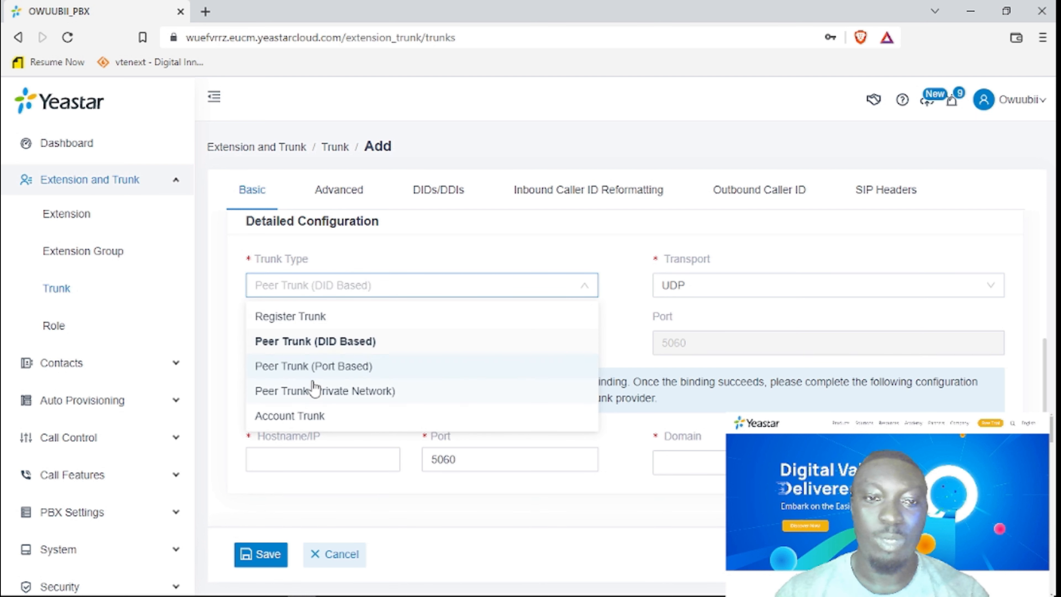
pyautogui.click(301, 391)
pyautogui.click(345, 288)
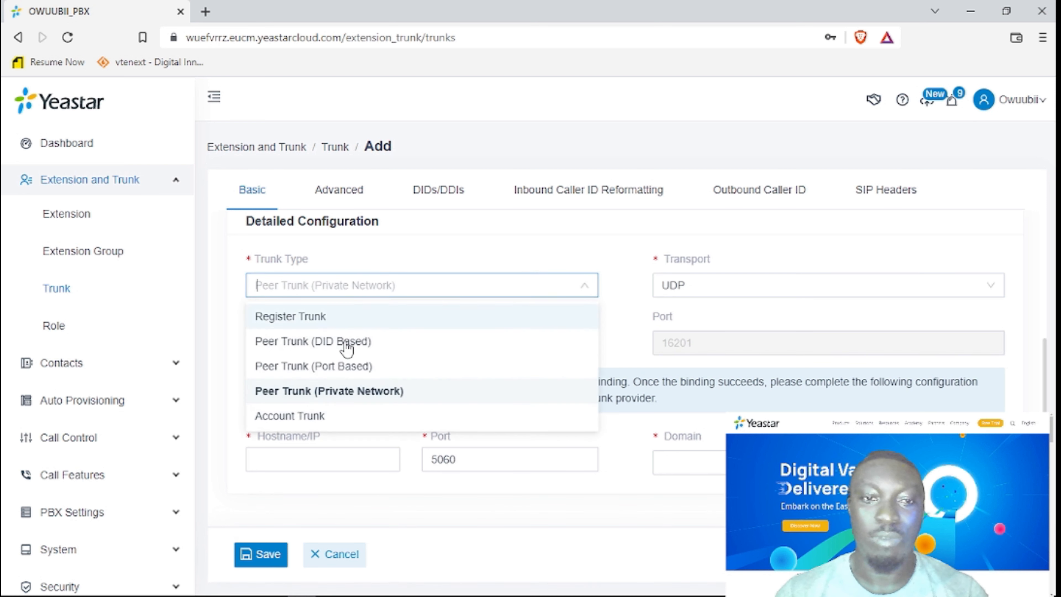
pyautogui.click(346, 341)
pyautogui.click(353, 287)
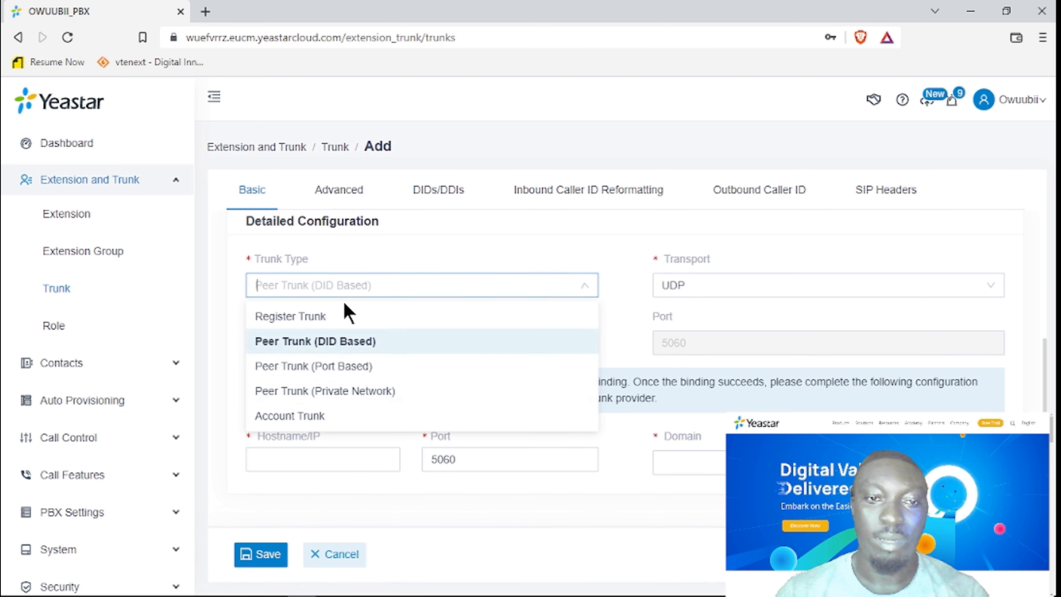
pyautogui.click(329, 319)
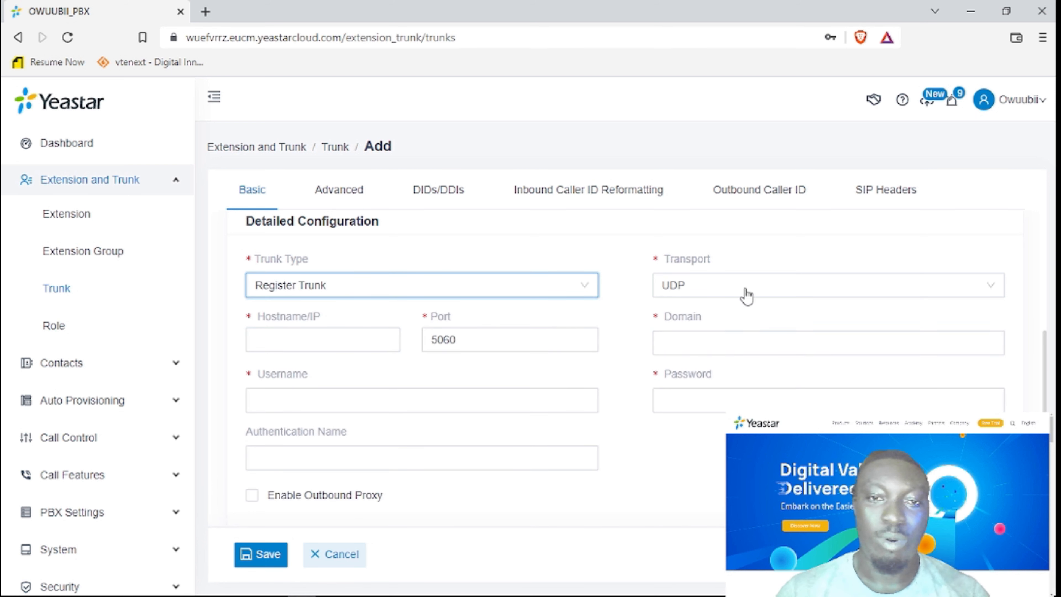
pyautogui.scroll(-1, 1025, 368)
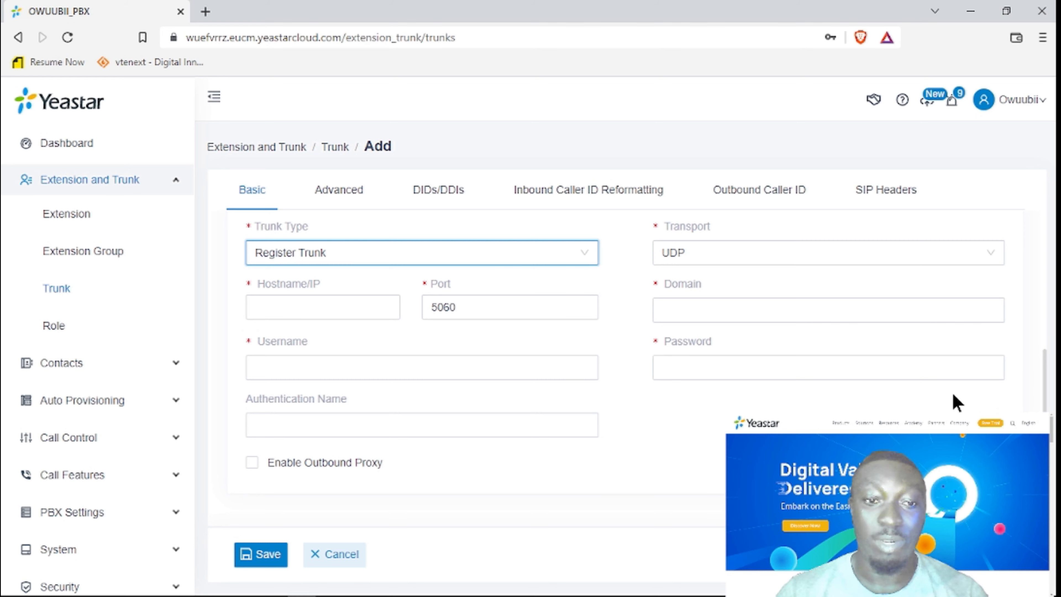
pyautogui.scroll(5, 953, 395)
# Enter 'Trunk' as the new trunk's name, correcting a mistyped letter.
pyautogui.click(350, 193)
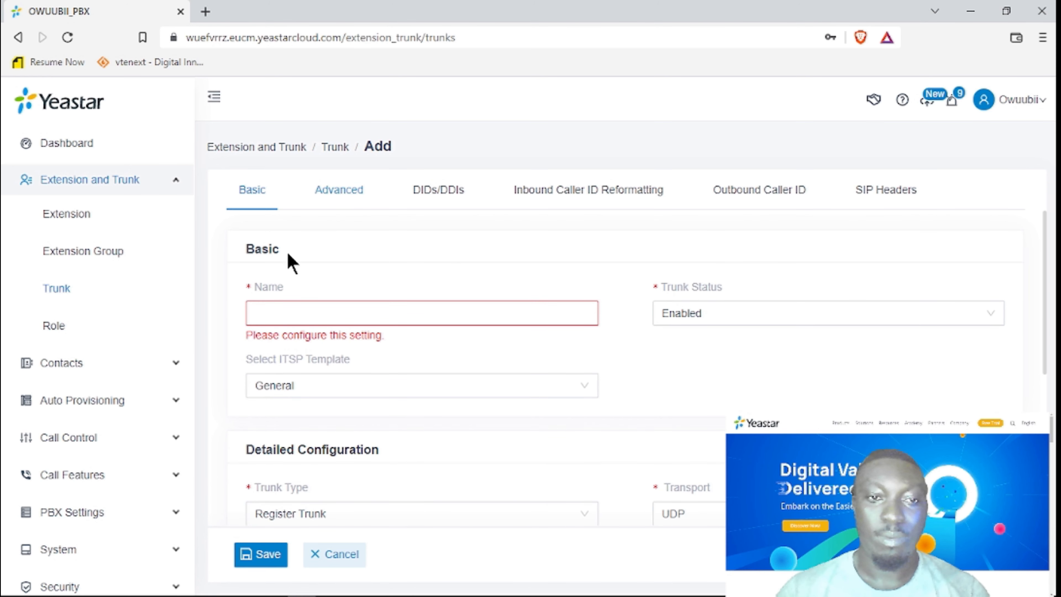
pyautogui.click(299, 314)
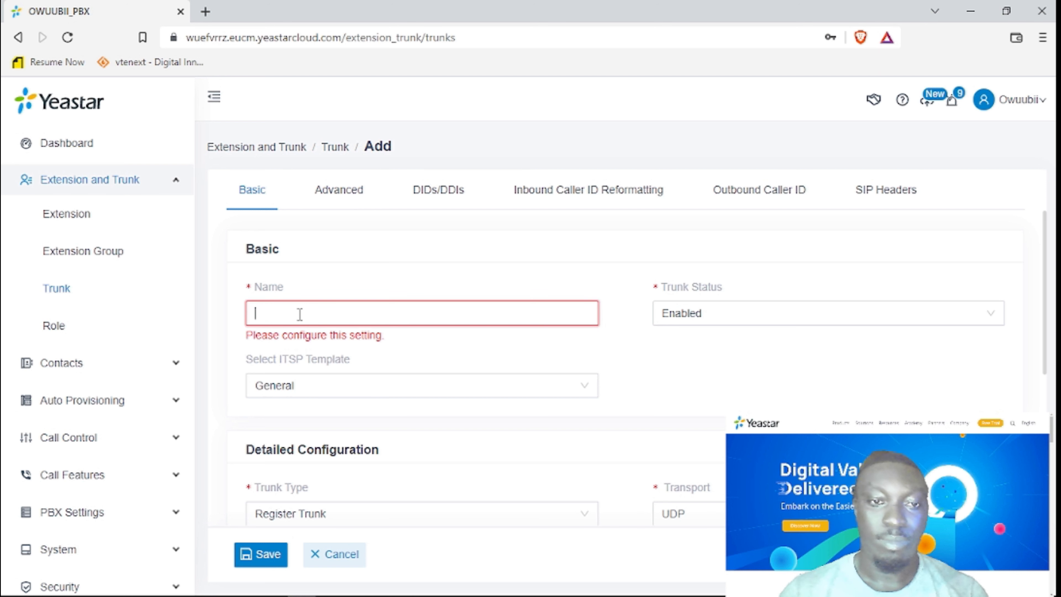
pyautogui.write('Trunk')
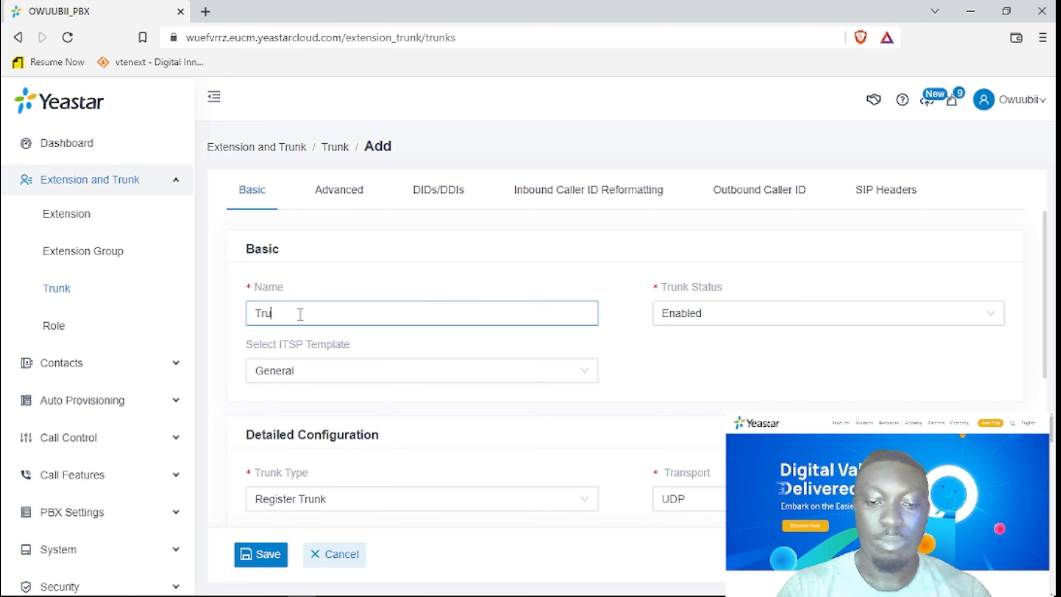
pyautogui.press('BackSpace')
pyautogui.press('BackSpace')
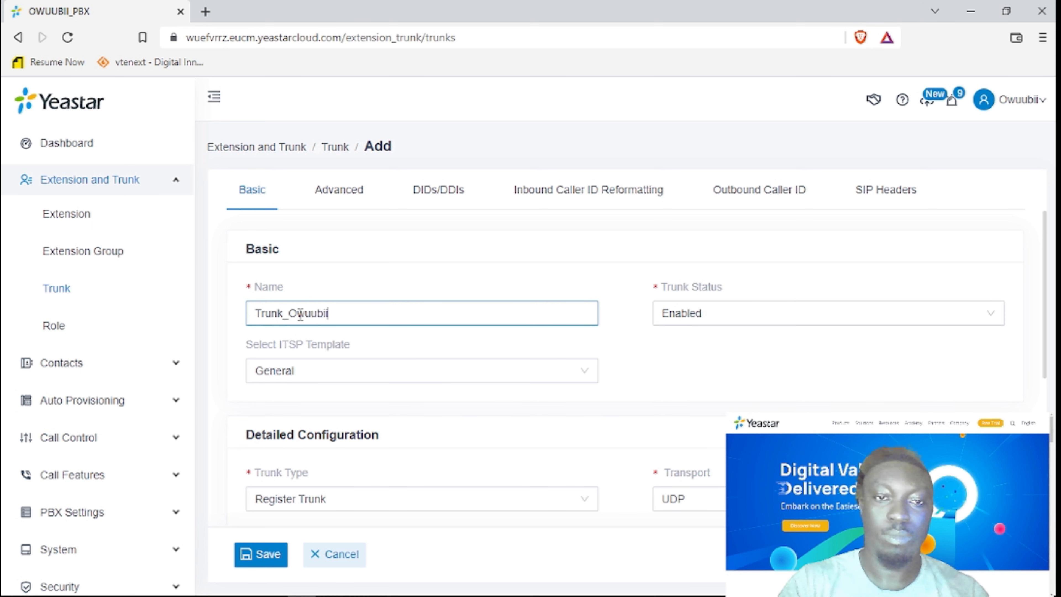
# Attempt to save, revealing Hostname/IP, Domain, Username and Password as required fields.
pyautogui.click(268, 555)
pyautogui.scroll(-1, 367, 469)
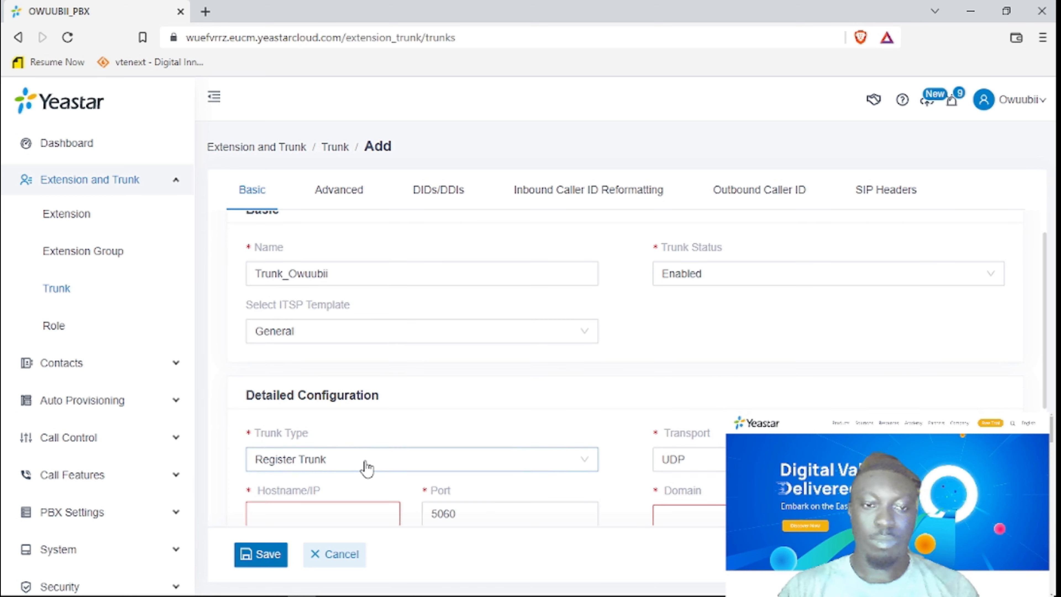
pyautogui.scroll(-4, 367, 469)
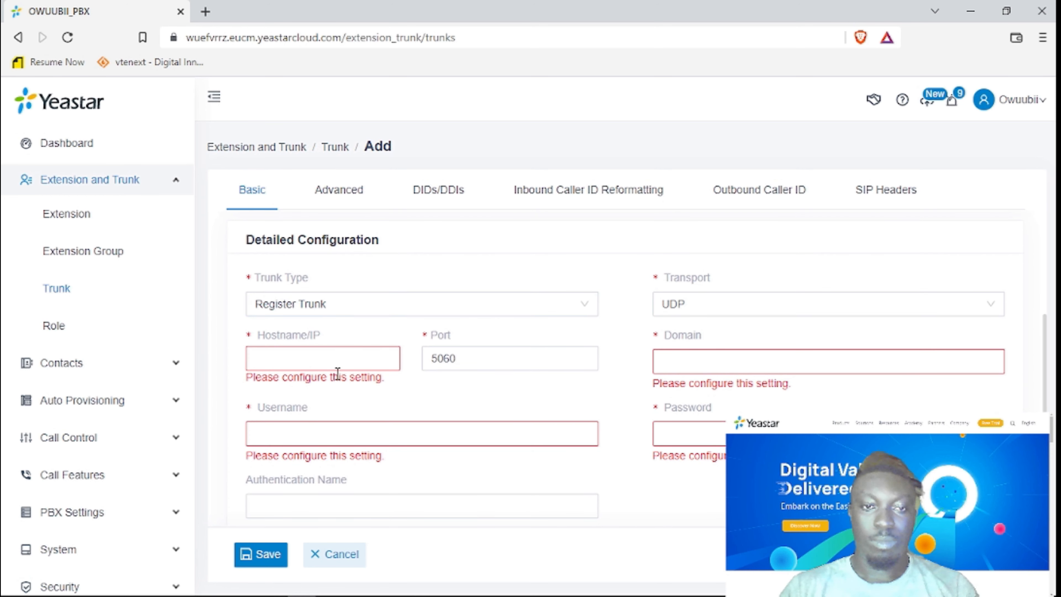
pyautogui.scroll(-2, 773, 350)
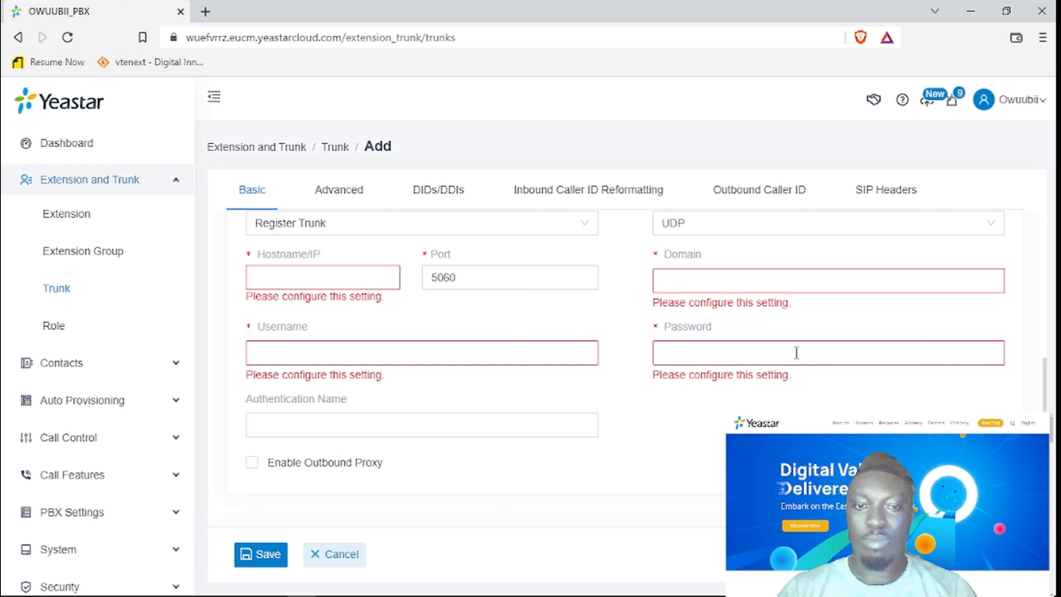
pyautogui.scroll(5, 533, 347)
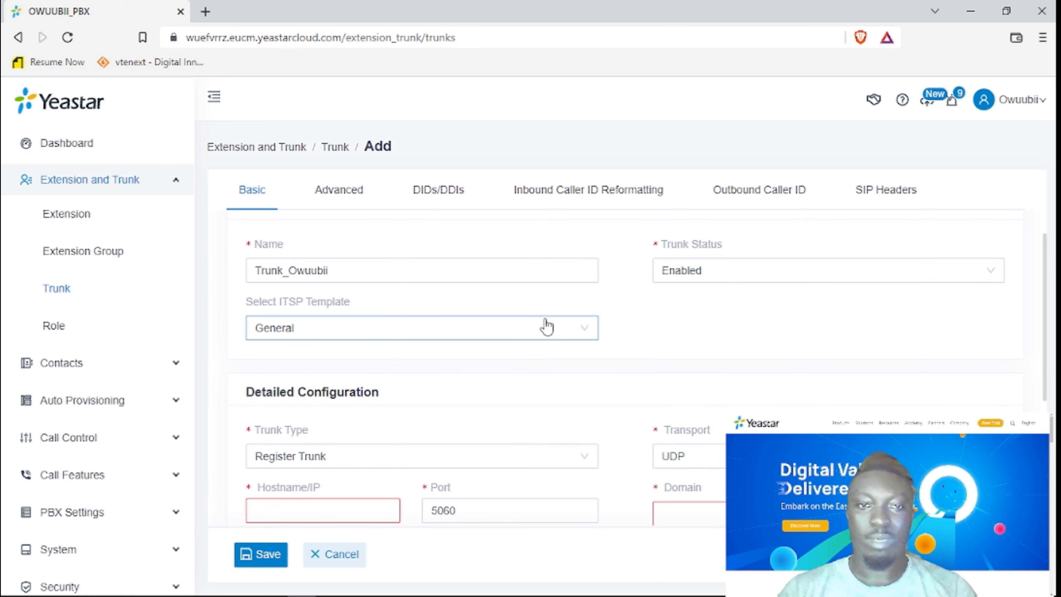
pyautogui.click(399, 269)
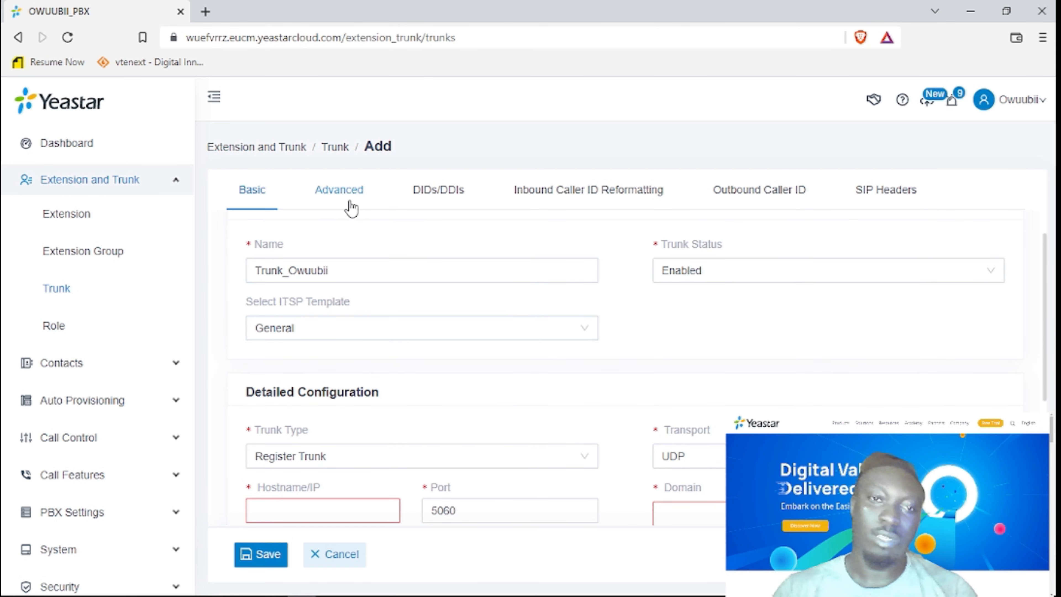
pyautogui.scroll(-3, 355, 293)
pyautogui.click(355, 353)
# Set Hostname/IP to 192.168.9.40 and copy the same address into Domain.
pyautogui.write('192.168.9.40')
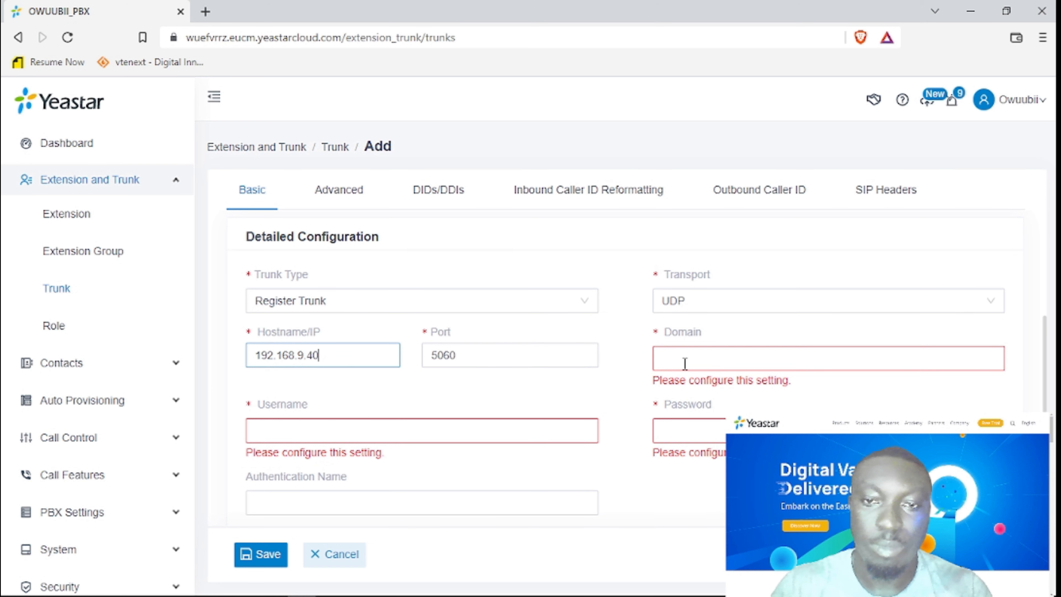
pyautogui.click(685, 363)
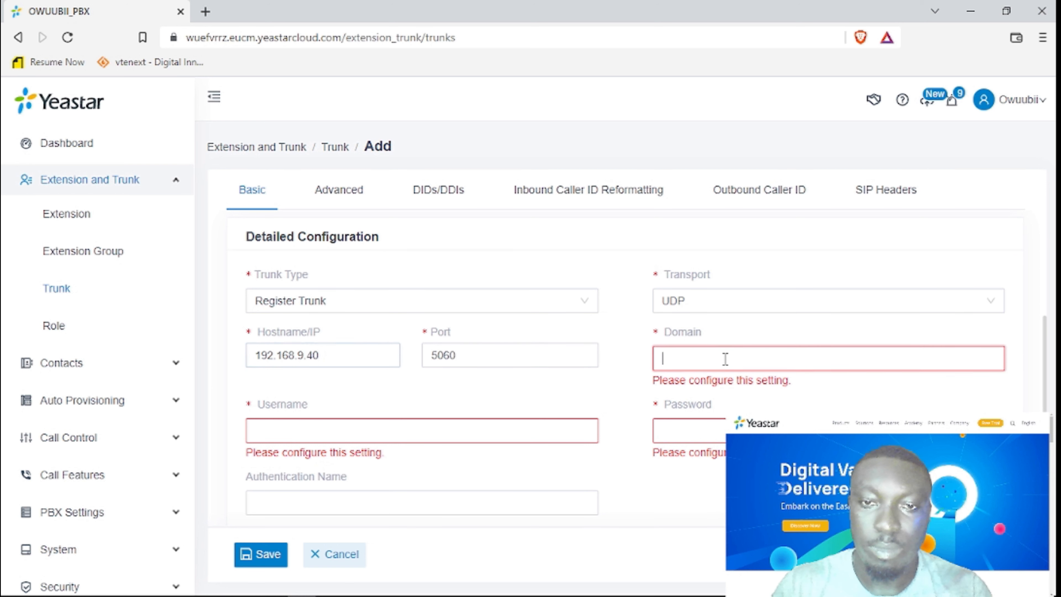
pyautogui.moveTo(370, 353); pyautogui.dragTo(202, 359)
pyautogui.hotkey('ctrl', 'c')
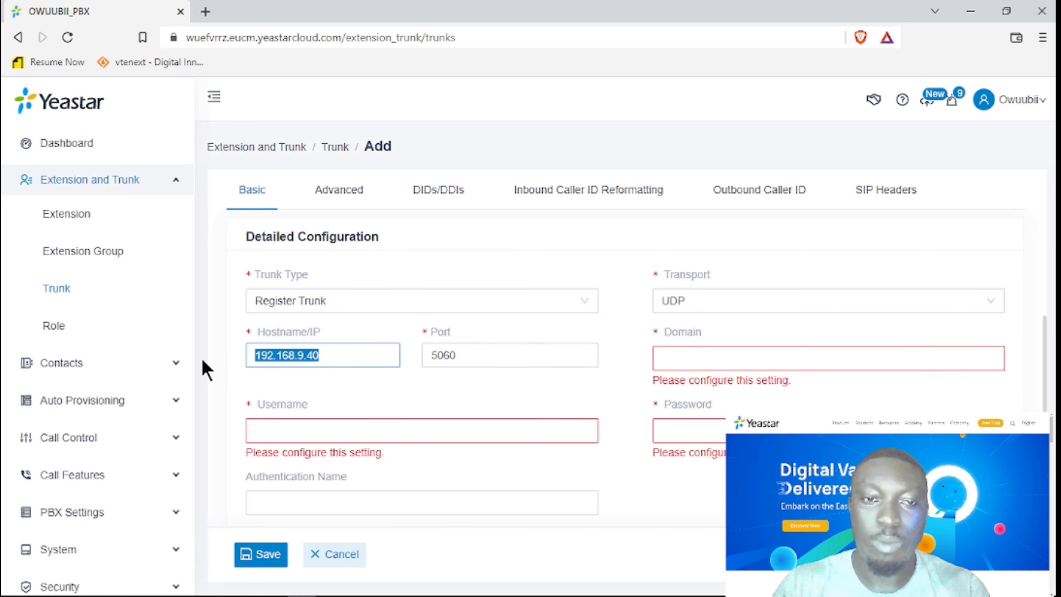
pyautogui.click(689, 351)
pyautogui.hotkey('ctrl', 'v')
# Fill in the trunk's username, password and authentication name, then bring up 3CXPhone.
pyautogui.click(362, 415)
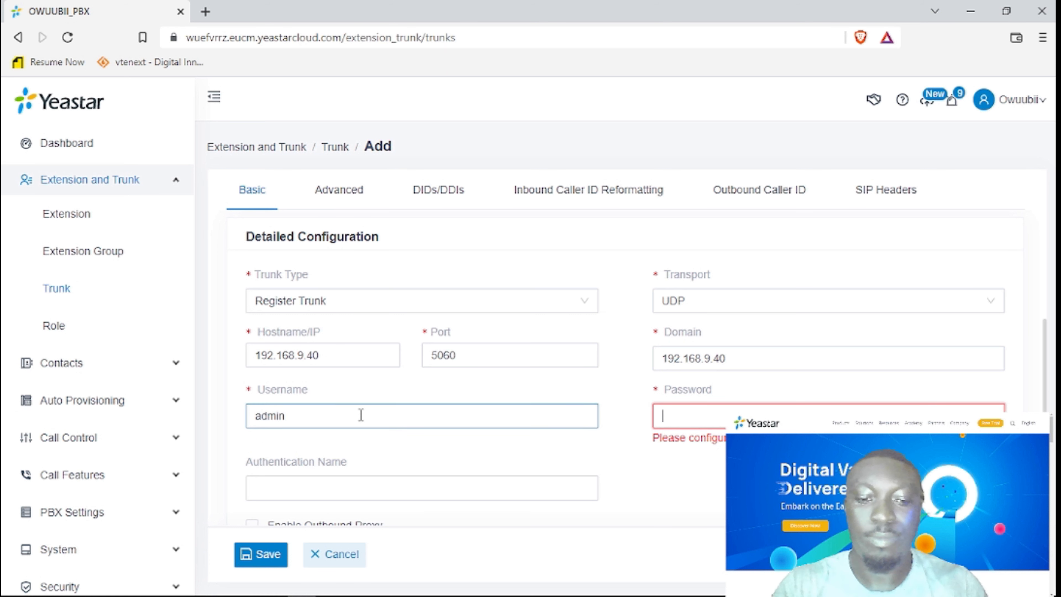
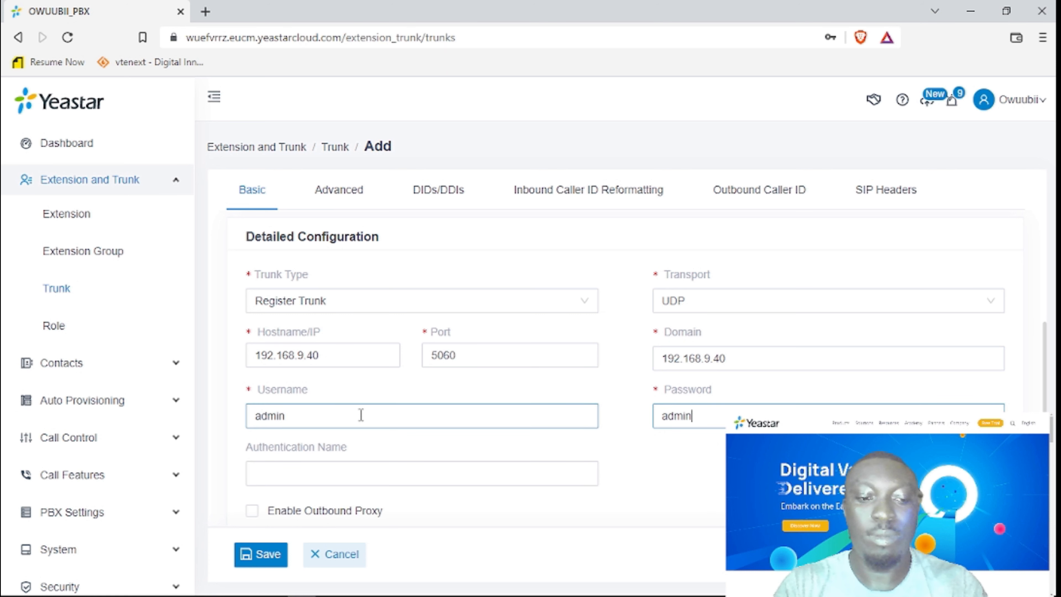
pyautogui.click(373, 478)
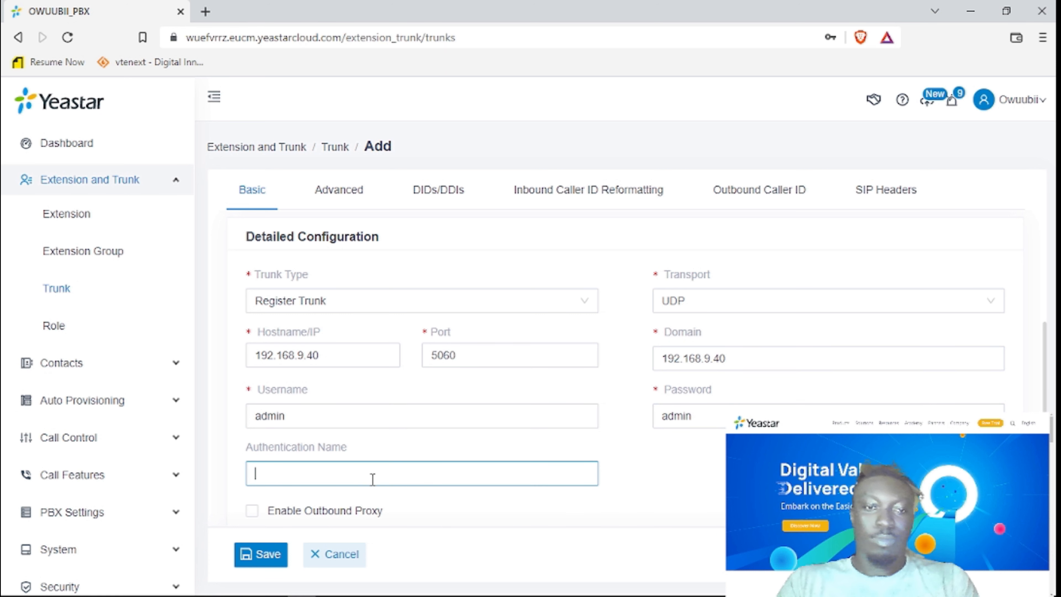
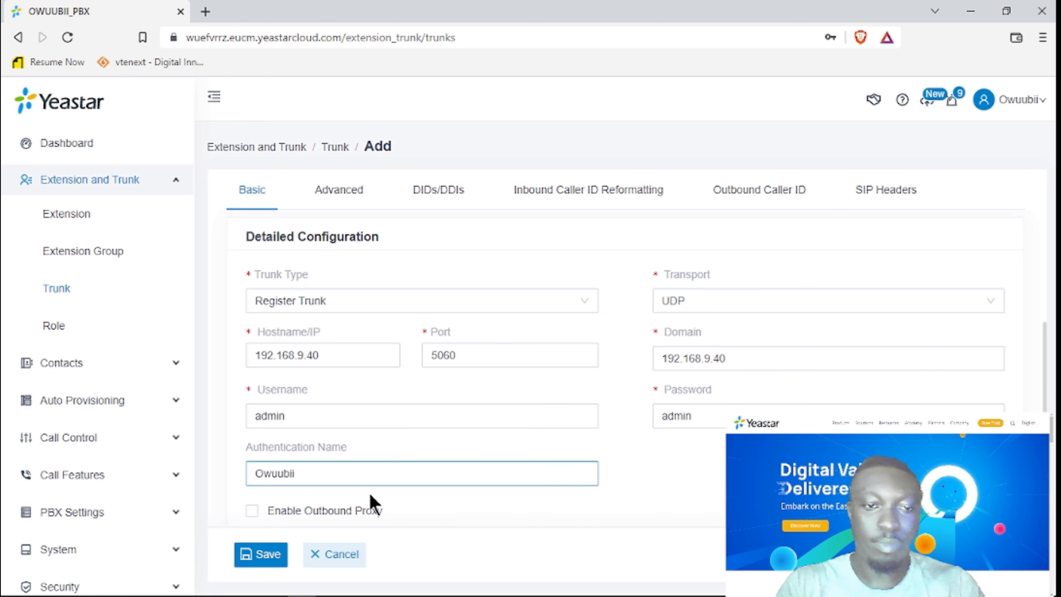
pyautogui.click(330, 586)
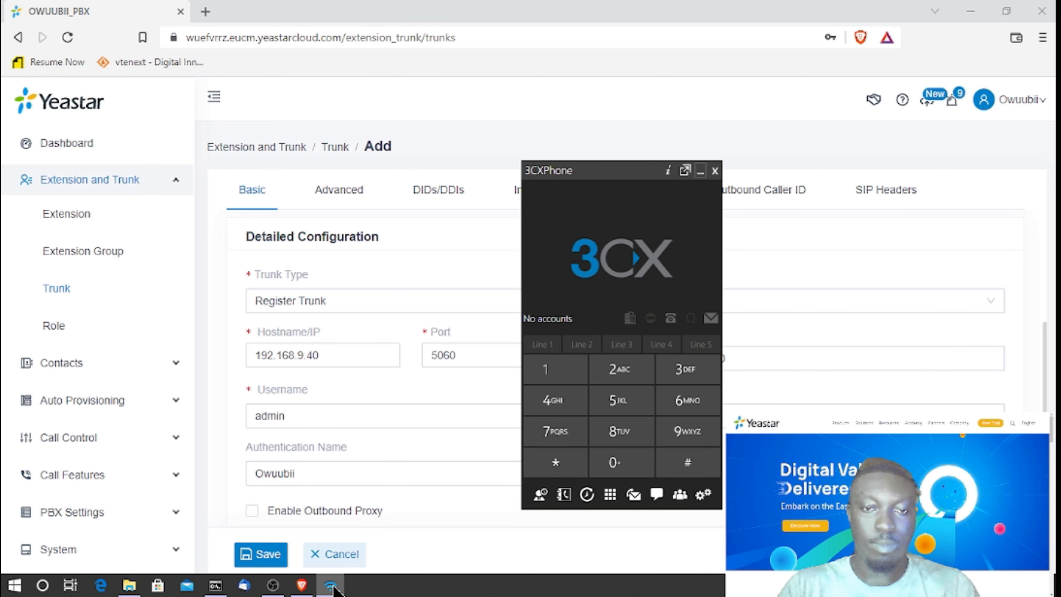
# Minimise 3CXPhone, try saving the trunk, and dismiss the 'Please enter one DID at least.' error.
pyautogui.click(698, 169)
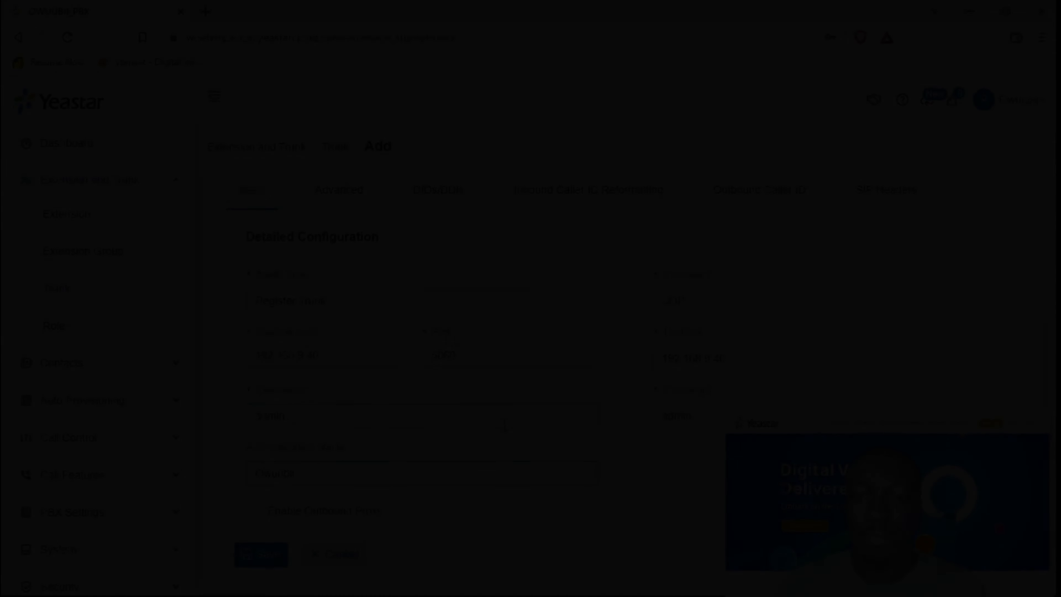
pyautogui.scroll(-1, 522, 498)
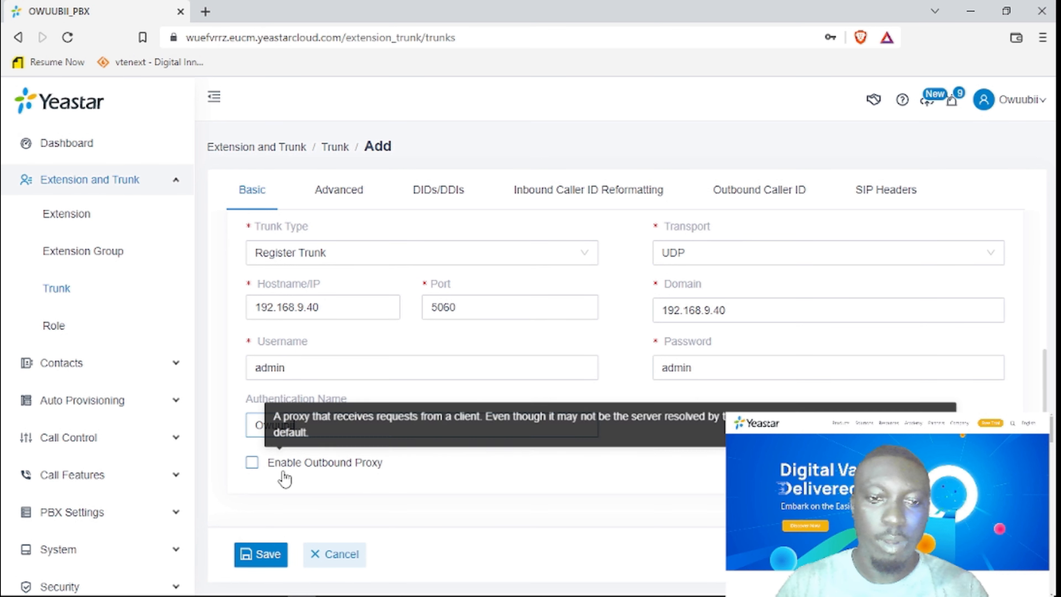
pyautogui.scroll(1, 481, 462)
pyautogui.scroll(-1, 457, 464)
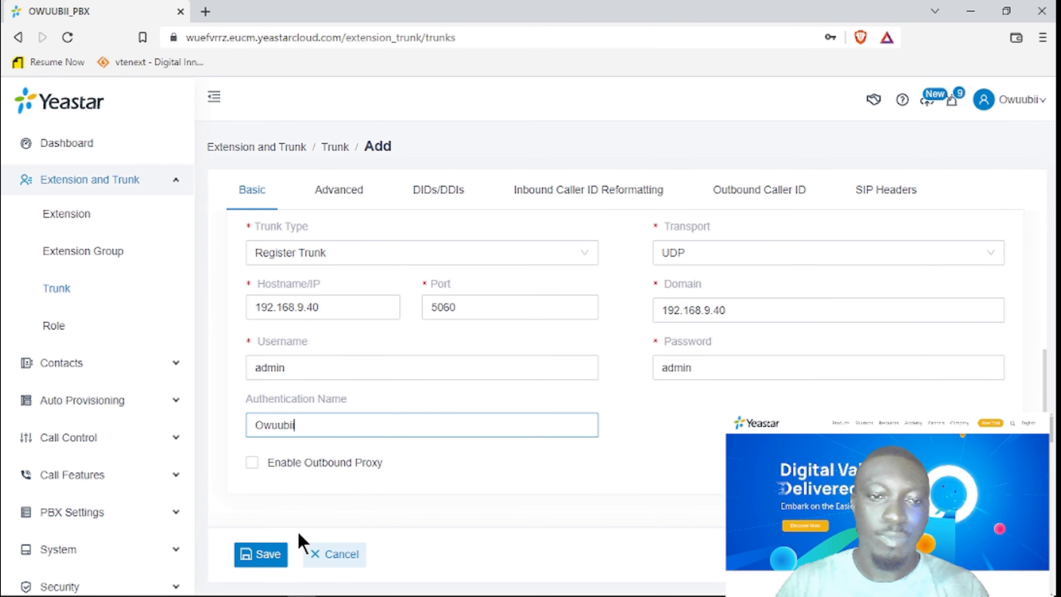
pyautogui.click(261, 565)
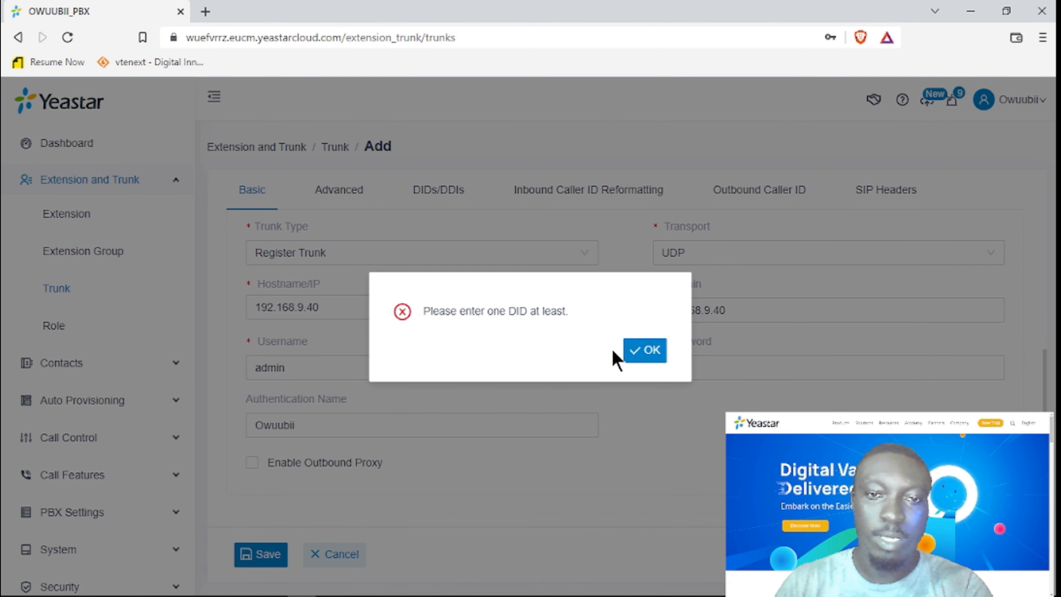
pyautogui.click(645, 350)
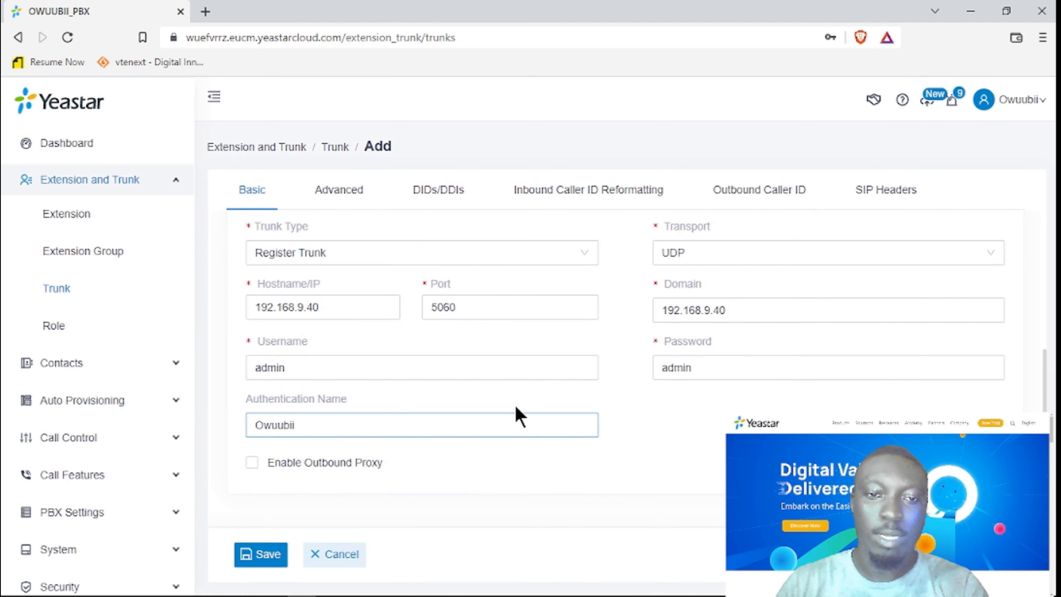
pyautogui.scroll(5, 519, 408)
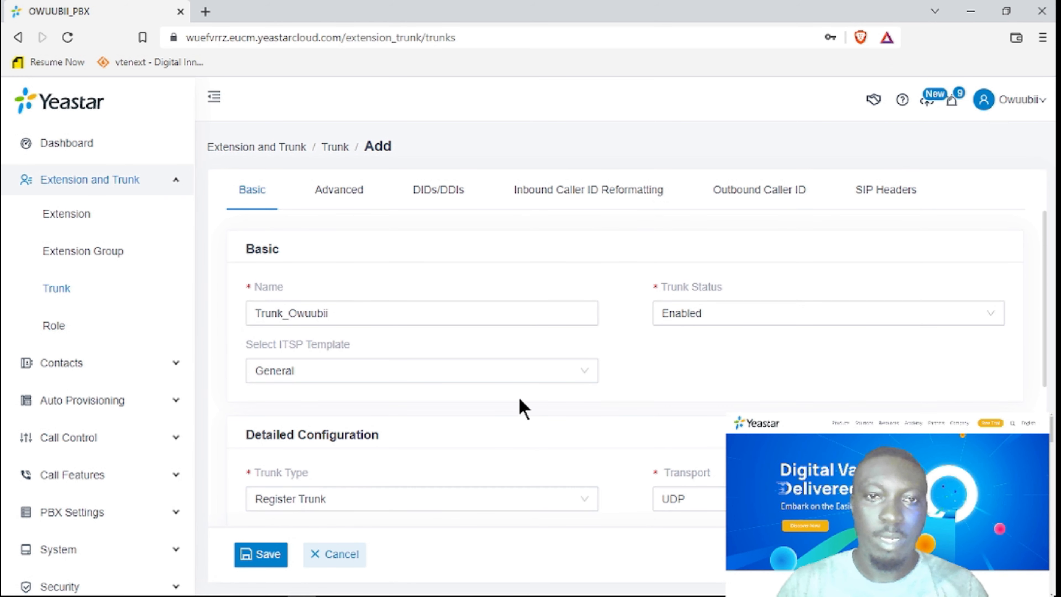
# Review advanced settings: codecs u-law, a-law, G729A, DTMF RFC4733, Qualify on, Outbound Call restriction.
pyautogui.click(346, 198)
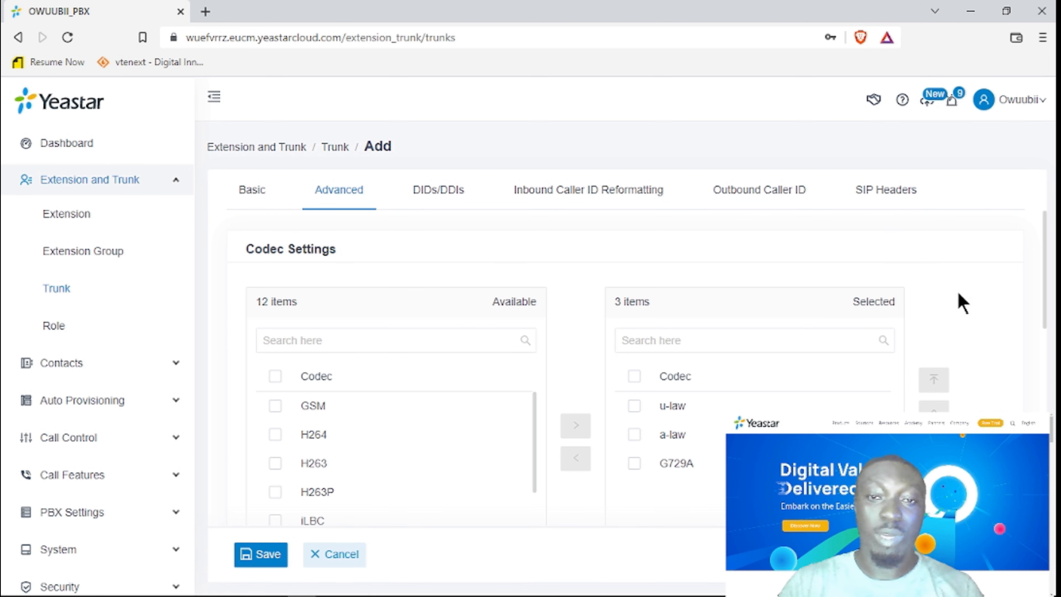
pyautogui.scroll(-3, 961, 309)
pyautogui.scroll(-5, 979, 335)
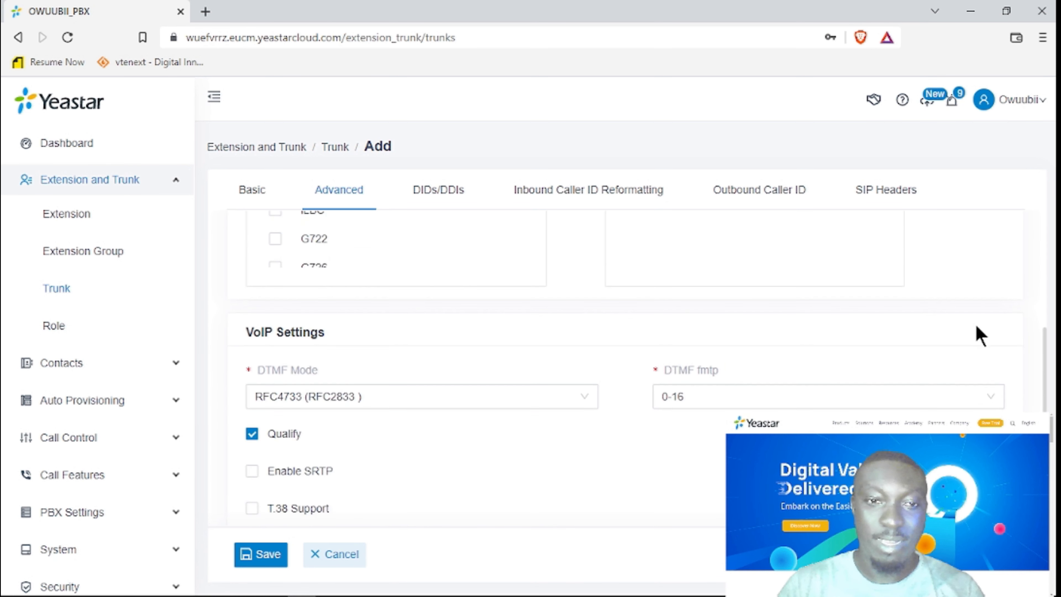
pyautogui.scroll(6, 979, 335)
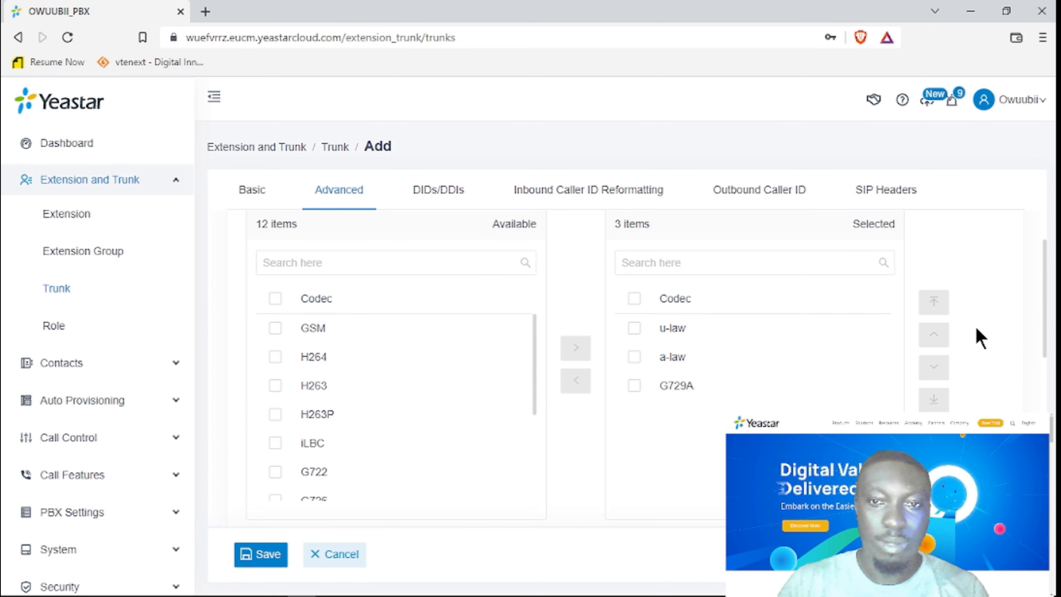
pyautogui.scroll(2, 979, 338)
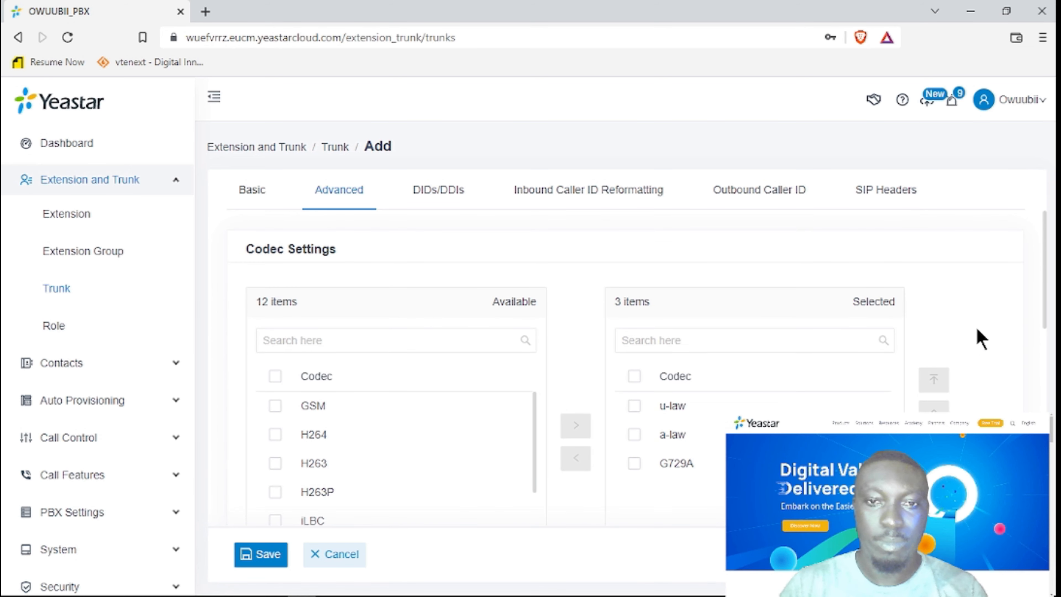
pyautogui.scroll(-2, 334, 438)
pyautogui.scroll(2, 339, 431)
pyautogui.scroll(-4, 347, 446)
pyautogui.scroll(-1, 347, 444)
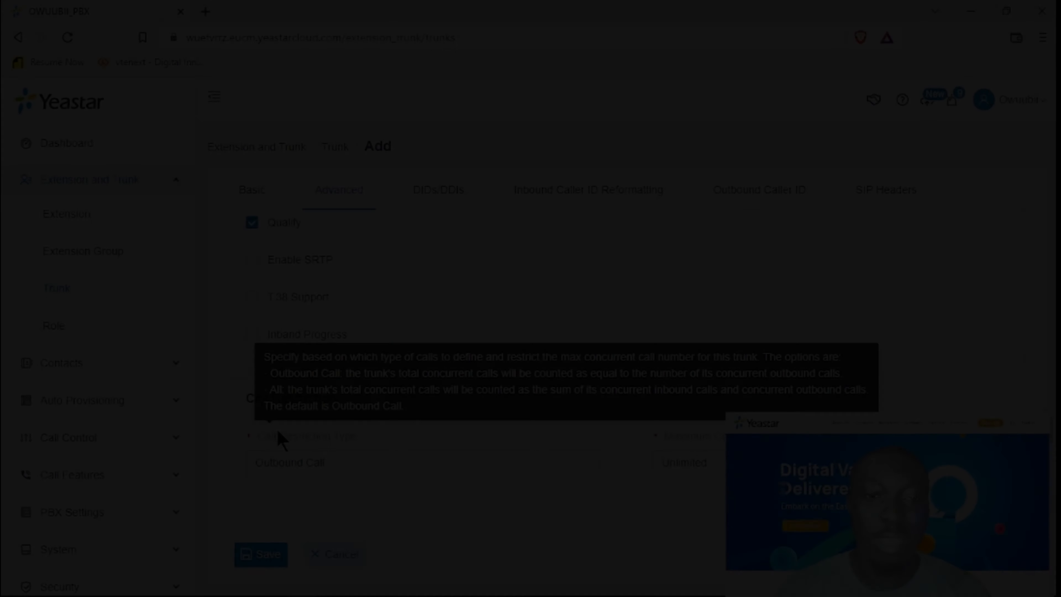
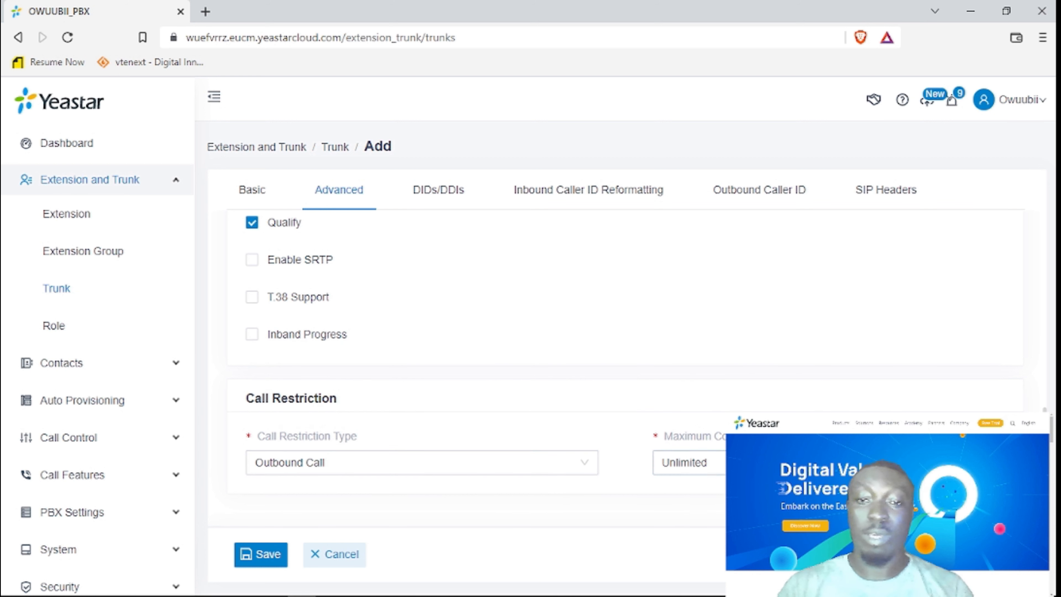
# Scroll back up the trunk's Advanced settings and switch to its empty DIDs/DDIs list.
pyautogui.scroll(10, 450, 445)
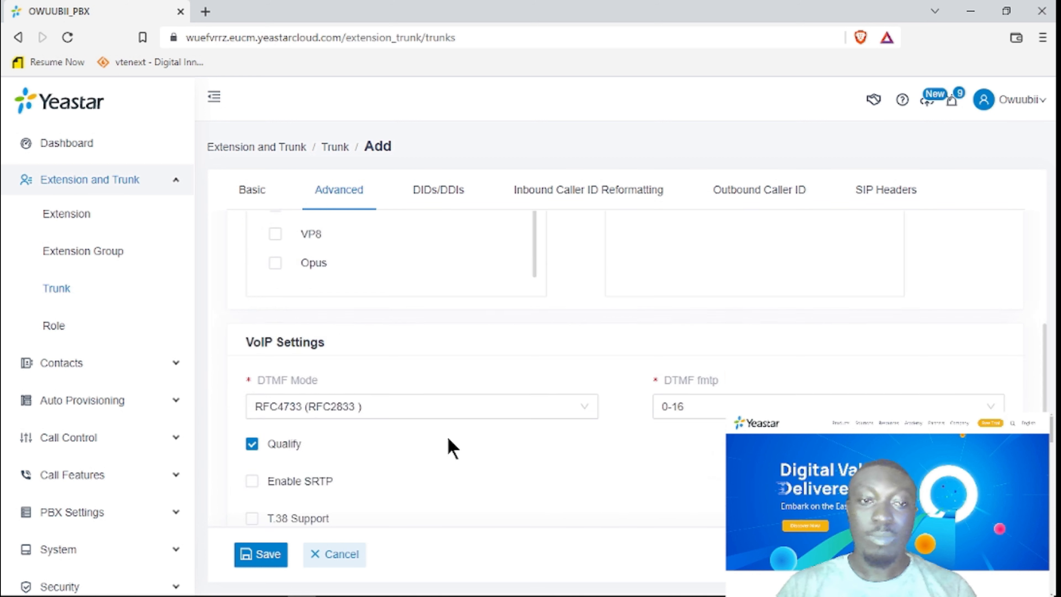
pyautogui.click(447, 195)
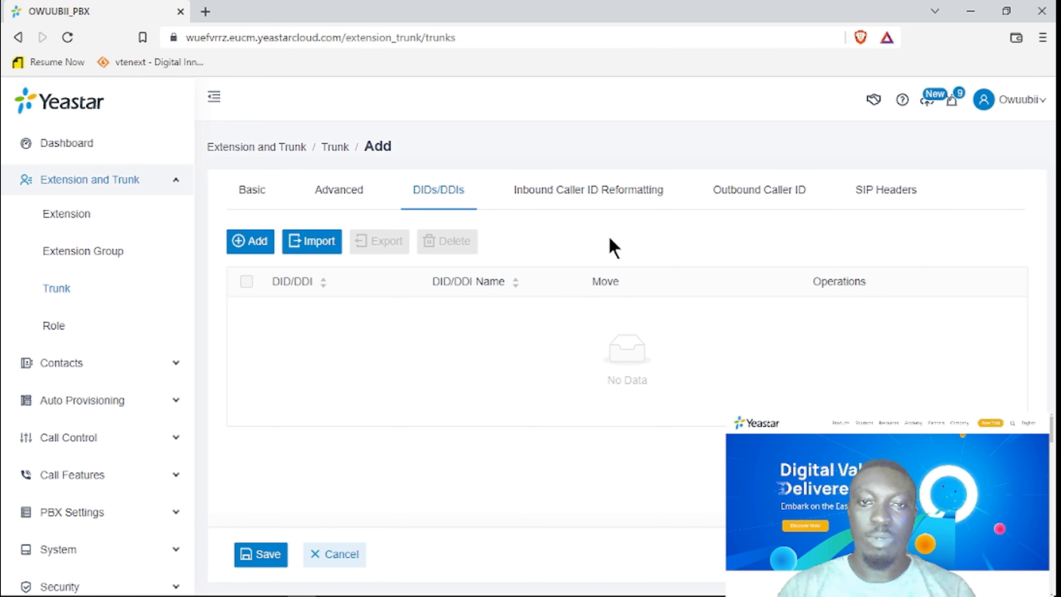
# Review the trunk's Inbound Caller ID Reformatting and Outbound Caller ID settings.
pyautogui.click(590, 196)
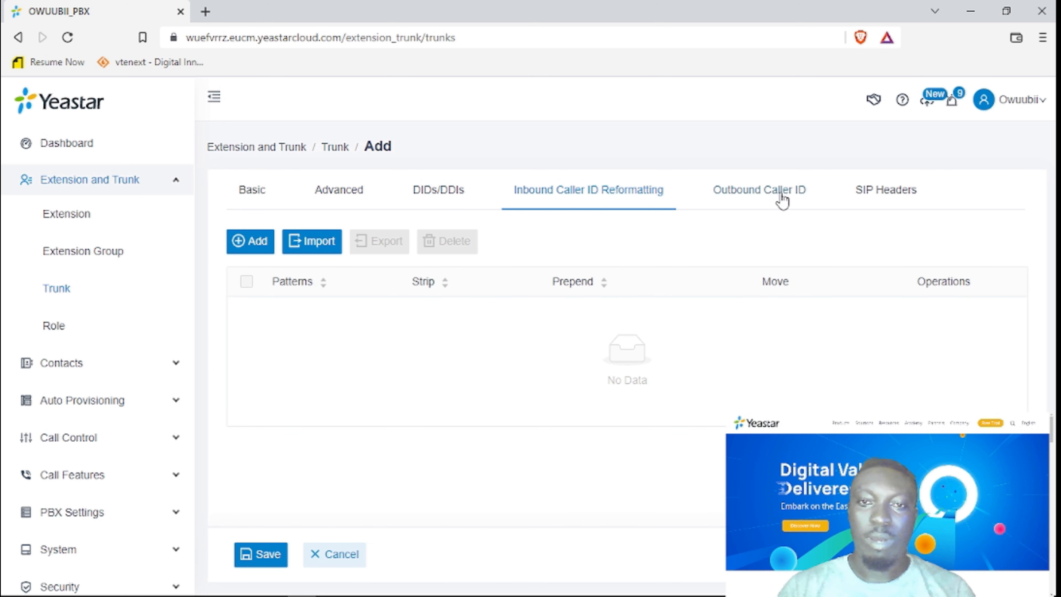
pyautogui.click(753, 194)
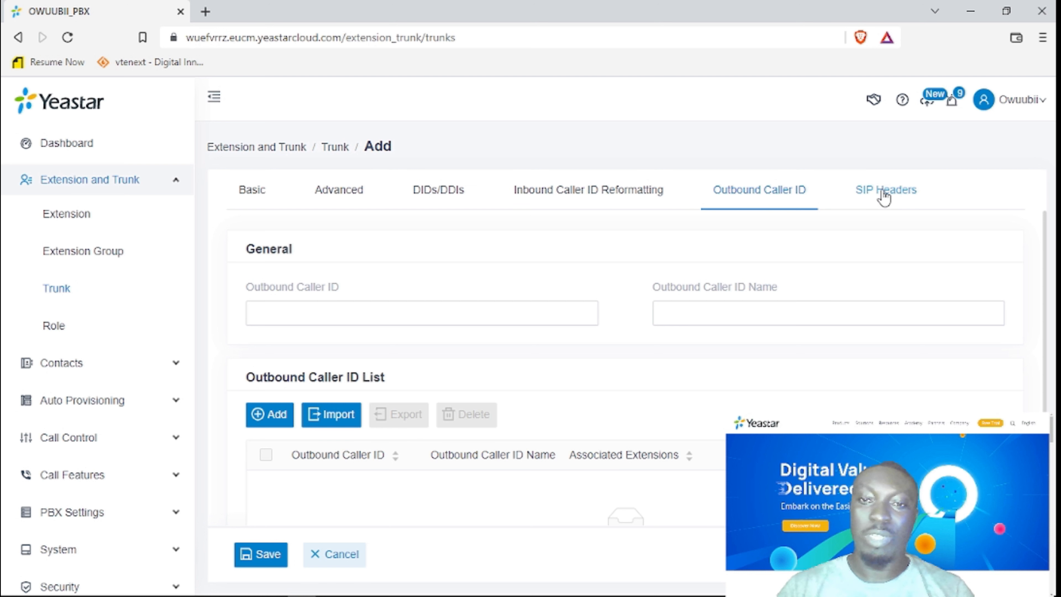
pyautogui.scroll(-3, 995, 275)
pyautogui.scroll(3, 1024, 292)
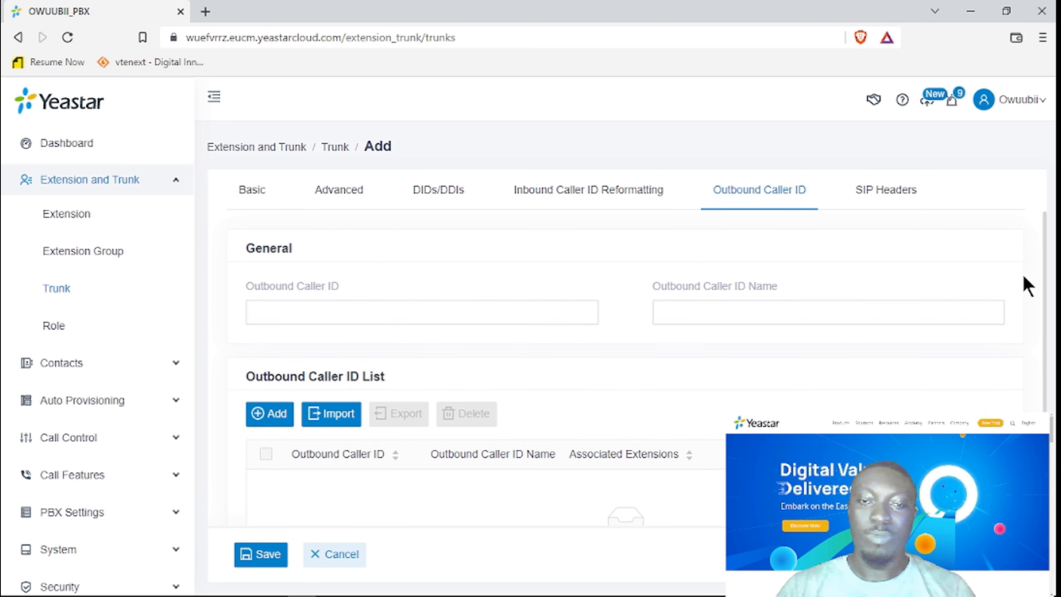
# Look through the trunk's SIP Headers parameters, then go to the Role management page.
pyautogui.click(879, 202)
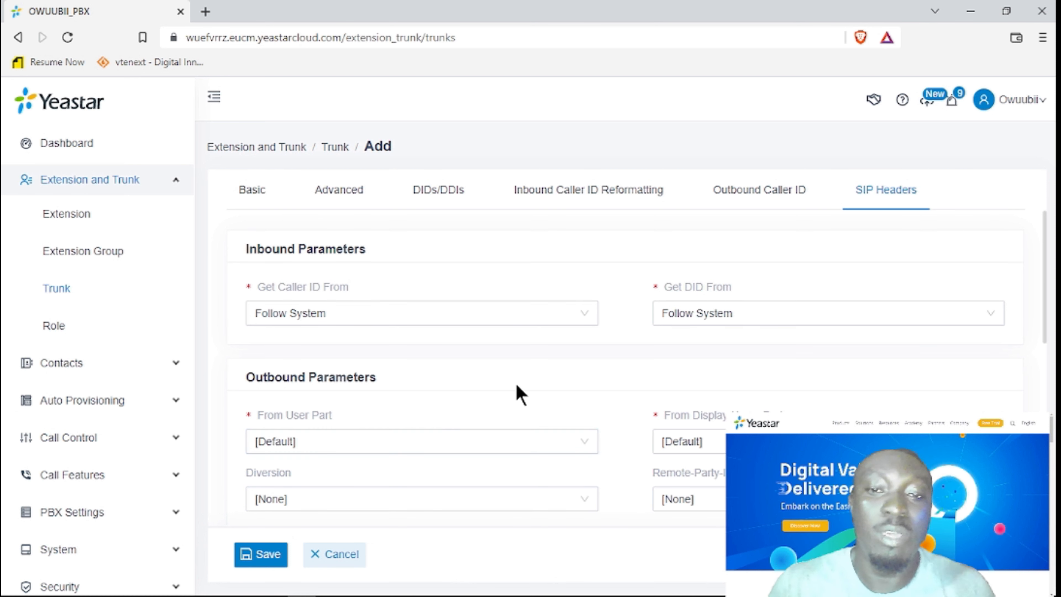
pyautogui.scroll(-4, 518, 393)
pyautogui.scroll(-1, 521, 395)
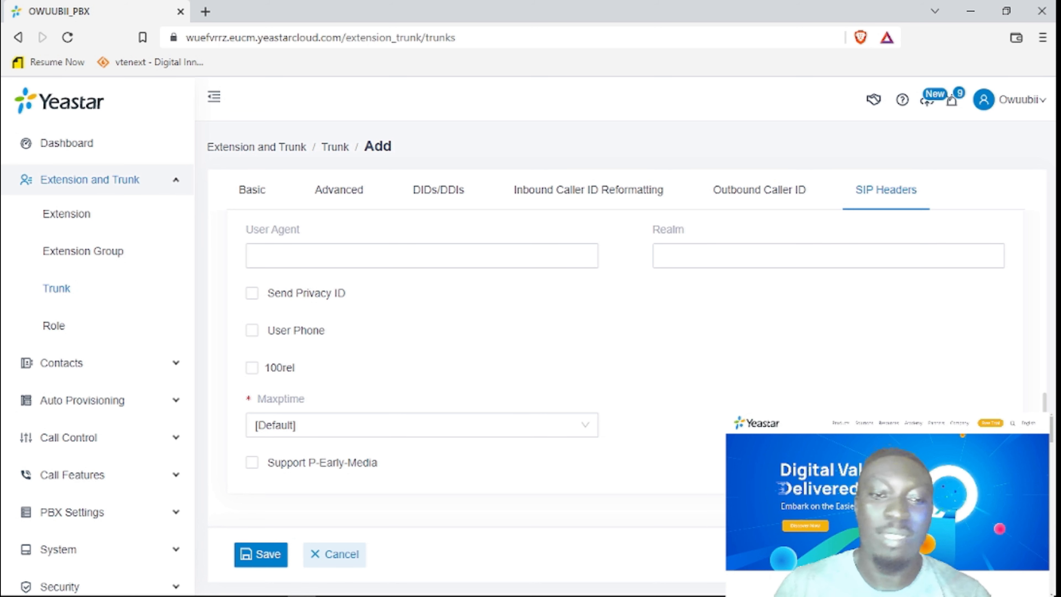
pyautogui.scroll(10, 626, 367)
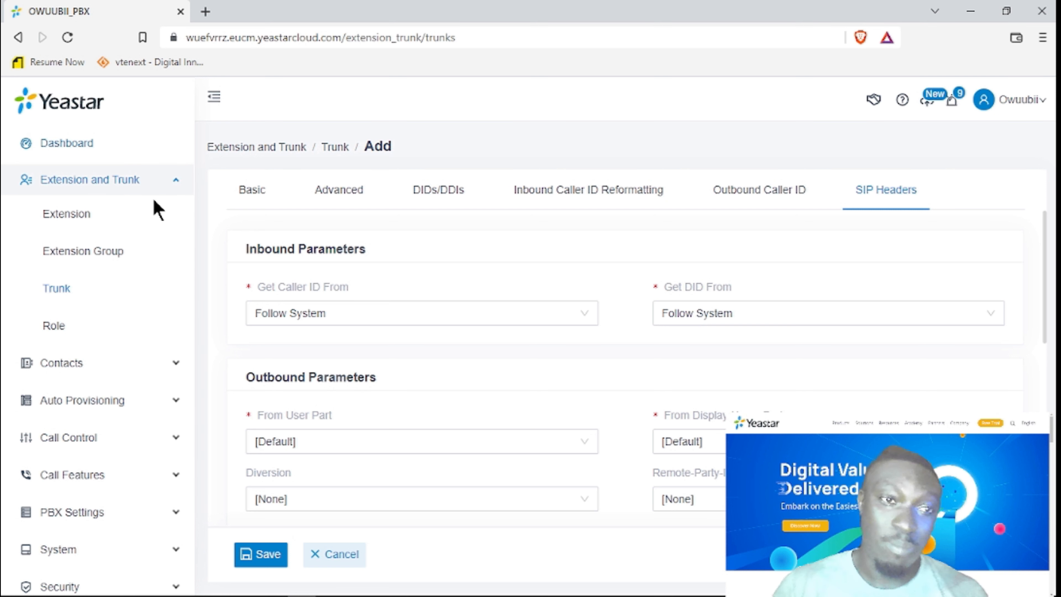
pyautogui.click(48, 330)
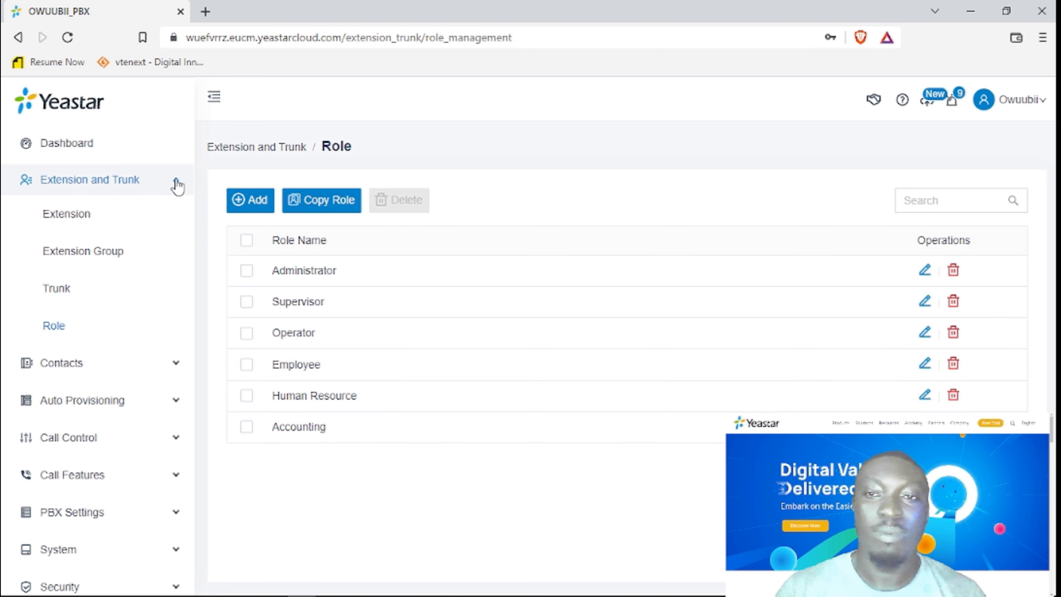
# Open the Administrator role's permissions, scroll through all enabled modules, and expand Contacts in the sidebar.
pyautogui.click(925, 271)
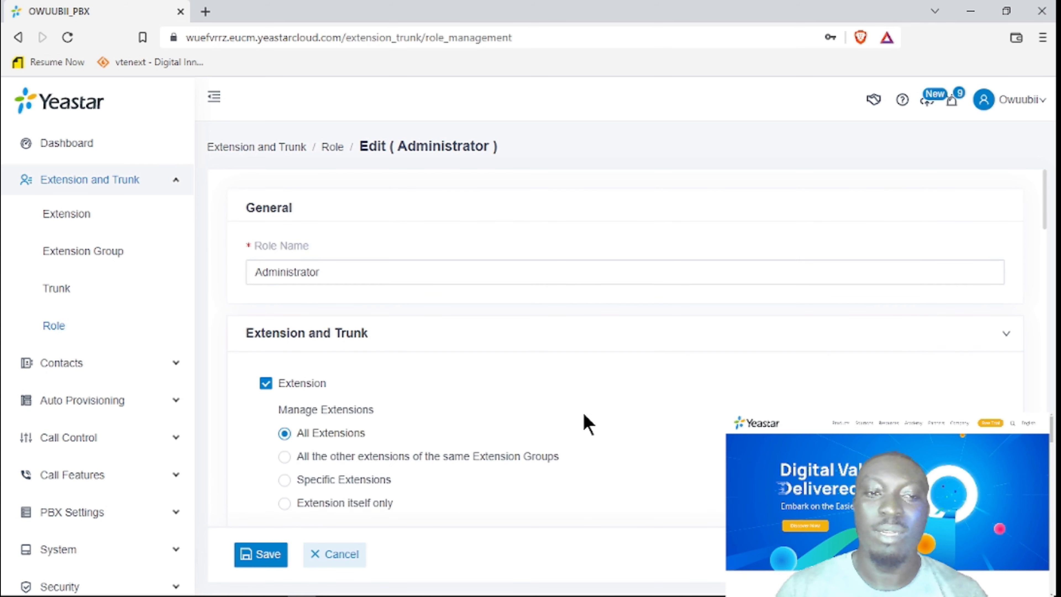
pyautogui.scroll(-5, 577, 434)
pyautogui.scroll(-2, 376, 459)
pyautogui.scroll(-15, 410, 462)
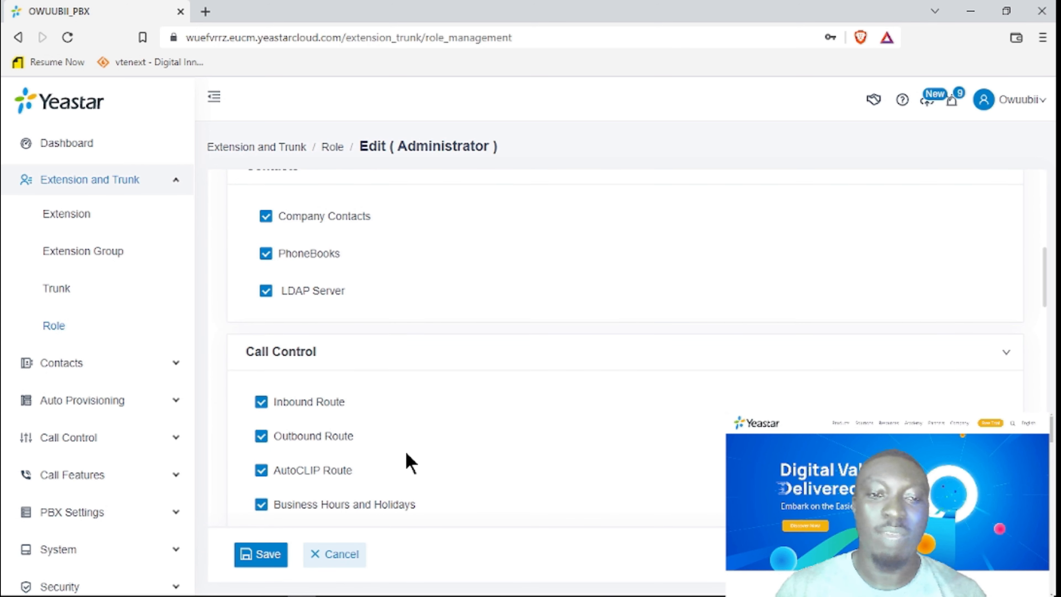
pyautogui.scroll(-12, 409, 462)
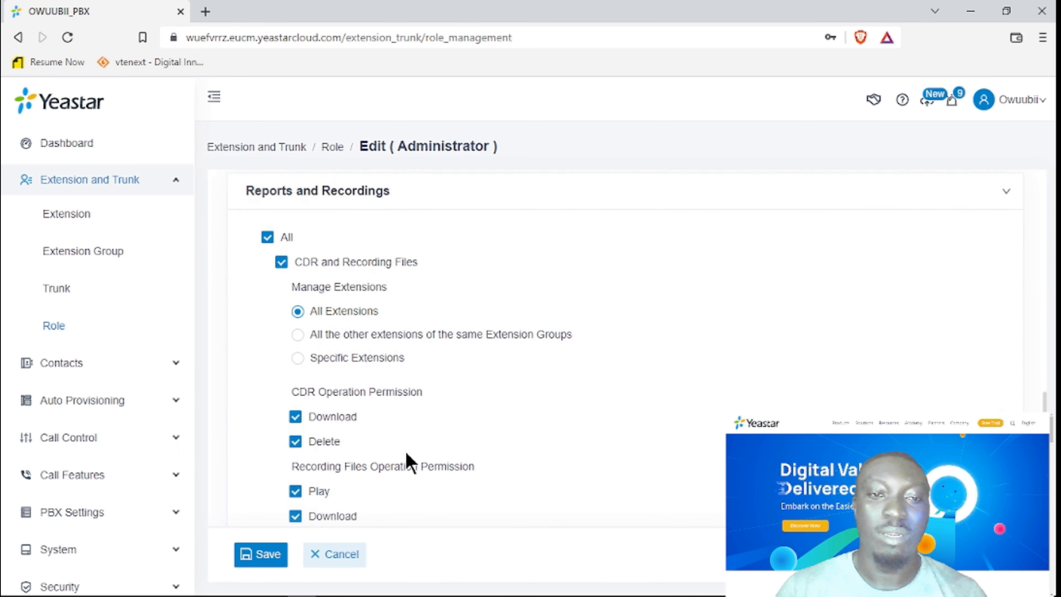
pyautogui.scroll(20, 405, 451)
pyautogui.scroll(8, 405, 451)
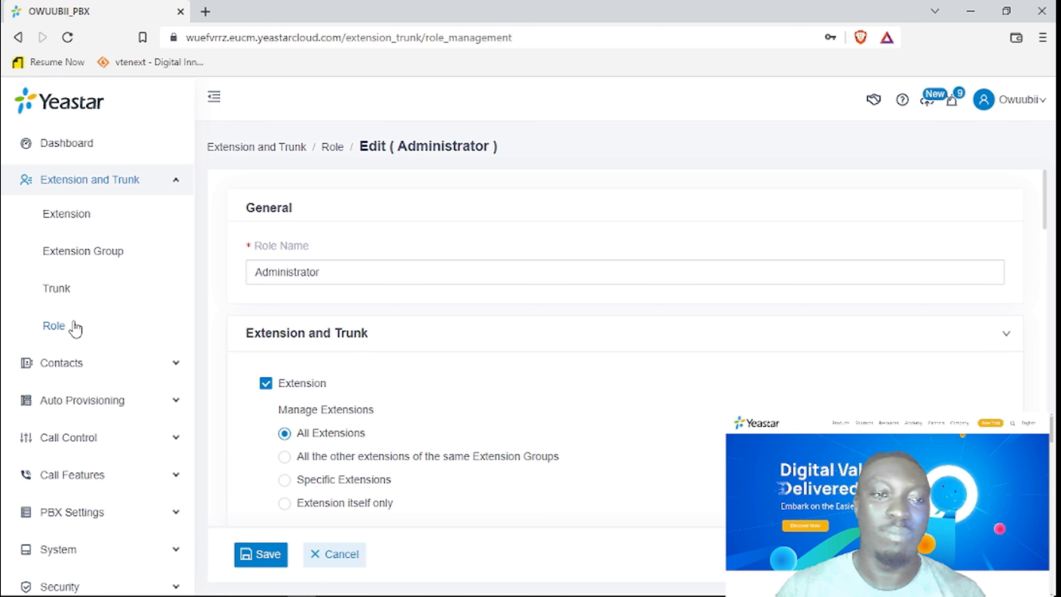
pyautogui.click(168, 185)
pyautogui.click(111, 224)
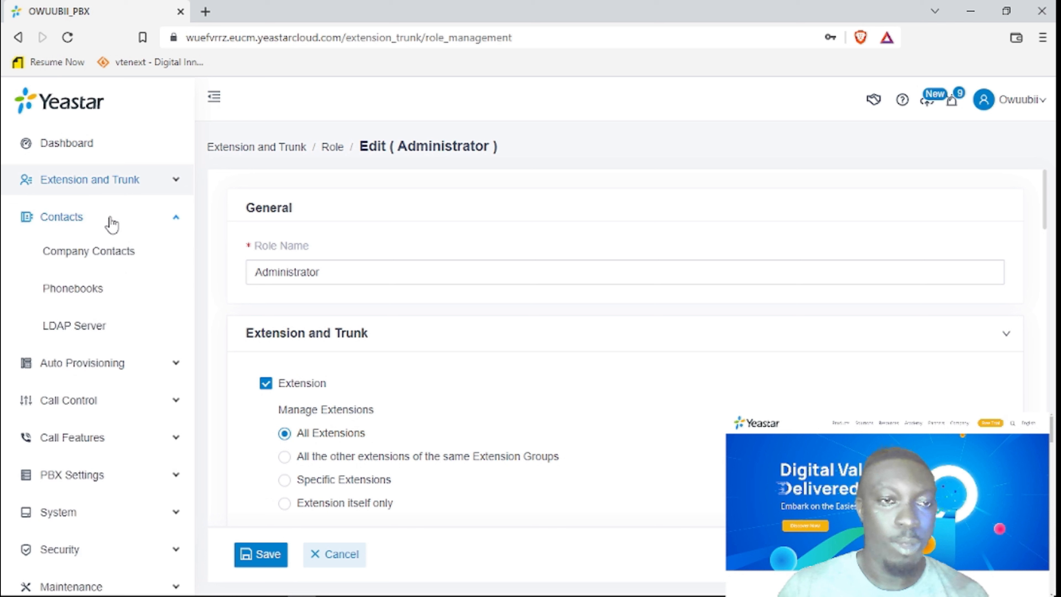
# Browse Company Contacts, Phonebooks, and the LDAP Server's connection settings and credentials tabs.
pyautogui.click(109, 257)
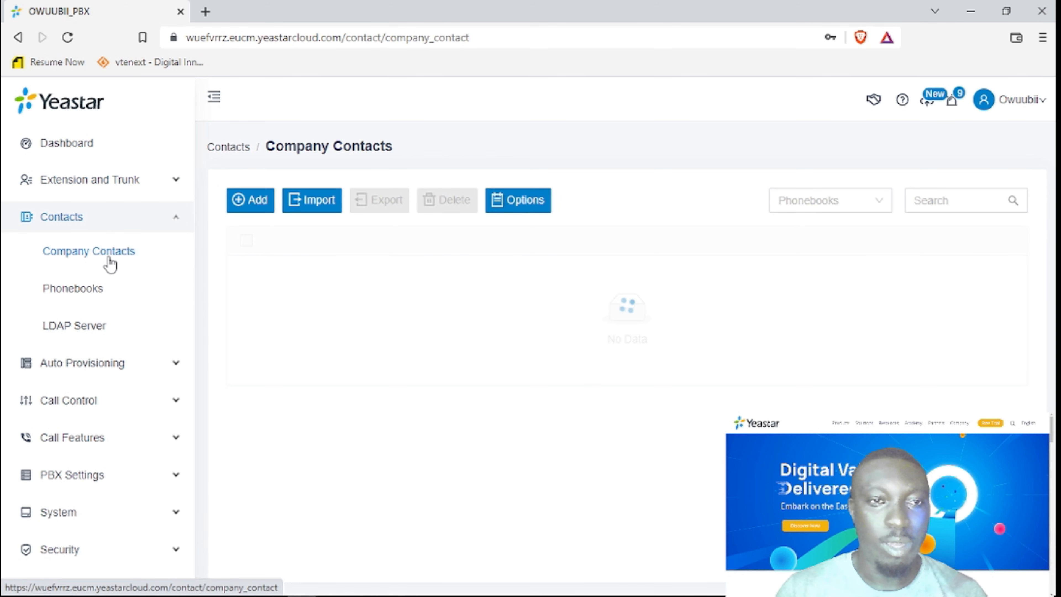
pyautogui.click(92, 296)
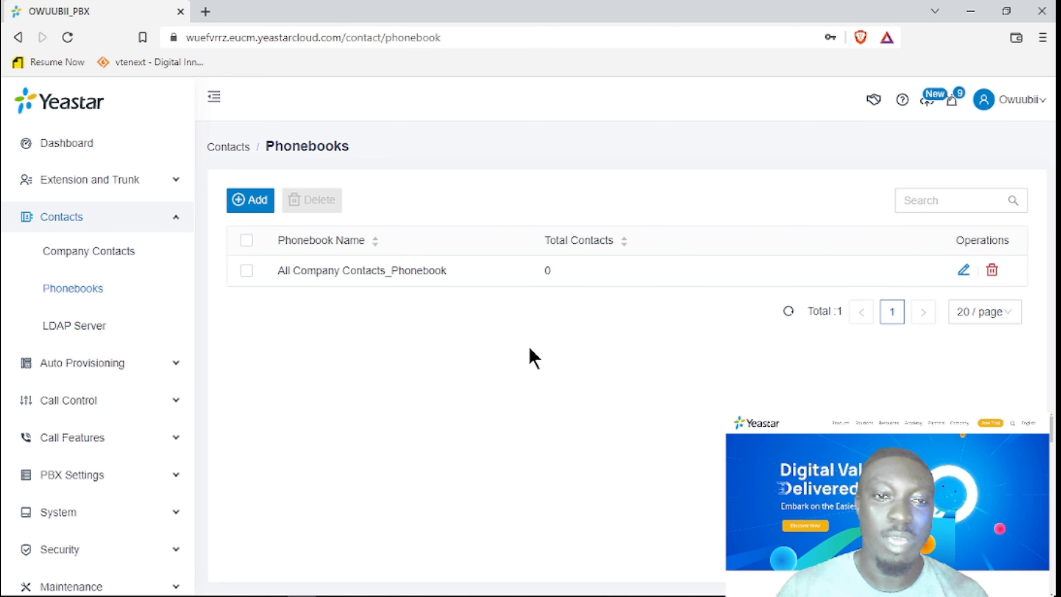
pyautogui.click(86, 330)
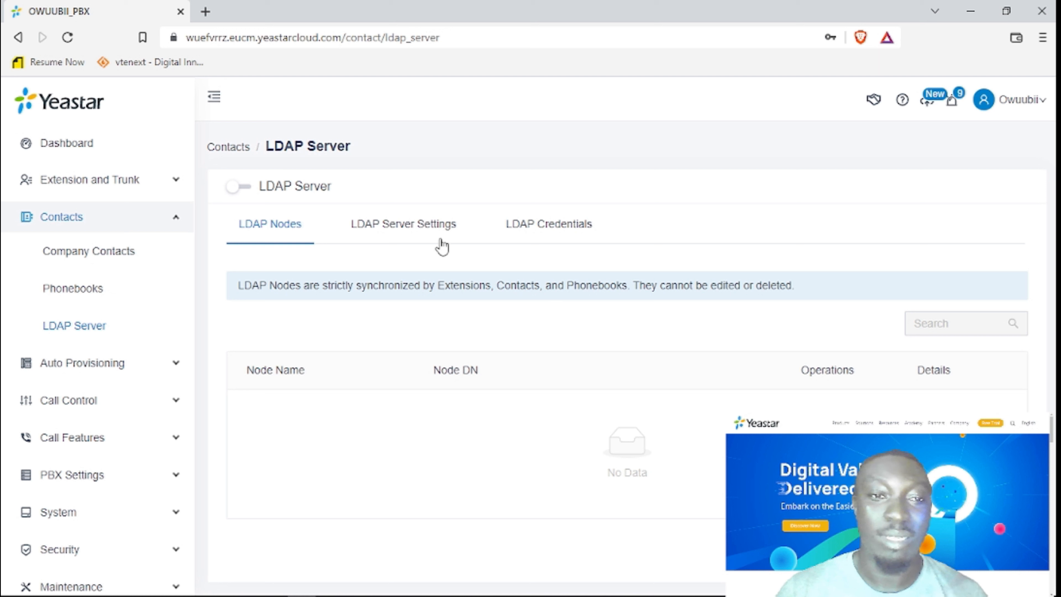
pyautogui.click(415, 228)
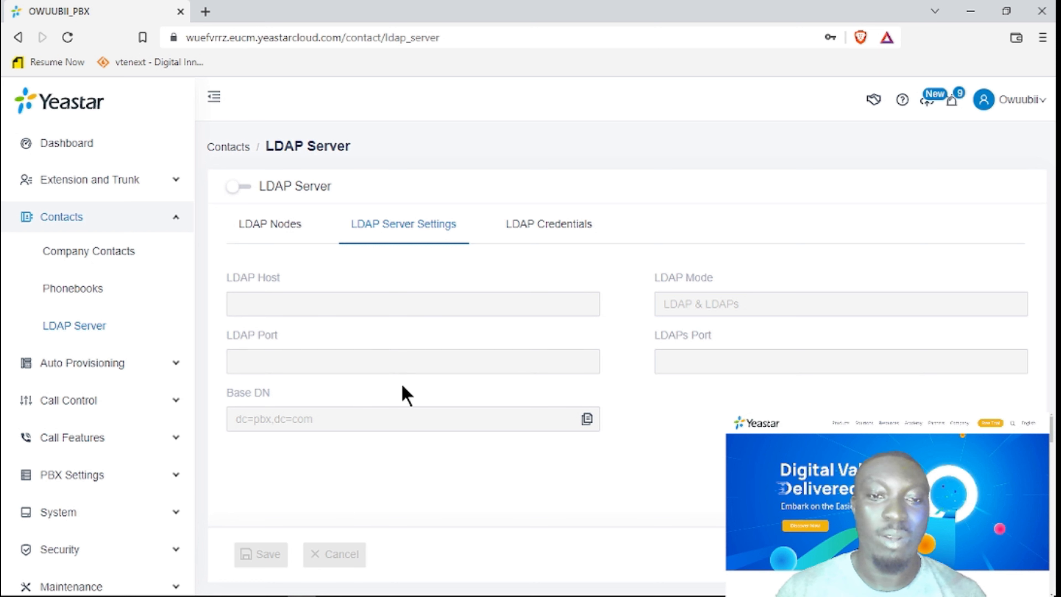
pyautogui.click(545, 234)
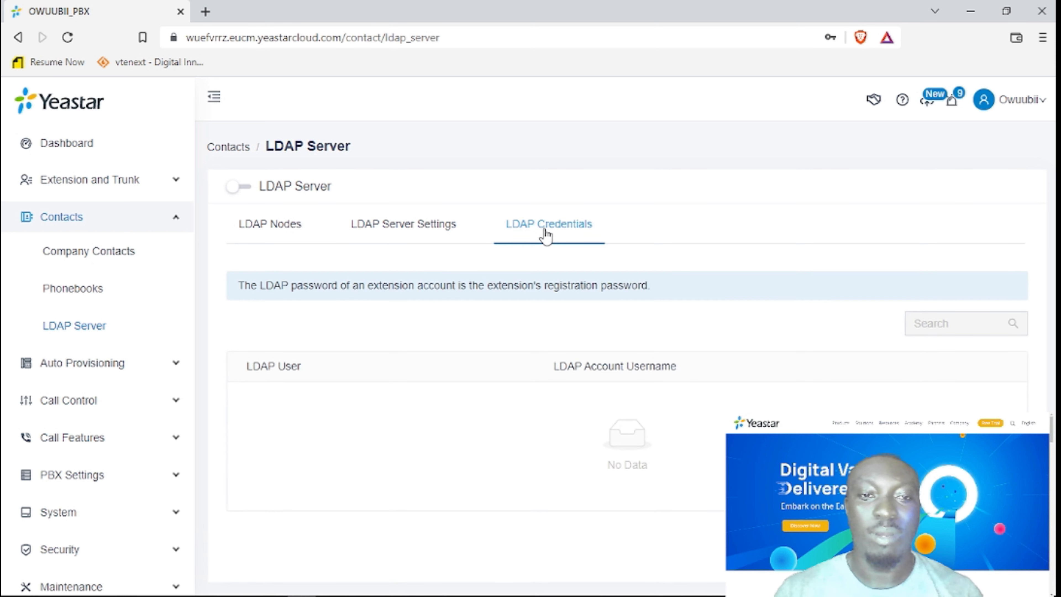
pyautogui.click(255, 238)
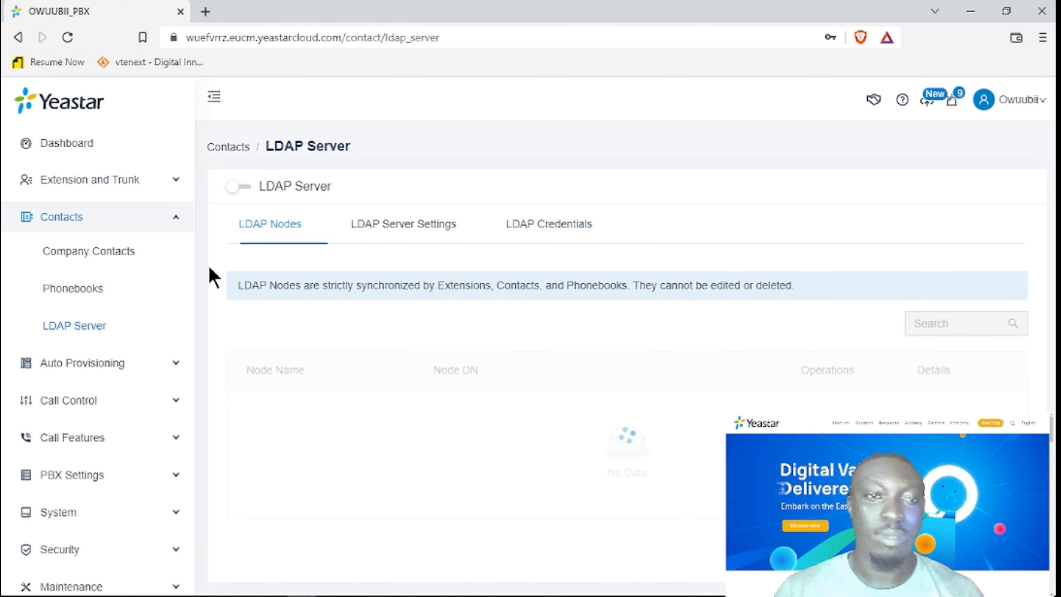
# Collapse Contacts and open the Auto Provisioning Phones list.
pyautogui.click(153, 217)
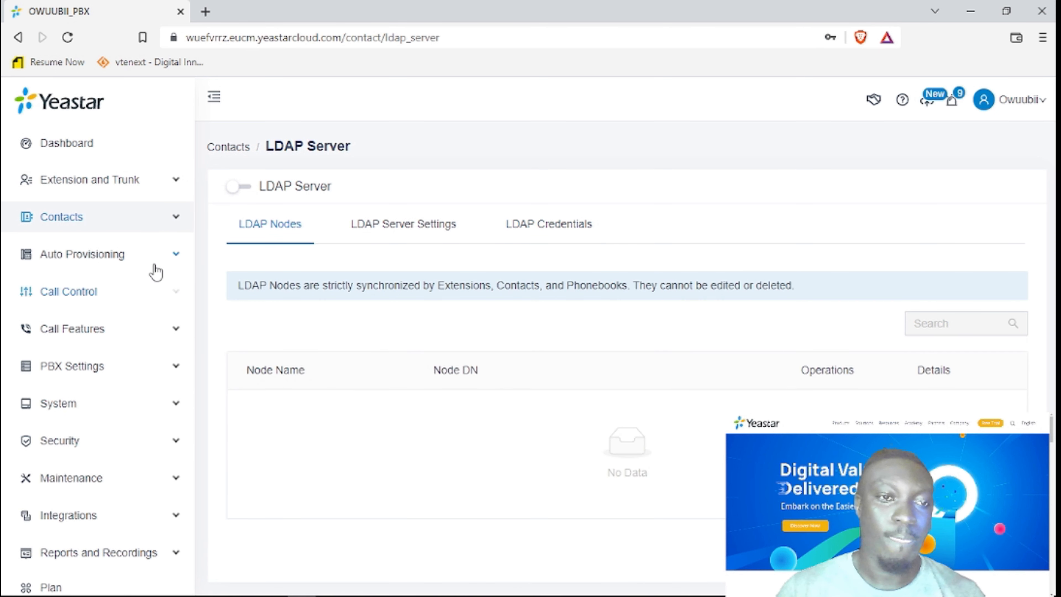
pyautogui.scroll(-1, 156, 273)
pyautogui.click(162, 217)
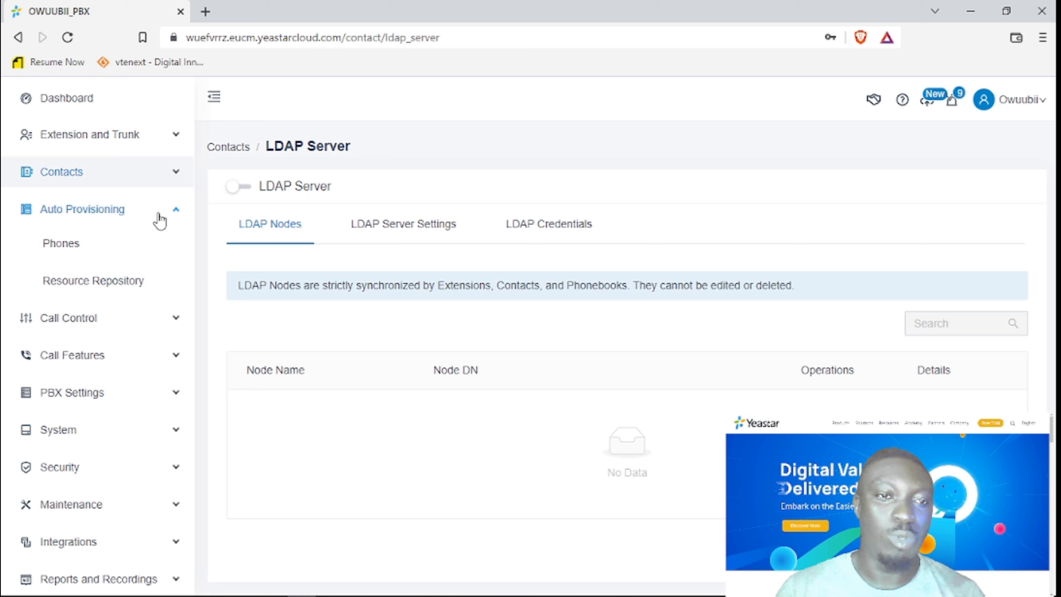
pyautogui.click(70, 246)
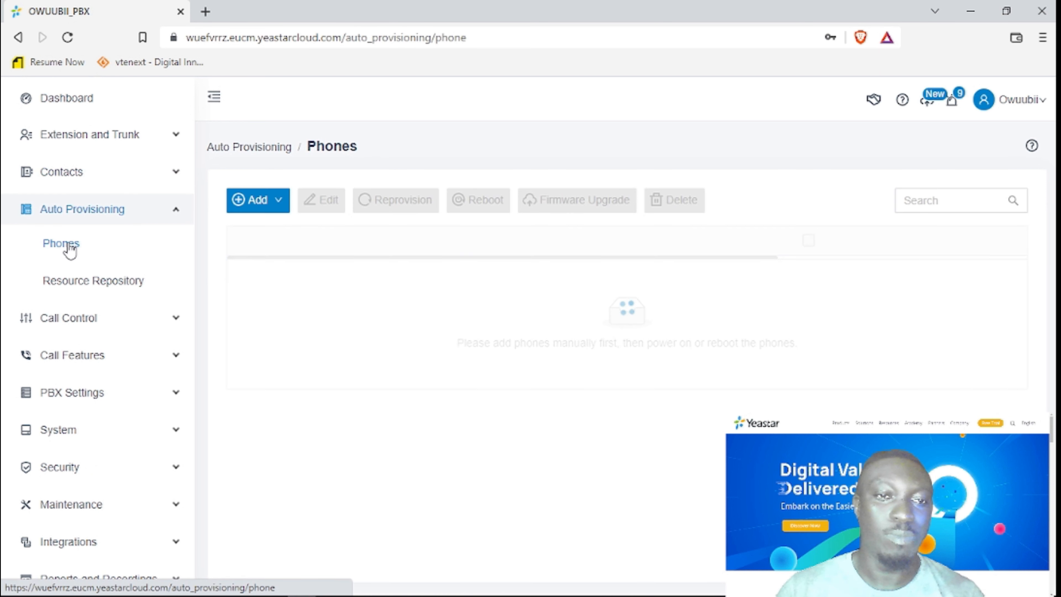
# Start a Bulk Add of phones with vendor Fanvil and model H5, then focus the MAC Address box.
pyautogui.click(284, 204)
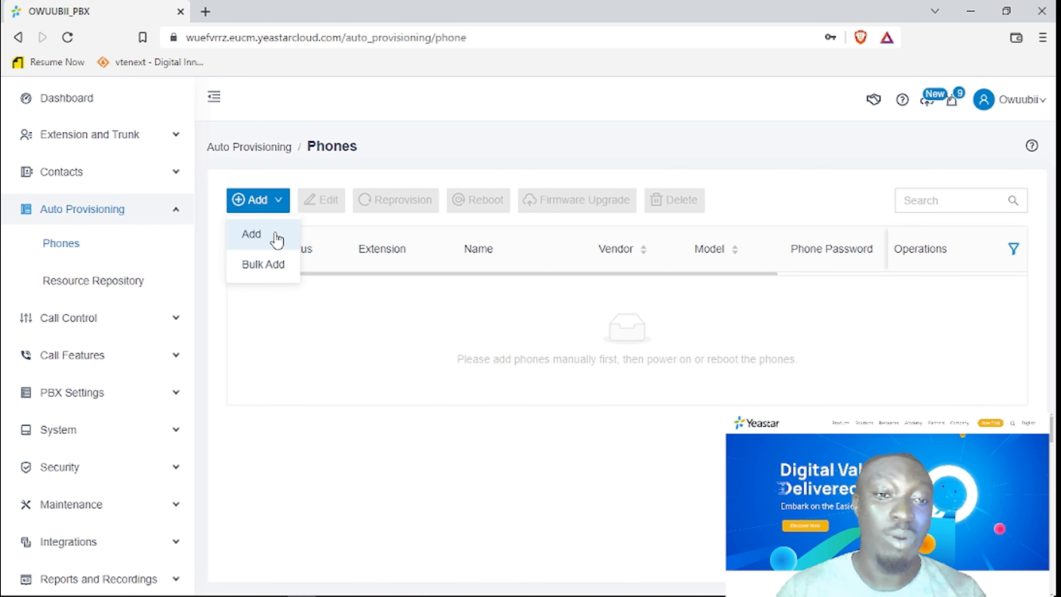
pyautogui.click(274, 264)
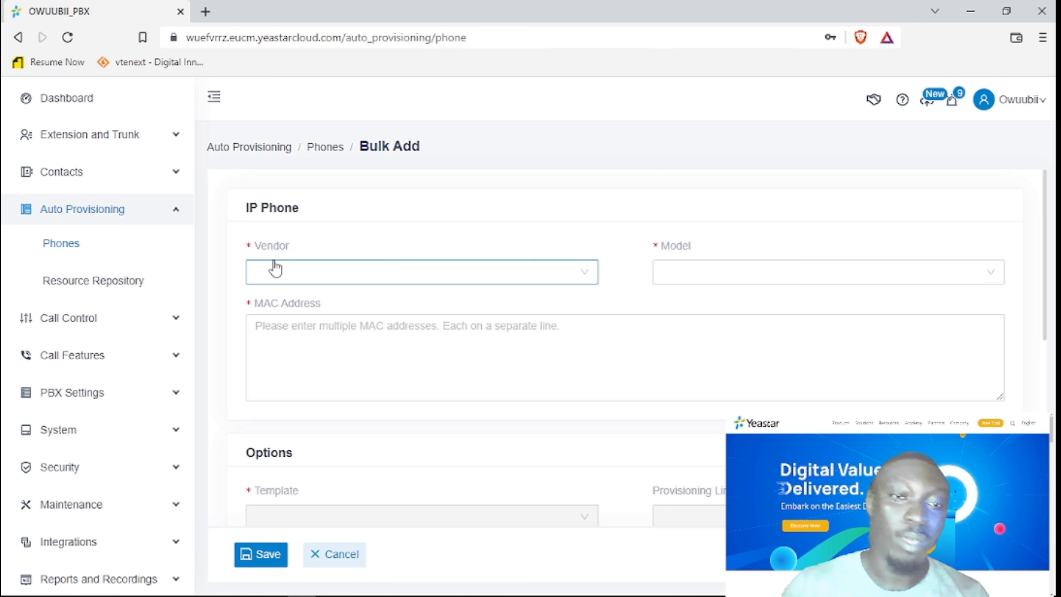
pyautogui.click(352, 272)
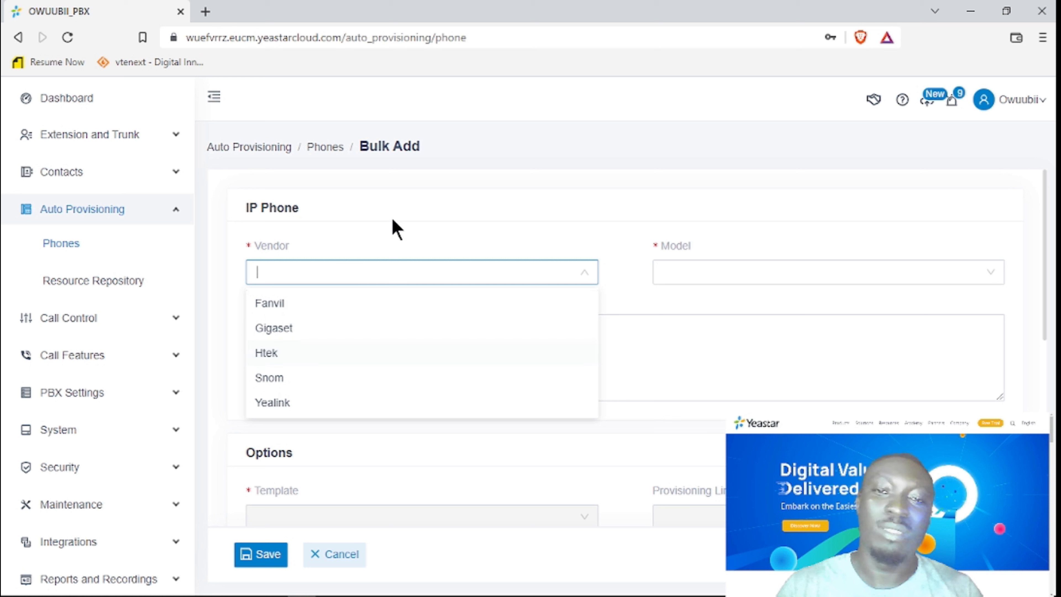
pyautogui.click(390, 278)
pyautogui.click(390, 277)
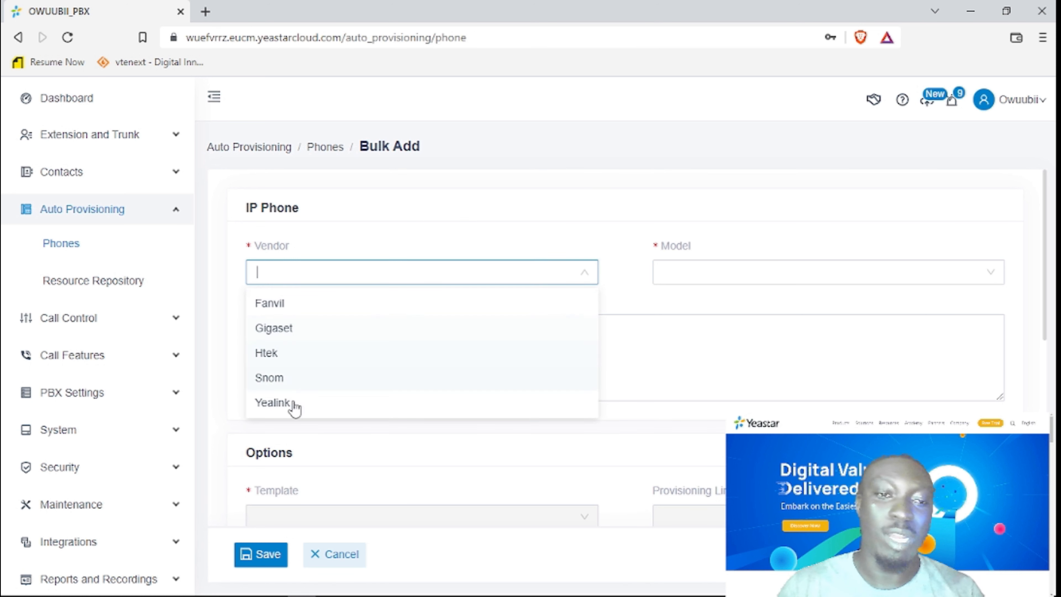
pyautogui.click(306, 307)
pyautogui.click(713, 275)
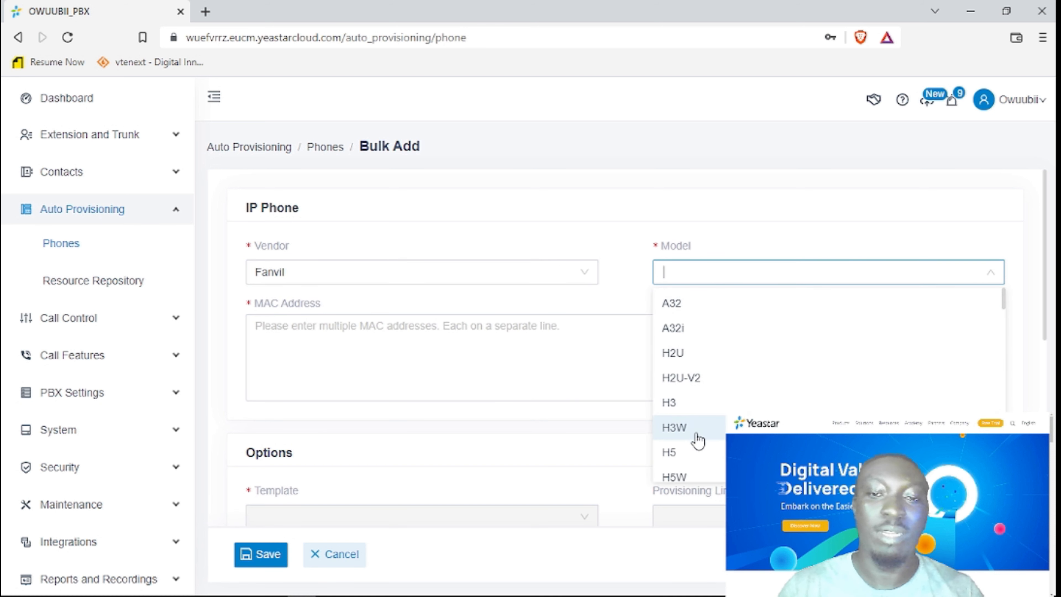
pyautogui.click(682, 456)
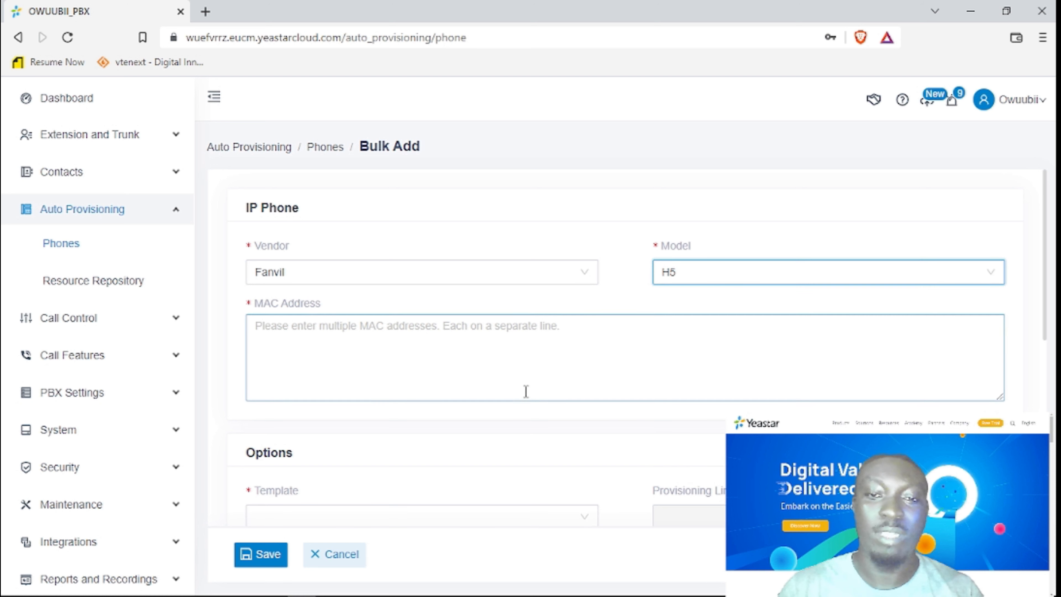
pyautogui.click(418, 341)
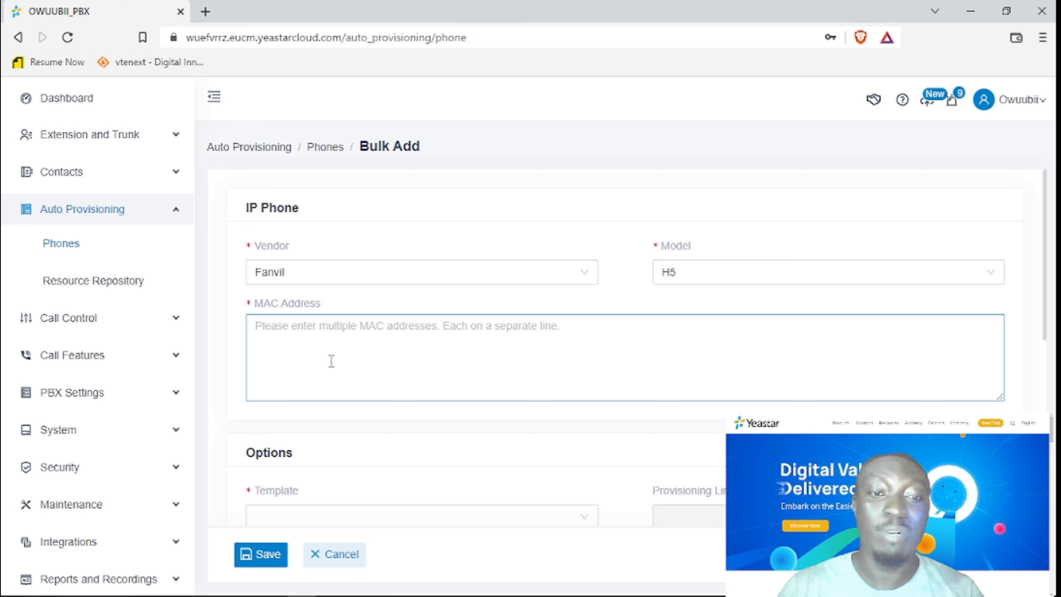
# Choose the YSDP_FanvilH5 provisioning template for the bulk phones.
pyautogui.scroll(-4, 410, 352)
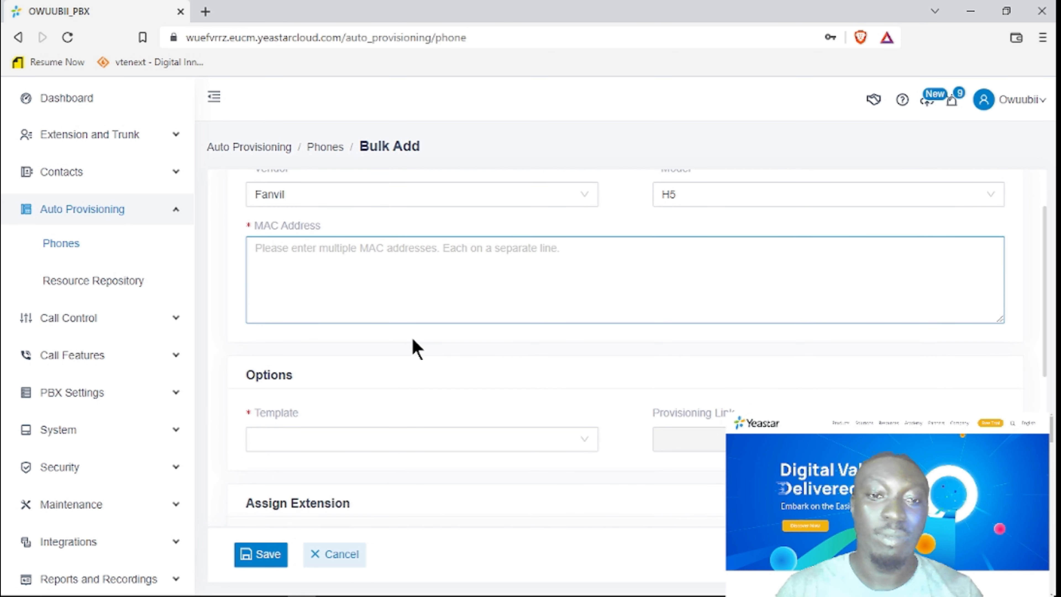
pyautogui.scroll(-2, 414, 349)
pyautogui.click(406, 289)
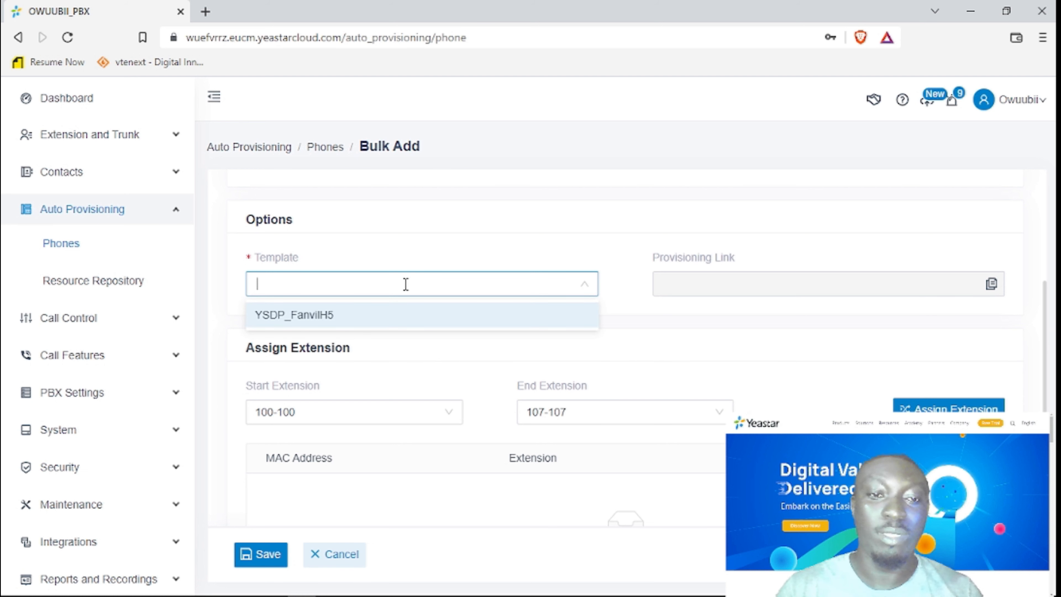
pyautogui.click(343, 315)
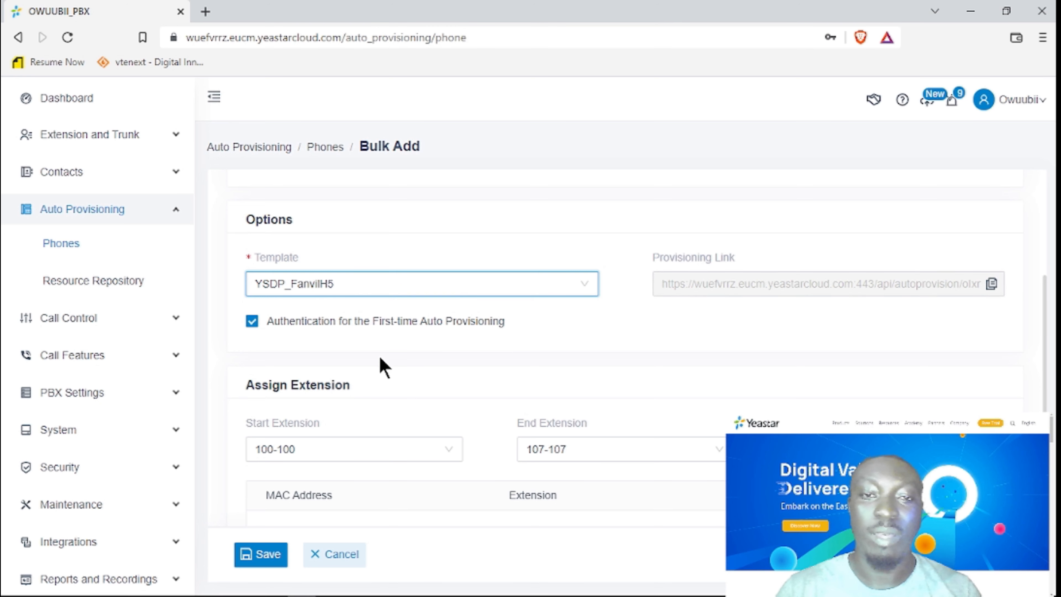
pyautogui.scroll(-3, 384, 367)
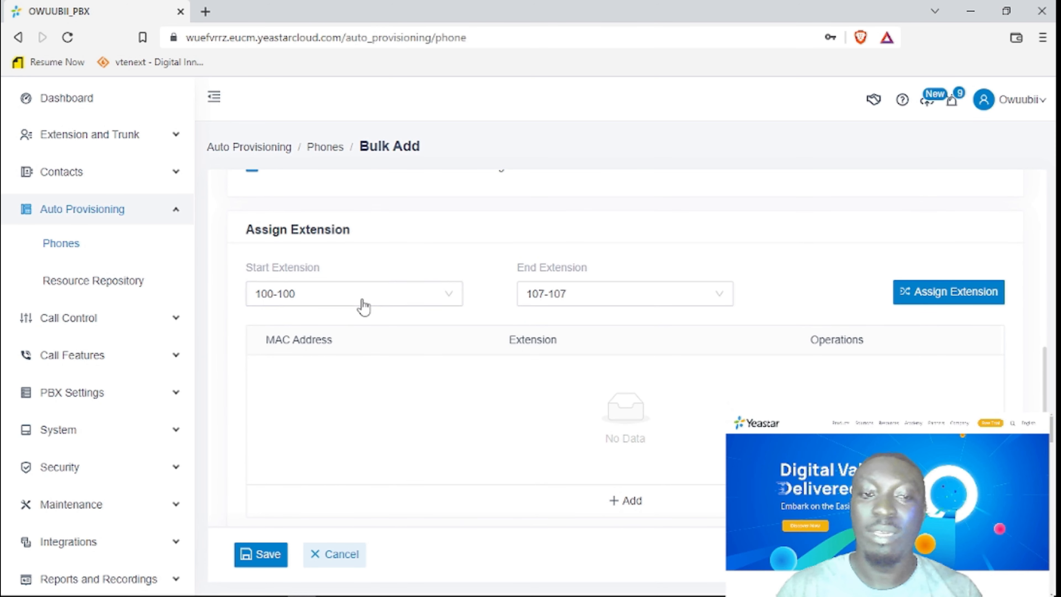
# Set the extension range from 101 to 107 and assign it to the phones.
pyautogui.click(344, 294)
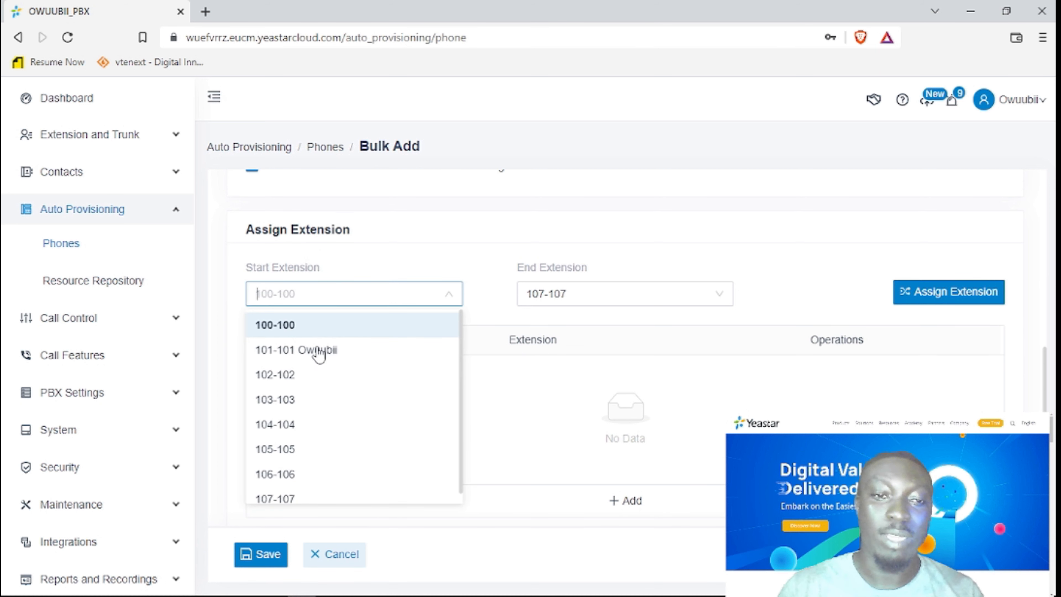
pyautogui.click(318, 353)
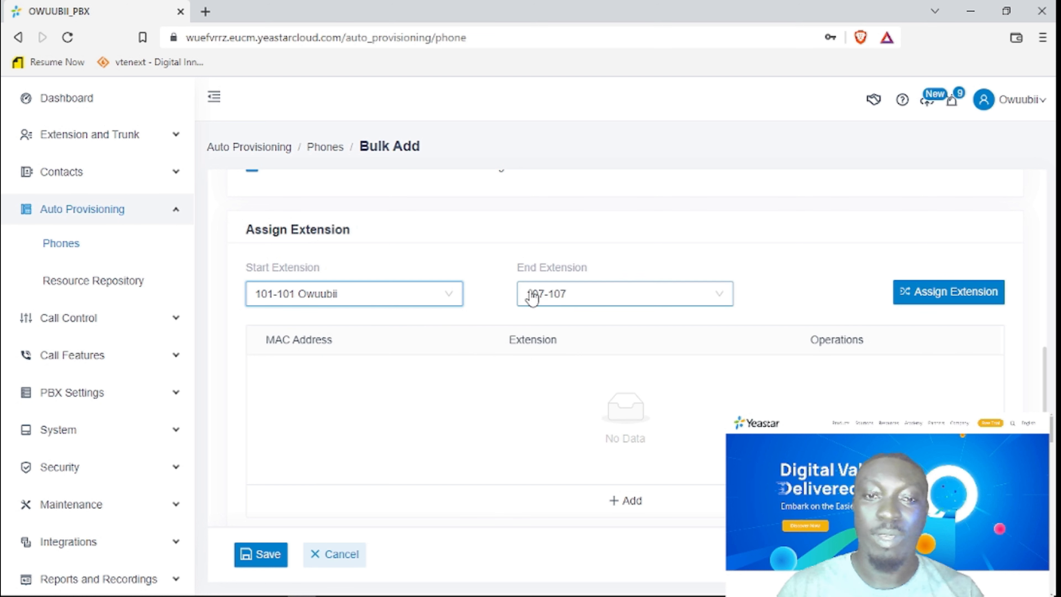
pyautogui.click(567, 292)
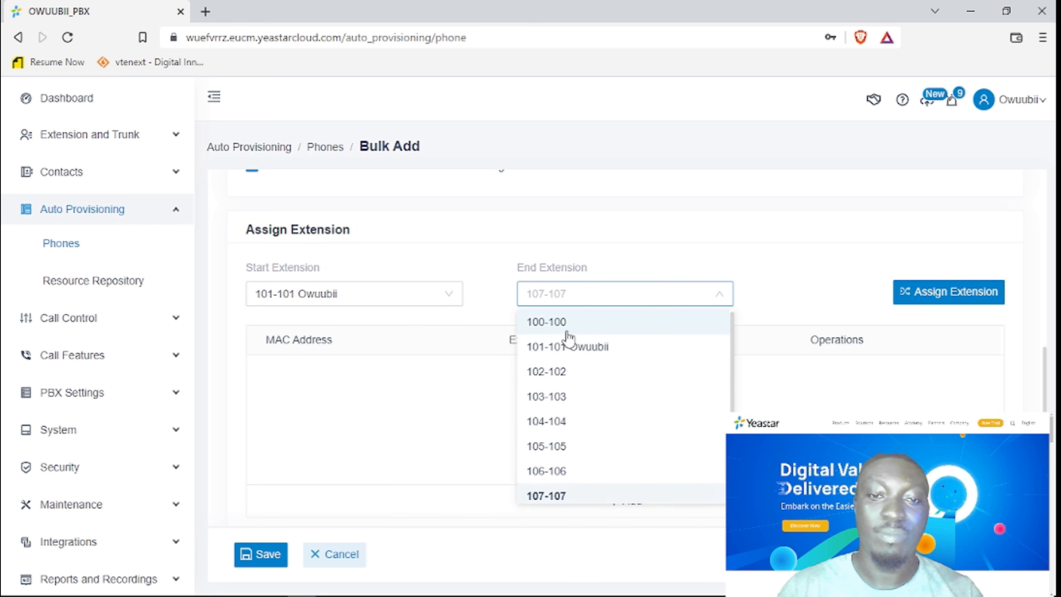
pyautogui.click(564, 492)
pyautogui.scroll(-1, 836, 288)
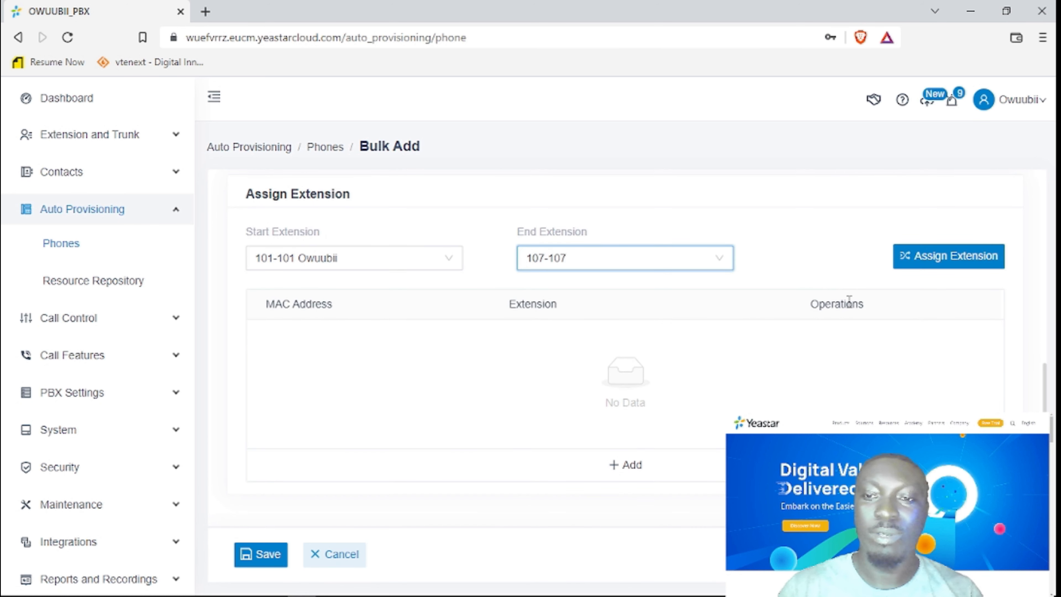
pyautogui.click(952, 271)
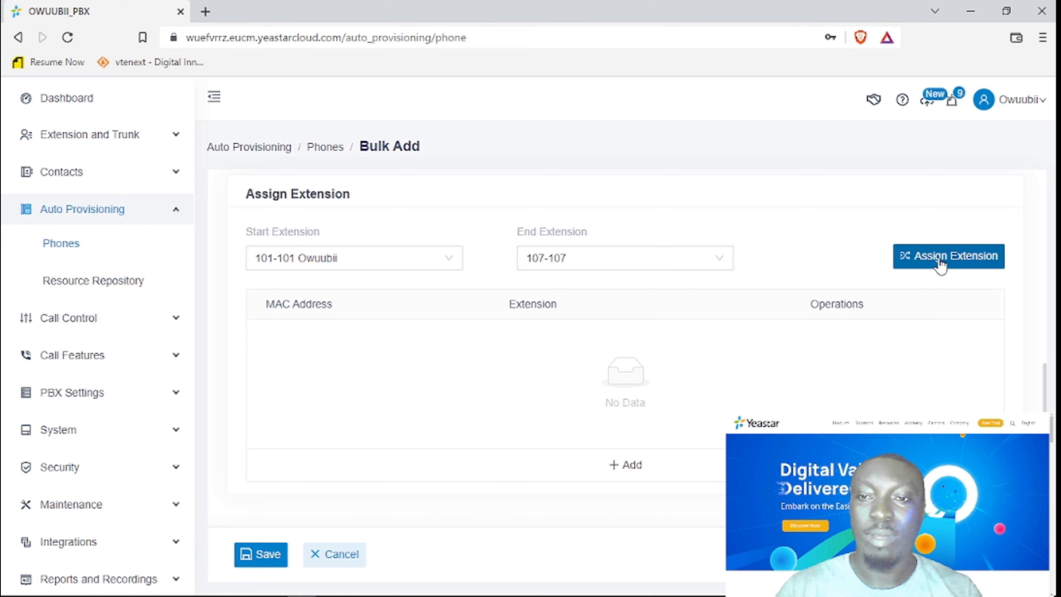
# Delete the empty MAC/extension row, save, and scroll back to the Assign Extension table.
pyautogui.click(681, 259)
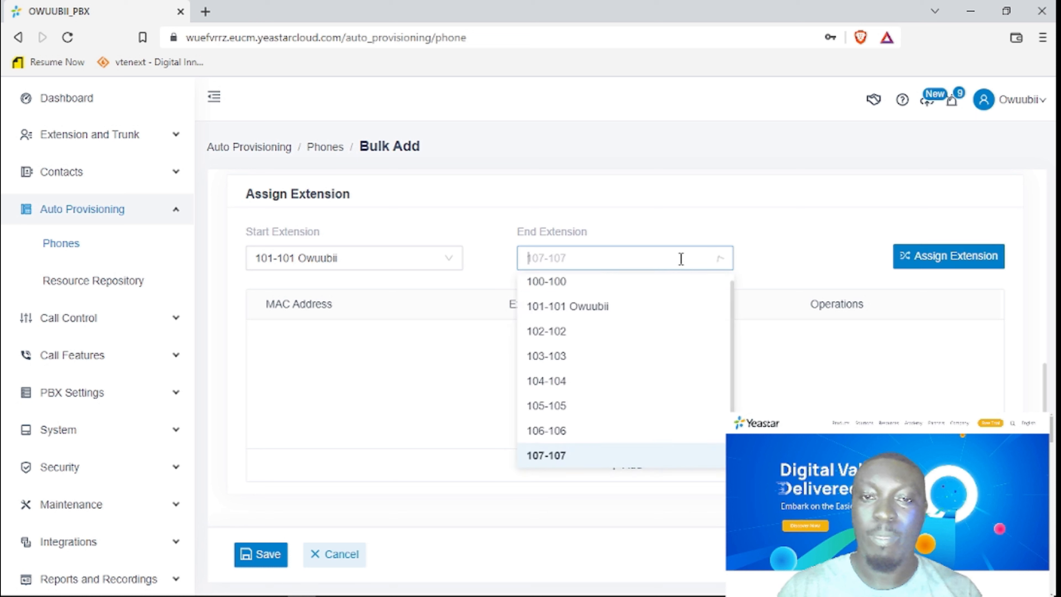
pyautogui.scroll(2, 348, 471)
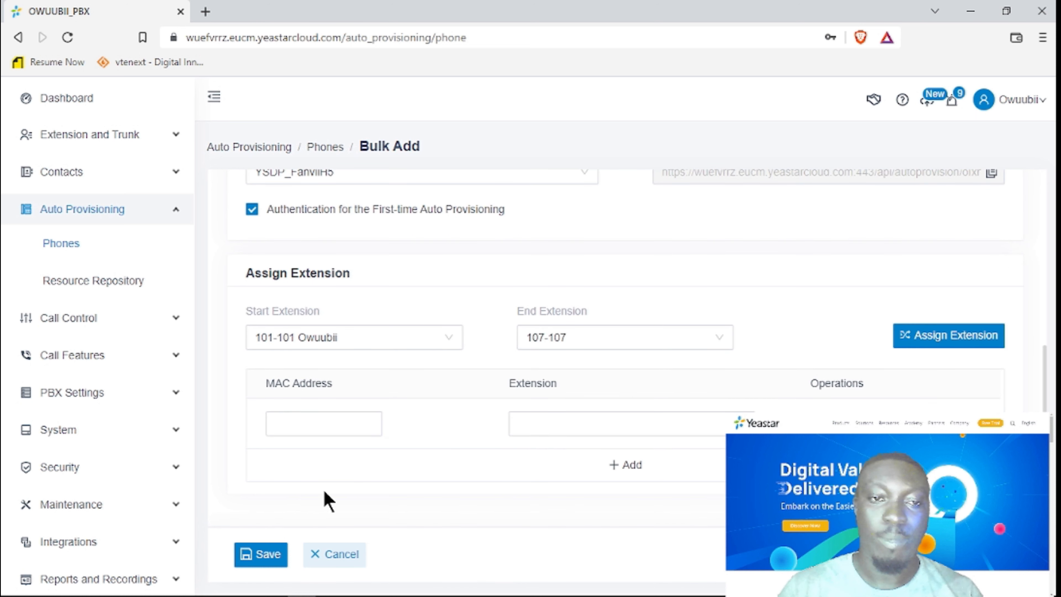
pyautogui.click(816, 424)
pyautogui.click(256, 555)
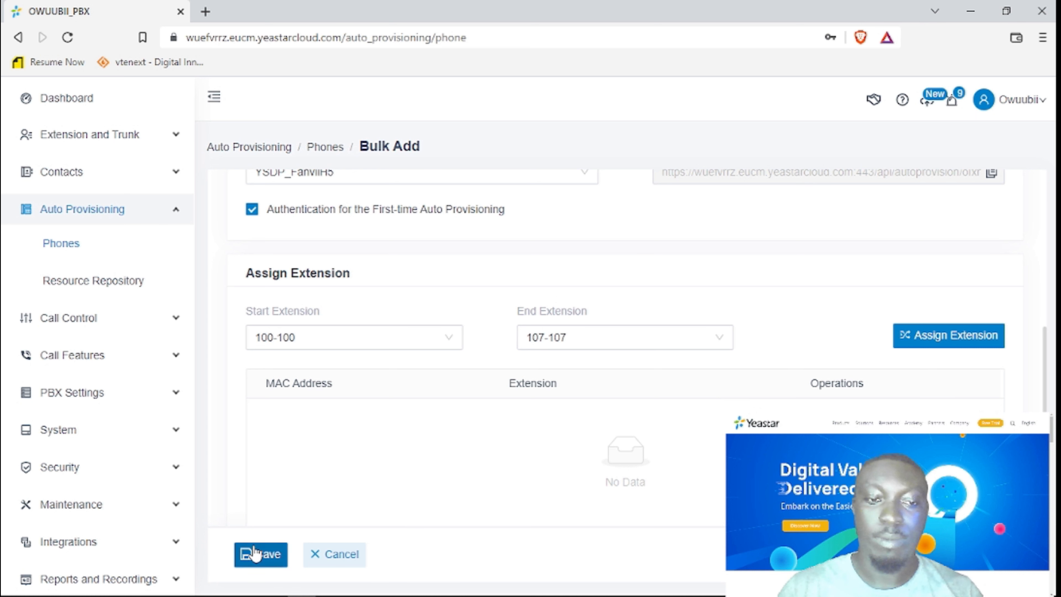
pyautogui.scroll(2, 798, 296)
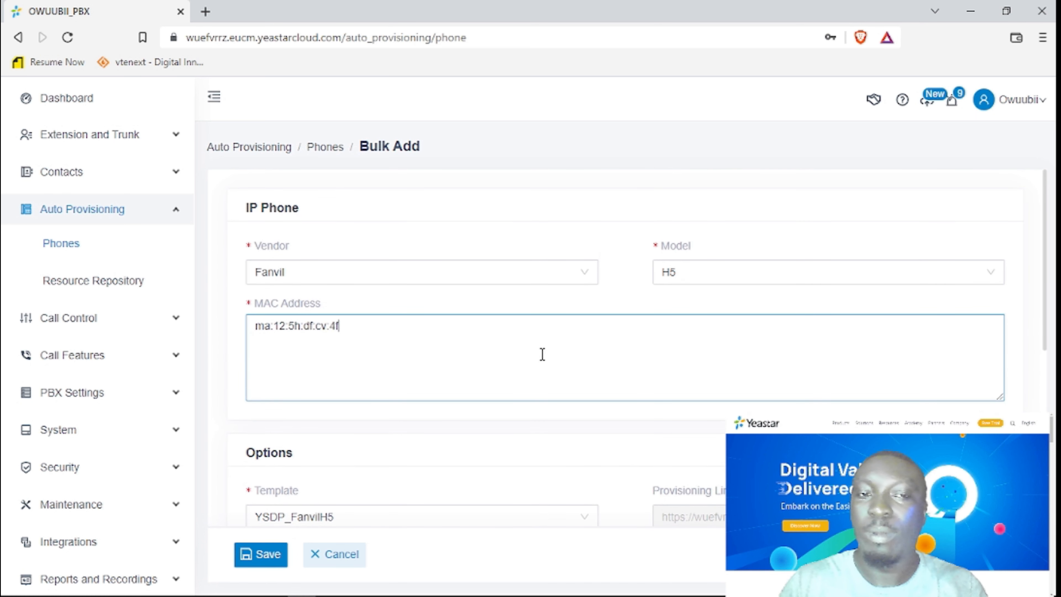
pyautogui.scroll(-4, 436, 397)
pyautogui.moveTo(434, 395)
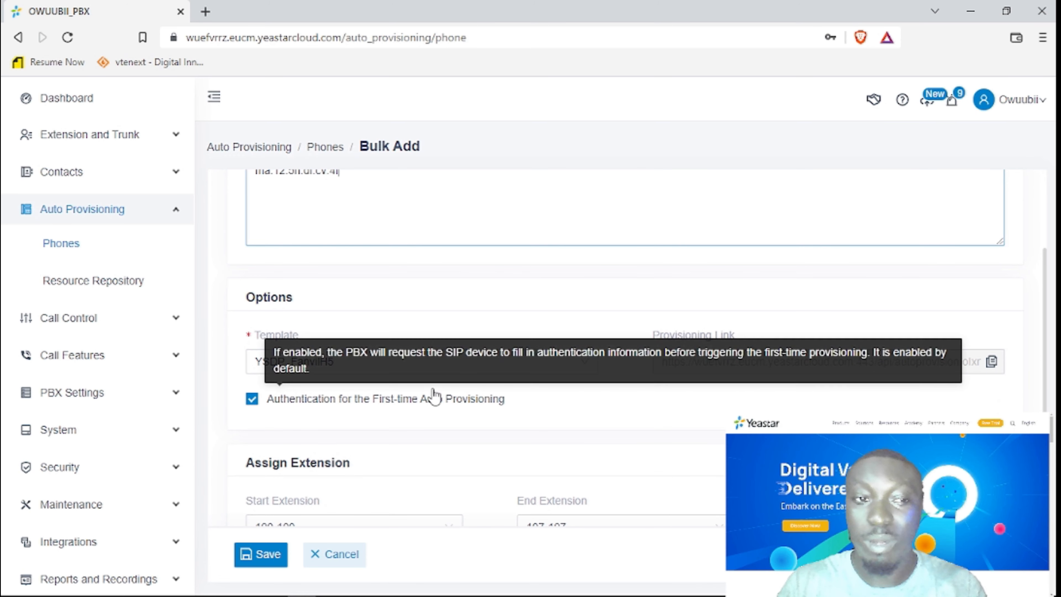
pyautogui.scroll(-4, 606, 431)
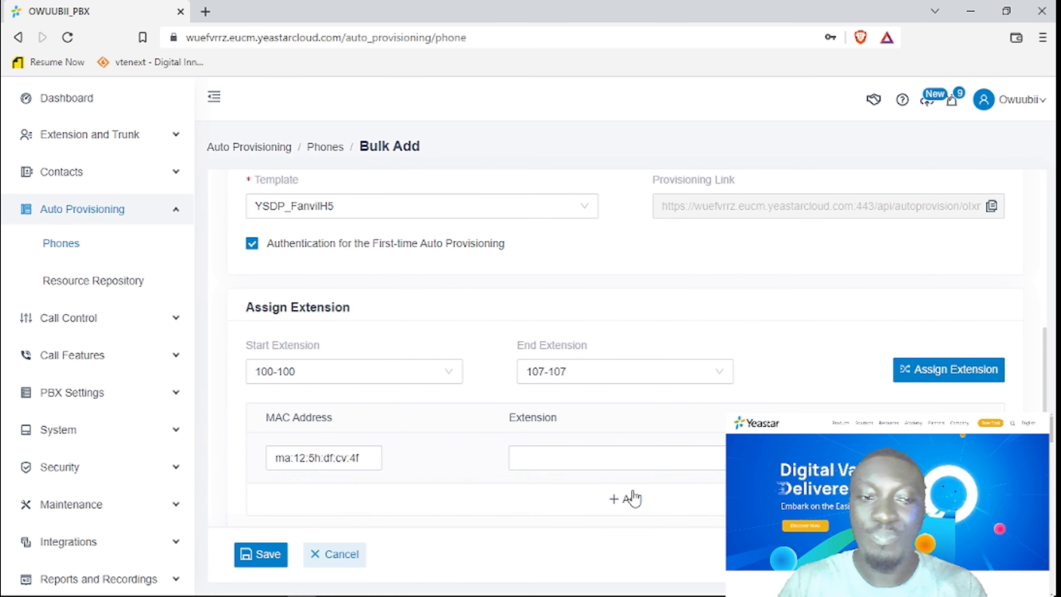
pyautogui.scroll(-1, 633, 497)
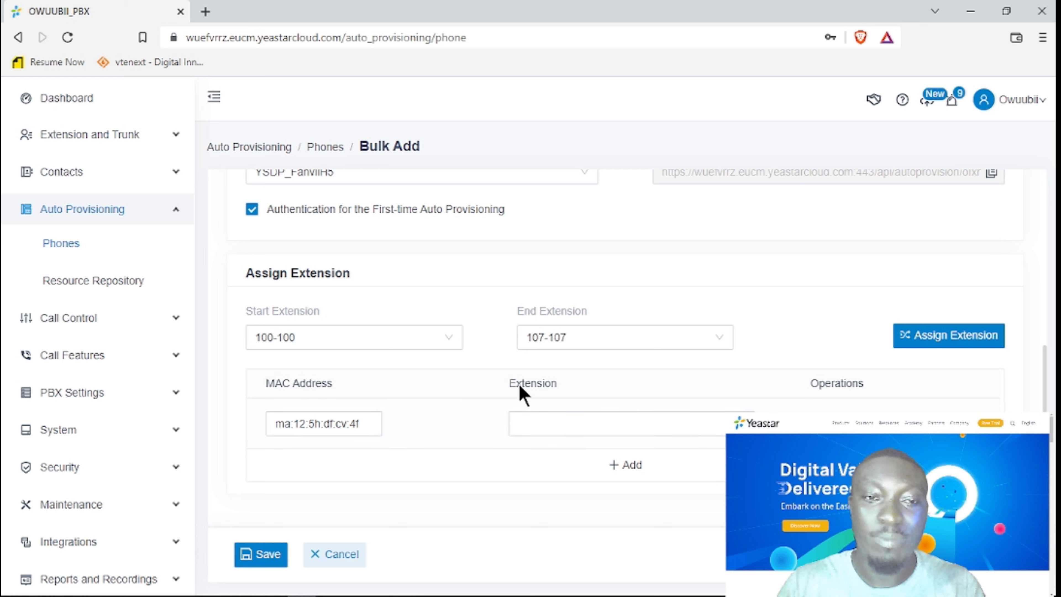
# Browse the Resource Repository's Custom Templates and Device Firmware tabs, then expand Call Control in the sidebar.
pyautogui.click(116, 286)
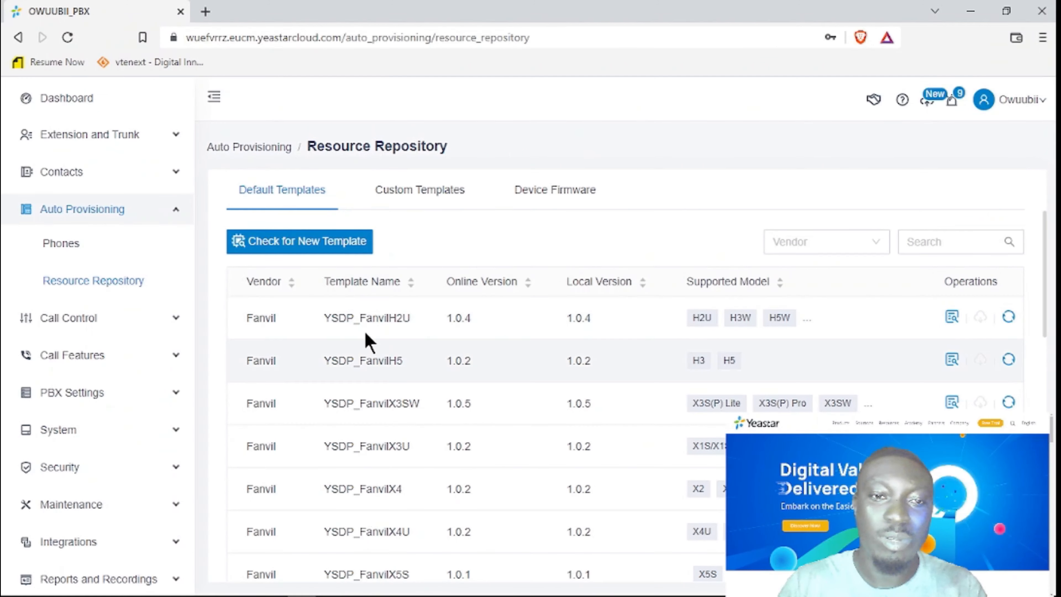
pyautogui.click(440, 193)
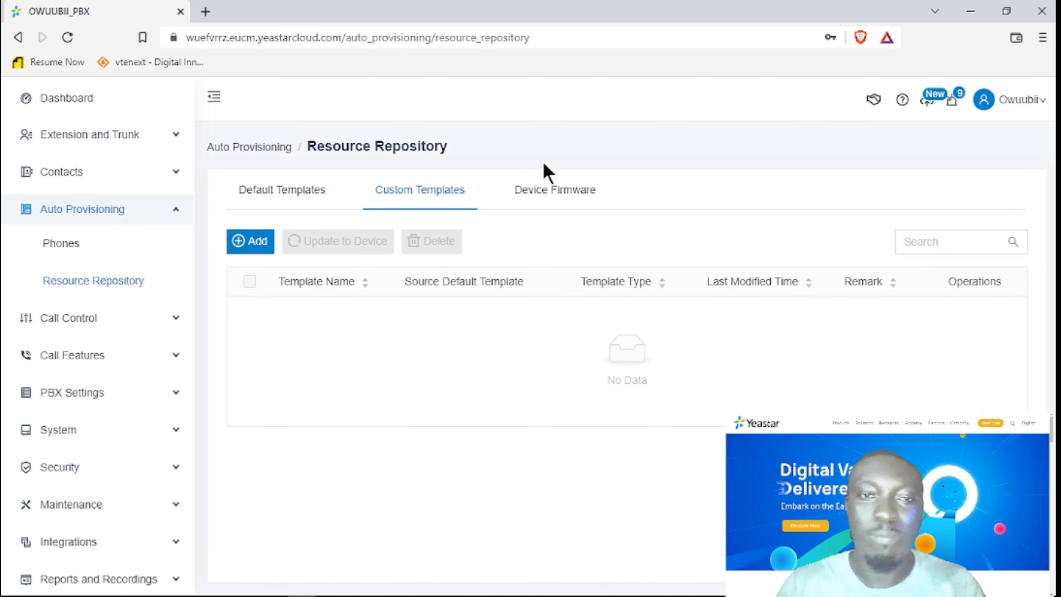
pyautogui.click(560, 193)
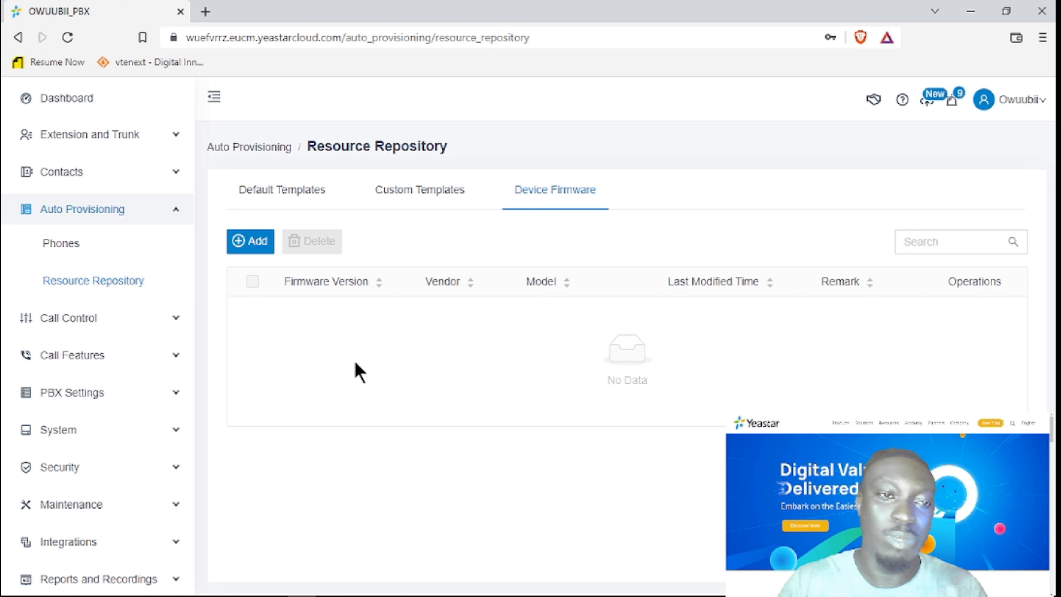
pyautogui.click(173, 212)
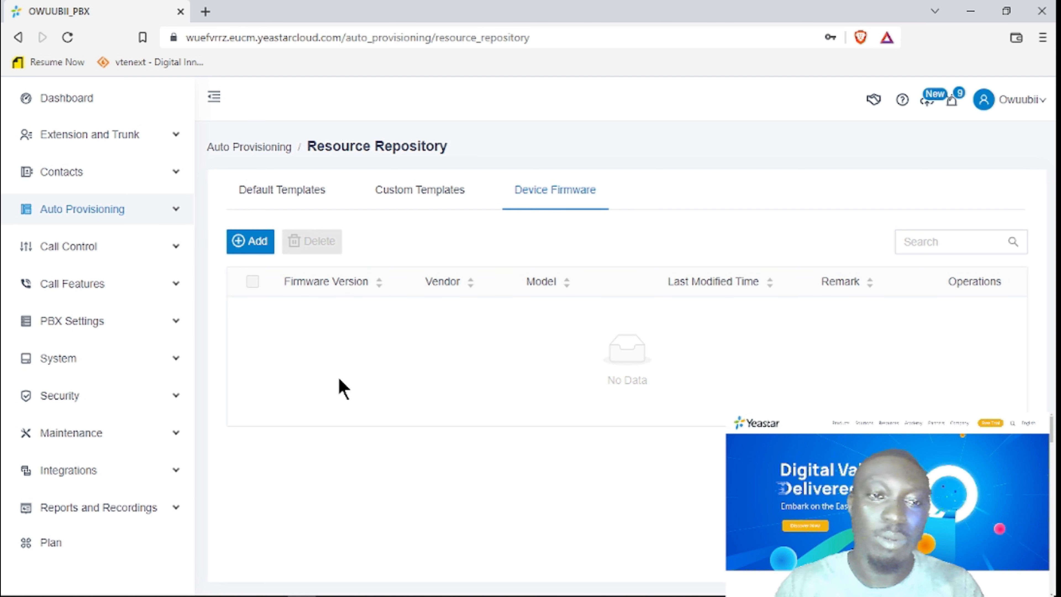
pyautogui.click(183, 251)
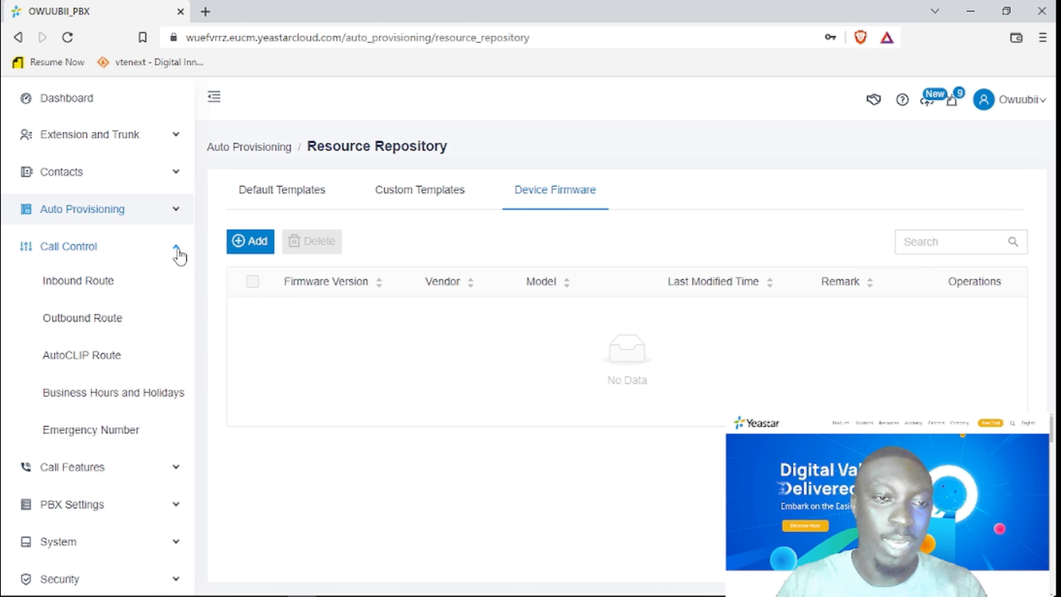
# Edit Default_Inbound_Route and scroll past its trunk lists to the default destination, IVR 6200-6200.
pyautogui.click(72, 287)
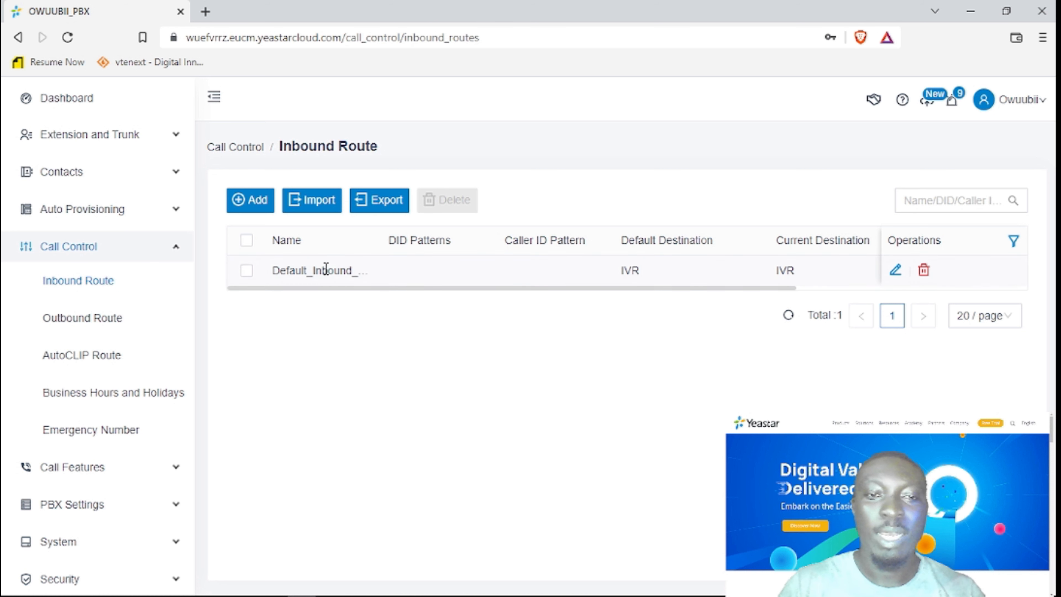
pyautogui.click(895, 271)
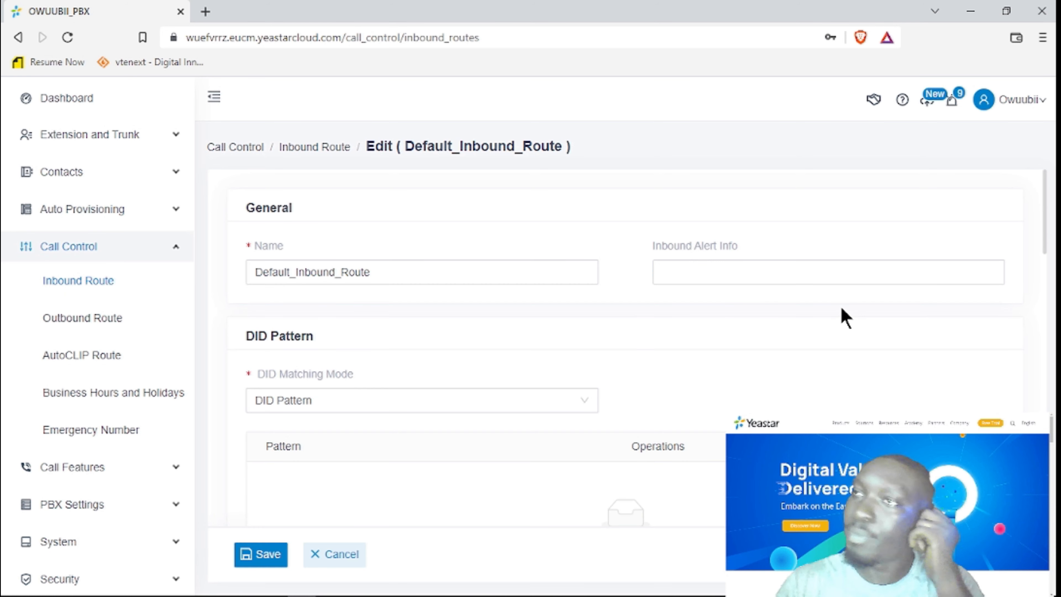
pyautogui.click(387, 267)
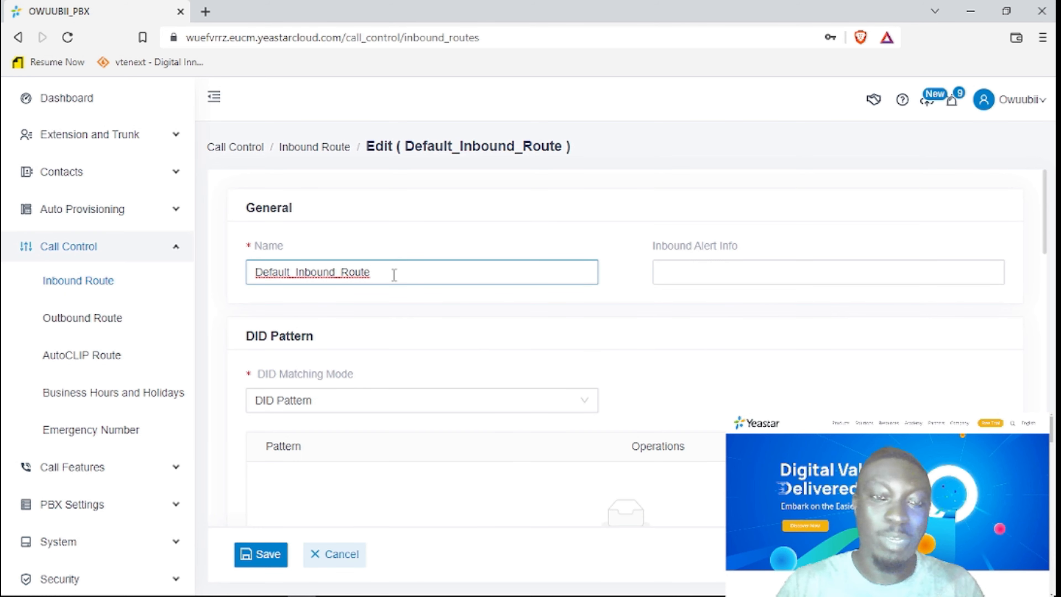
pyautogui.scroll(-3, 426, 386)
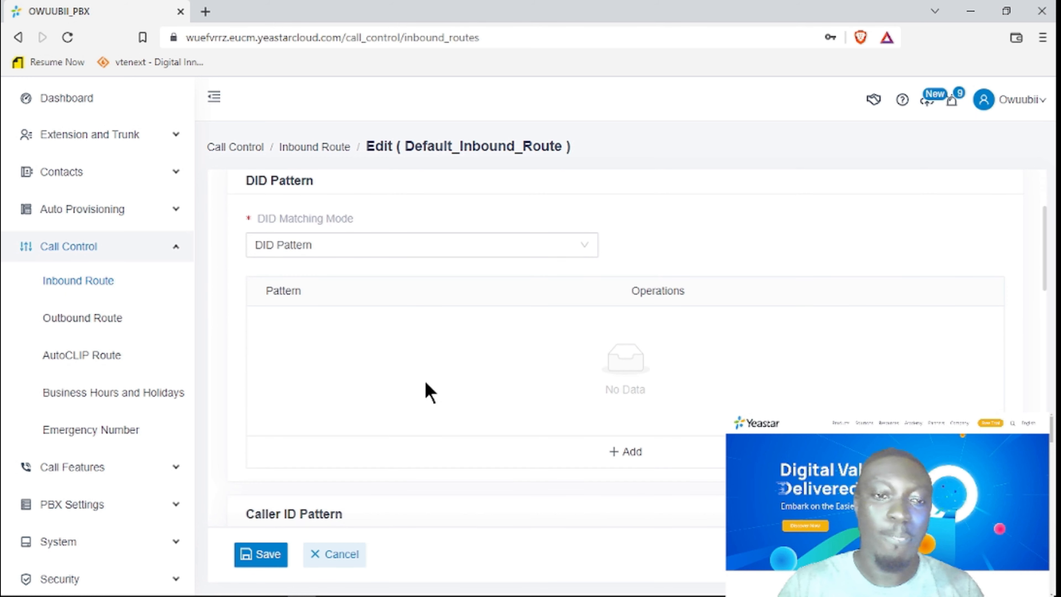
pyautogui.scroll(-7, 434, 378)
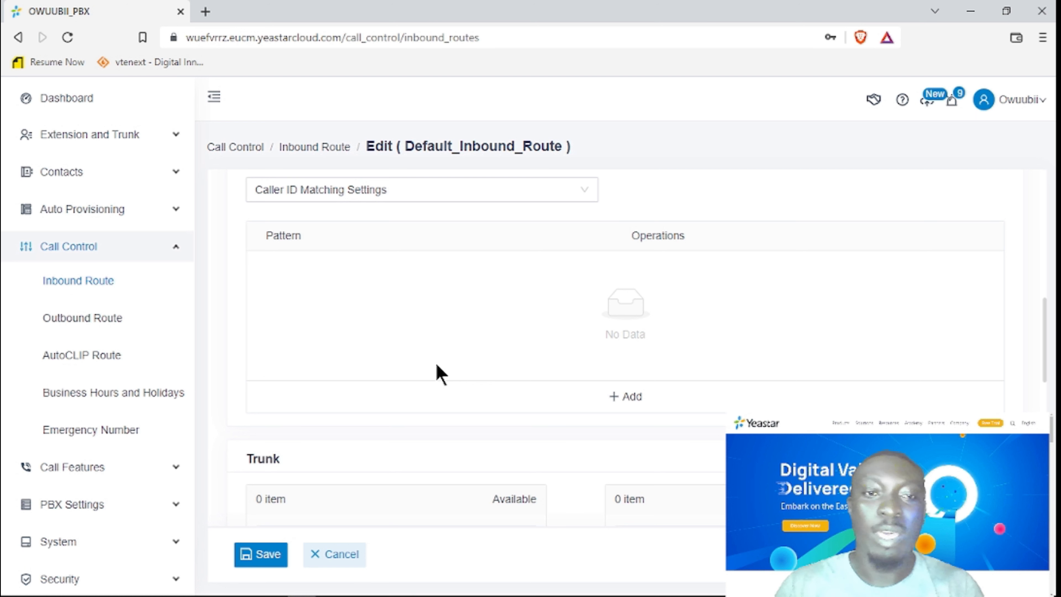
pyautogui.scroll(-3, 439, 373)
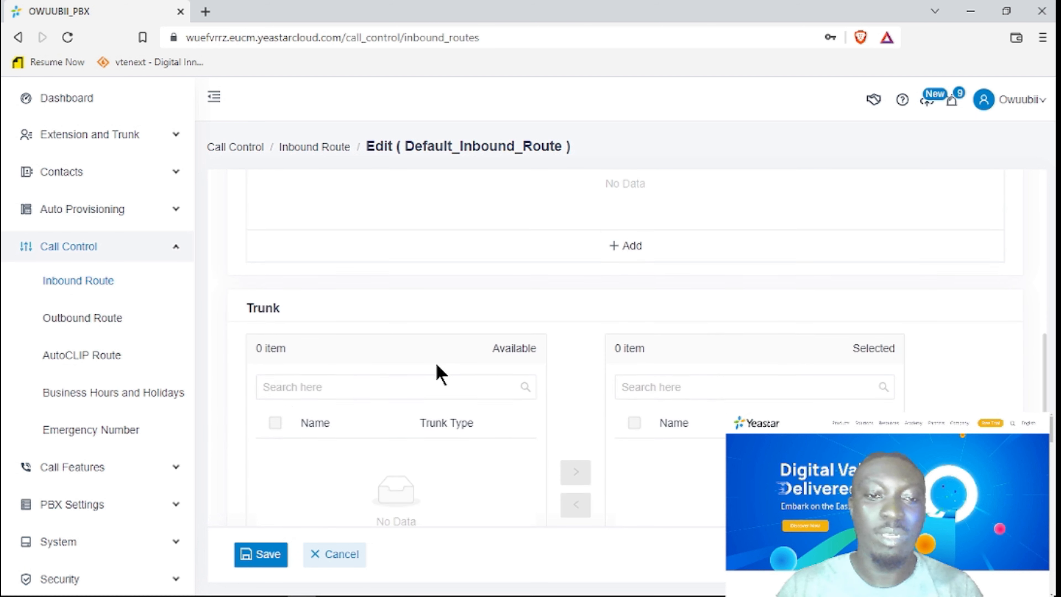
pyautogui.scroll(-3, 441, 374)
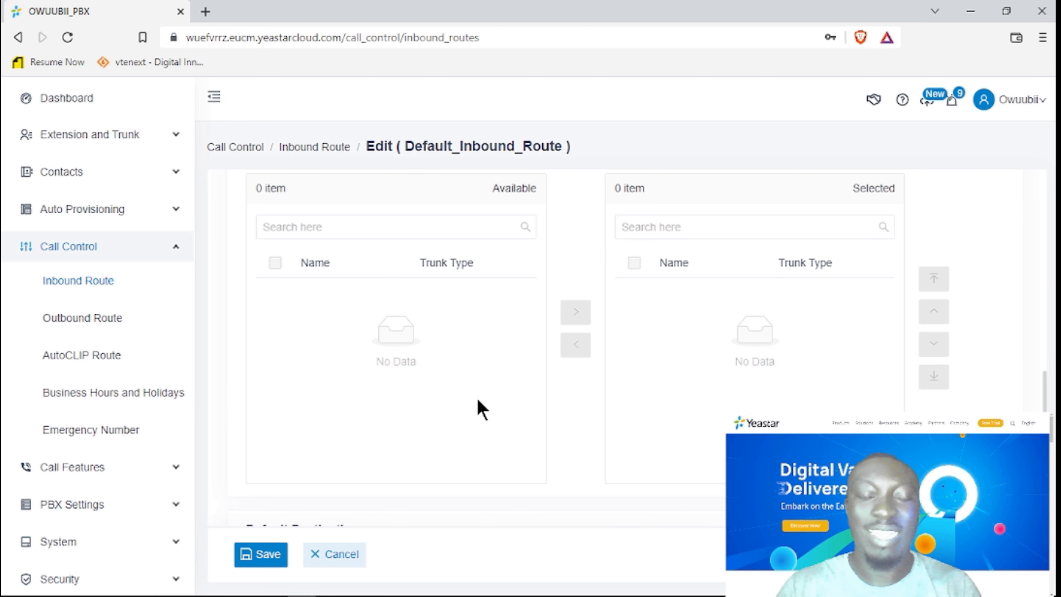
pyautogui.scroll(-6, 483, 410)
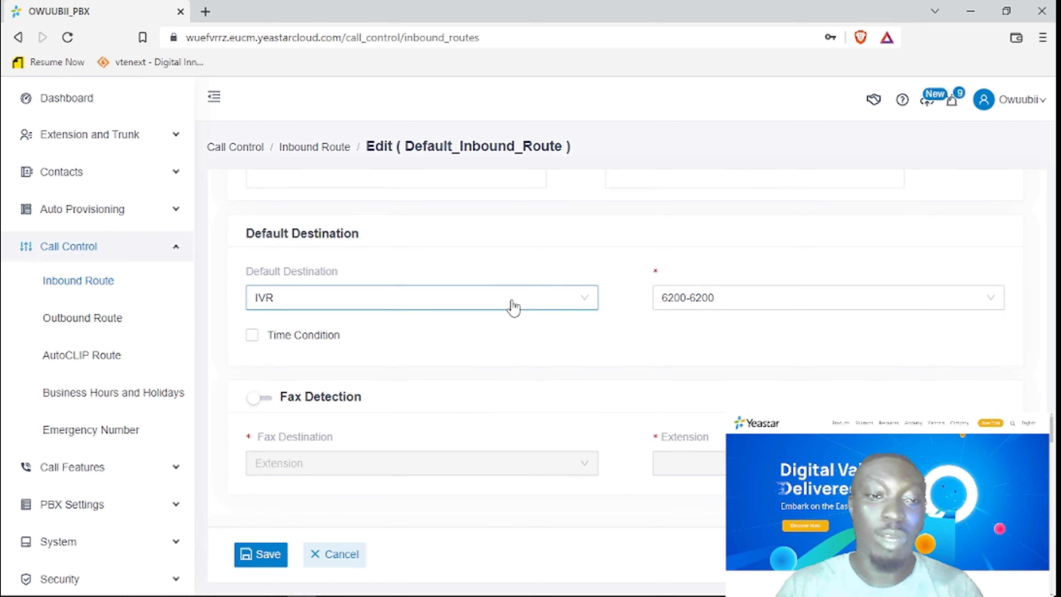
# Change Default_Inbound_Route's default destination to extension 101-101 and enable Time Condition.
pyautogui.click(514, 303)
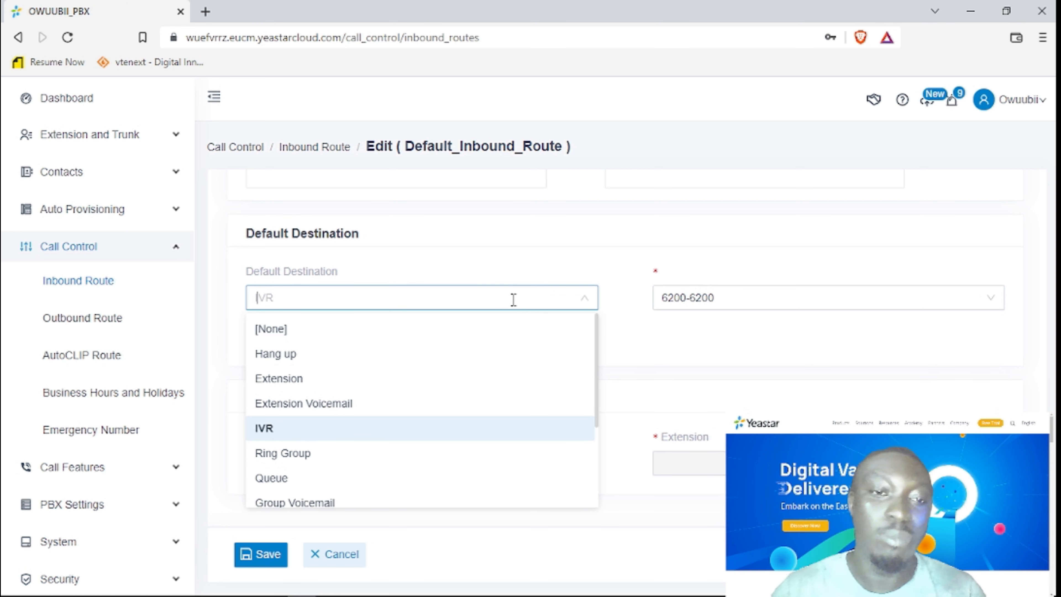
pyautogui.click(280, 379)
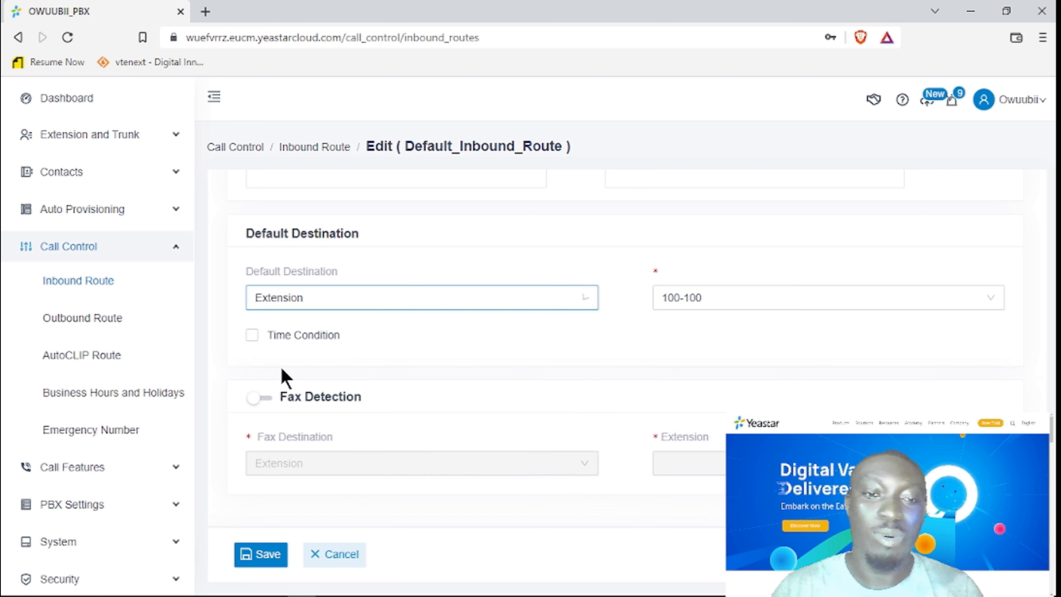
pyautogui.click(717, 304)
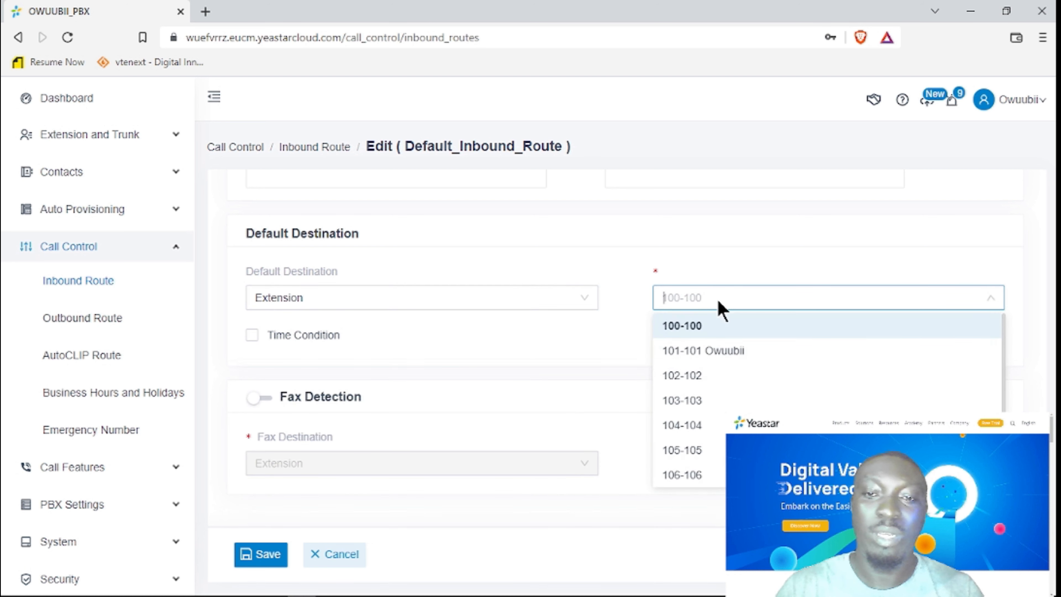
pyautogui.click(709, 363)
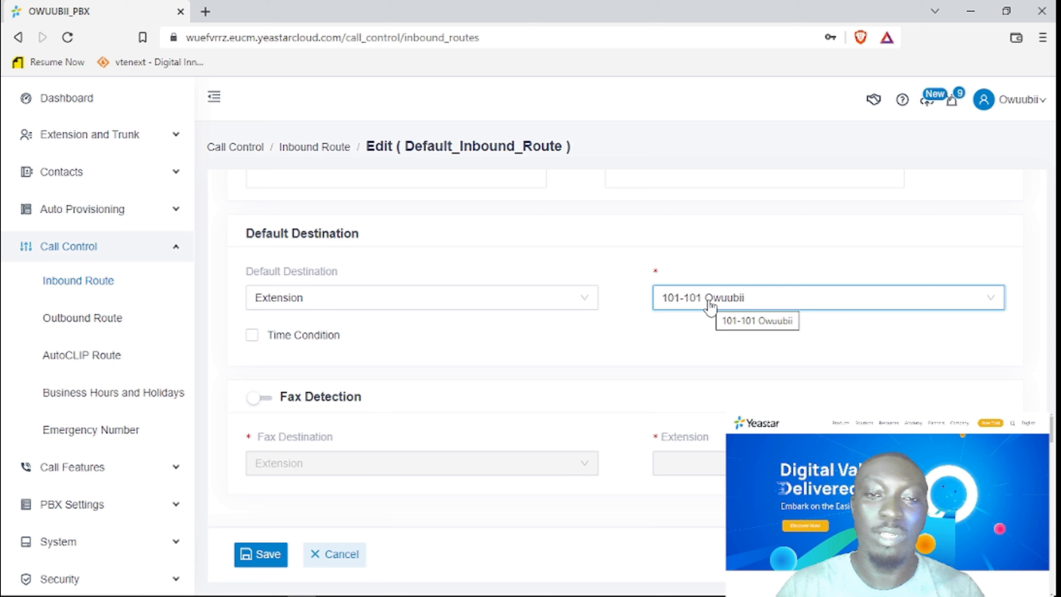
pyautogui.click(252, 336)
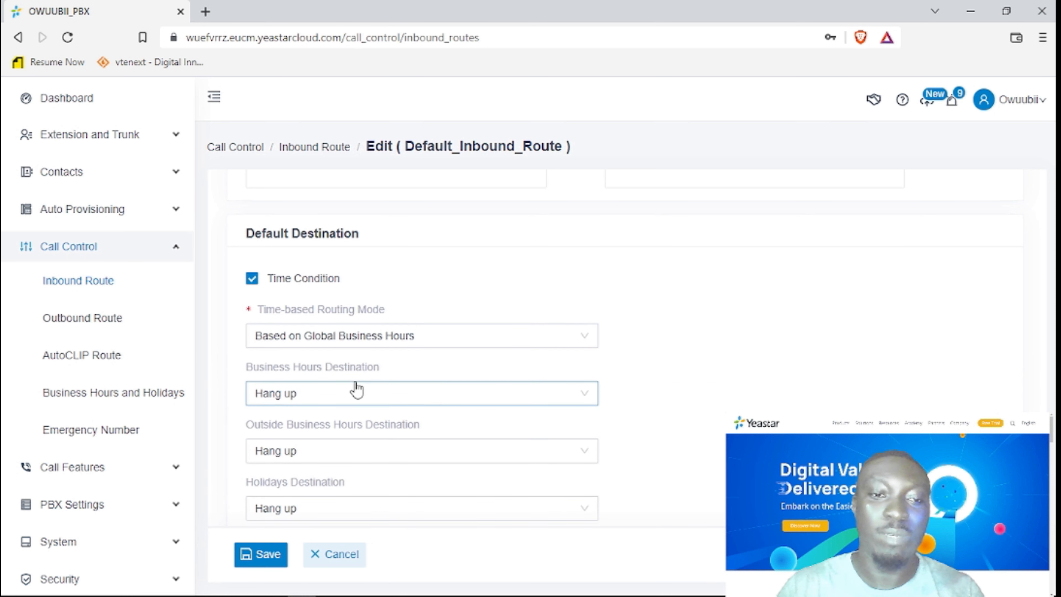
# Try the Based on Custom Business Hours routing mode, then revert to global business hours.
pyautogui.scroll(-4, 359, 445)
pyautogui.scroll(2, 367, 437)
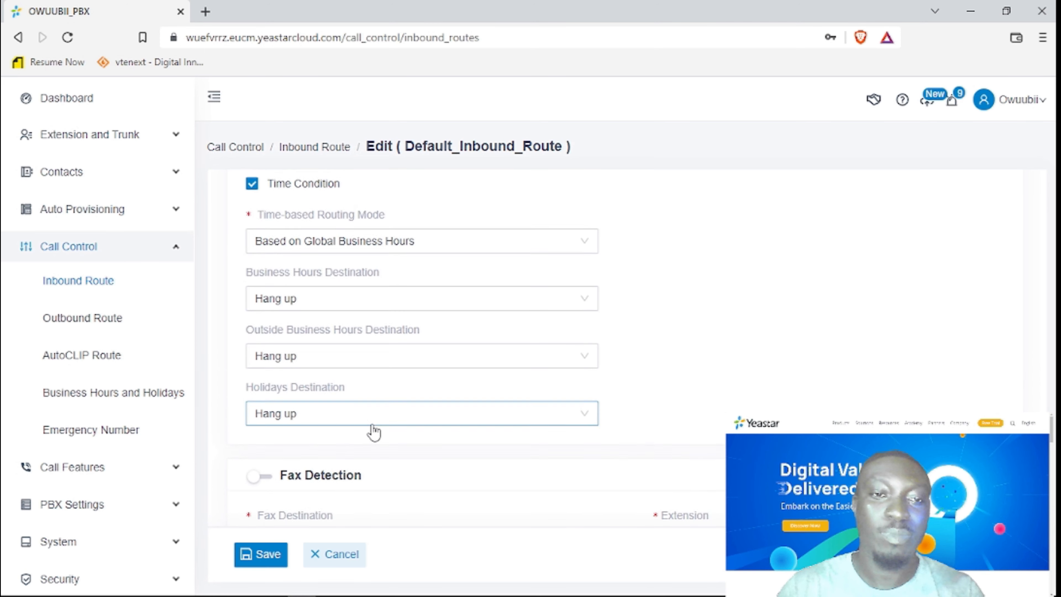
pyautogui.scroll(2, 374, 430)
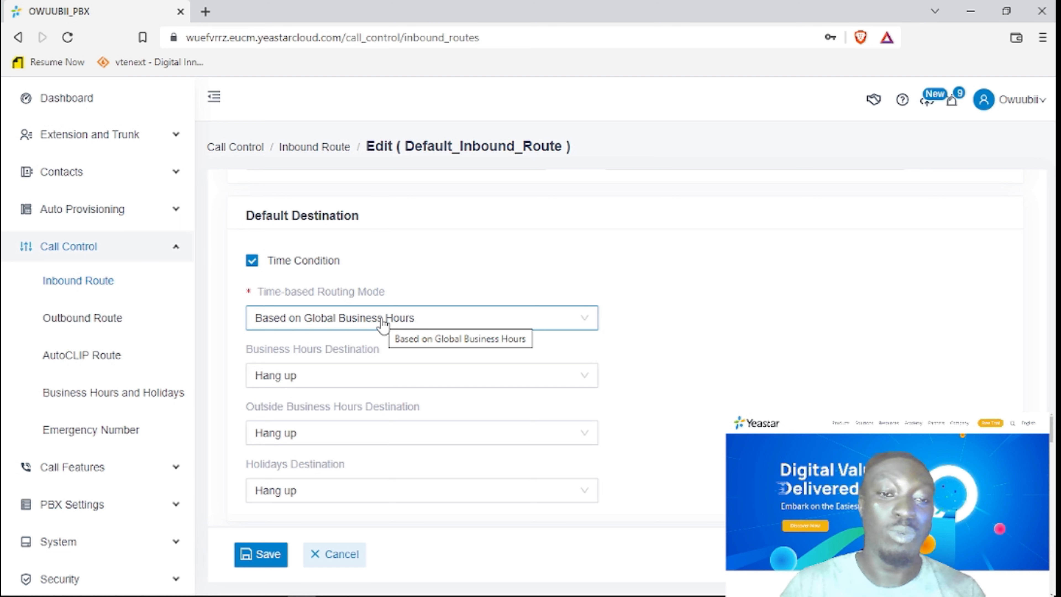
pyautogui.click(383, 322)
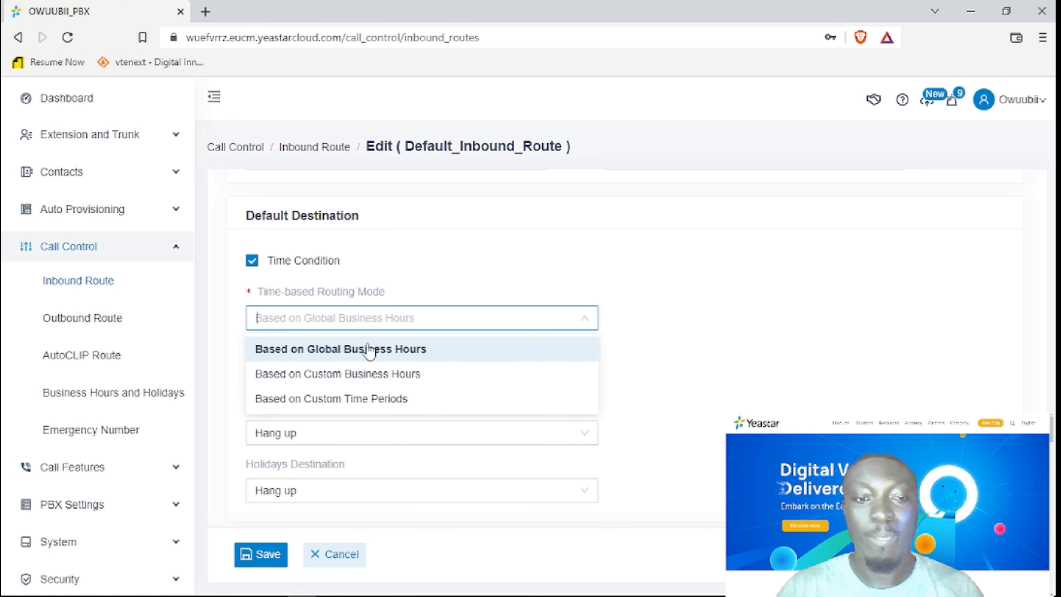
pyautogui.click(358, 374)
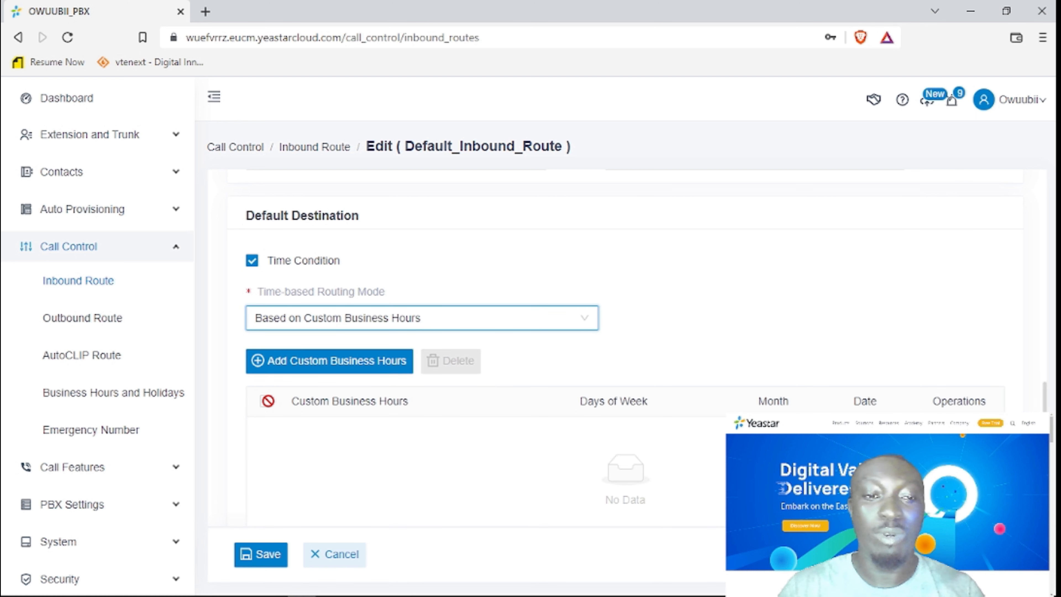
pyautogui.click(408, 318)
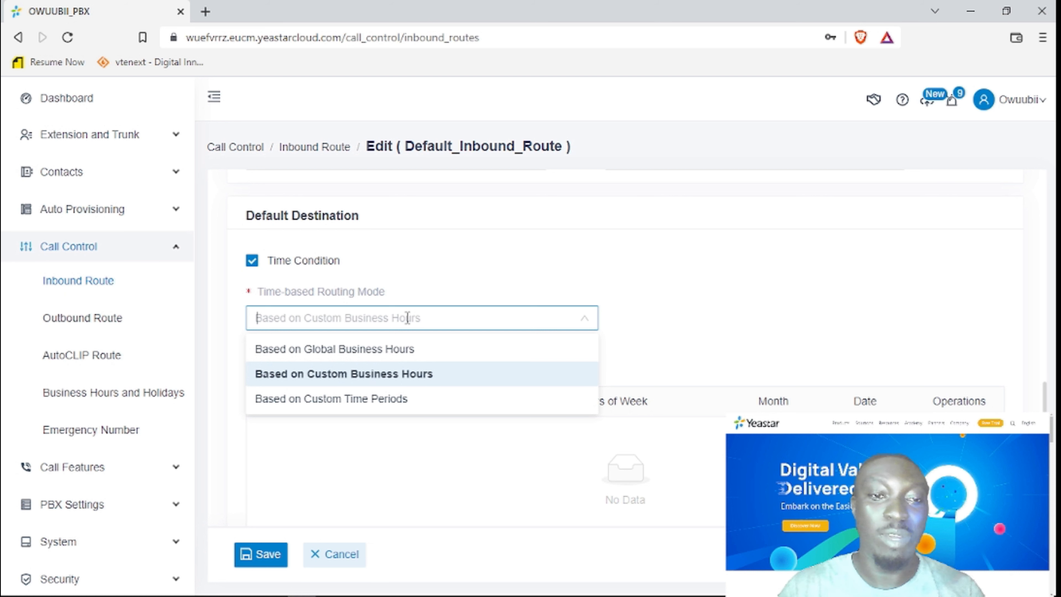
pyautogui.click(390, 353)
pyautogui.scroll(-3, 403, 485)
pyautogui.scroll(2, 353, 418)
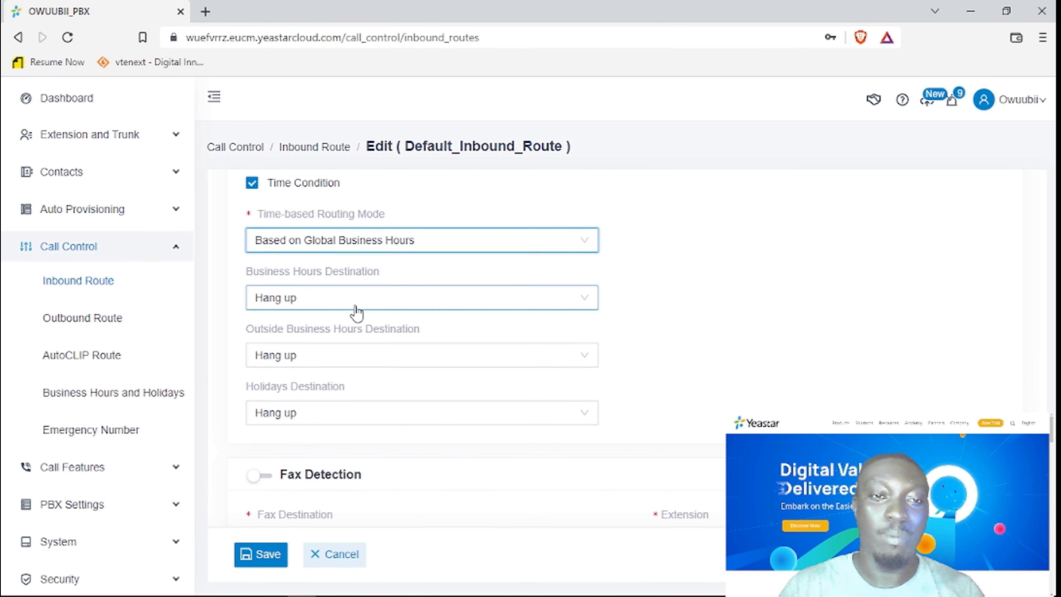
pyautogui.scroll(6, 350, 308)
pyautogui.scroll(-3, 307, 367)
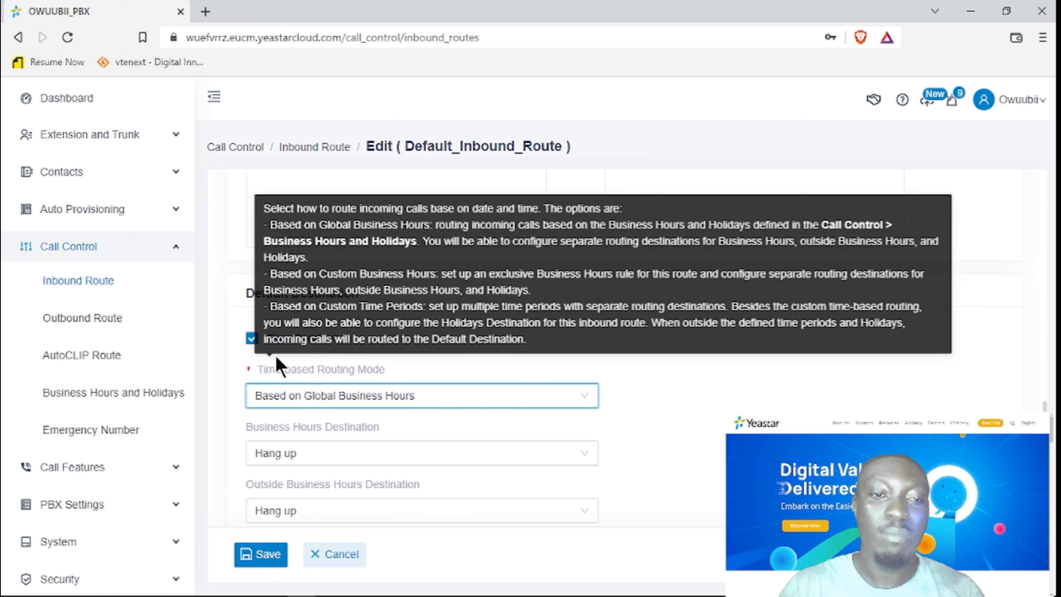
# Re-enable Time Condition, choose Based on Custom Business Hours, and begin adding custom business hours.
pyautogui.click(253, 348)
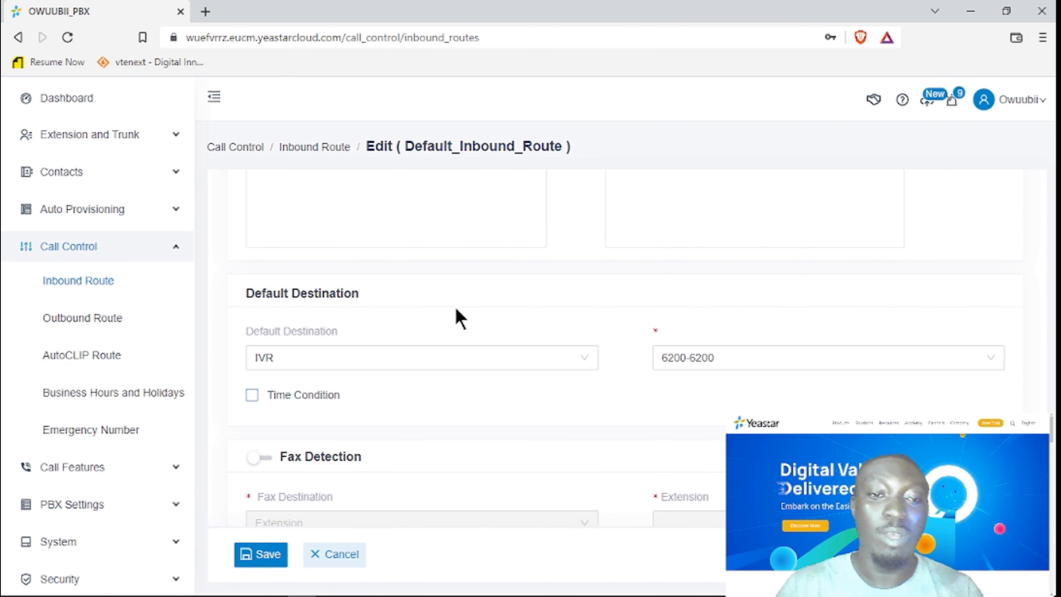
pyautogui.scroll(-1, 437, 376)
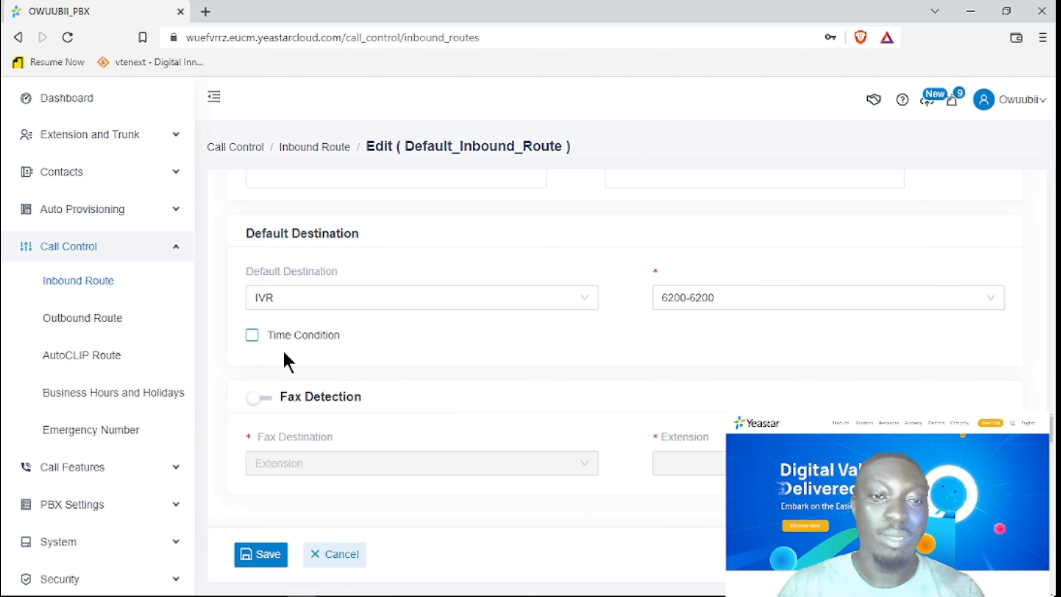
pyautogui.click(253, 335)
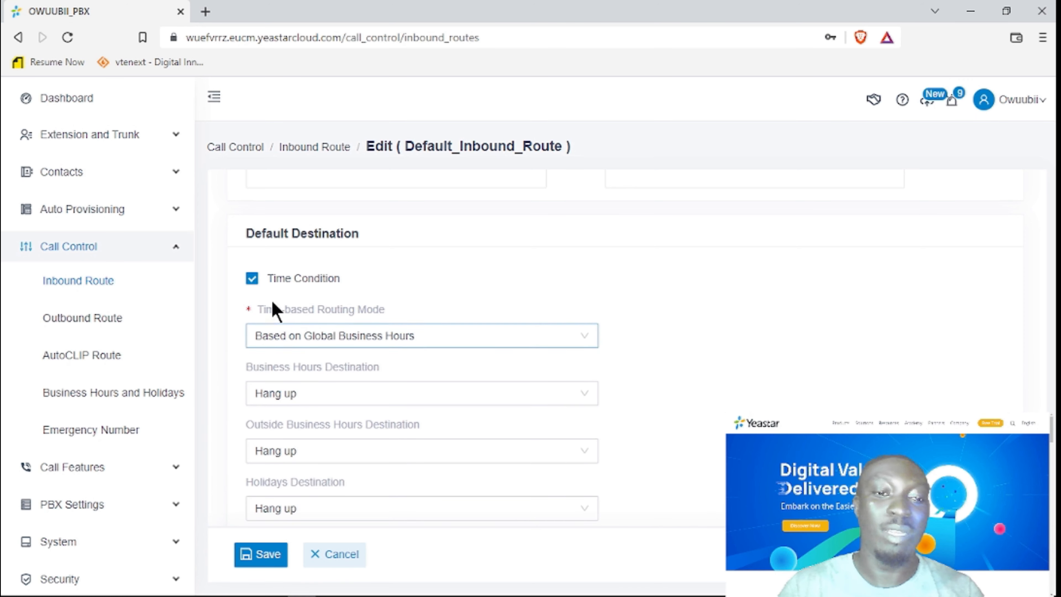
pyautogui.moveTo(302, 286)
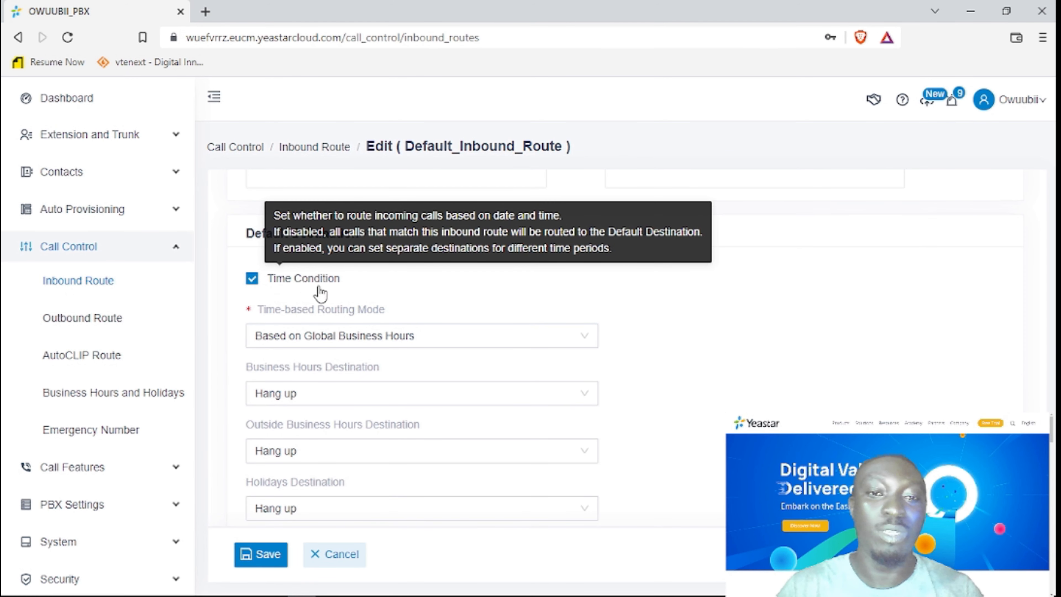
pyautogui.click(423, 344)
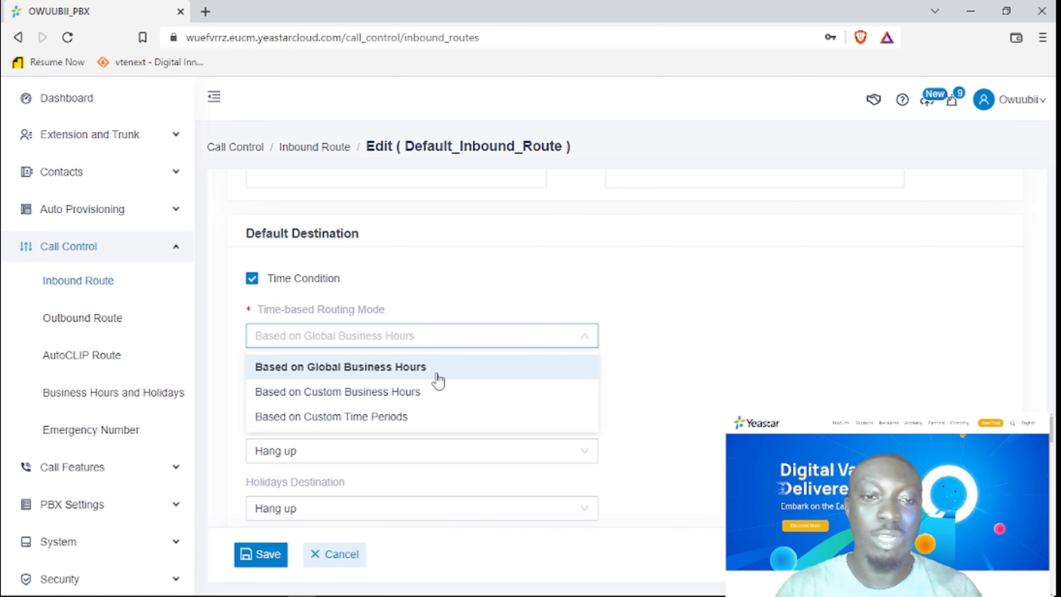
pyautogui.click(623, 356)
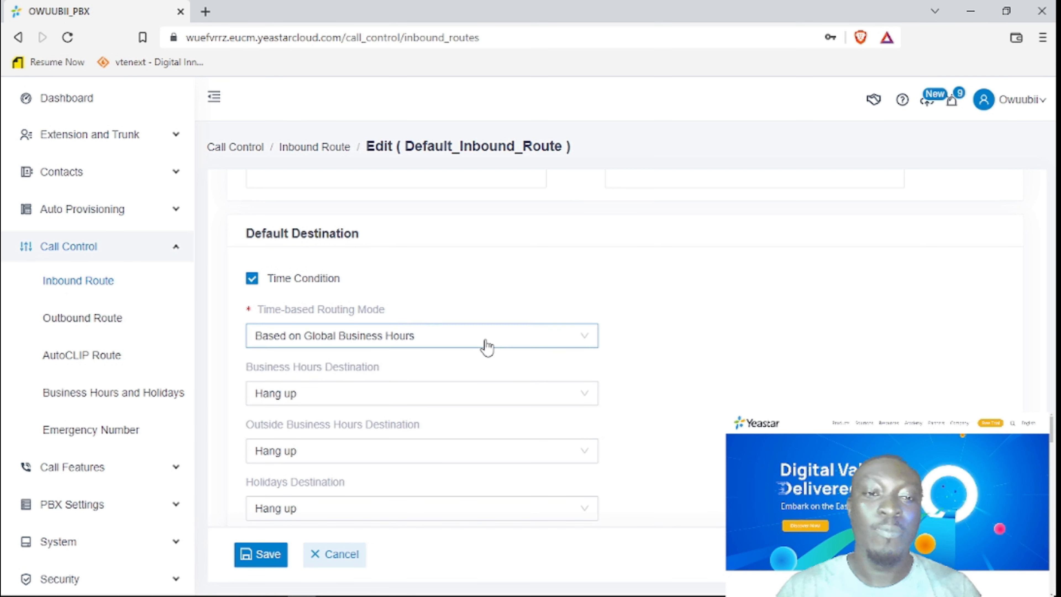
pyautogui.click(478, 337)
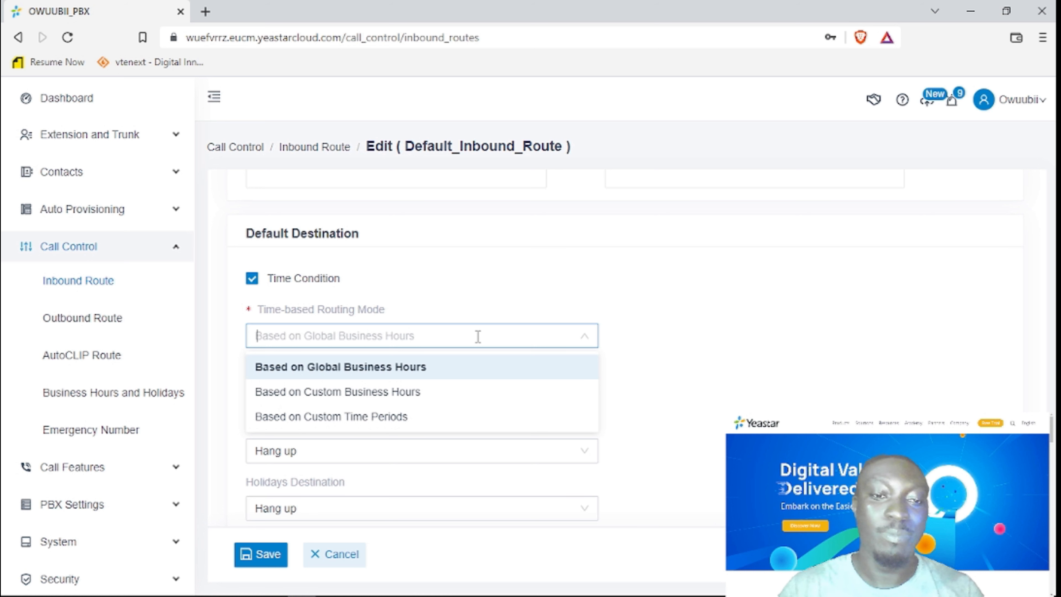
pyautogui.click(367, 395)
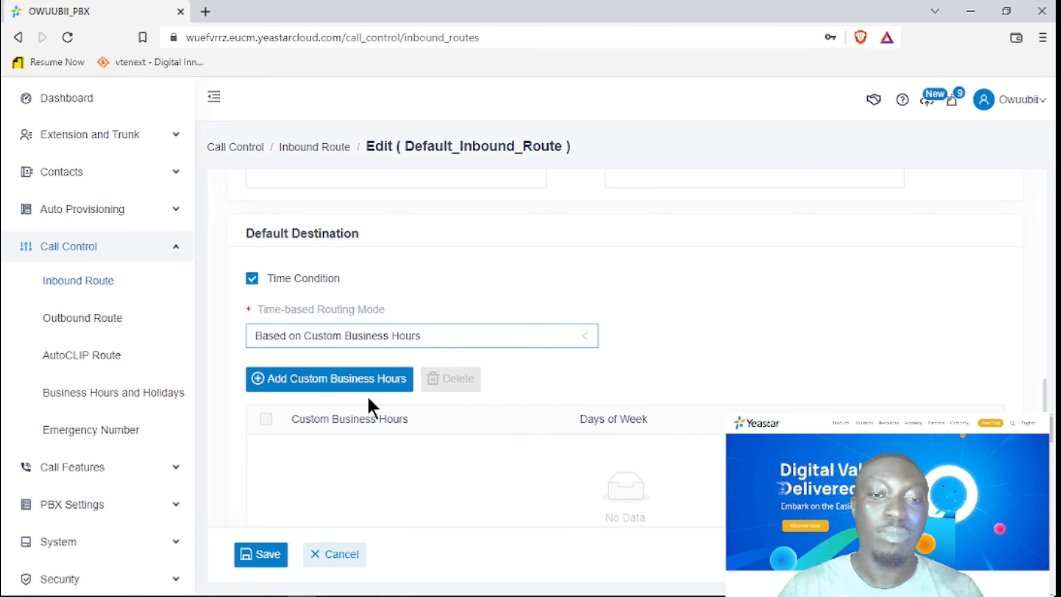
pyautogui.click(323, 393)
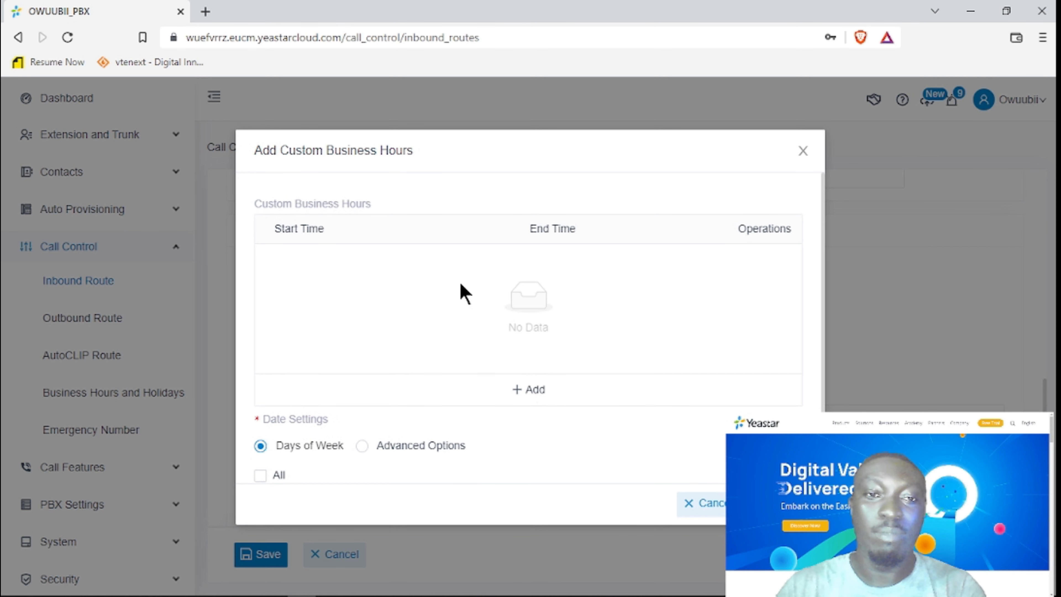
# Add a business hours time range that covers Monday through Friday only.
pyautogui.click(527, 389)
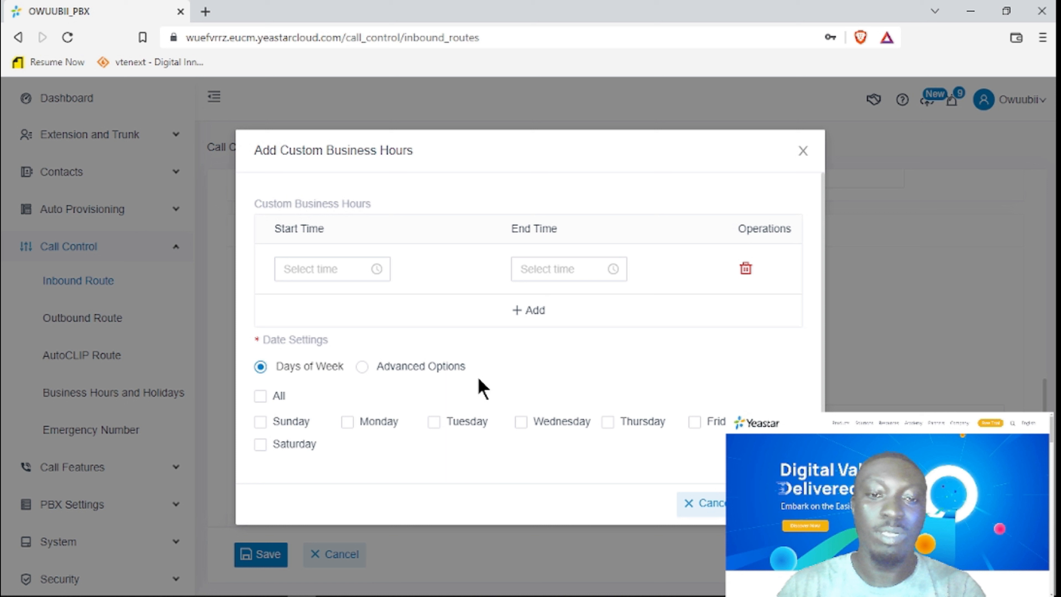
pyautogui.click(261, 396)
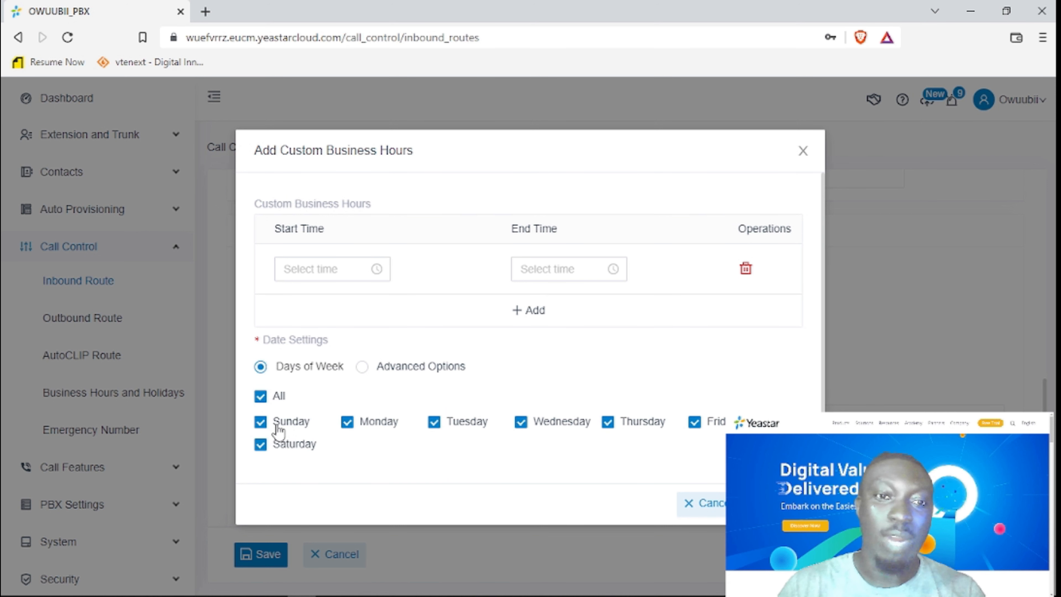
pyautogui.click(261, 397)
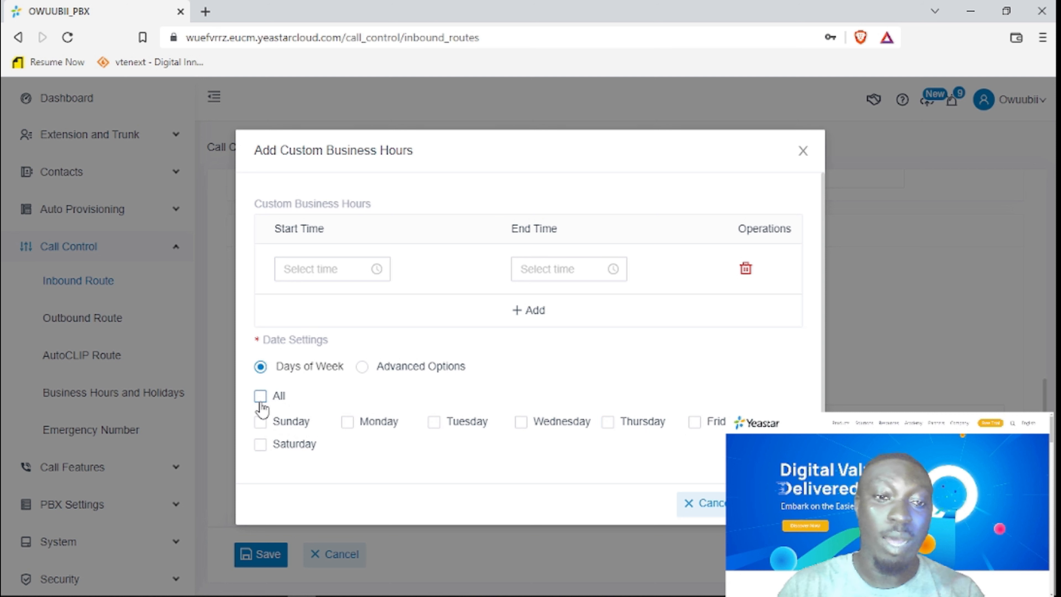
pyautogui.click(347, 424)
pyautogui.click(434, 423)
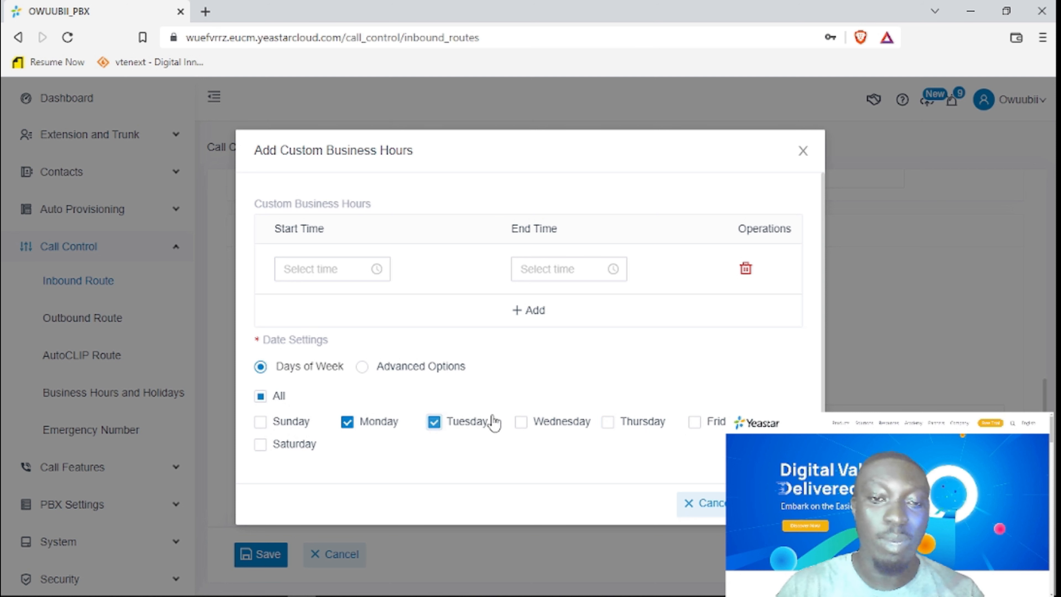
pyautogui.click(522, 424)
pyautogui.click(608, 423)
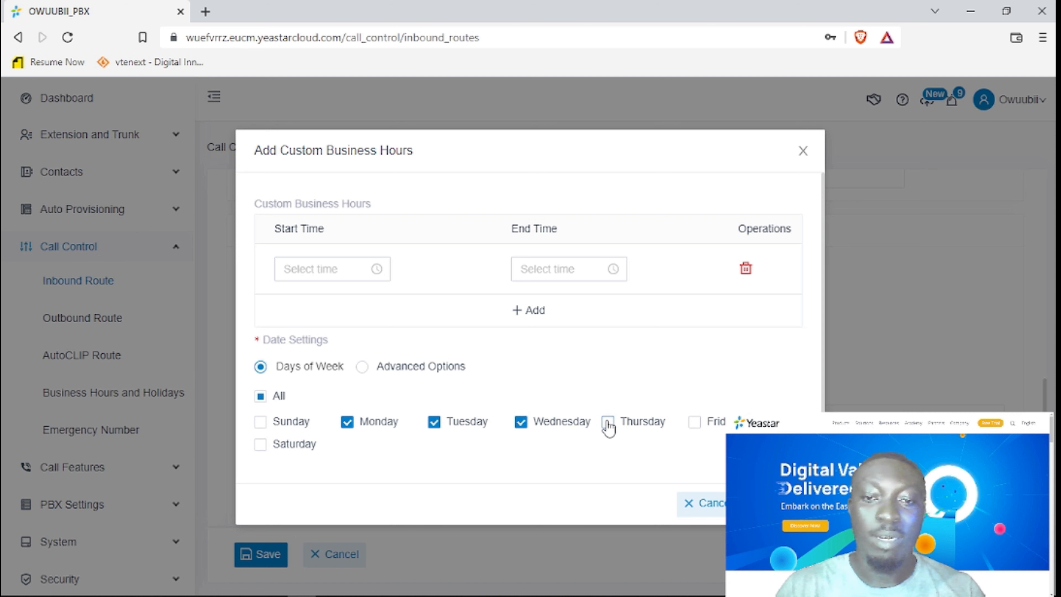
pyautogui.click(697, 427)
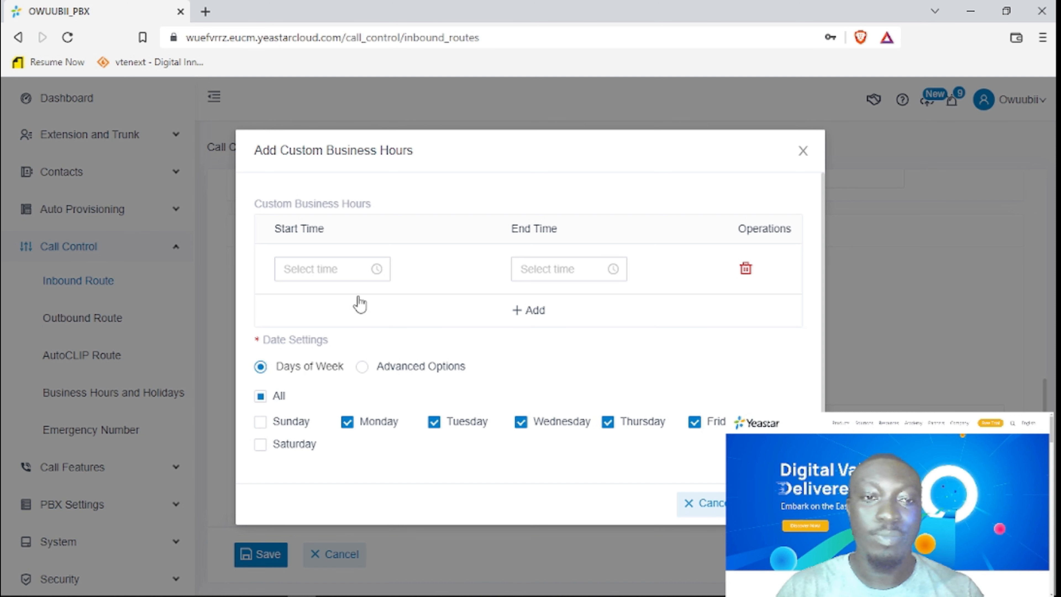
# Set the range to start at 09:00 and end at 16:00, then confirm the entry.
pyautogui.click(358, 271)
pyautogui.scroll(-3, 348, 344)
pyautogui.scroll(10, 348, 343)
pyautogui.scroll(6, 350, 347)
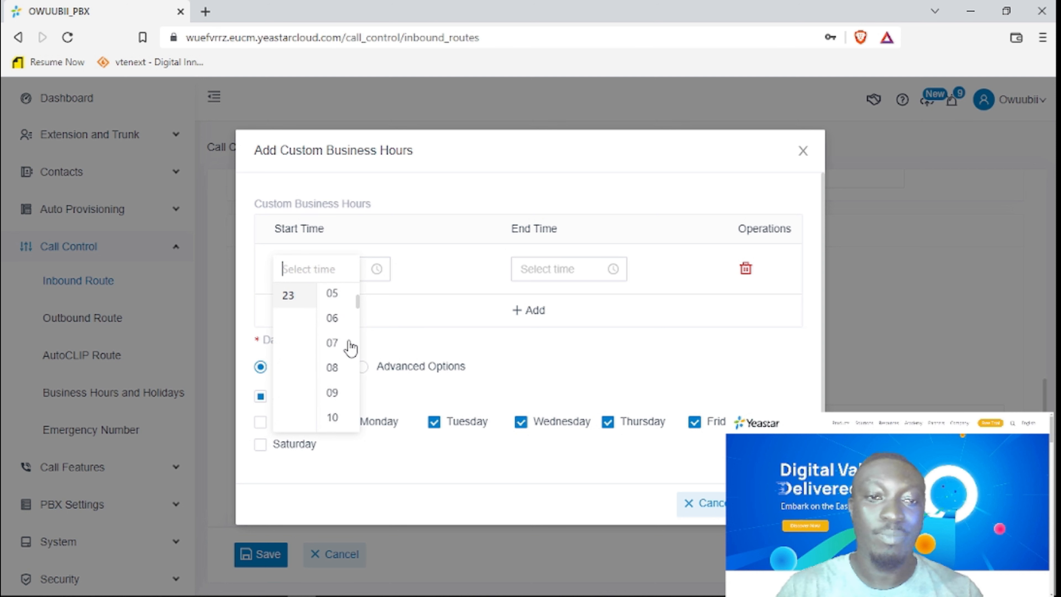
pyautogui.scroll(-2, 346, 346)
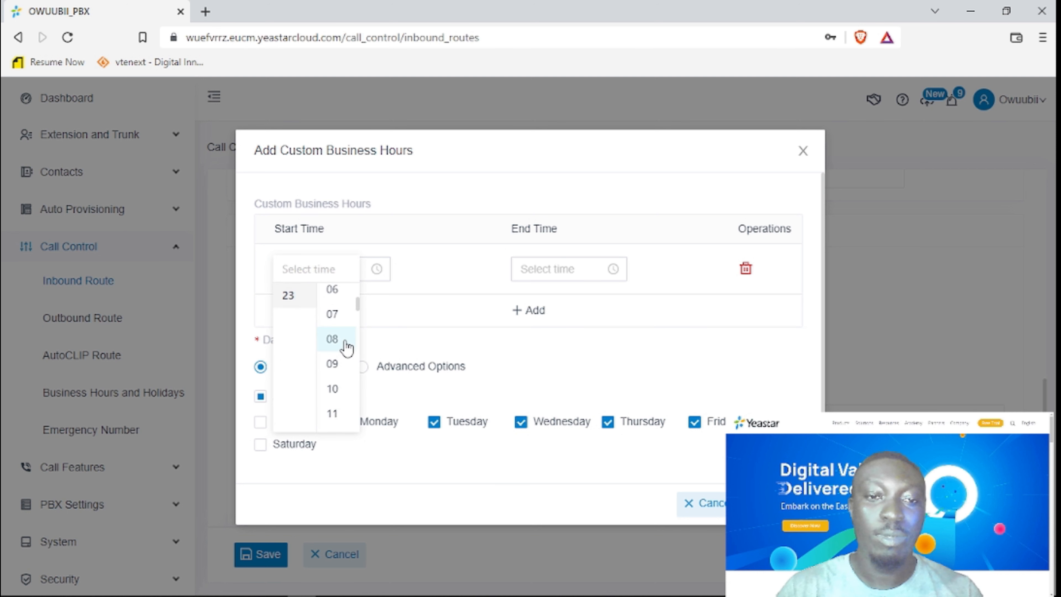
pyautogui.click(346, 346)
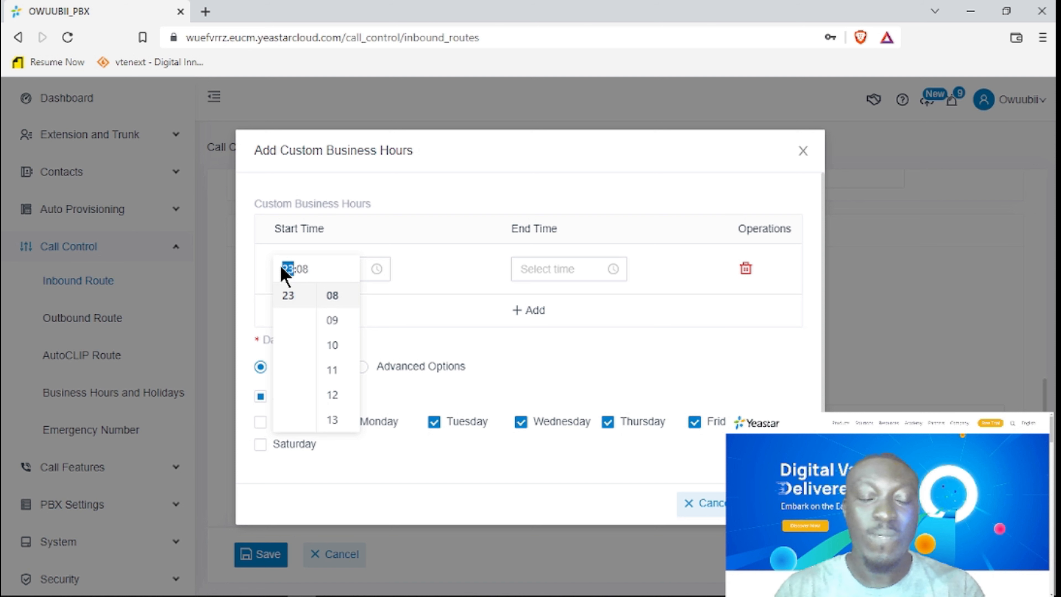
pyautogui.write('09')
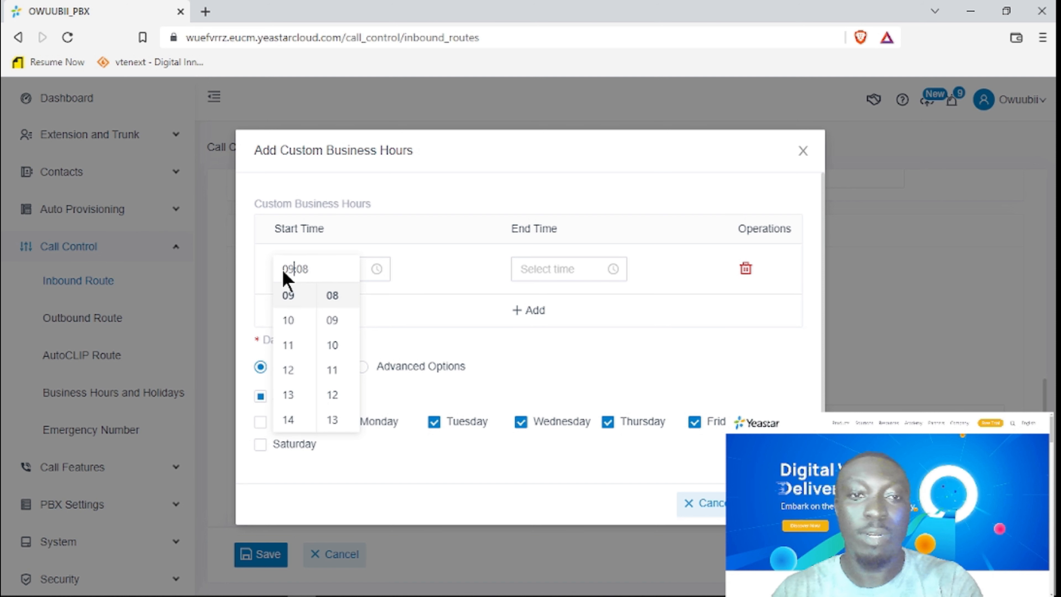
pyautogui.press('BackSpace')
pyautogui.write('0')
pyautogui.click(571, 273)
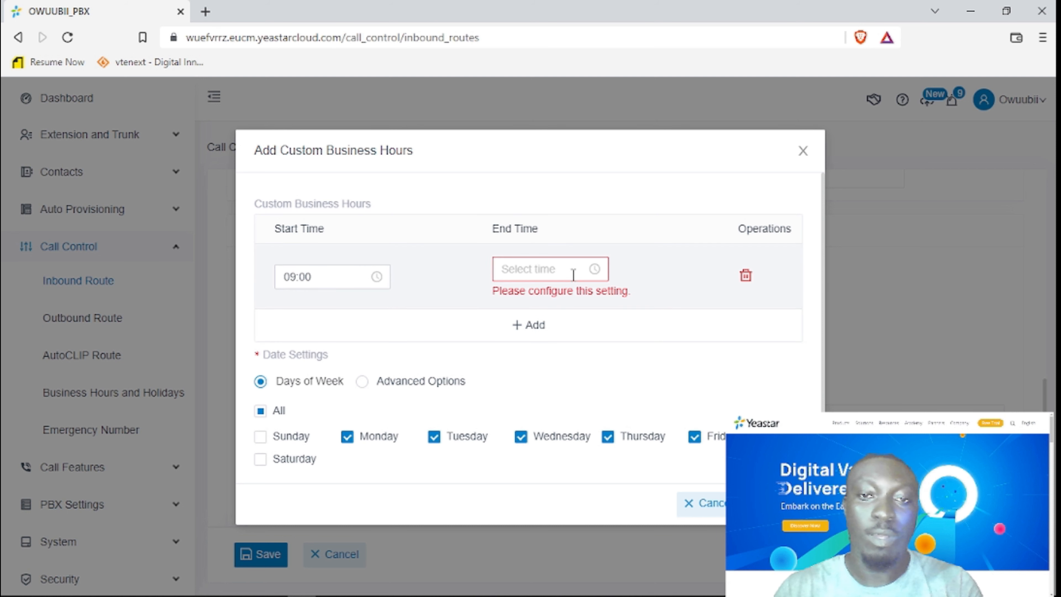
pyautogui.scroll(-2, 549, 346)
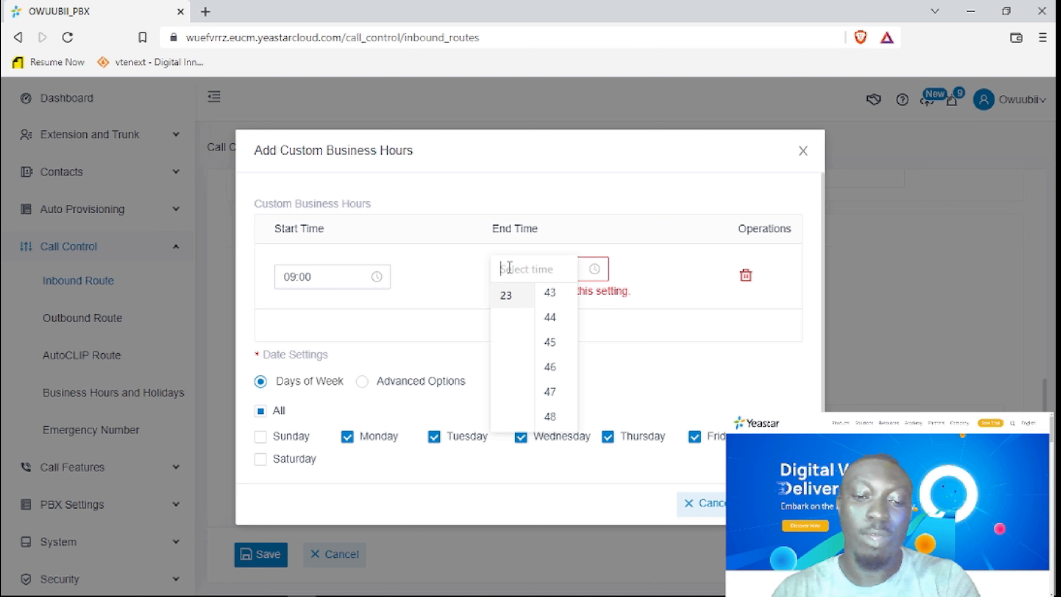
pyautogui.write('16')
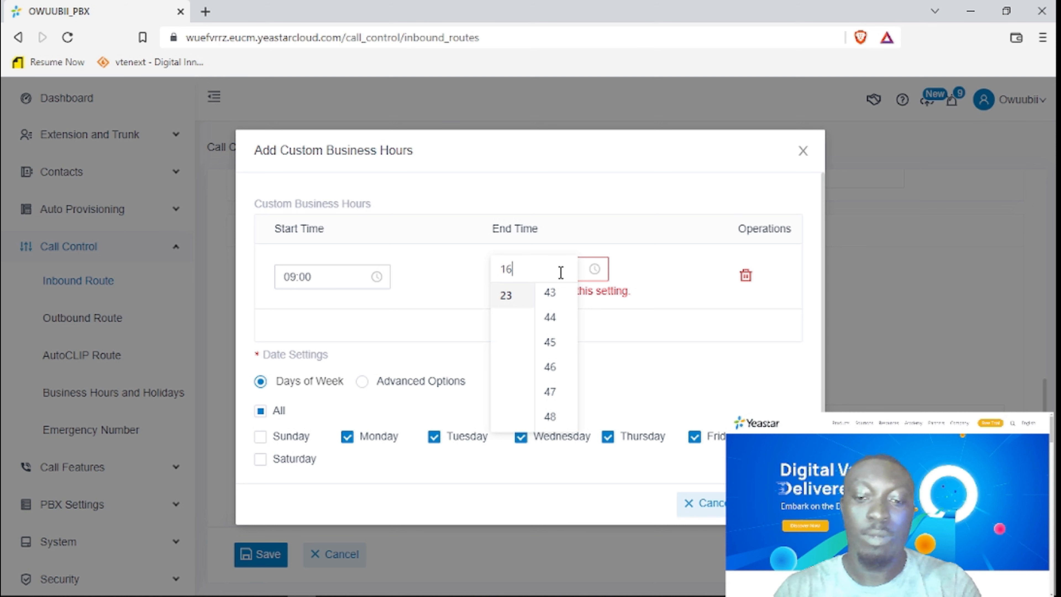
pyautogui.write(':00')
pyautogui.click(647, 348)
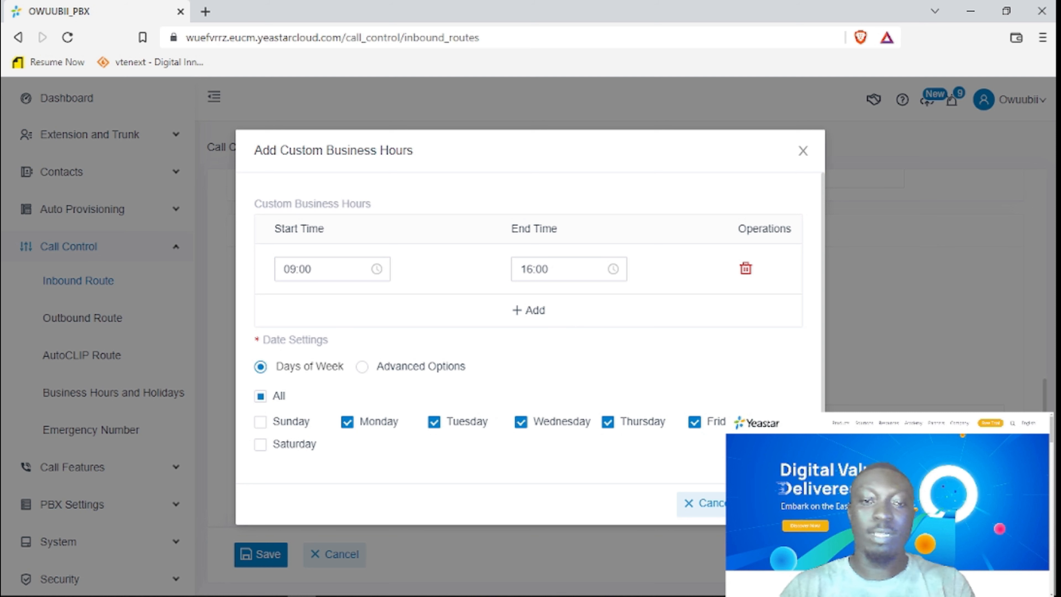
pyautogui.click(776, 503)
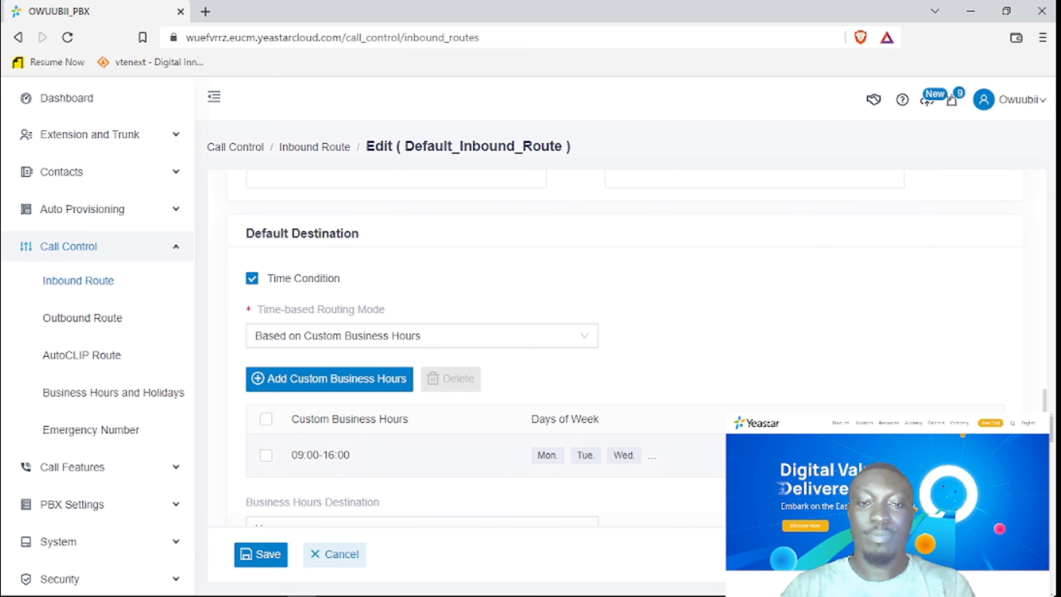
# Switch the 09:00-16:00 entry to advanced options and include all twelve months.
pyautogui.click(778, 455)
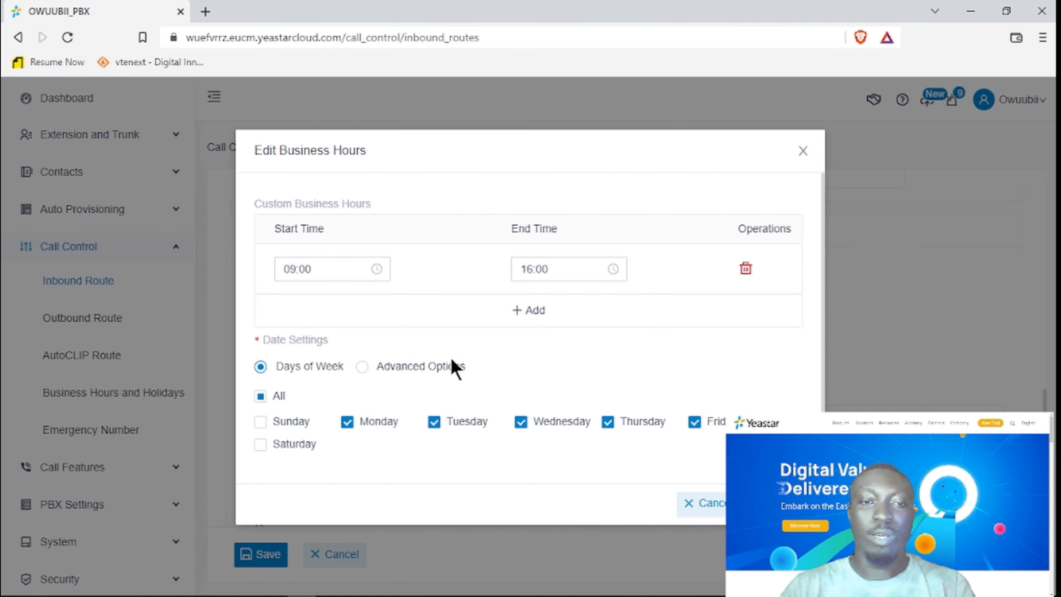
pyautogui.click(436, 369)
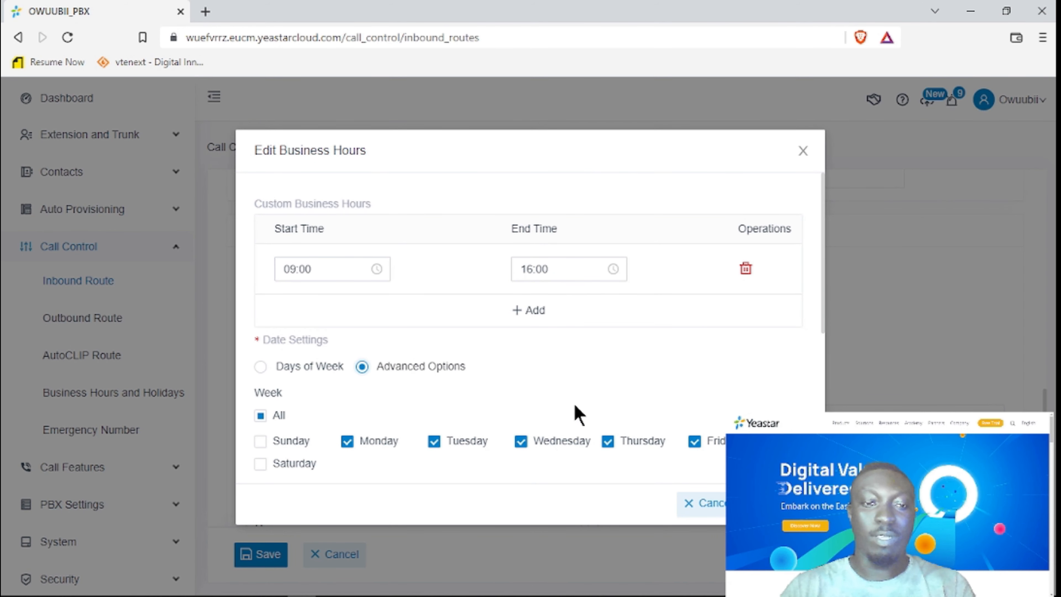
pyautogui.scroll(-3, 727, 402)
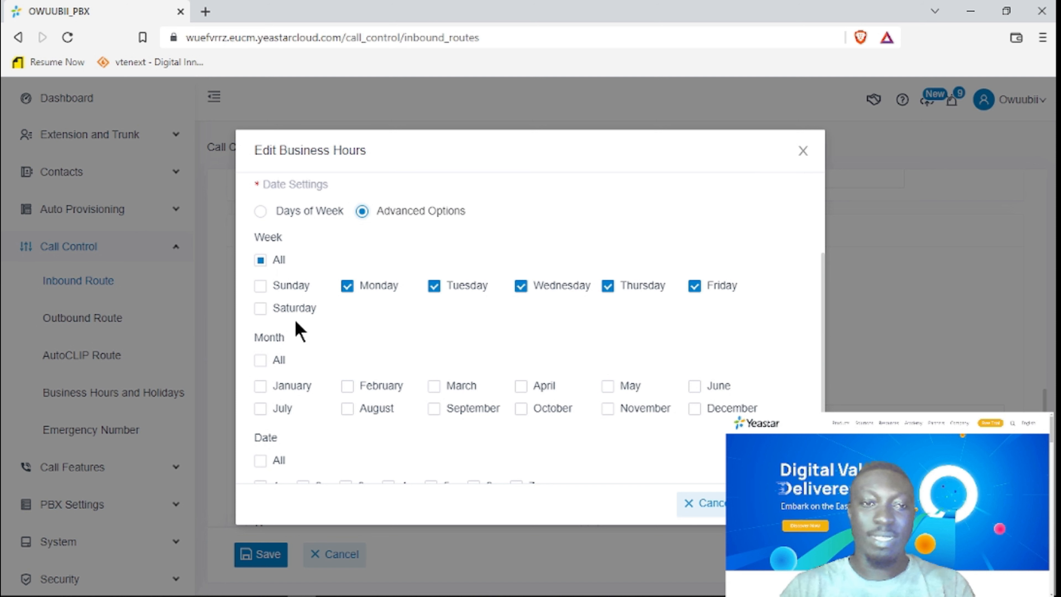
pyautogui.scroll(-2, 294, 385)
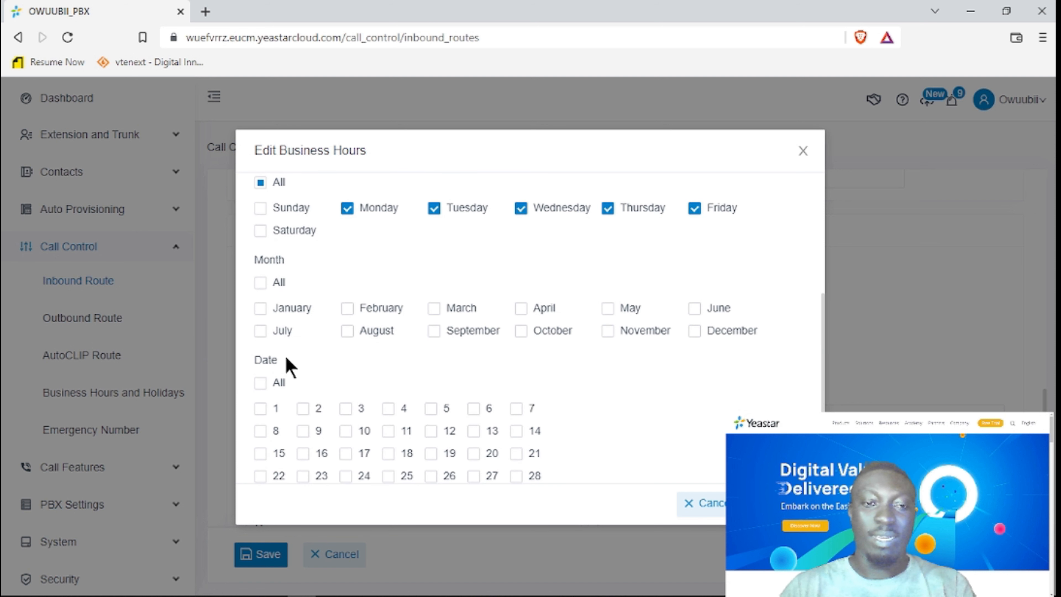
pyautogui.click(261, 283)
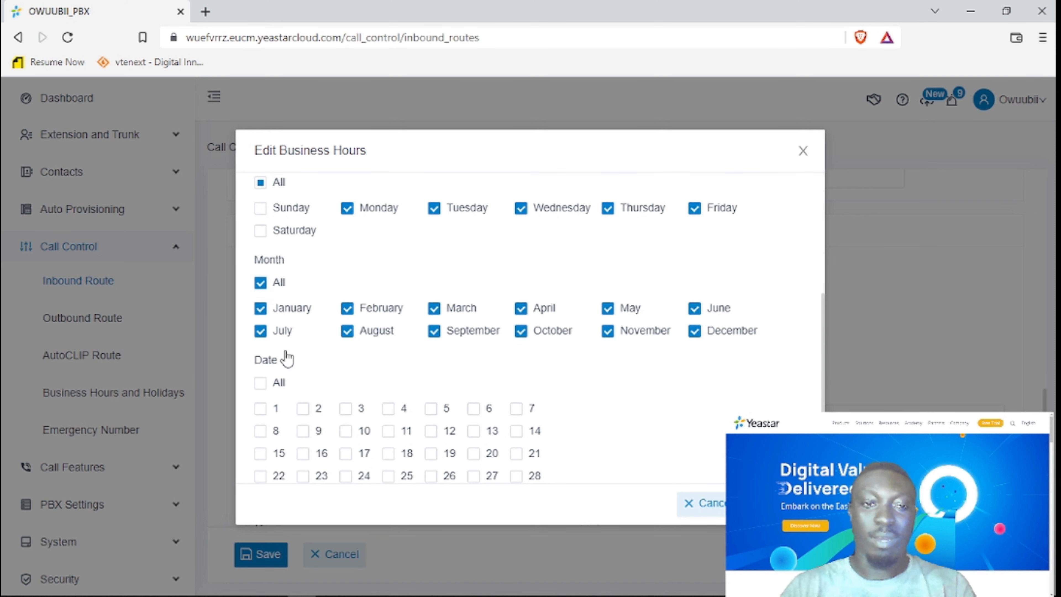
pyautogui.scroll(-2, 345, 380)
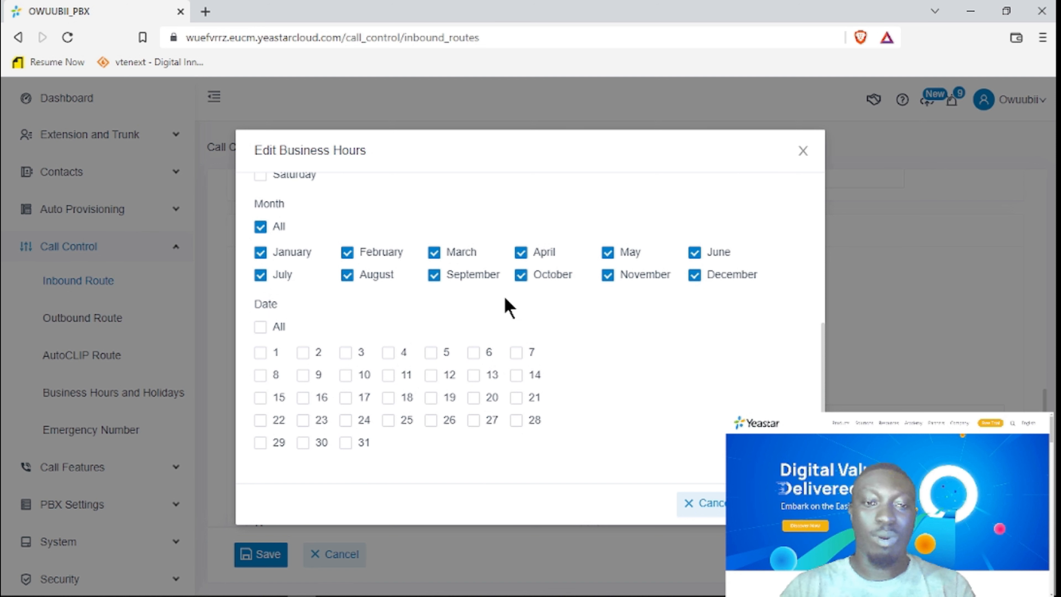
# Tick dates 24 through 31 and save the edited business hours entry.
pyautogui.click(390, 423)
pyautogui.click(347, 421)
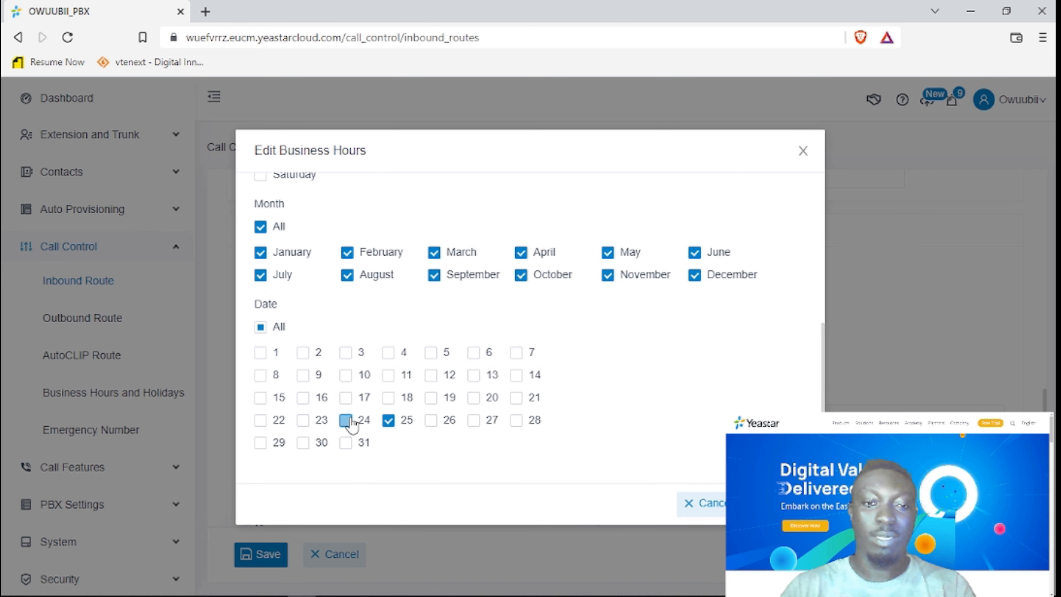
pyautogui.click(432, 422)
pyautogui.click(476, 422)
pyautogui.click(518, 422)
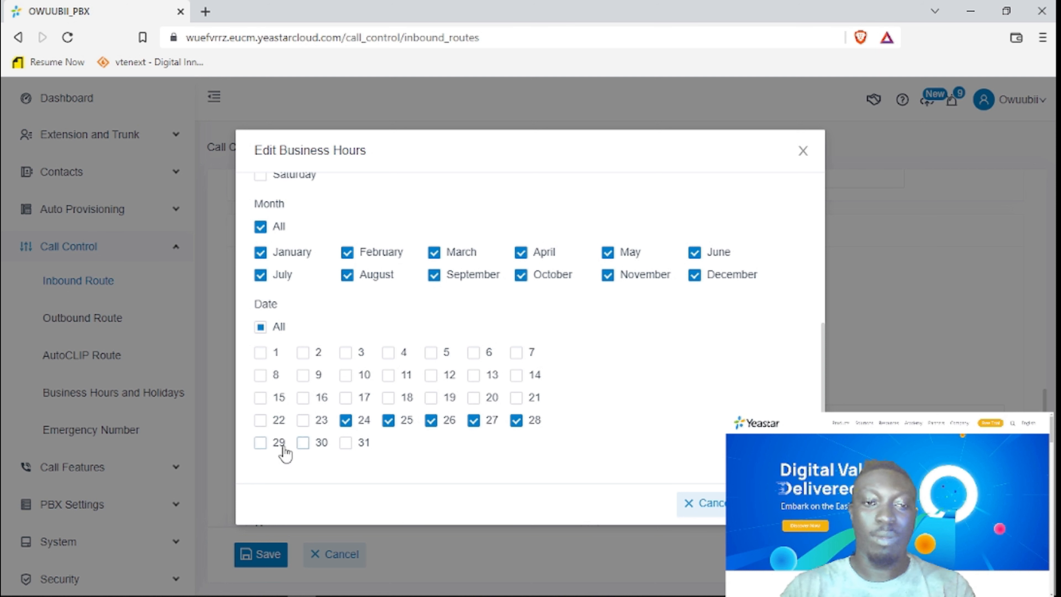
pyautogui.click(262, 444)
pyautogui.click(303, 444)
pyautogui.click(346, 443)
pyautogui.scroll(5, 670, 443)
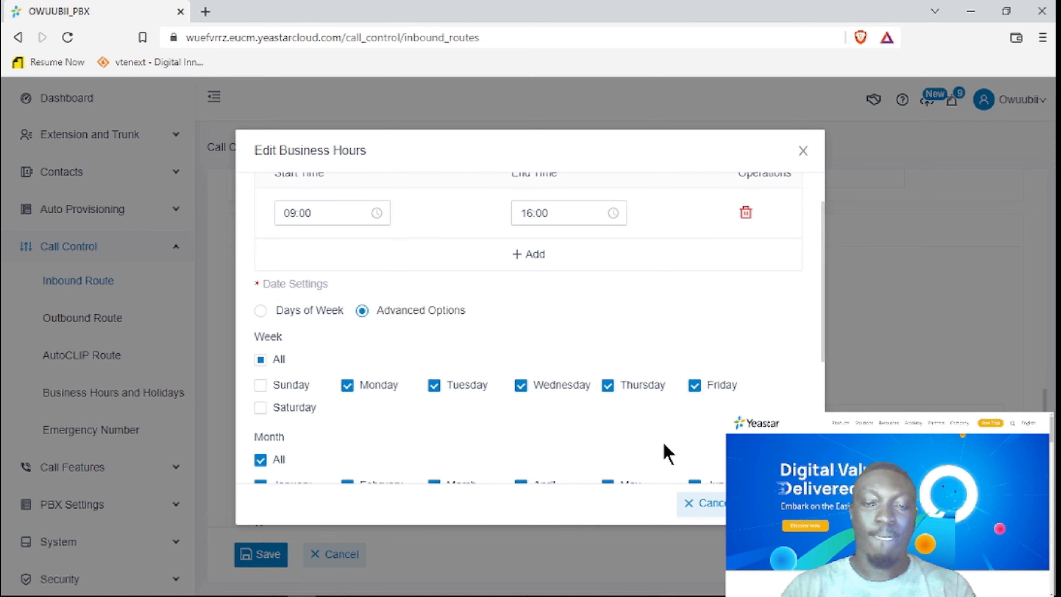
pyautogui.scroll(2, 665, 452)
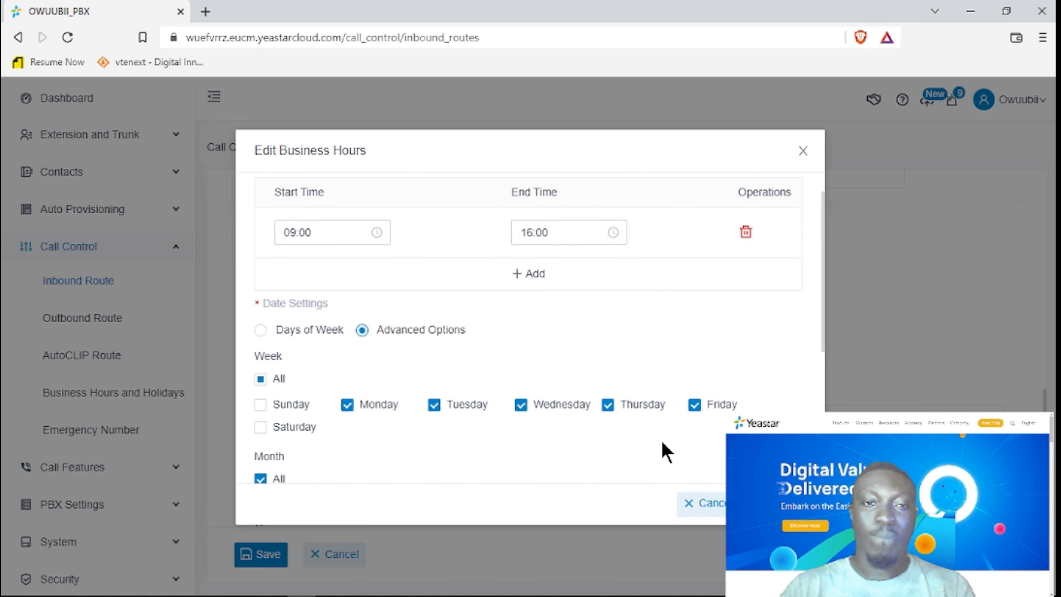
pyautogui.scroll(-5, 667, 451)
pyautogui.click(777, 503)
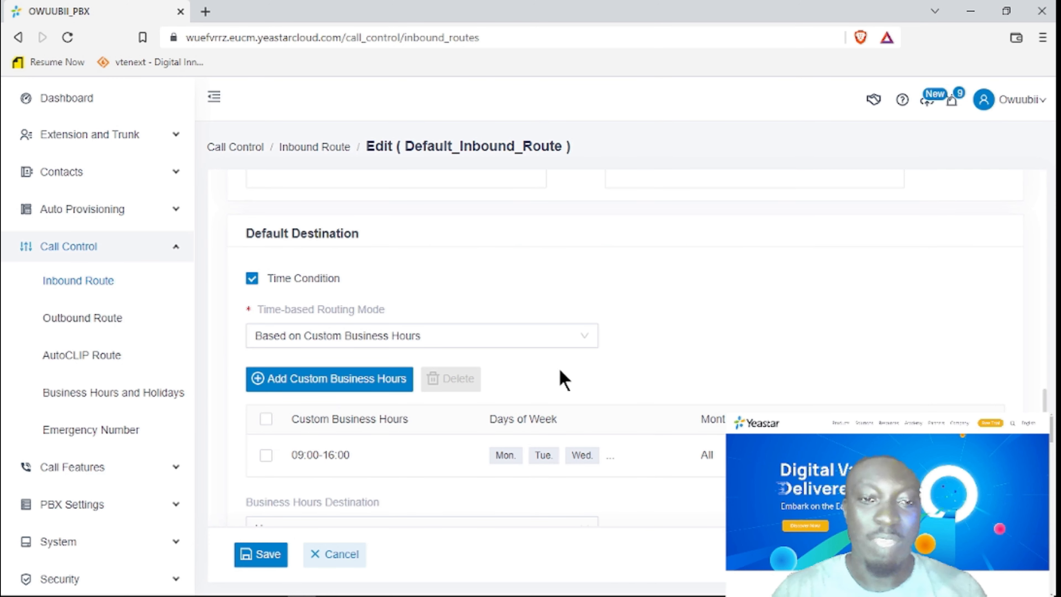
# Send business-hours calls to IVR 6200.
pyautogui.scroll(-5, 629, 430)
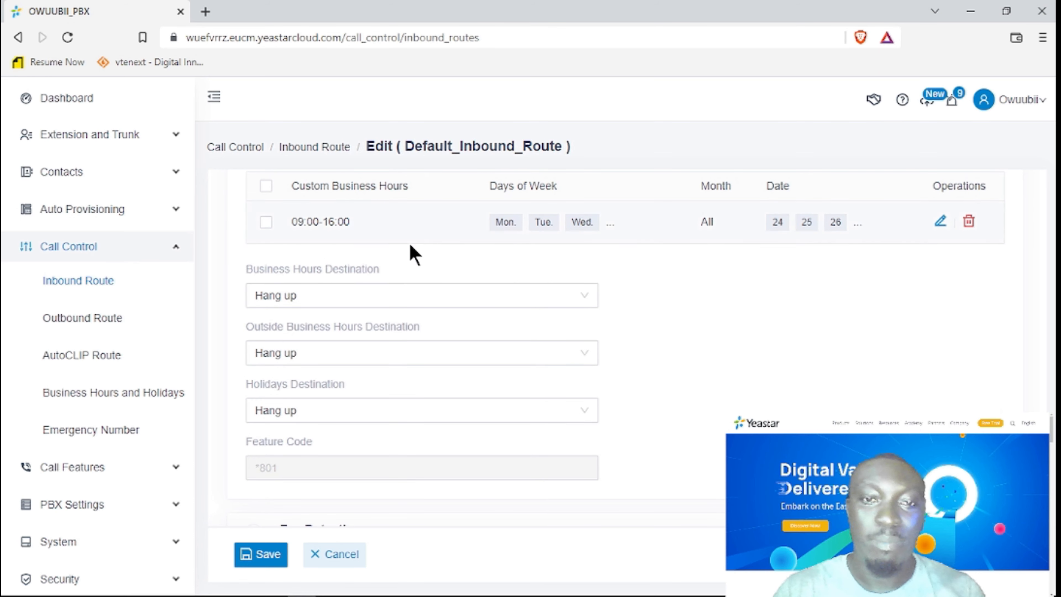
pyautogui.scroll(5, 273, 240)
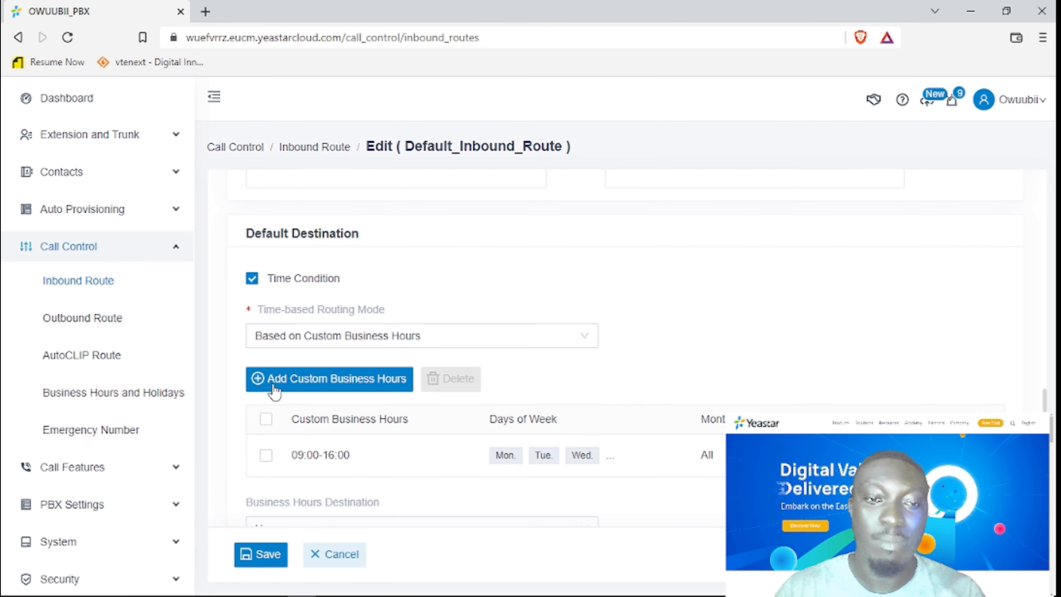
pyautogui.moveTo(330, 288)
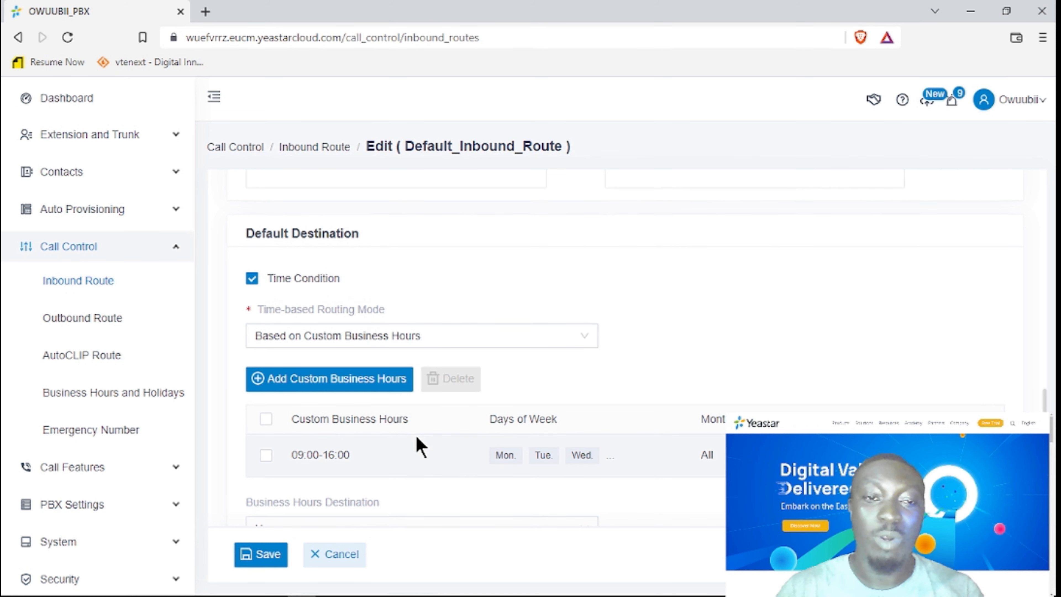
pyautogui.scroll(-8, 447, 448)
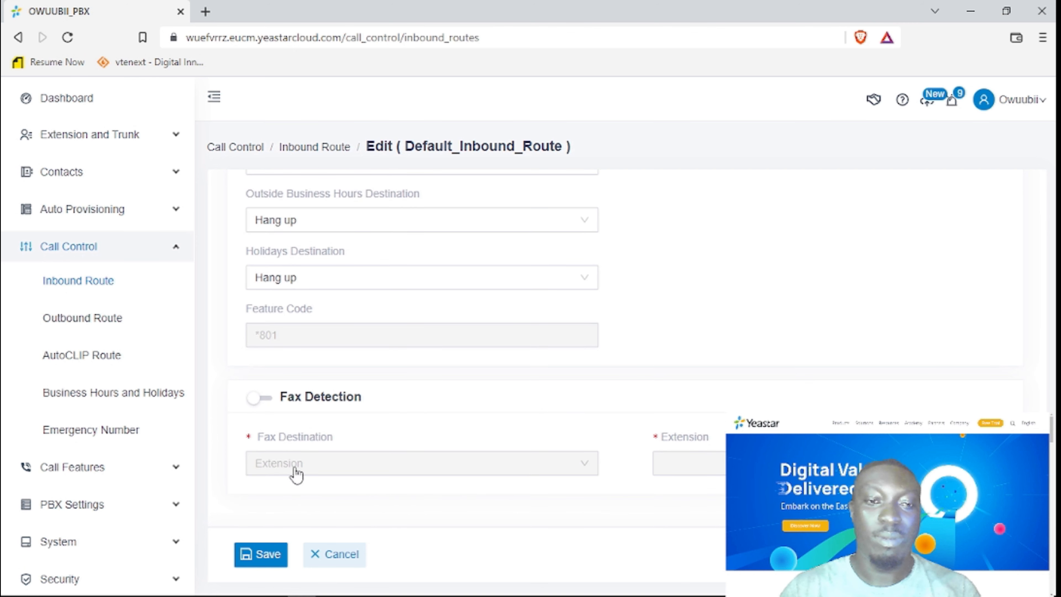
pyautogui.scroll(4, 339, 337)
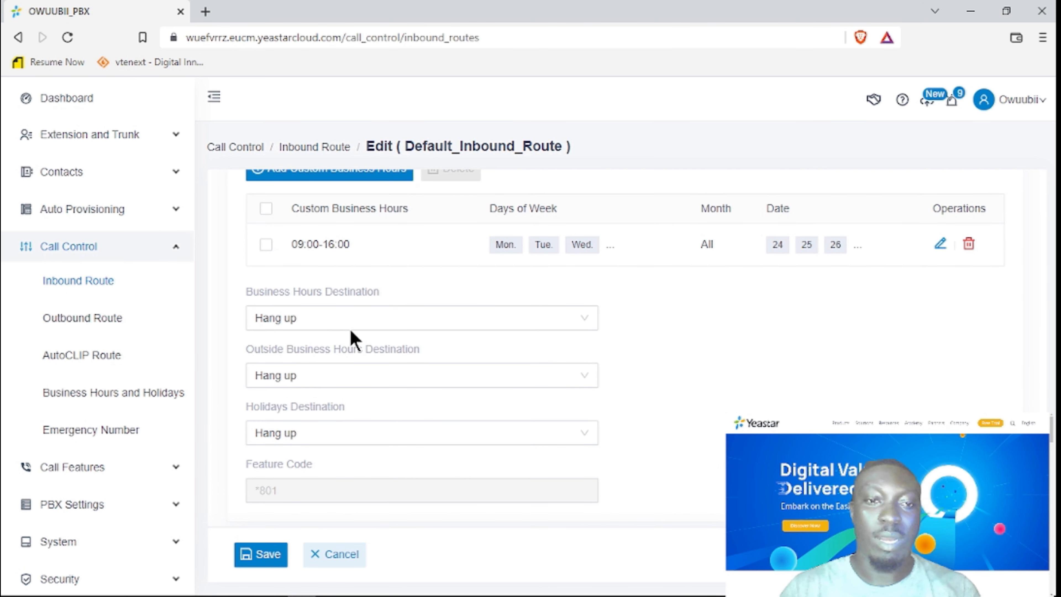
pyautogui.click(356, 327)
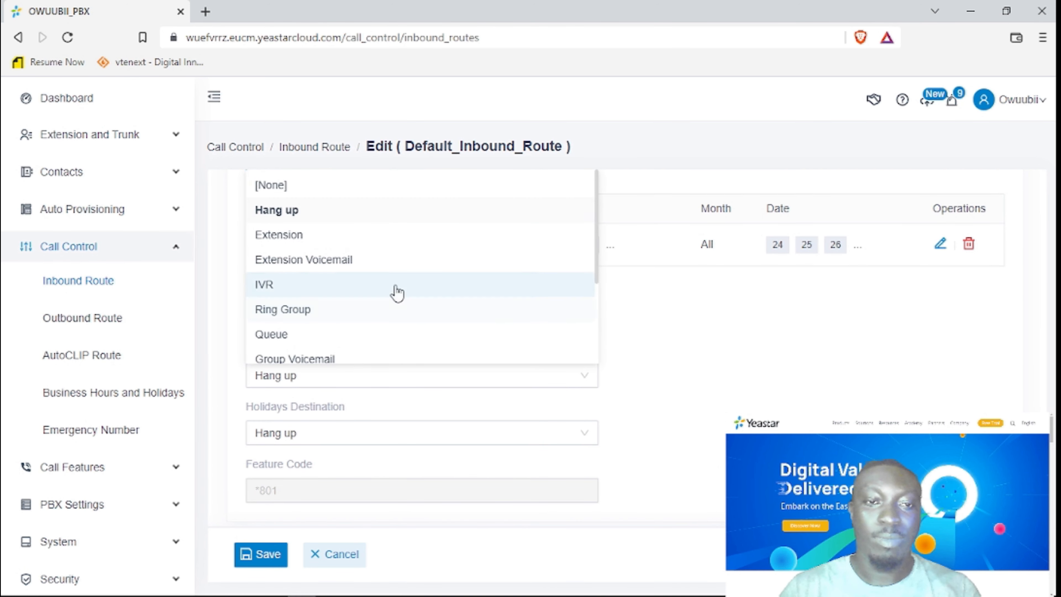
pyautogui.scroll(4, 721, 326)
pyautogui.scroll(-2, 713, 351)
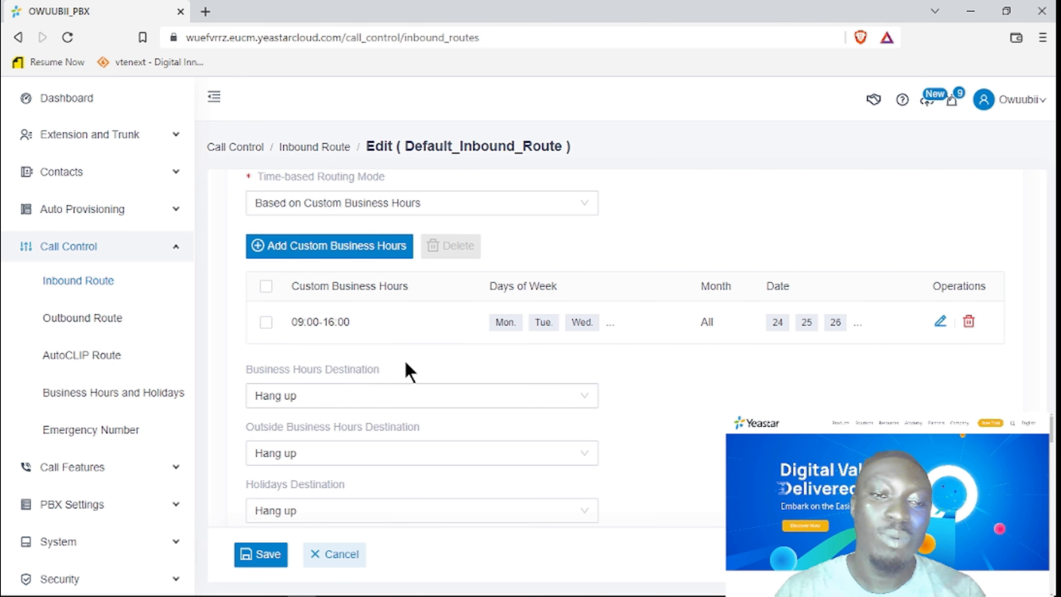
pyautogui.click(397, 400)
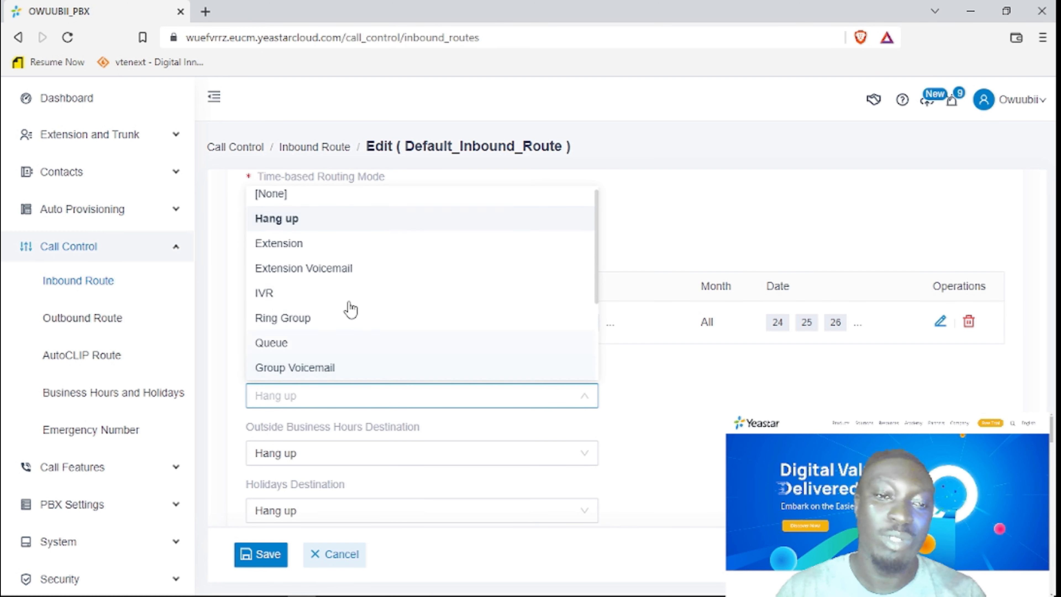
pyautogui.click(336, 293)
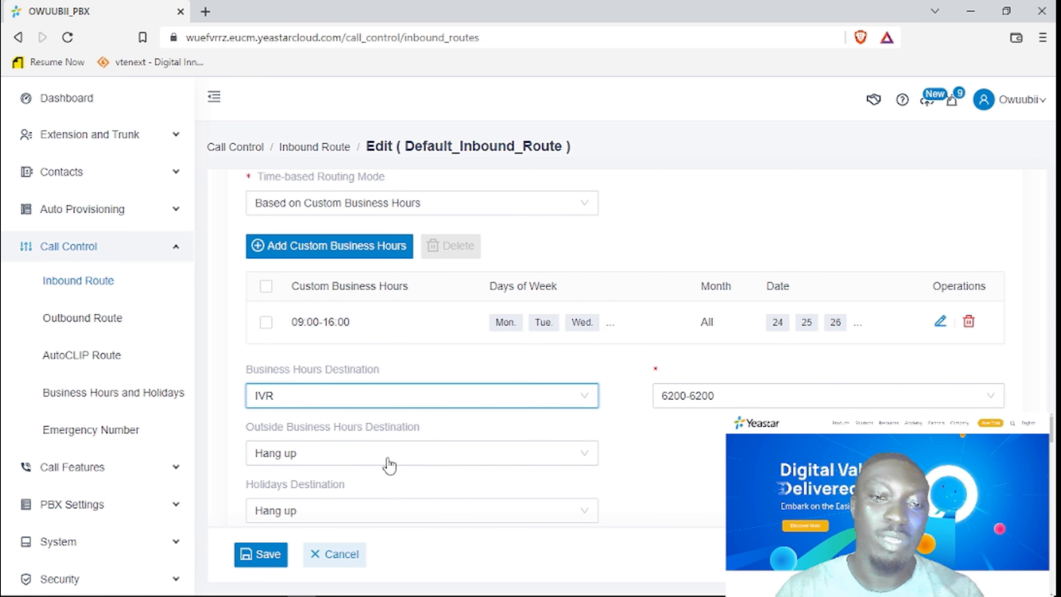
# Try Group Voicemail for holiday calls, then set the holidays destination to Hang up.
pyautogui.click(377, 453)
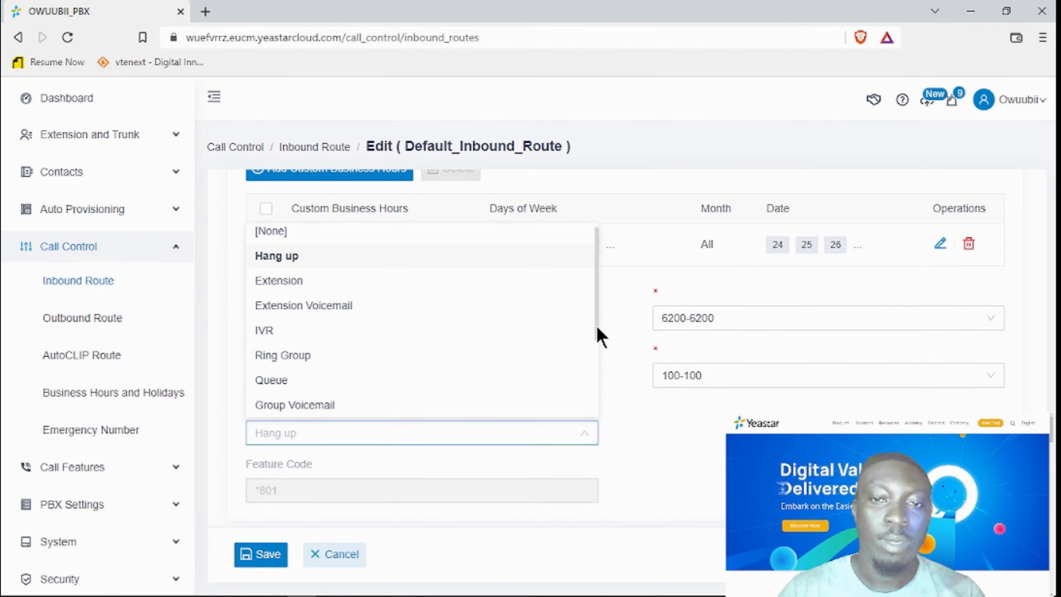
pyautogui.moveTo(596, 328); pyautogui.dragTo(597, 285)
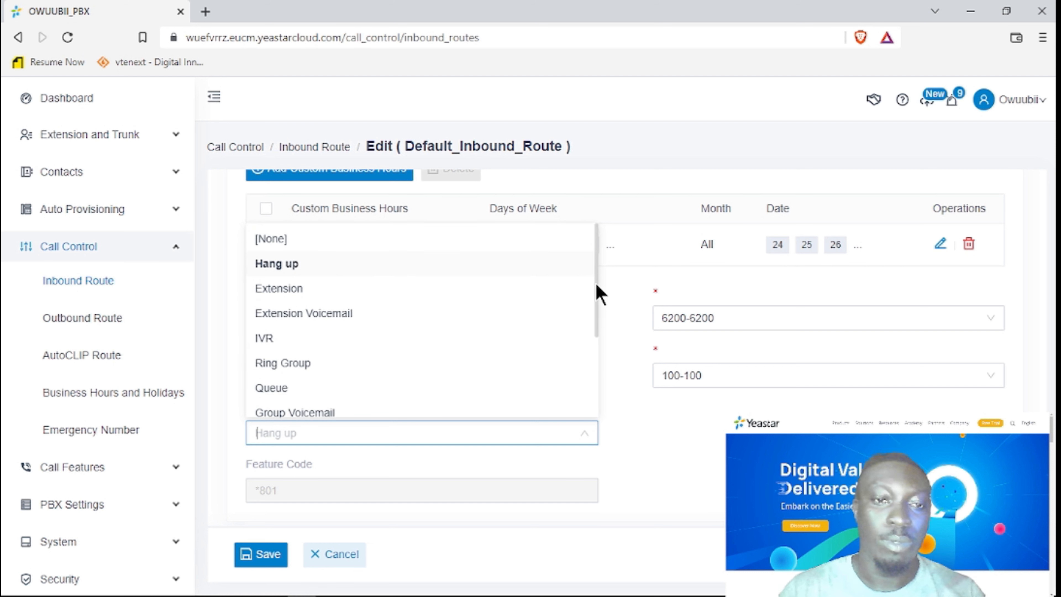
pyautogui.click(333, 405)
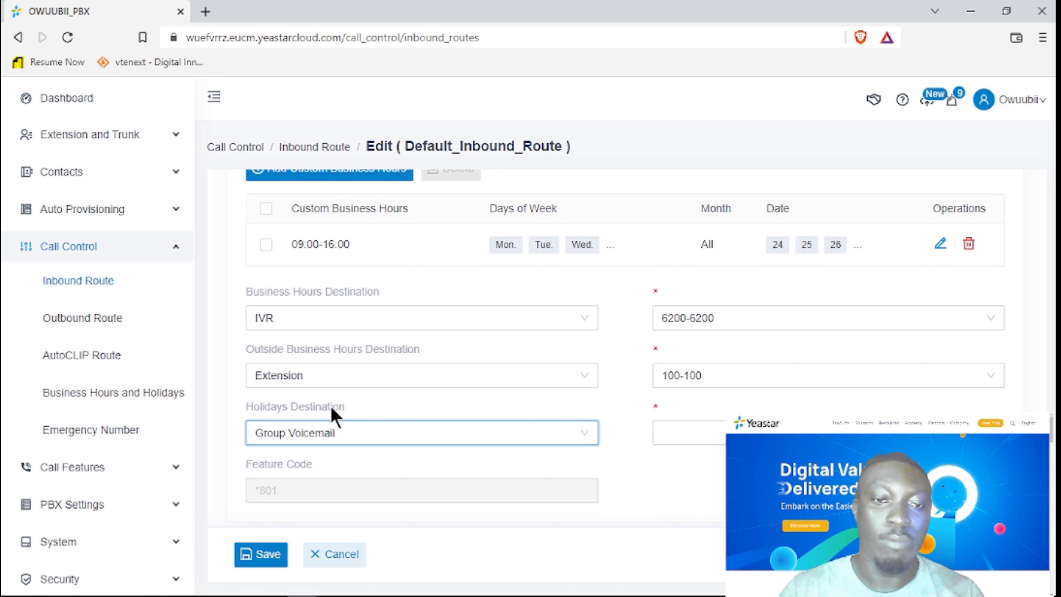
pyautogui.click(697, 431)
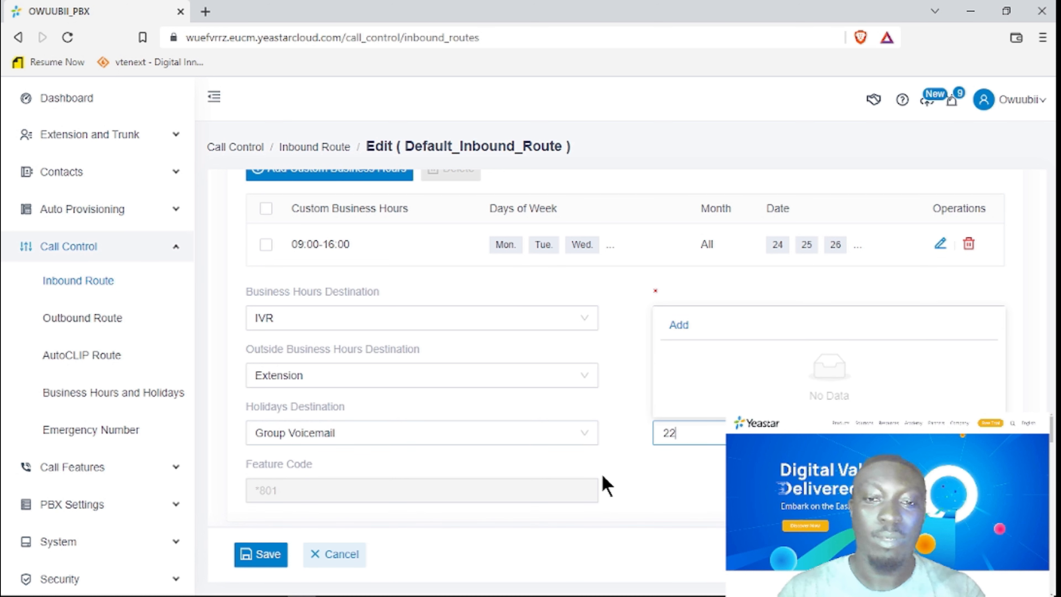
pyautogui.click(647, 475)
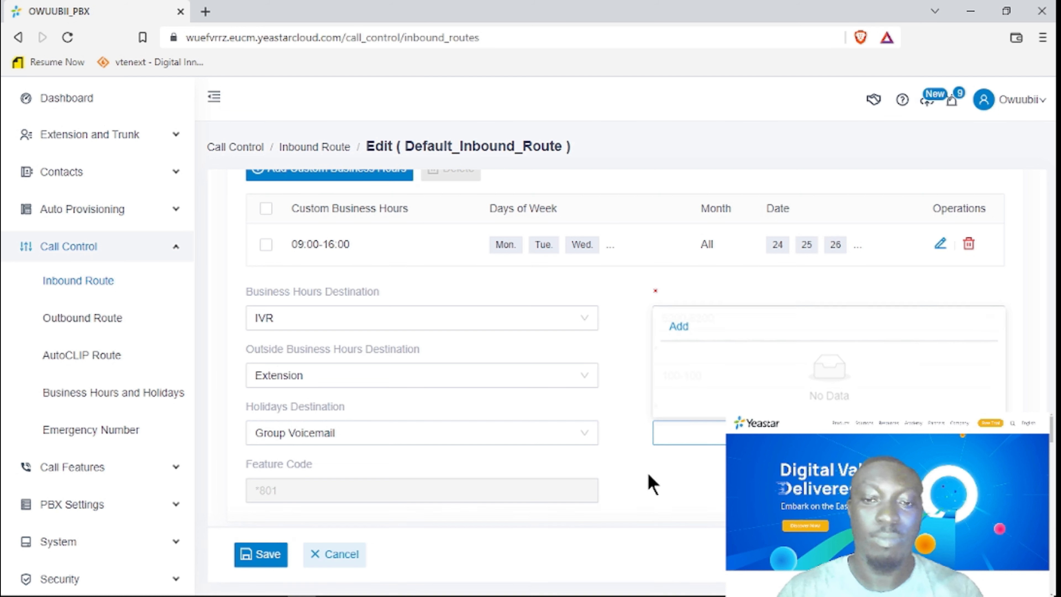
pyautogui.scroll(-2, 393, 462)
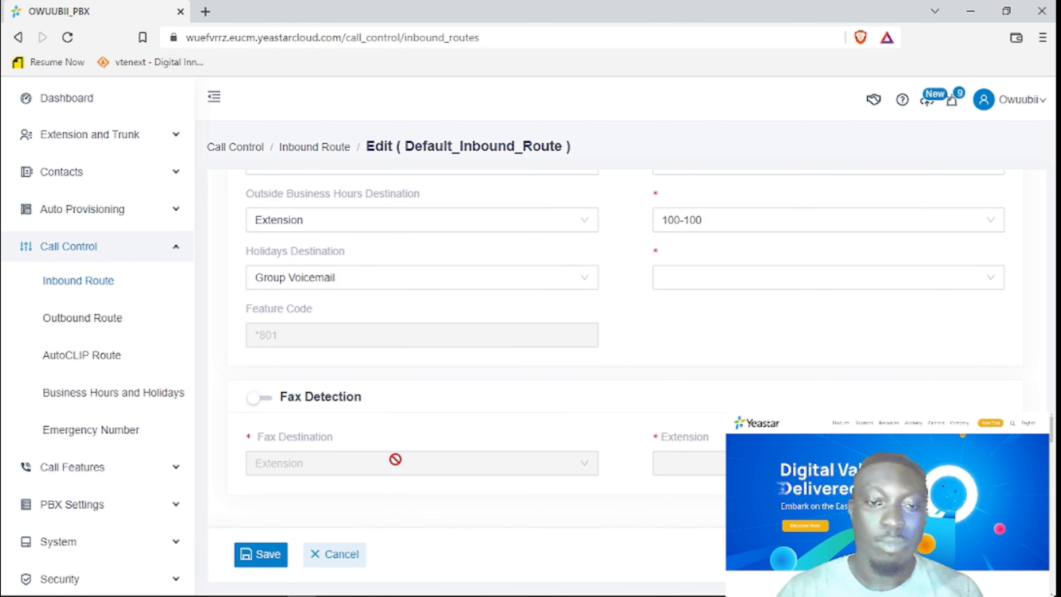
pyautogui.click(394, 277)
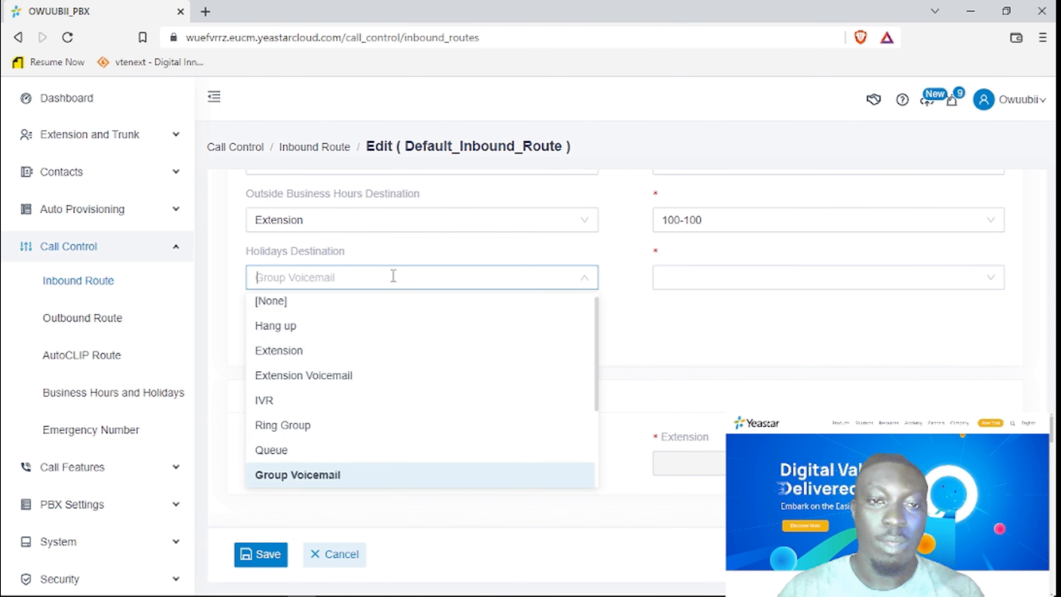
pyautogui.click(325, 330)
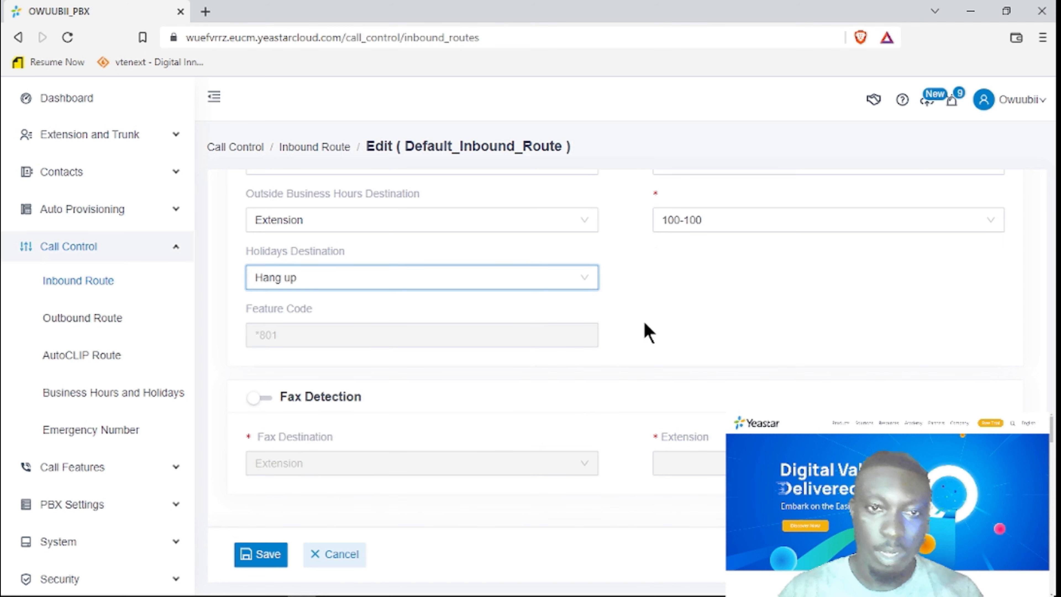
pyautogui.scroll(15, 443, 506)
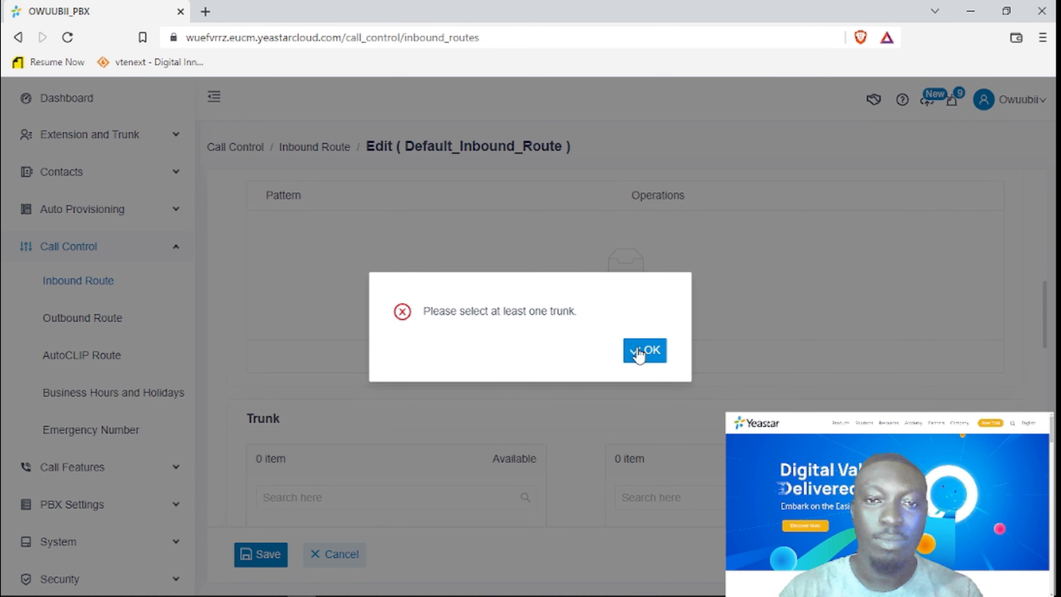
pyautogui.click(640, 354)
pyautogui.scroll(-4, 633, 361)
pyautogui.scroll(5, 540, 387)
pyautogui.scroll(-5, 566, 403)
pyautogui.scroll(4, 680, 372)
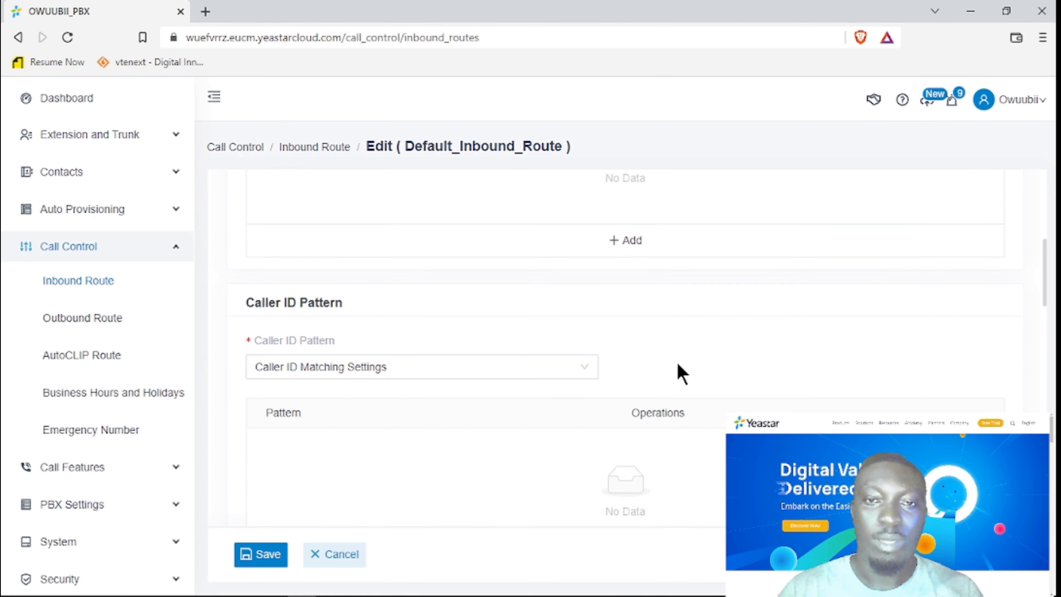
pyautogui.scroll(4, 682, 372)
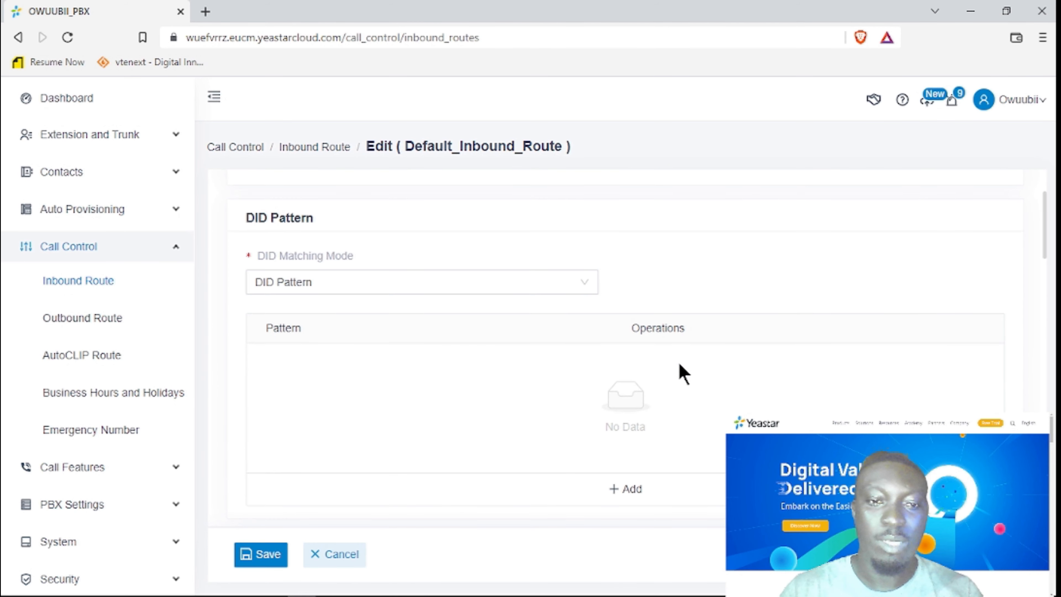
pyautogui.scroll(3, 682, 372)
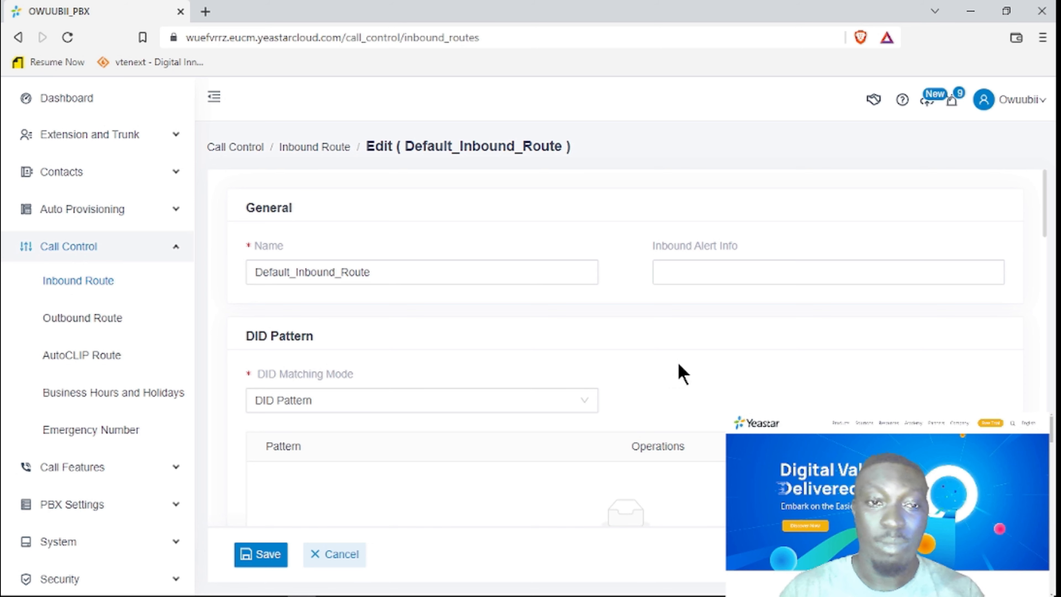
pyautogui.scroll(-15, 681, 372)
pyautogui.scroll(-5, 682, 372)
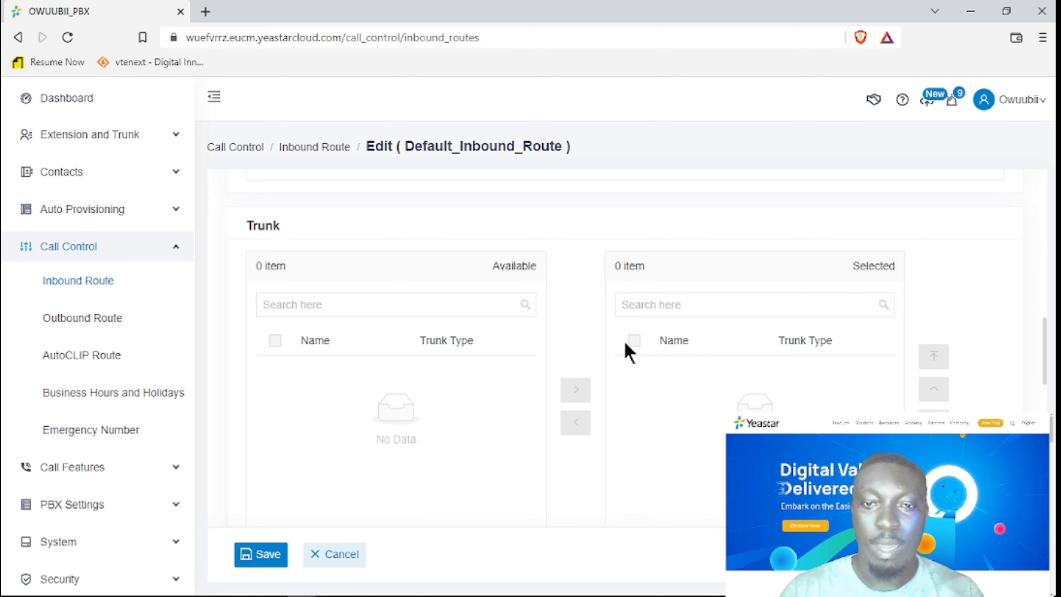
pyautogui.scroll(-6, 631, 397)
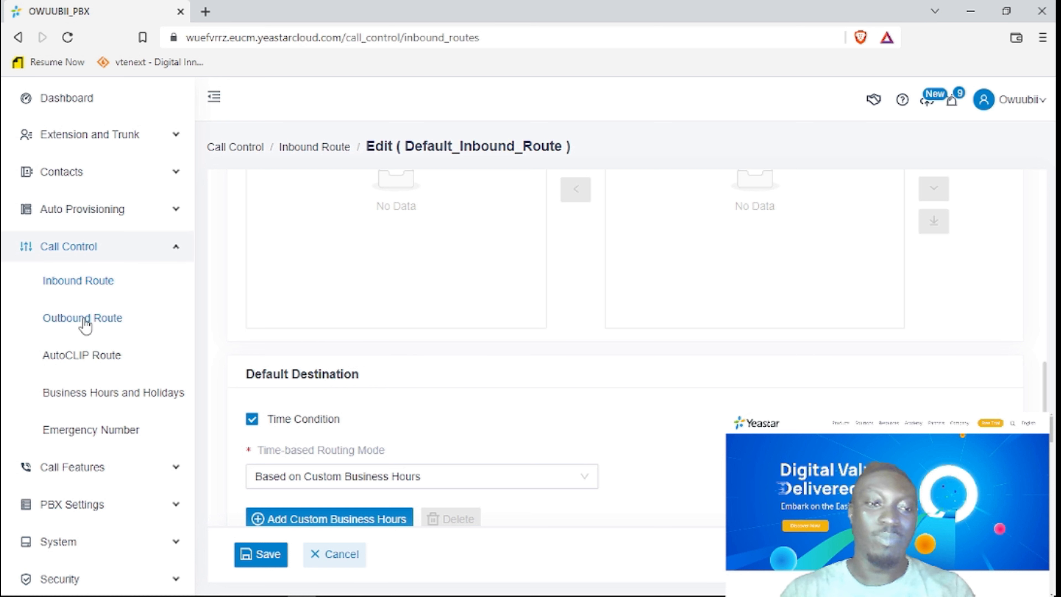
# Go to the Outbound Route list under Call Control.
pyautogui.click(80, 328)
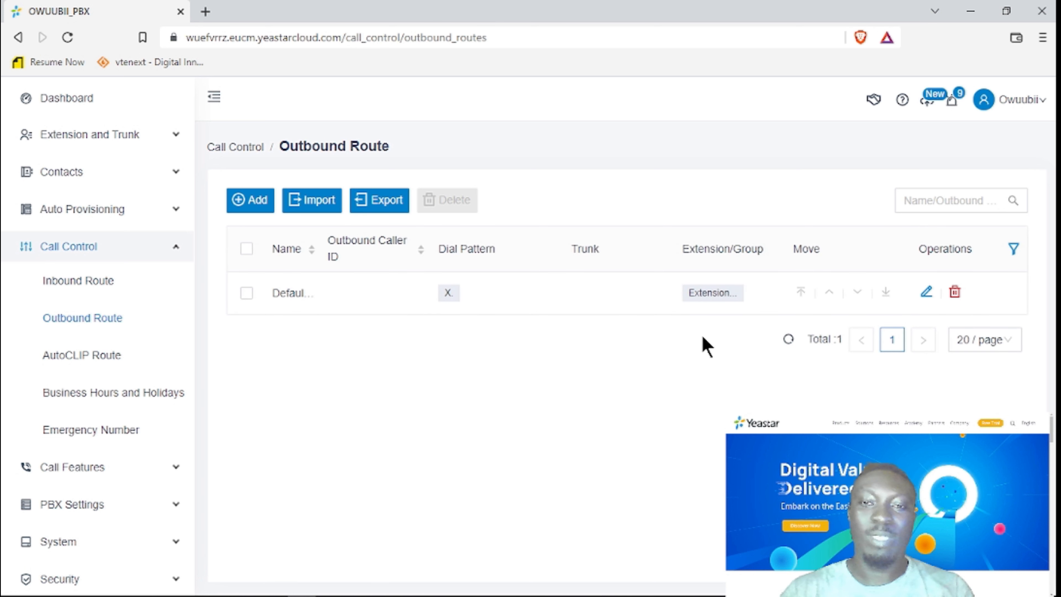
# Open the Default_Outbound_Route edit form and scroll through its settings.
pyautogui.click(927, 294)
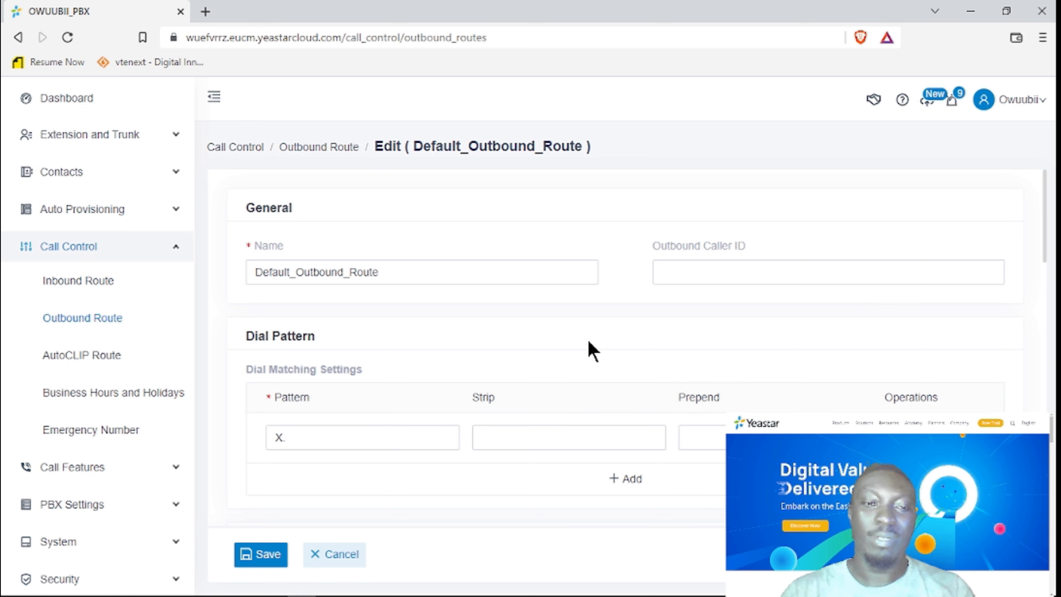
pyautogui.scroll(-5, 593, 351)
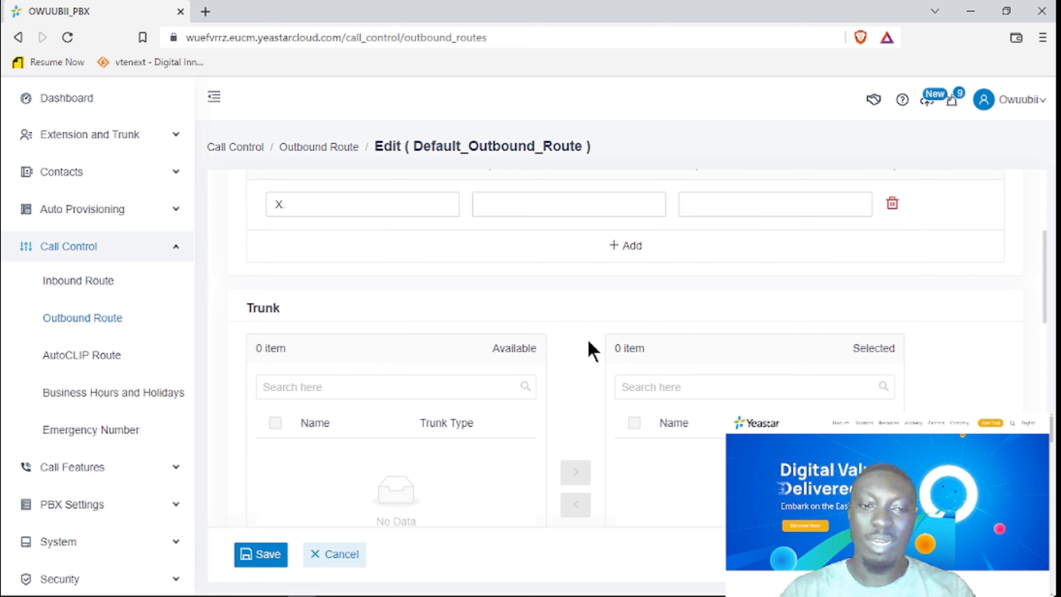
pyautogui.scroll(-10, 593, 352)
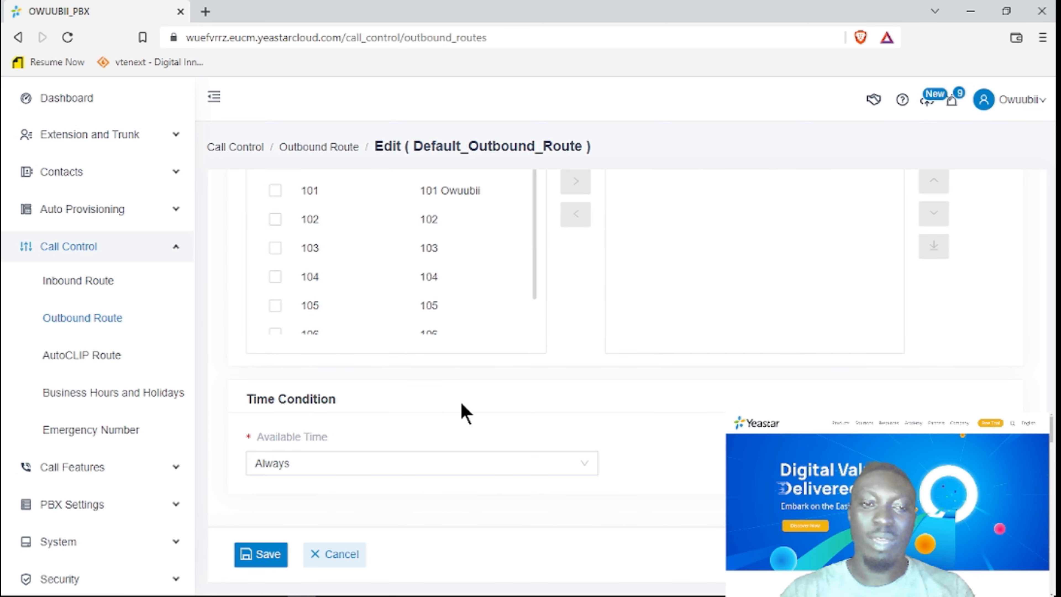
pyautogui.scroll(3, 407, 316)
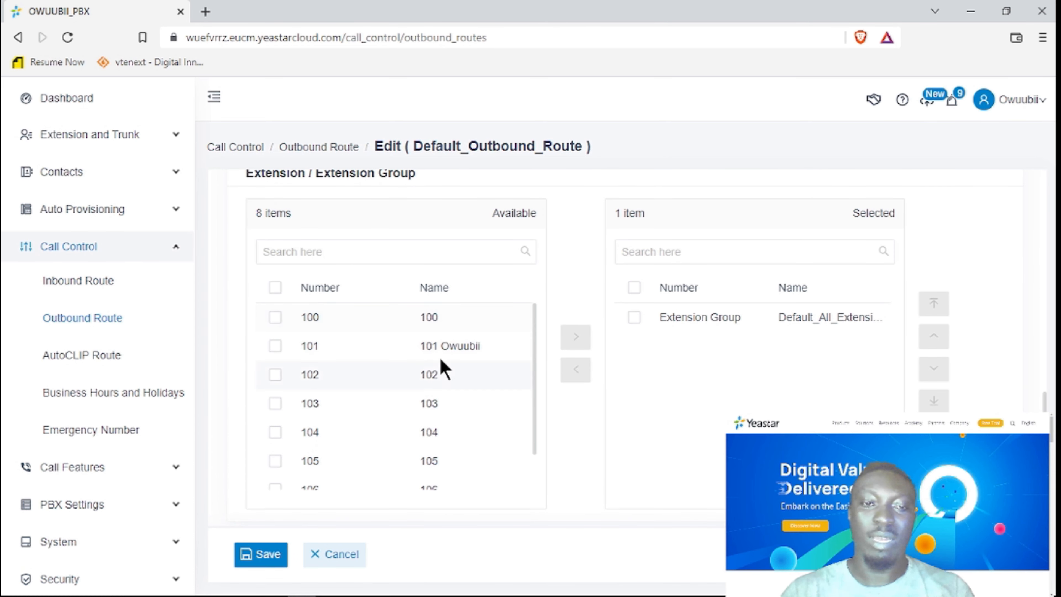
pyautogui.scroll(-2, 510, 458)
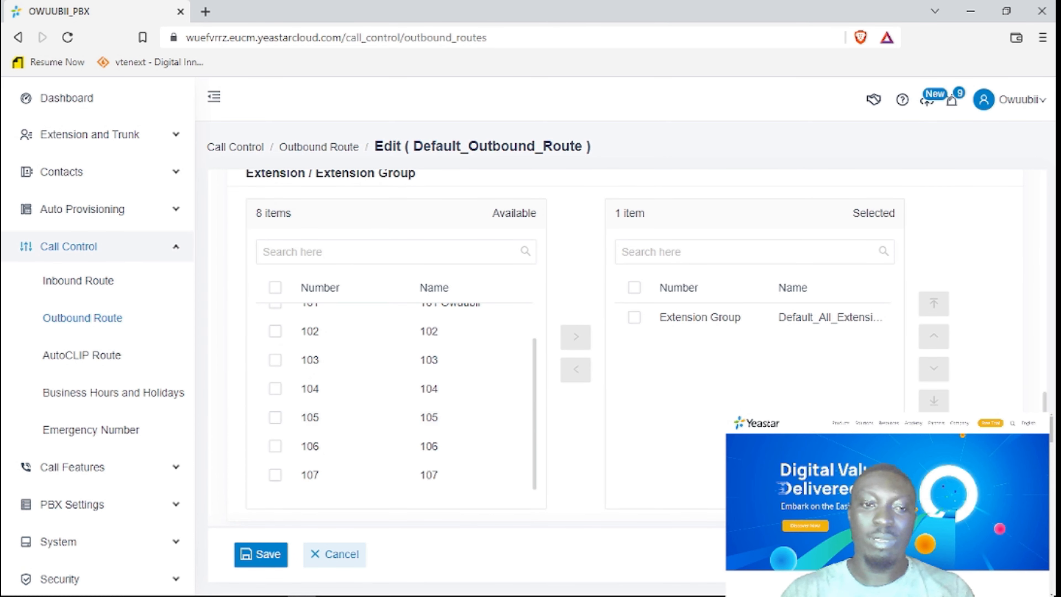
pyautogui.scroll(-3, 509, 458)
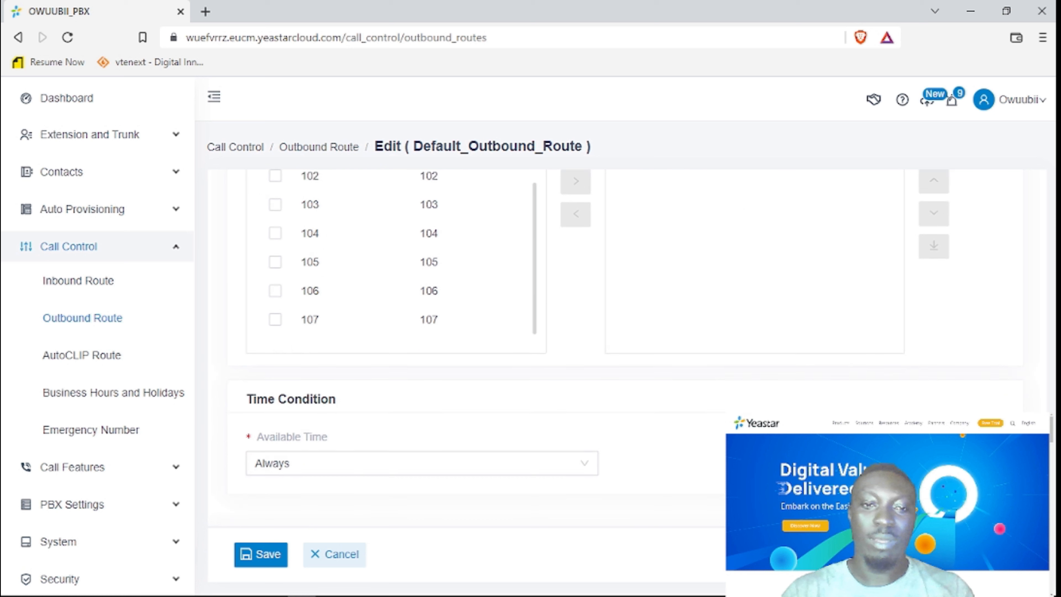
# Check the Available Time options and leave the route available Always.
pyautogui.click(382, 462)
pyautogui.click(803, 409)
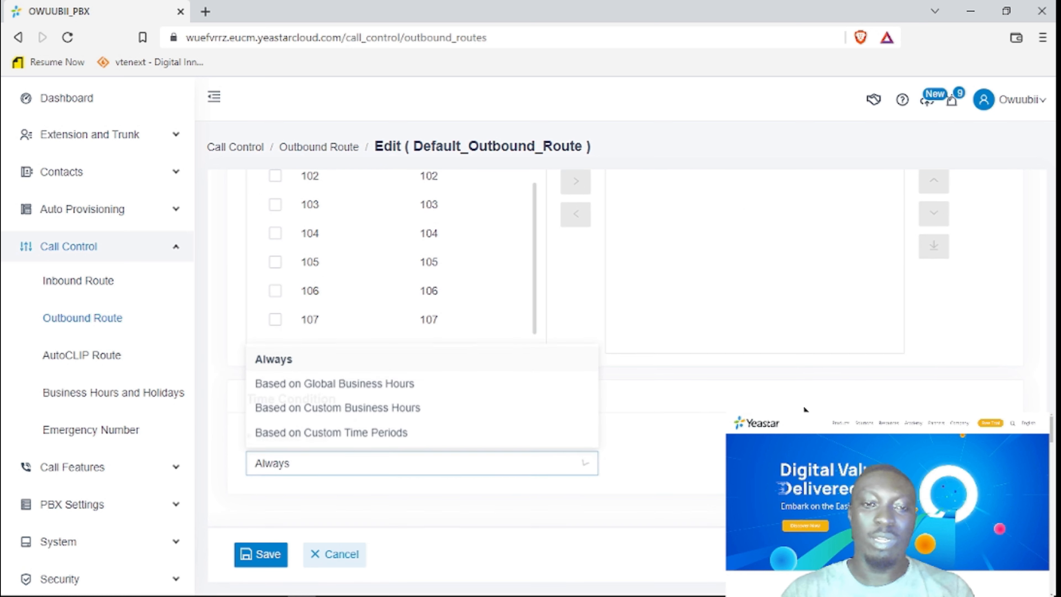
pyautogui.scroll(5, 641, 348)
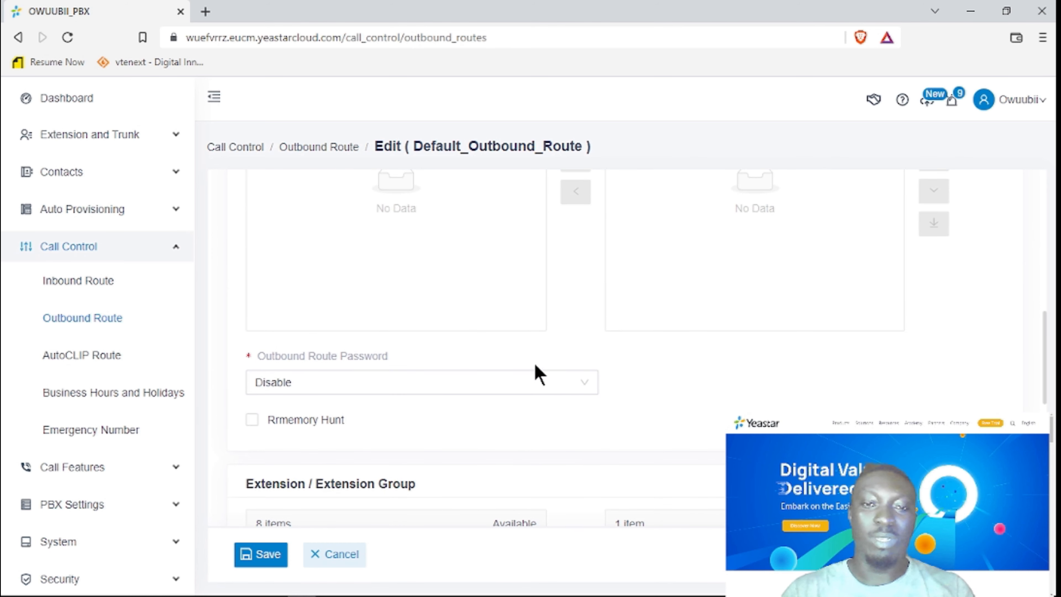
pyautogui.scroll(-5, 470, 416)
pyautogui.scroll(-3, 470, 426)
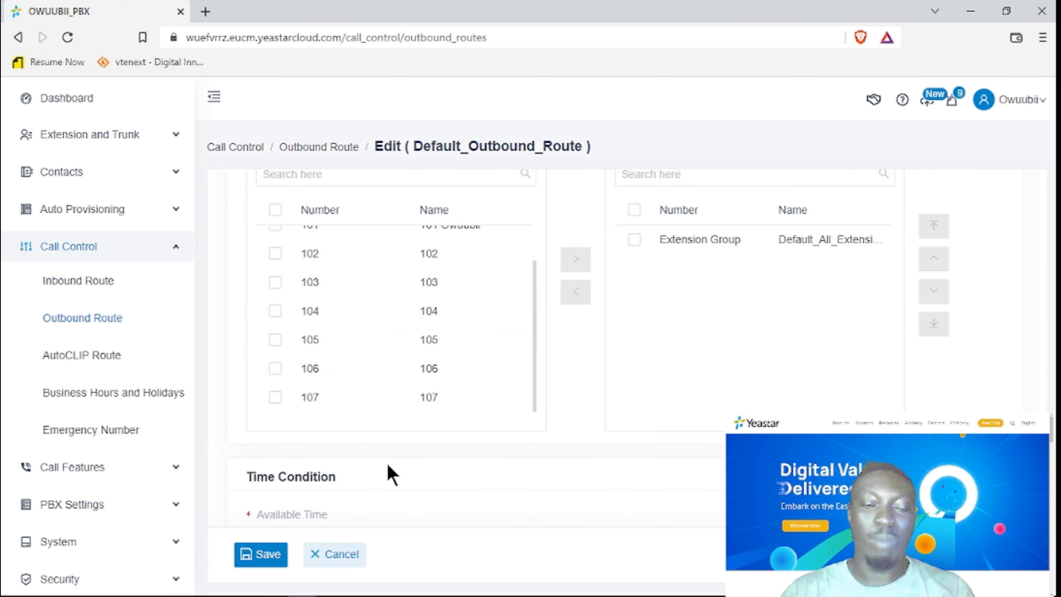
pyautogui.scroll(5, 948, 346)
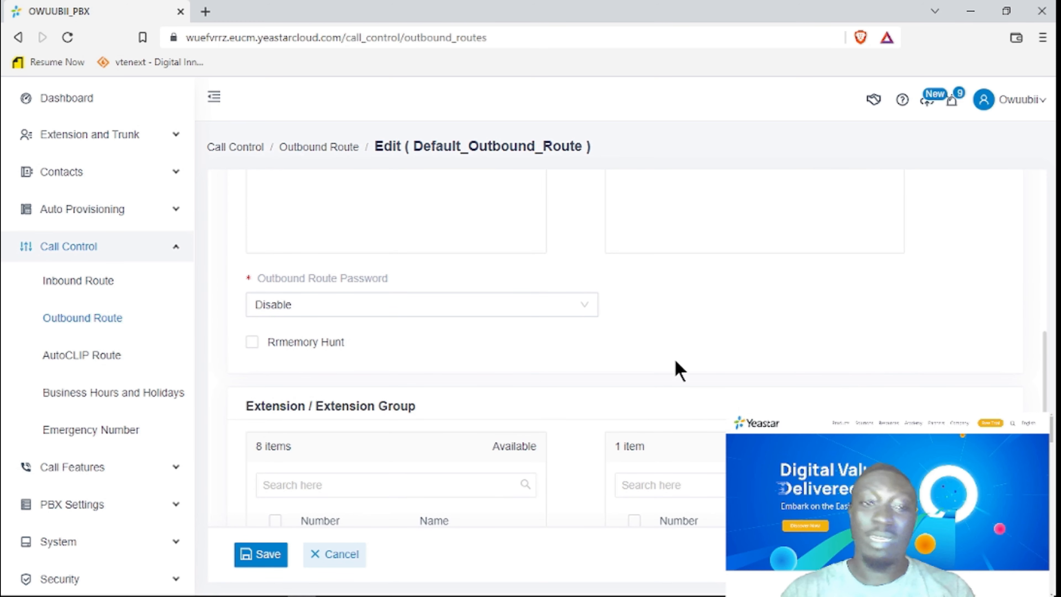
pyautogui.scroll(3, 604, 302)
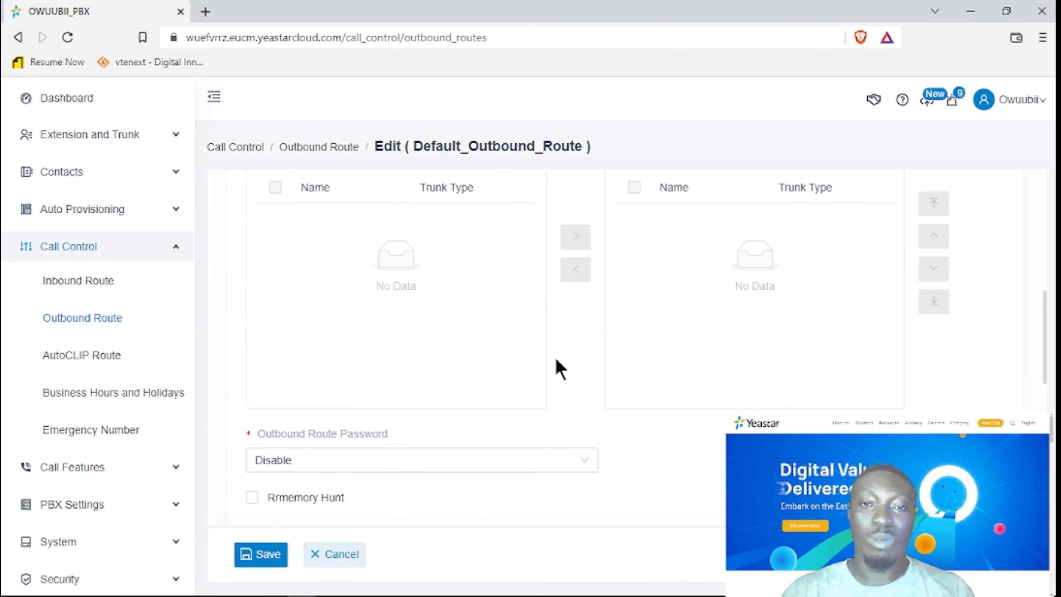
pyautogui.scroll(5, 575, 376)
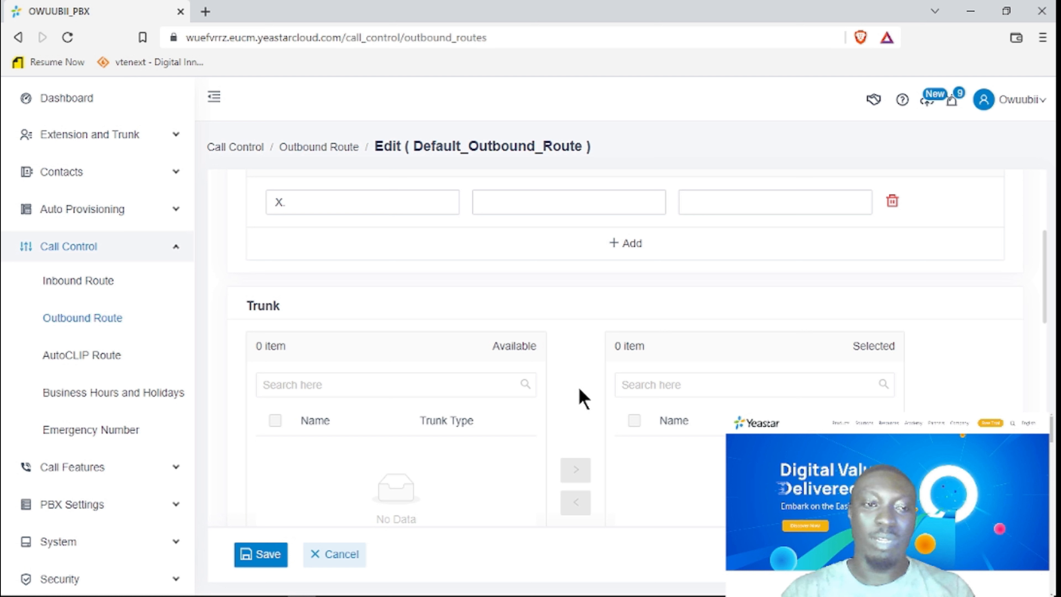
pyautogui.scroll(-2, 583, 399)
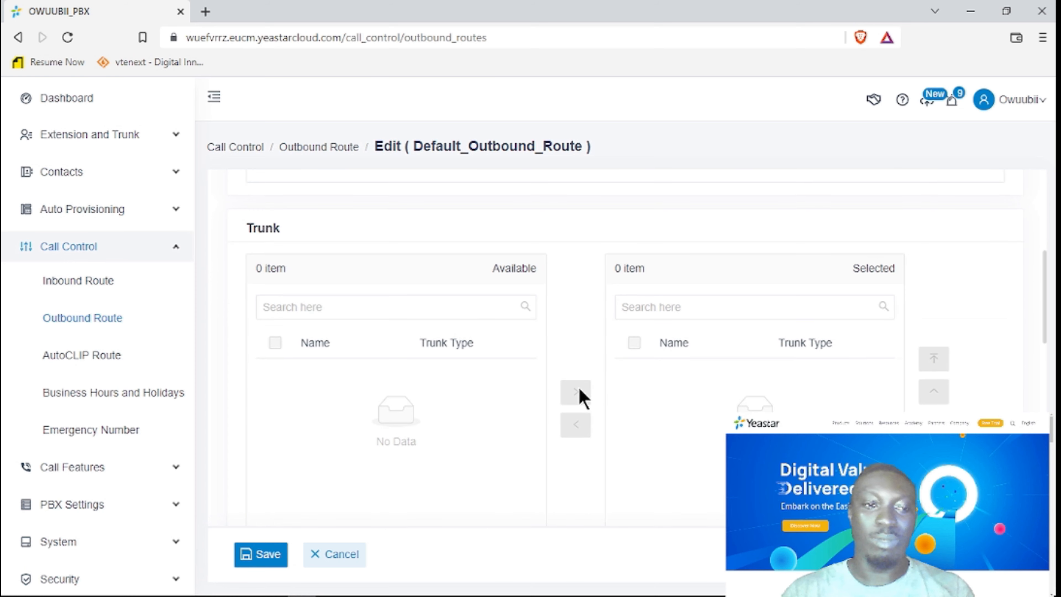
pyautogui.scroll(-2, 133, 386)
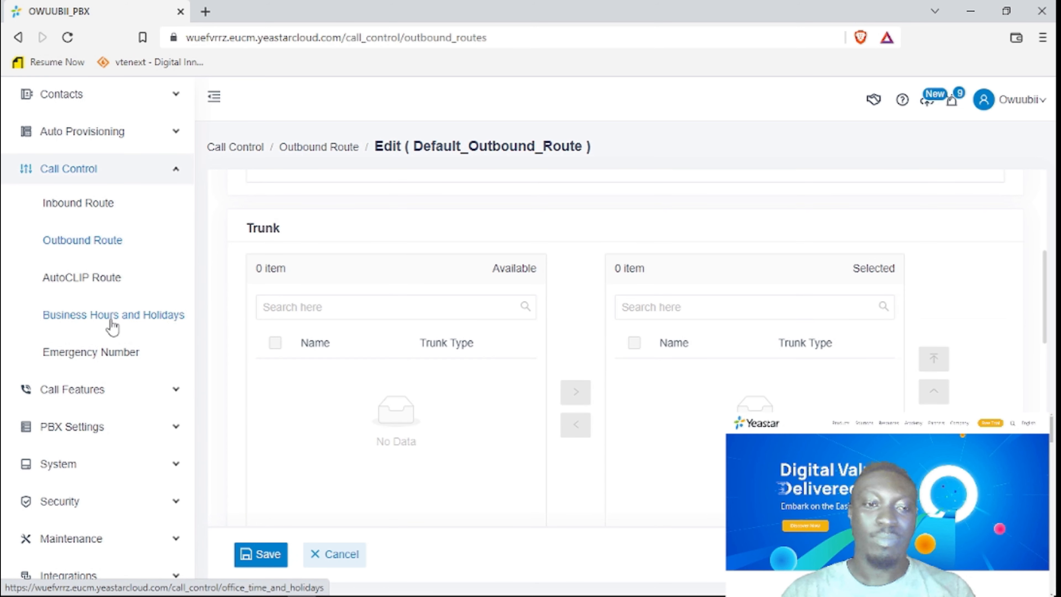
# Open Business Hours and Holidays, showing an empty business hours list, and scan the sidebar.
pyautogui.click(126, 315)
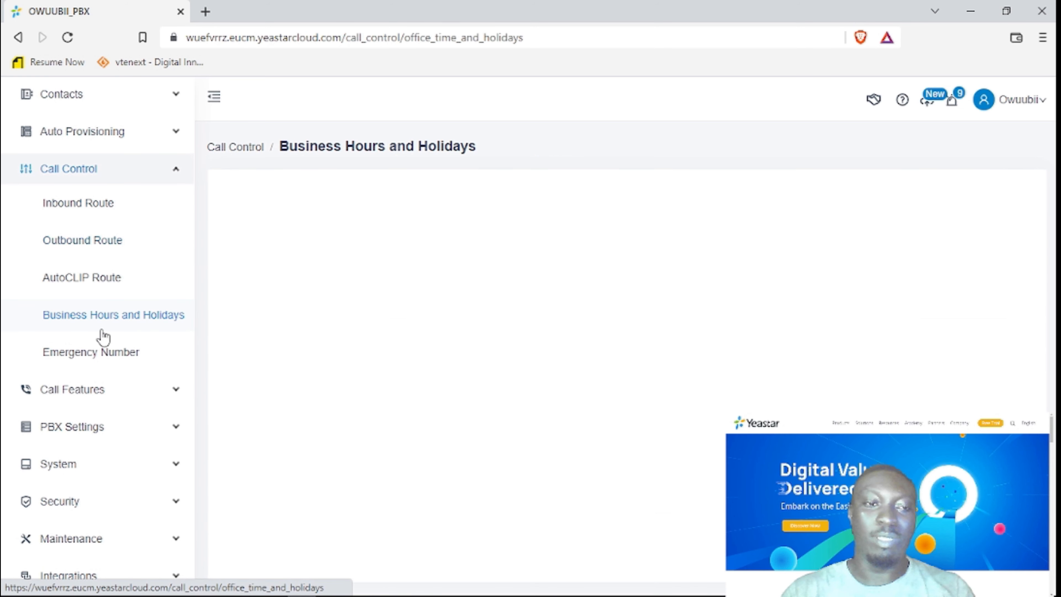
pyautogui.scroll(-2, 159, 395)
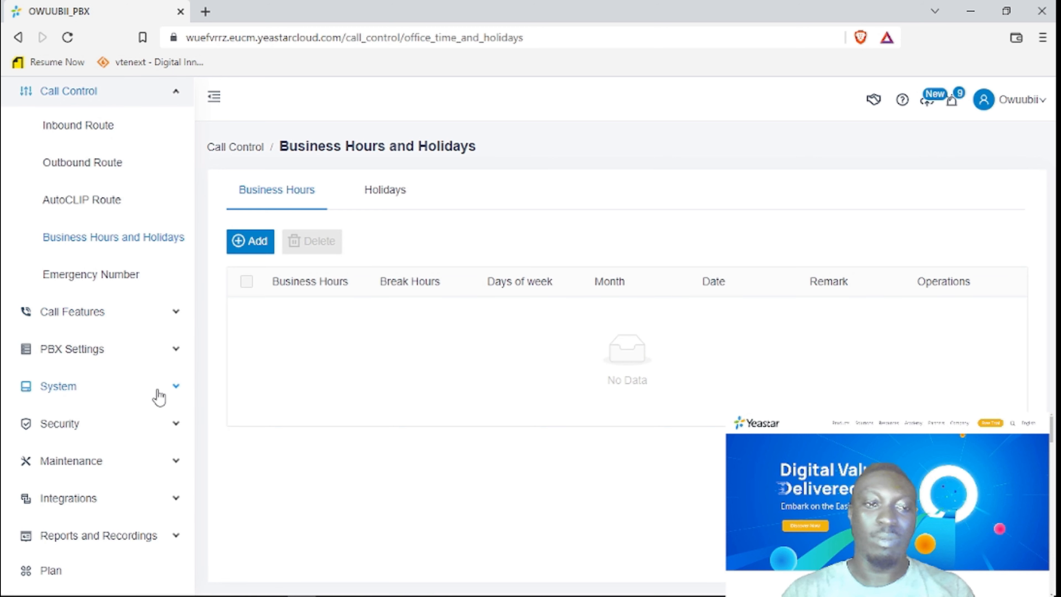
pyautogui.scroll(-1, 159, 396)
pyautogui.scroll(1, 157, 400)
pyautogui.scroll(5, 158, 399)
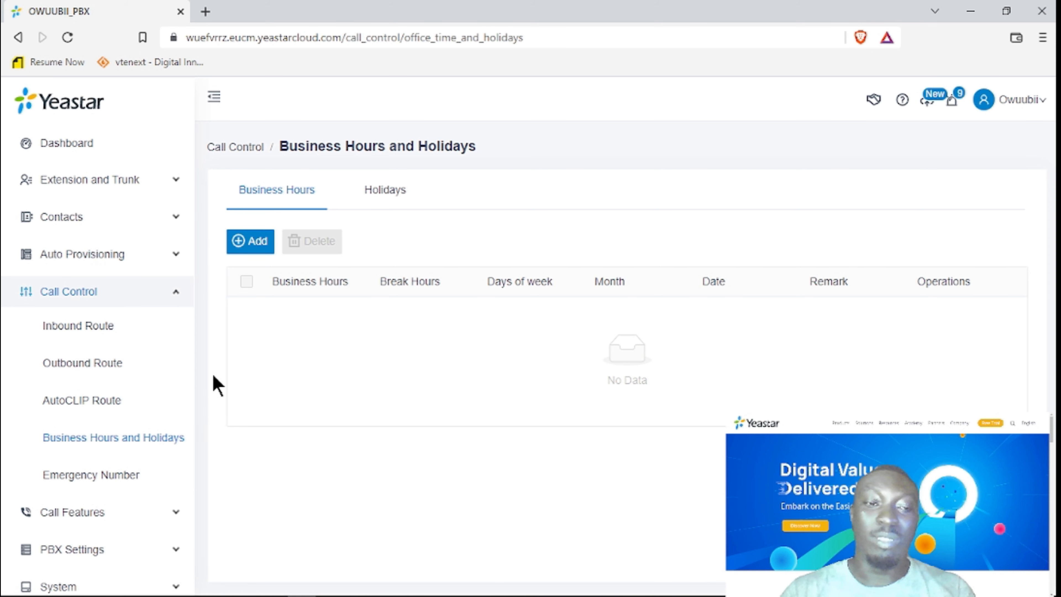
pyautogui.scroll(-2, 122, 470)
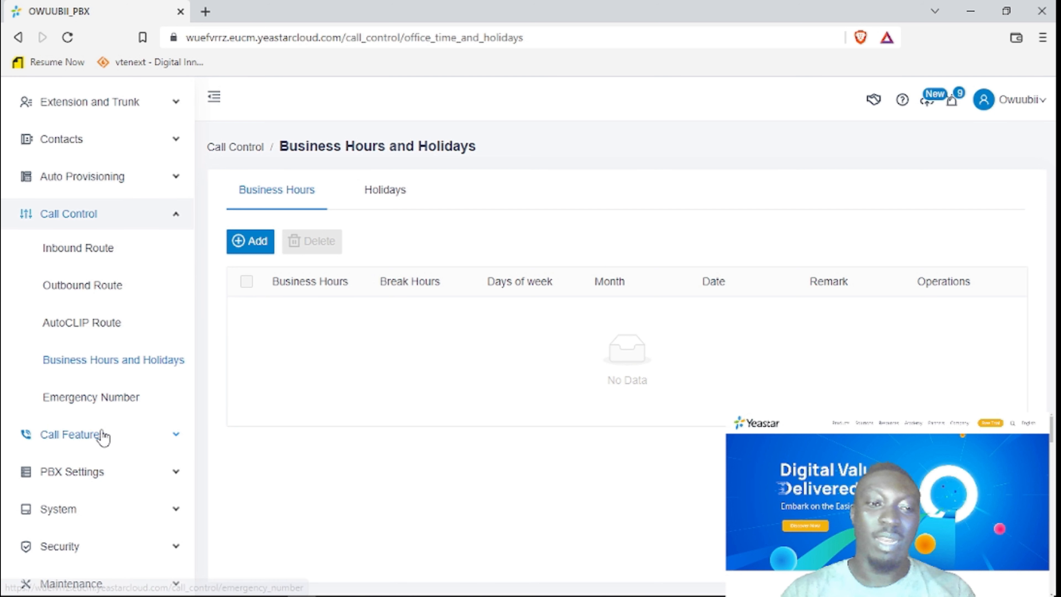
pyautogui.scroll(-2, 107, 438)
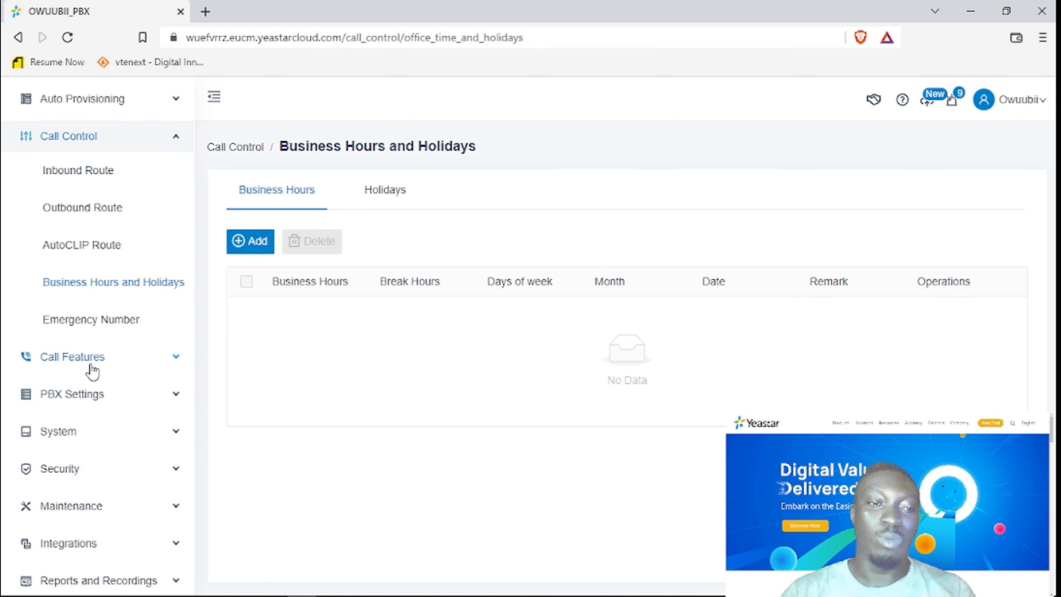
pyautogui.scroll(-2, 90, 371)
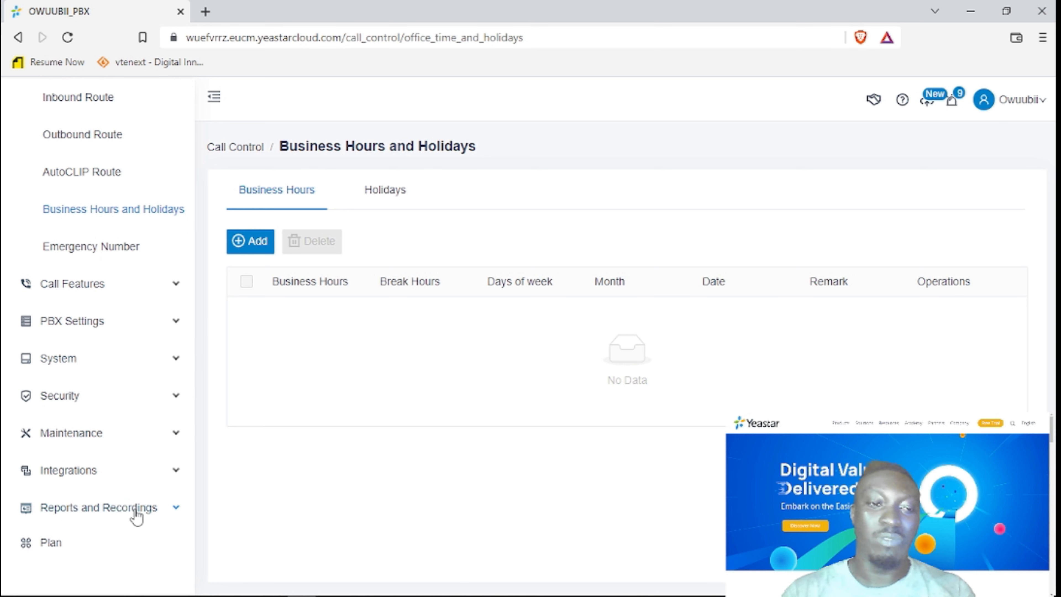
pyautogui.scroll(4, 125, 214)
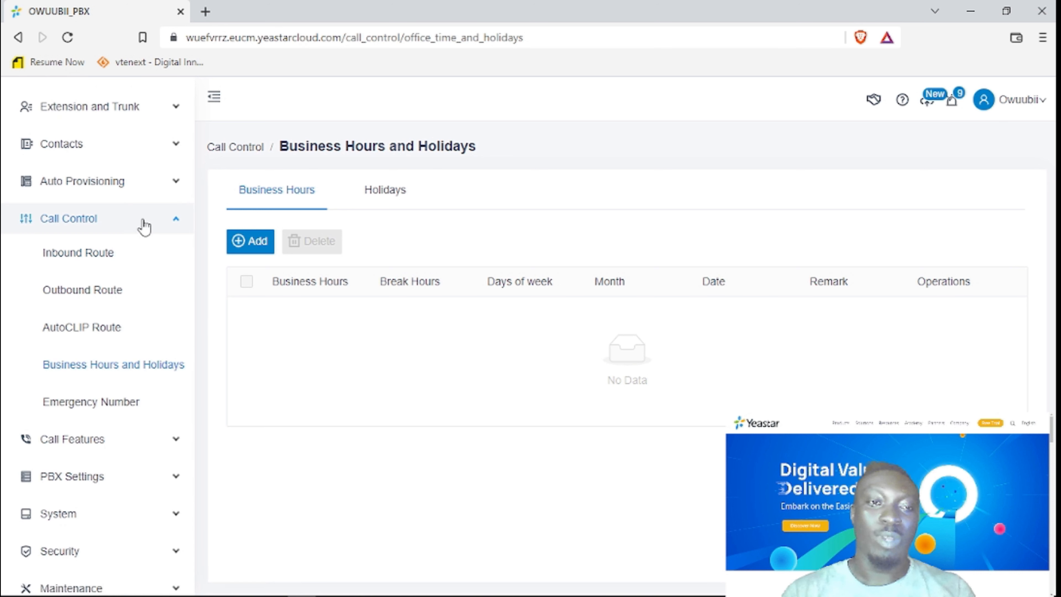
# Collapse Call Control, browse Call Features, PBX Settings, System, Security and Maintenance, then expand Integrations.
pyautogui.click(144, 226)
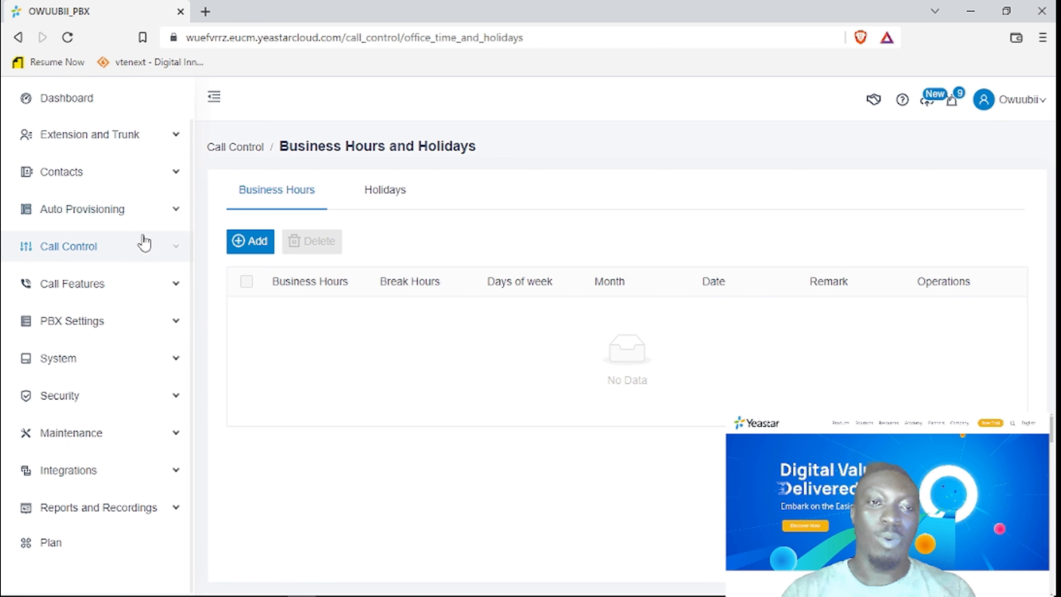
pyautogui.click(118, 293)
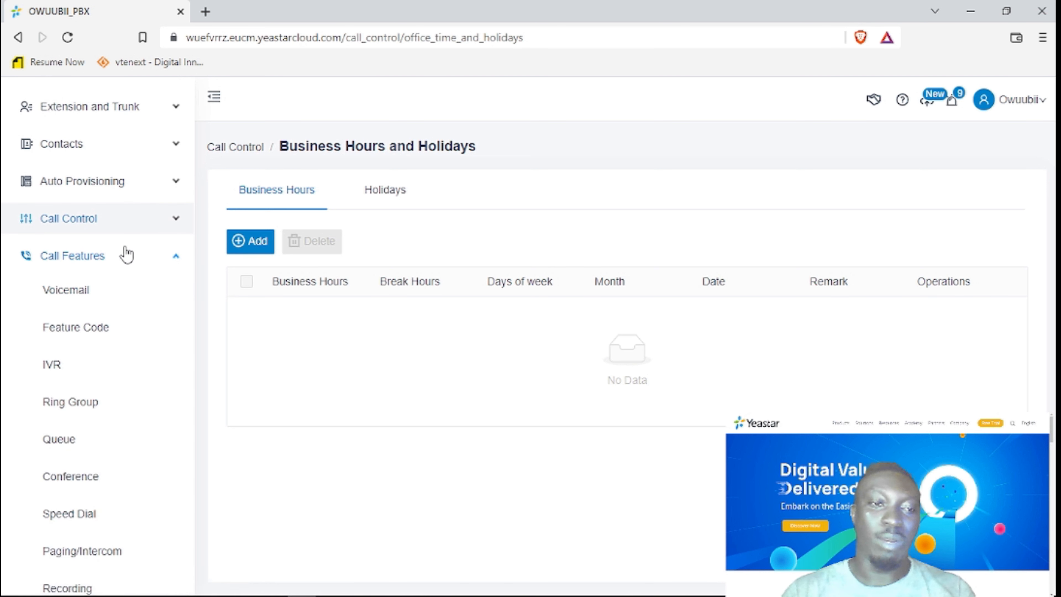
pyautogui.click(126, 259)
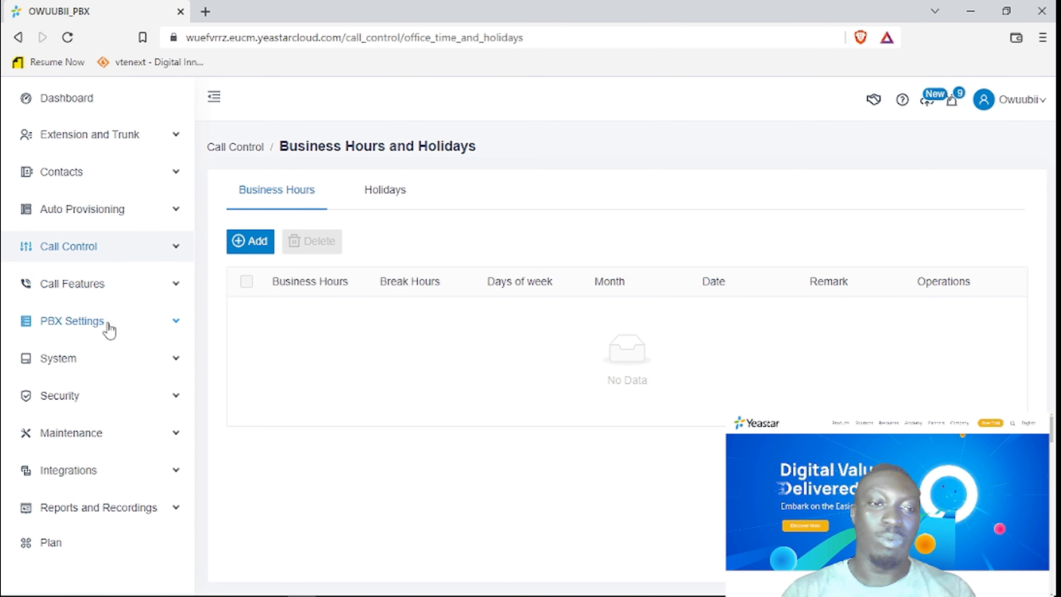
pyautogui.click(107, 329)
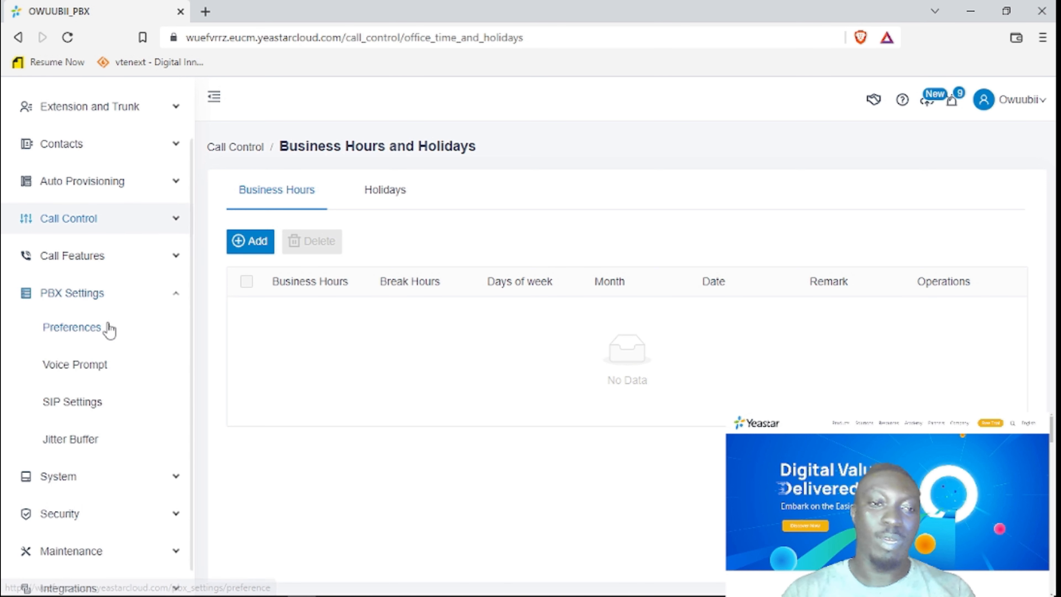
pyautogui.click(110, 298)
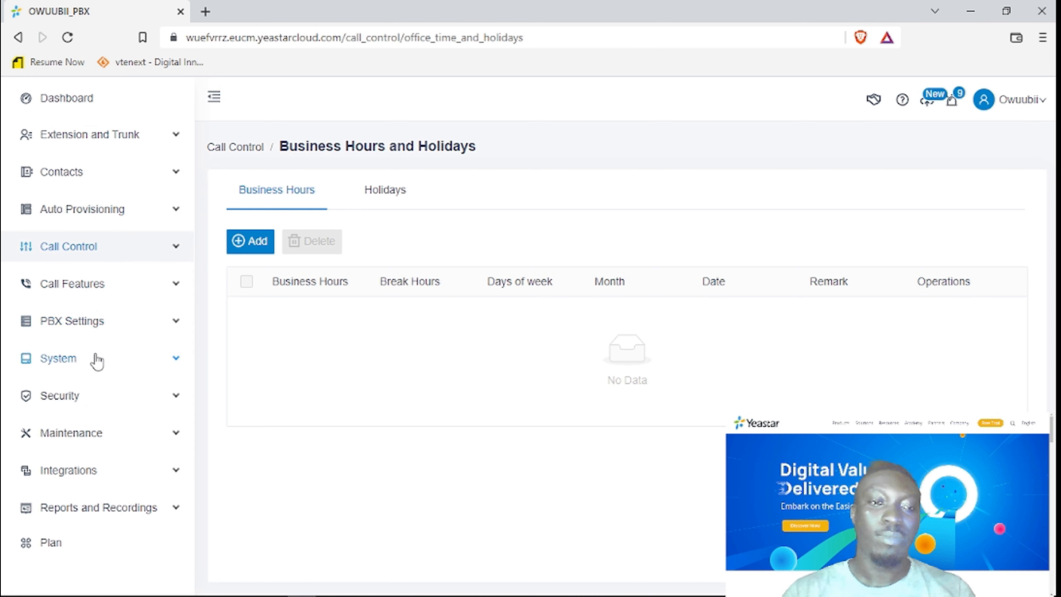
pyautogui.click(93, 359)
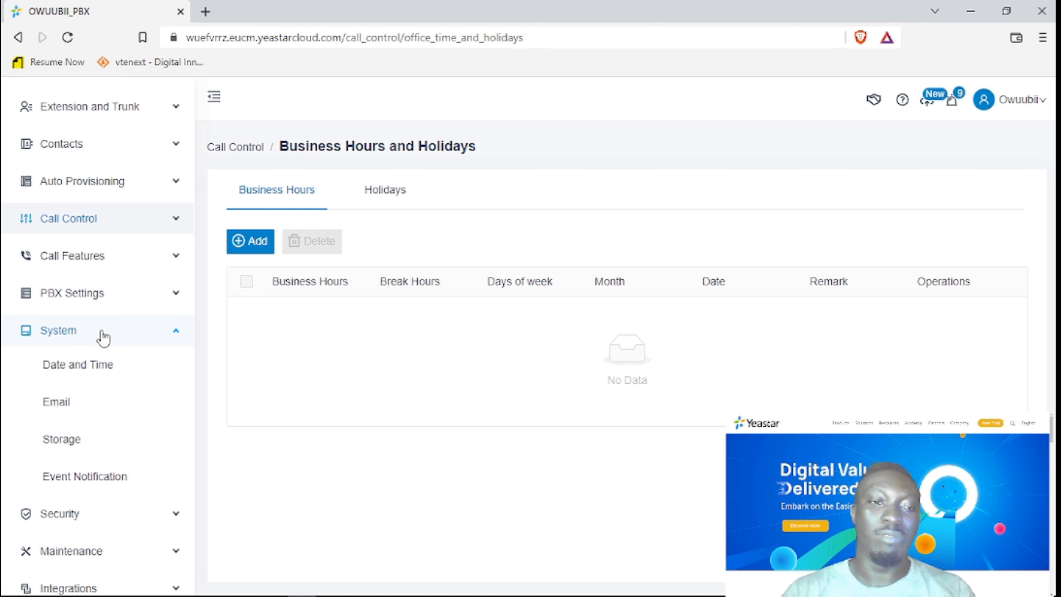
pyautogui.click(103, 337)
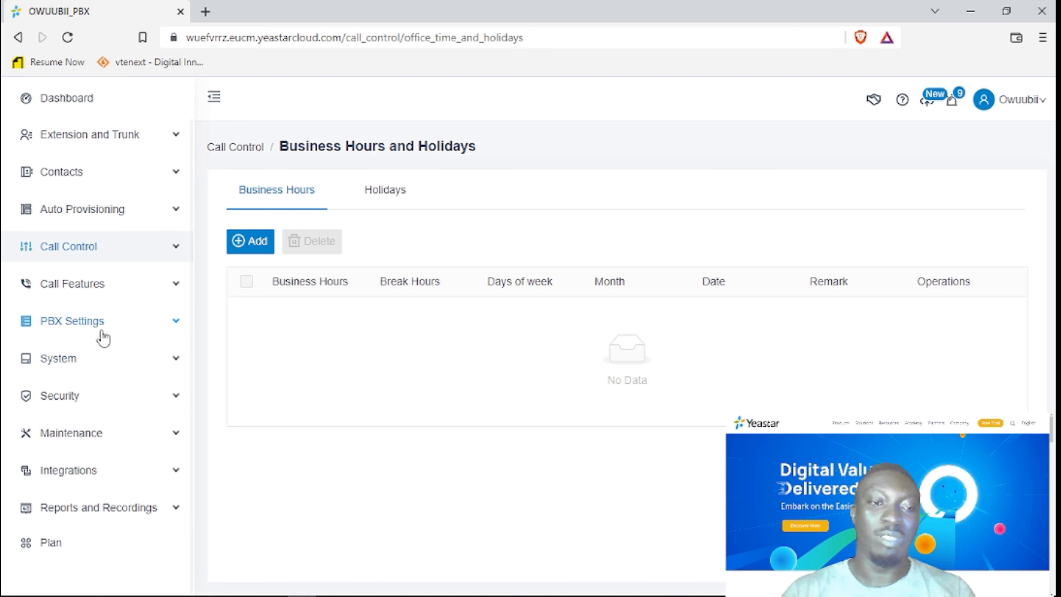
pyautogui.click(97, 398)
pyautogui.click(106, 369)
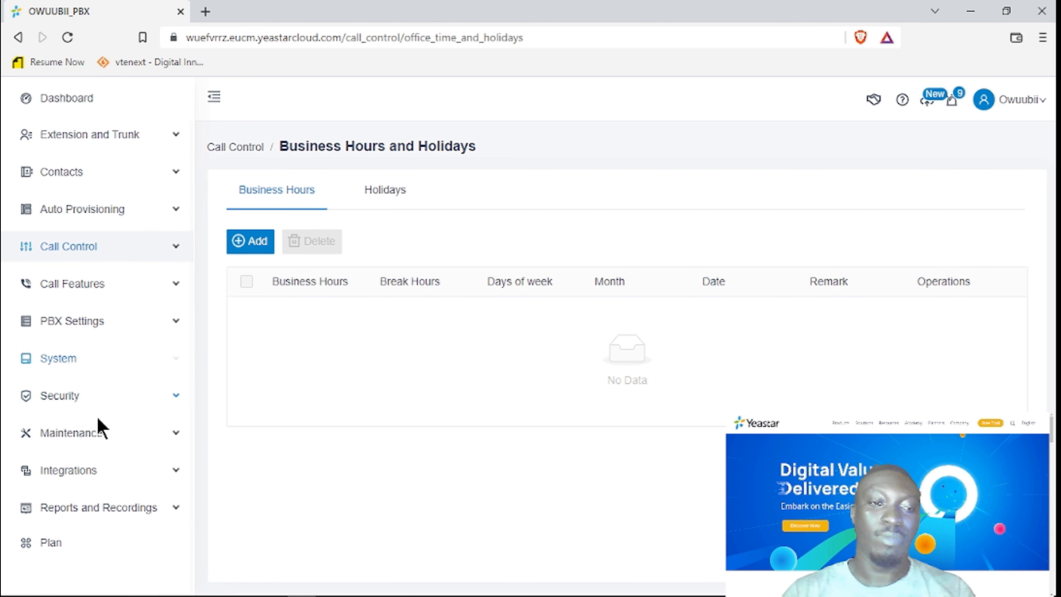
pyautogui.click(90, 433)
pyautogui.click(99, 408)
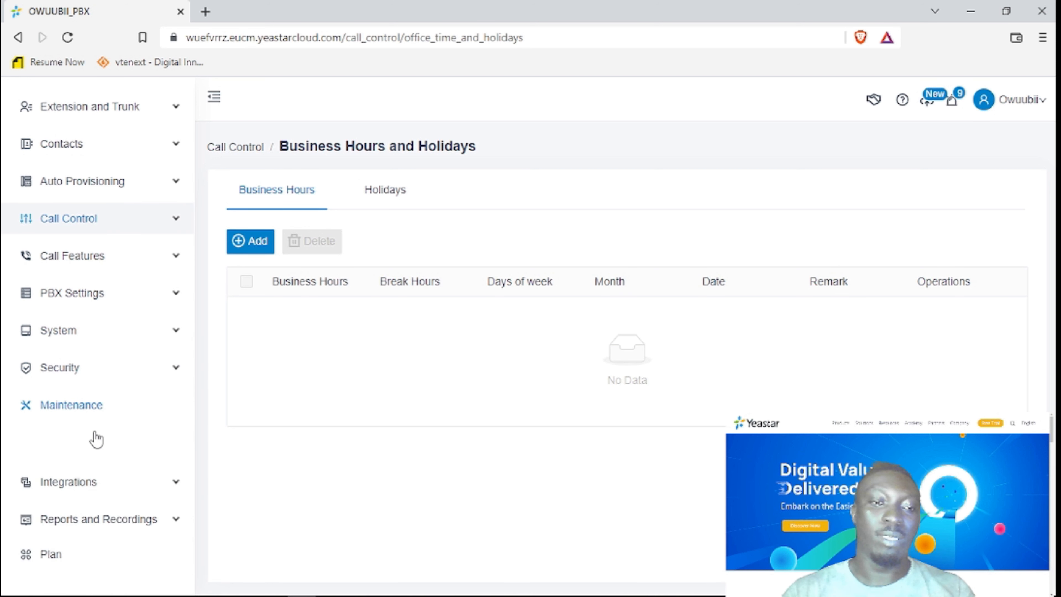
pyautogui.click(85, 478)
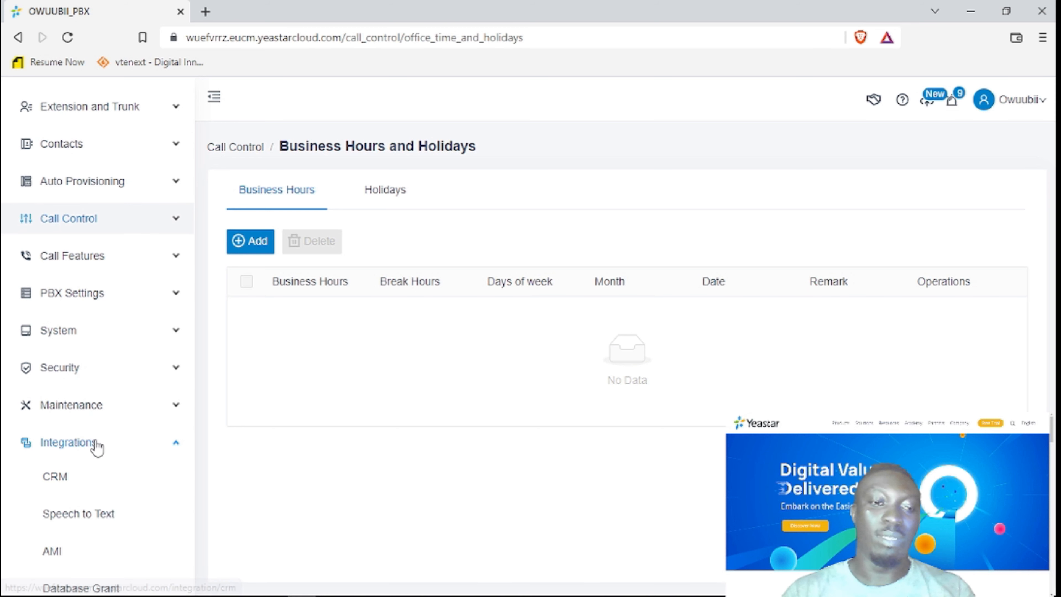
# Open the CRM integrations page and browse the Salesforce and Zoho cards.
pyautogui.click(61, 477)
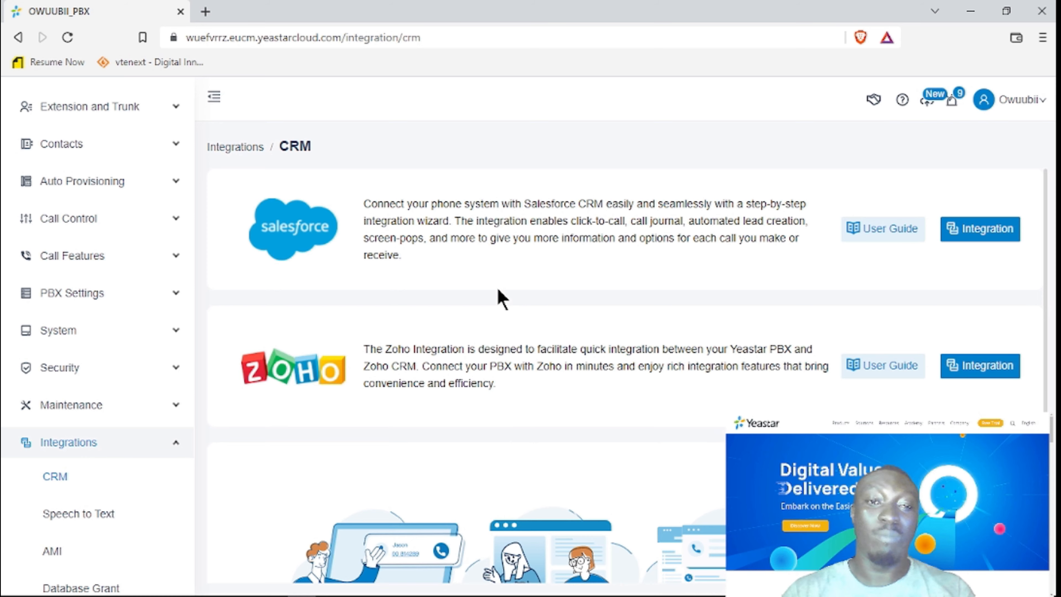
pyautogui.scroll(-5, 516, 324)
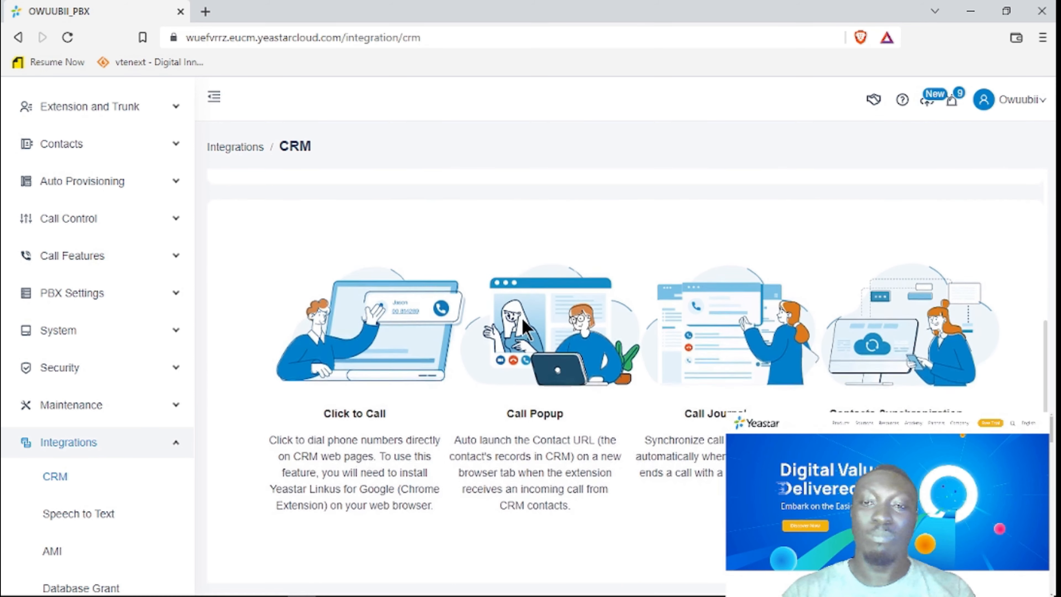
pyautogui.scroll(5, 561, 247)
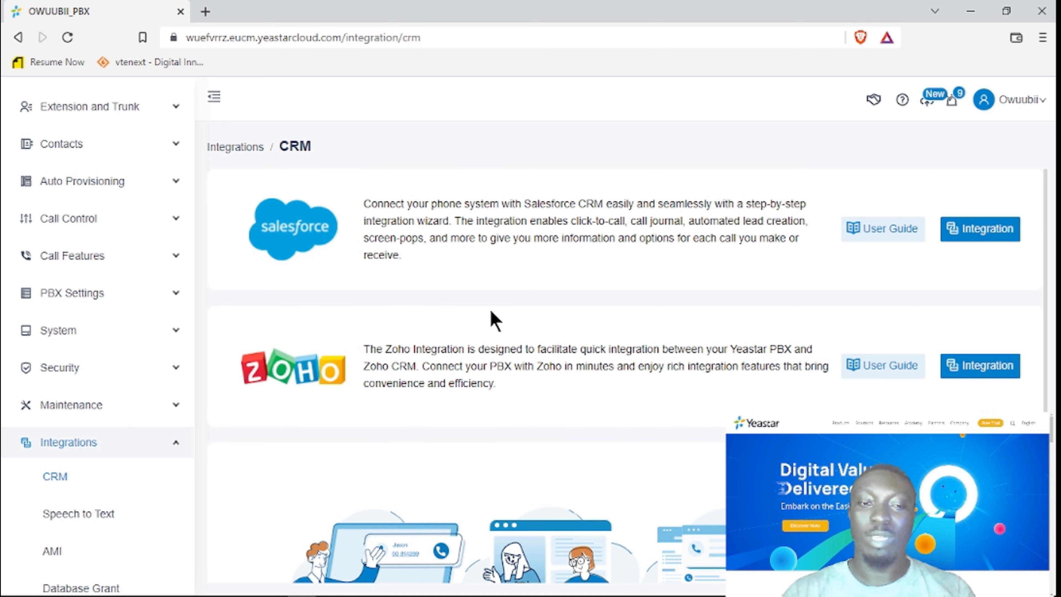
pyautogui.scroll(-5, 494, 320)
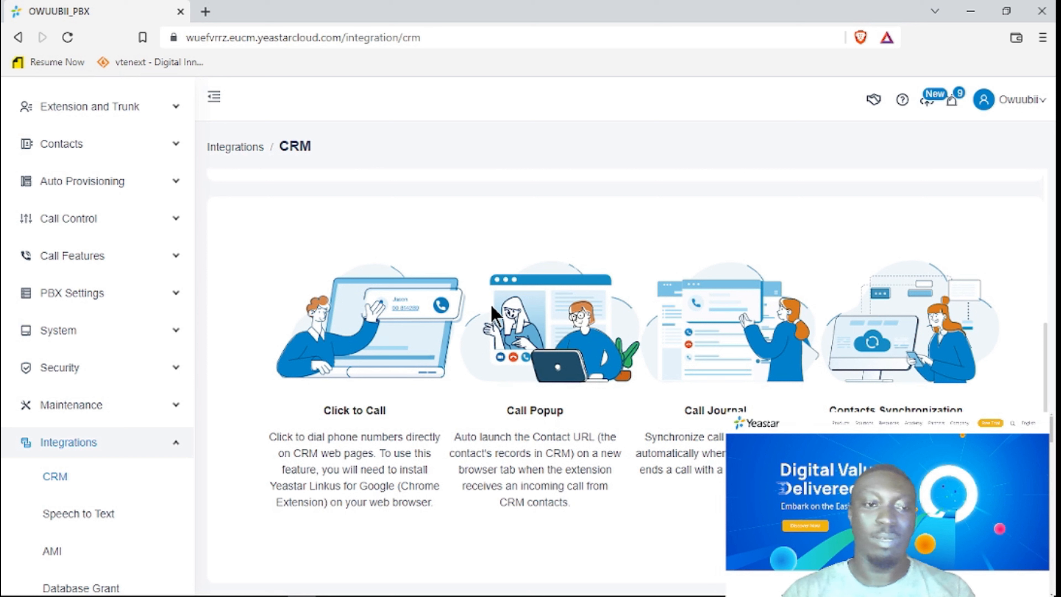
# Look through the Reports and Recordings menu, then return to the Dashboard.
pyautogui.click(176, 444)
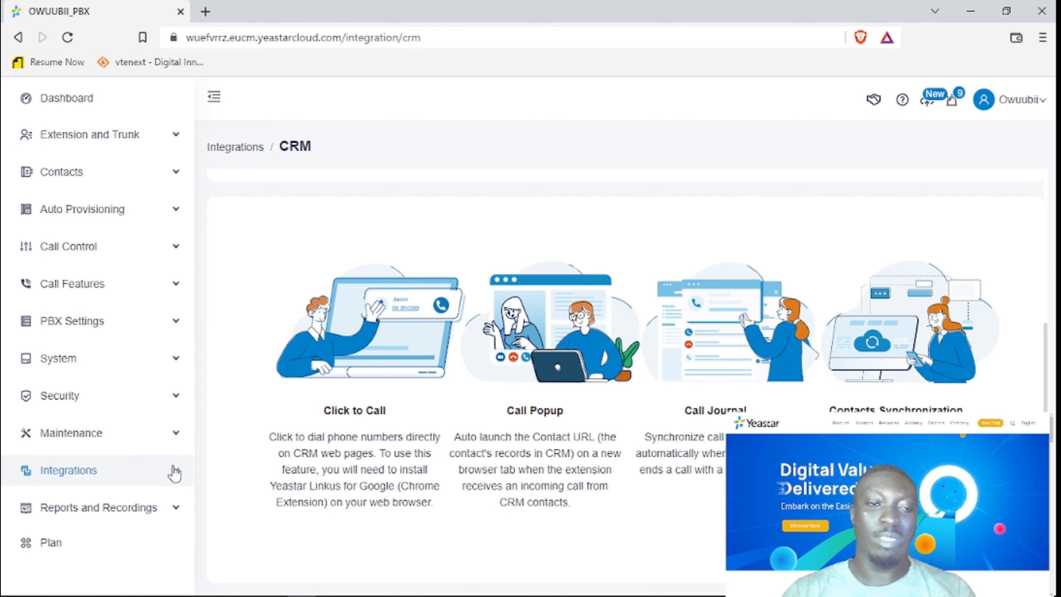
pyautogui.click(178, 511)
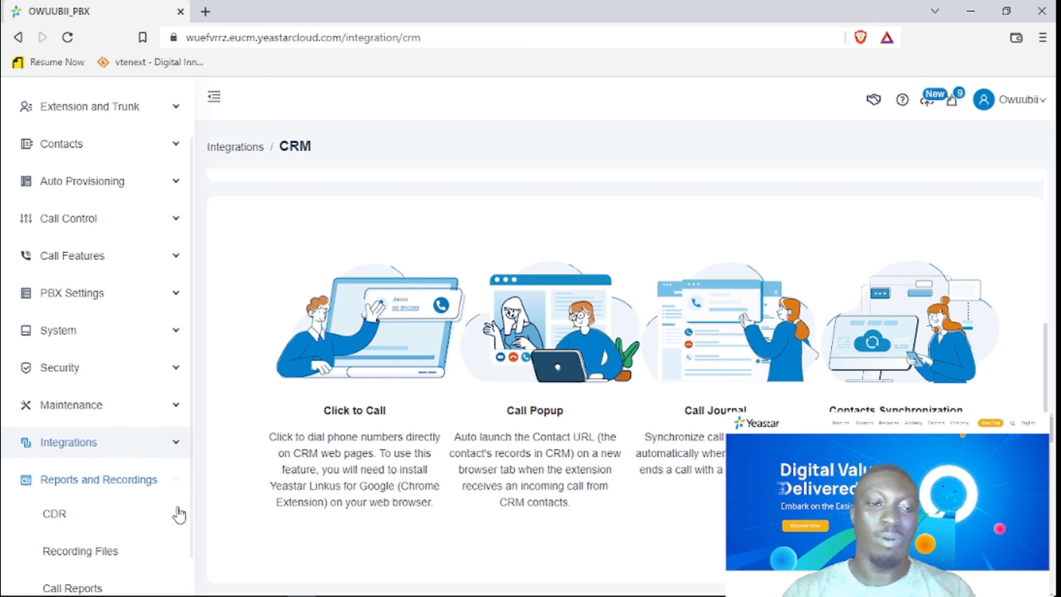
pyautogui.scroll(-3, 159, 493)
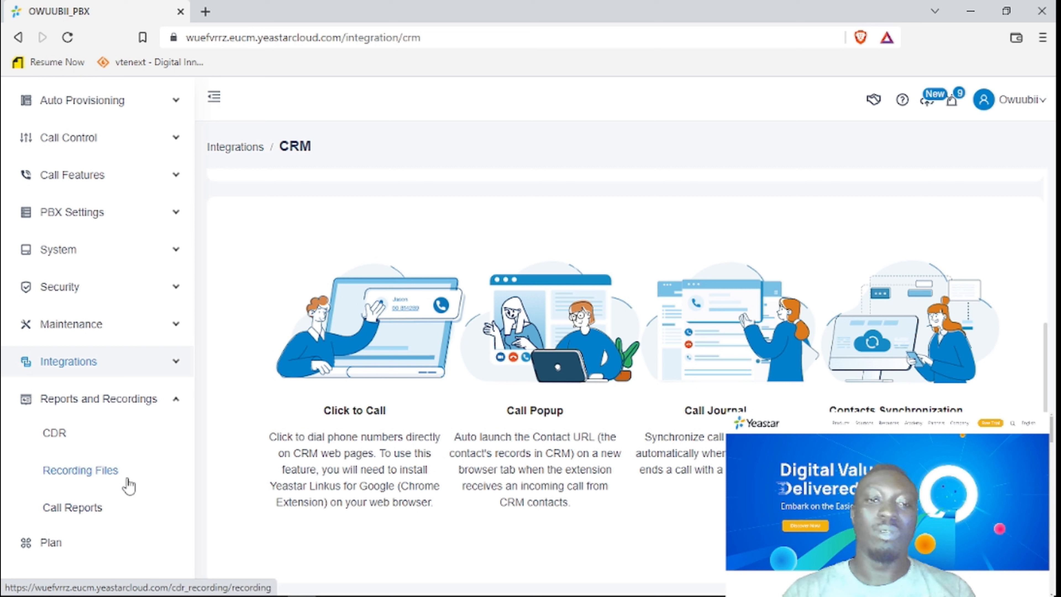
pyautogui.click(168, 402)
pyautogui.scroll(1, 133, 500)
pyautogui.scroll(5, 261, 433)
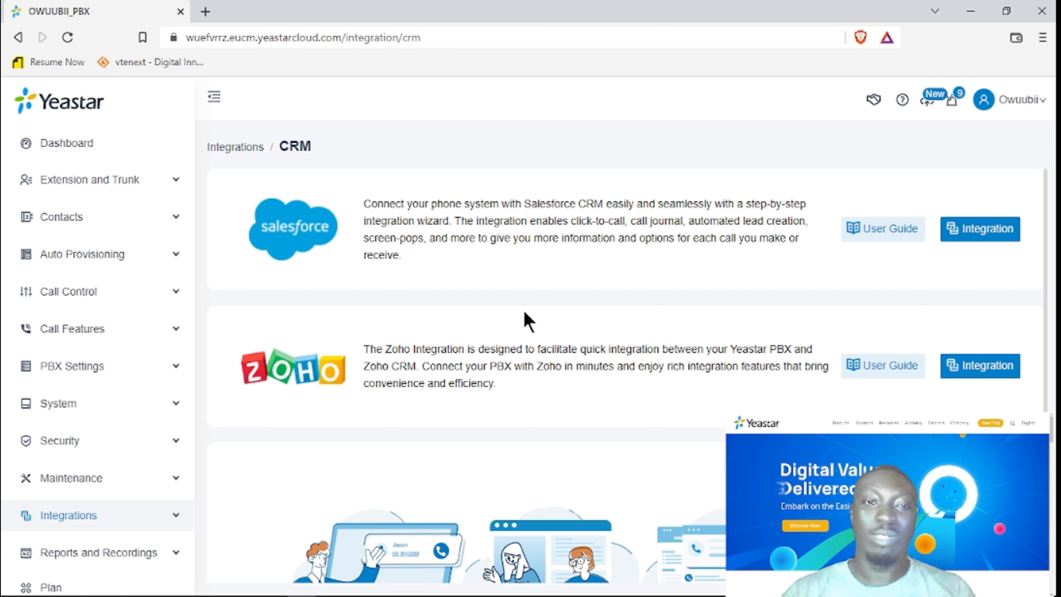
pyautogui.click(80, 144)
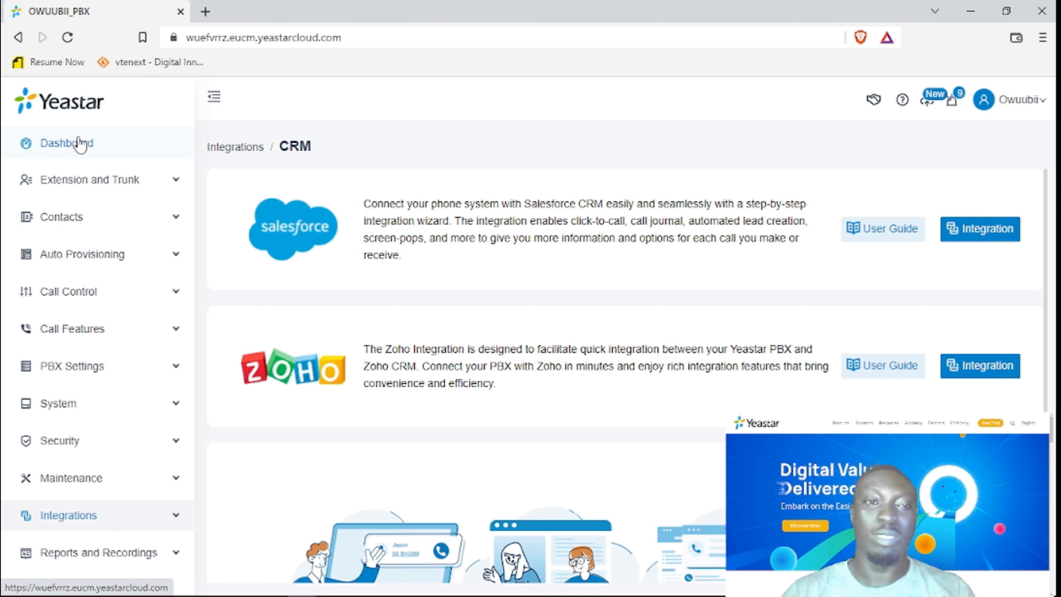